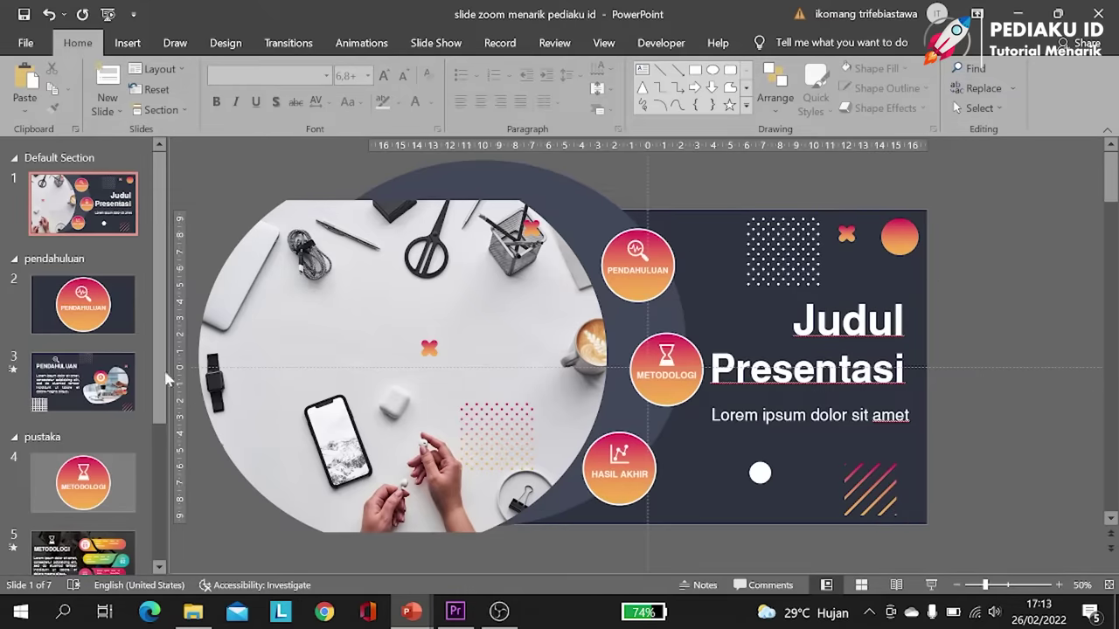
# Step: Start the slideshow from slide 1, zoom into PENDAHULUAN and return to the title slide
pyautogui.scroll(-2, 105, 376)
pyautogui.scroll(2, 105, 376)
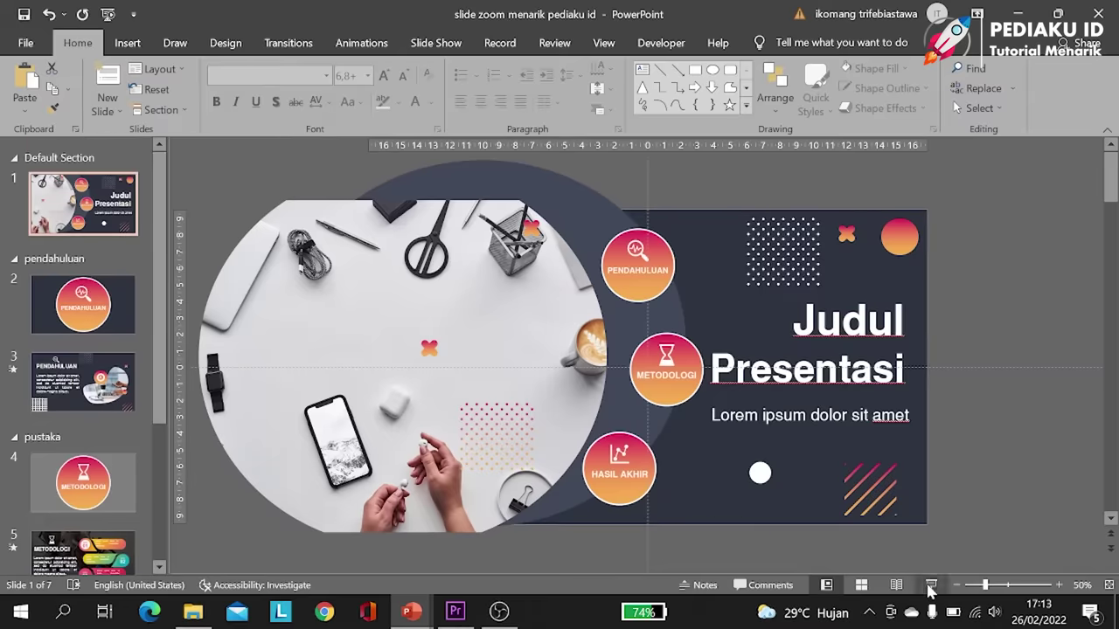
pyautogui.click(930, 587)
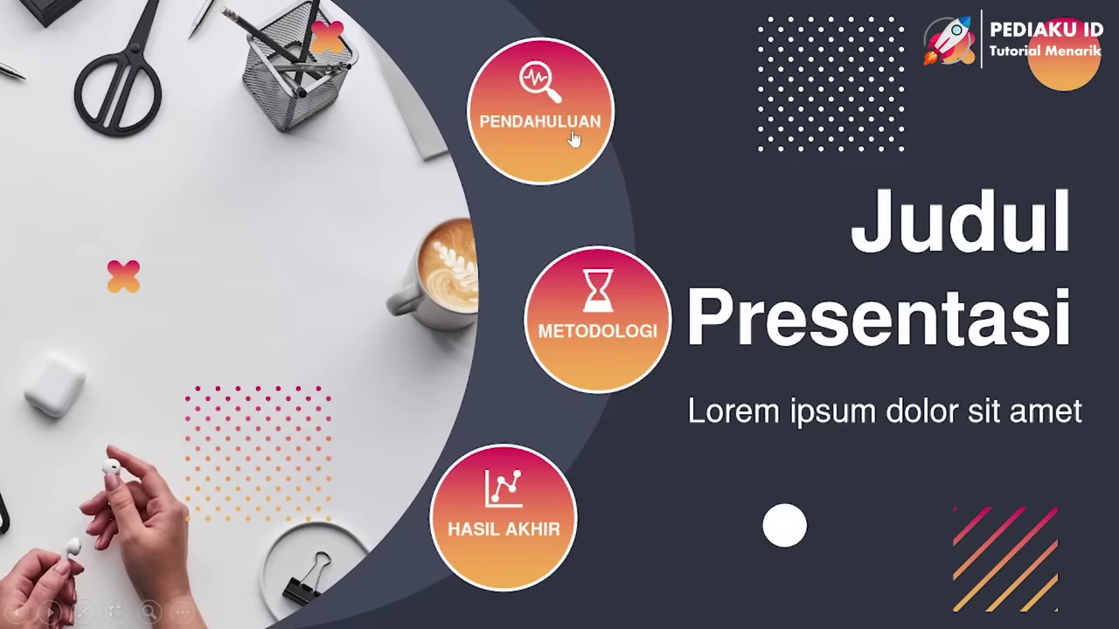
pyautogui.click(572, 138)
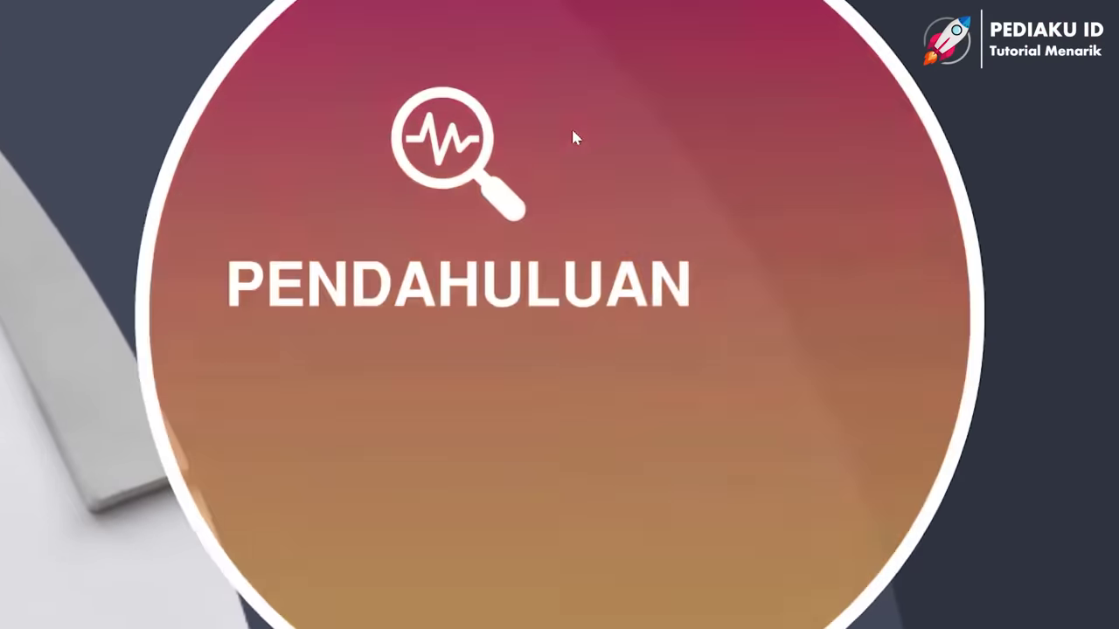
pyautogui.click(743, 146)
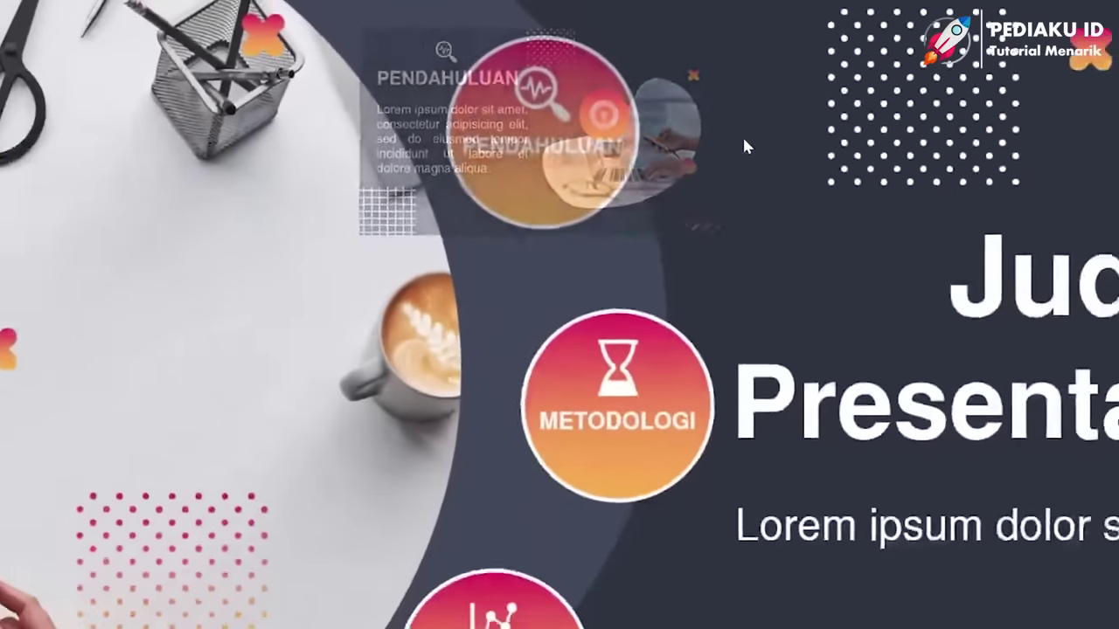
# Step: Zoom into METODOLOGI and then HASIL AKHIR, returning to the title slide after each
pyautogui.click(607, 308)
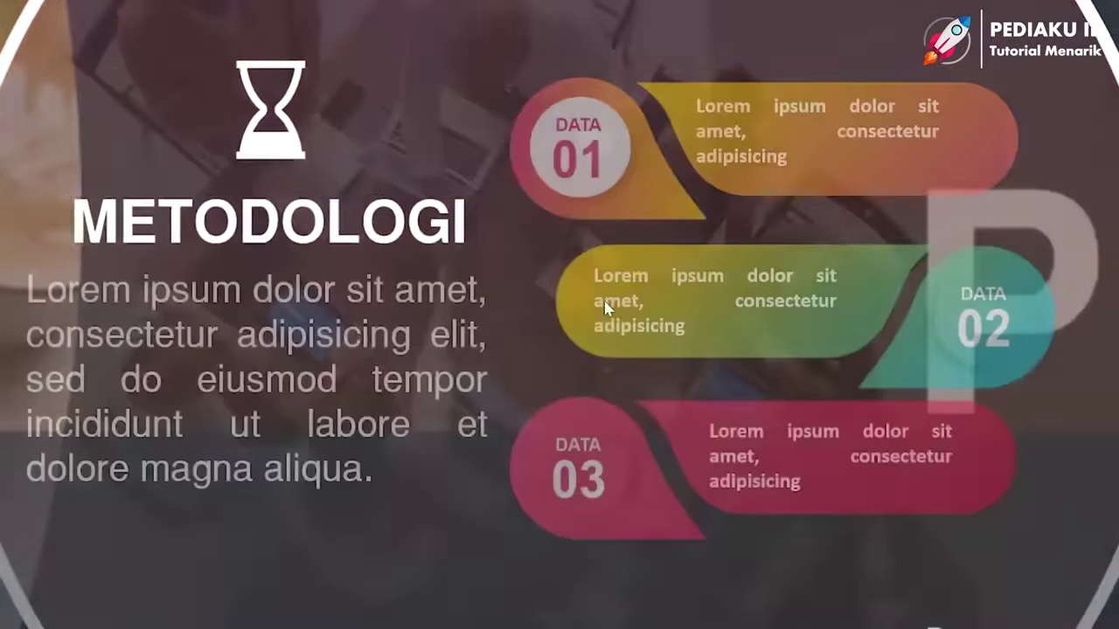
pyautogui.press('Right')
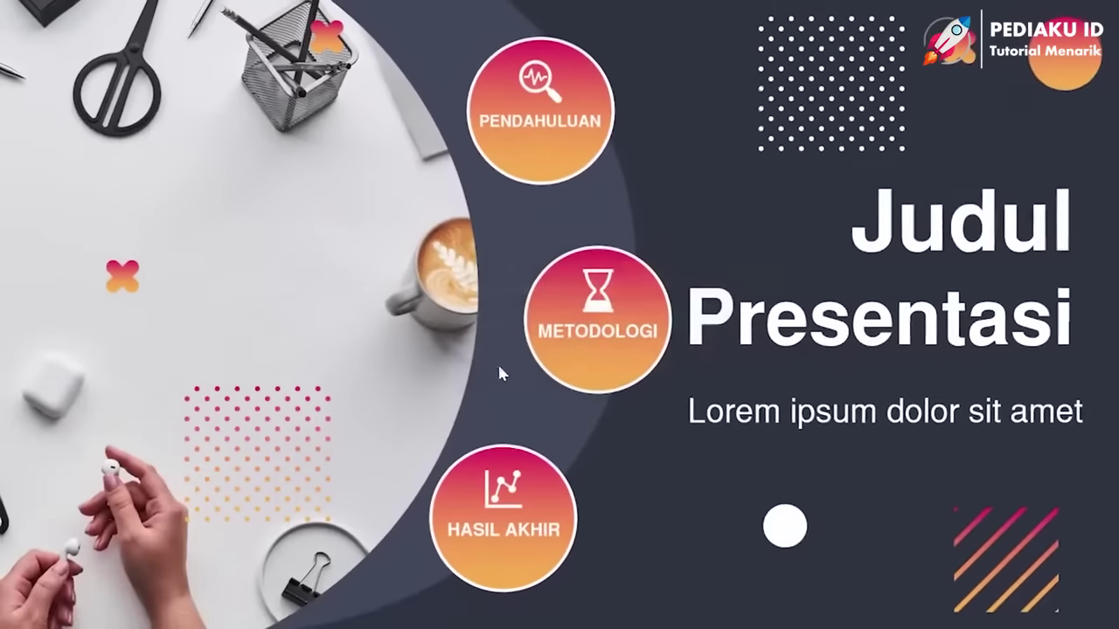
pyautogui.click(516, 498)
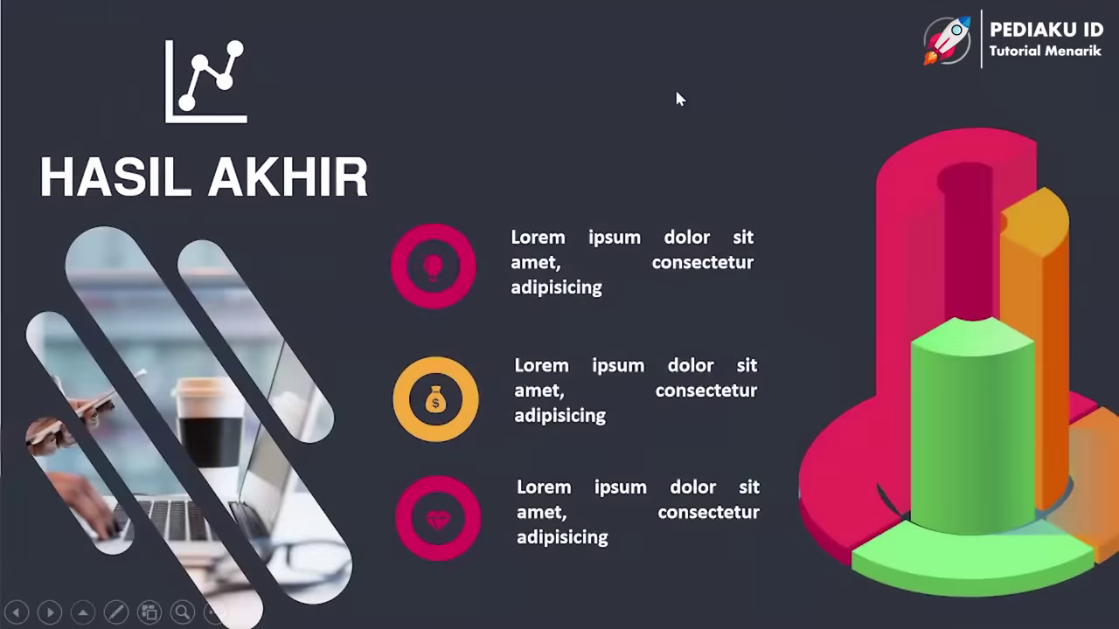
pyautogui.click(675, 91)
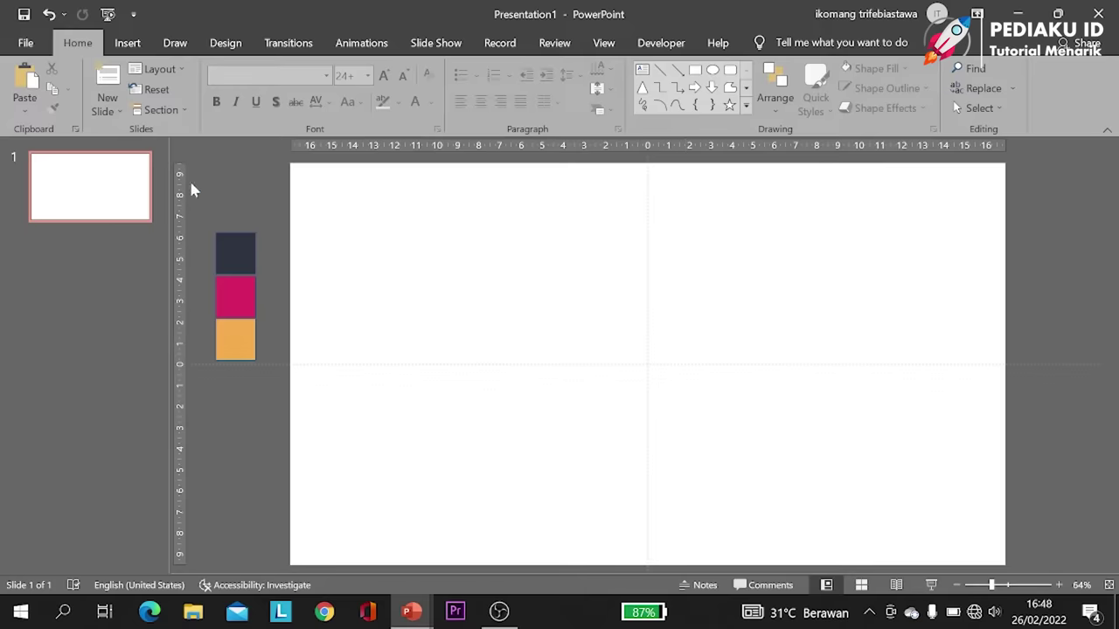
# Step: Set the three colour swatches to No Outline
pyautogui.moveTo(196, 186); pyautogui.dragTo(273, 427)
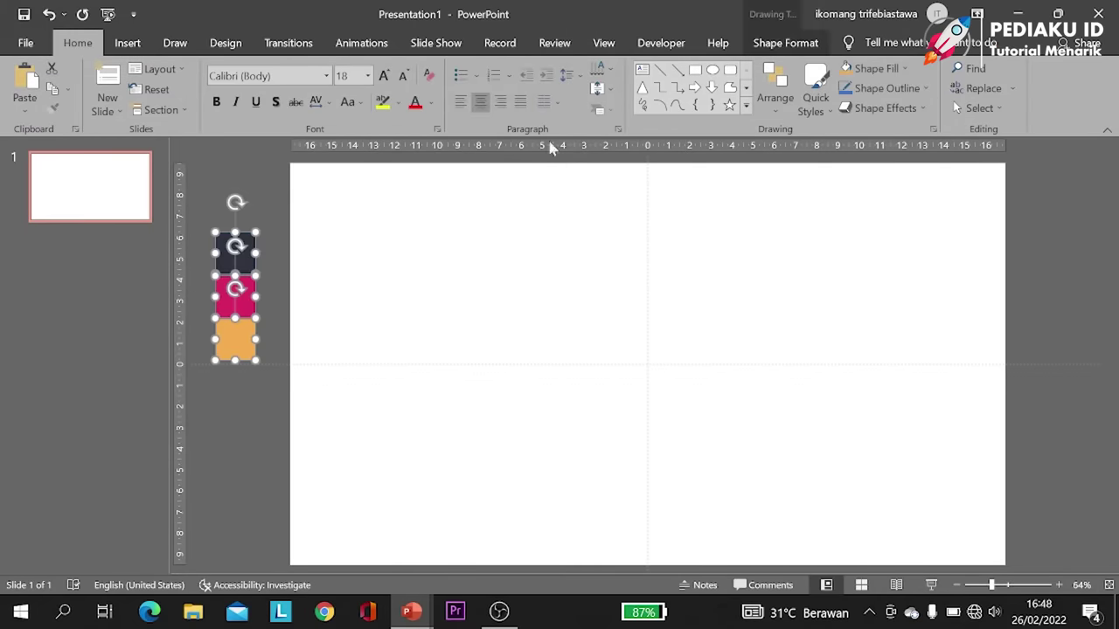
pyautogui.click(785, 43)
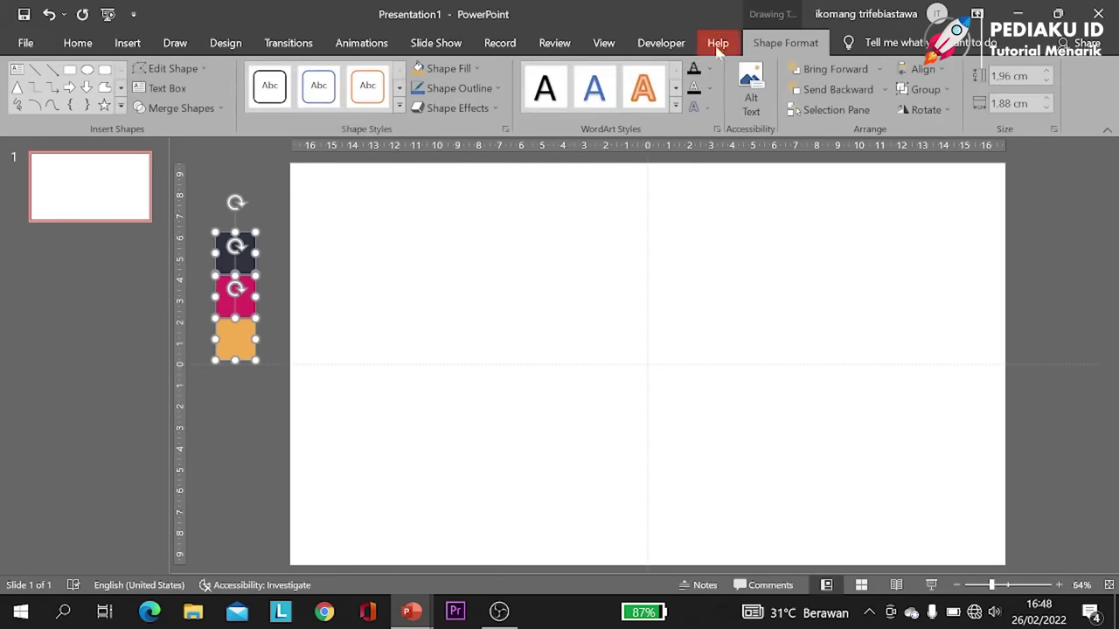
pyautogui.click(483, 87)
pyautogui.click(455, 286)
pyautogui.click(221, 487)
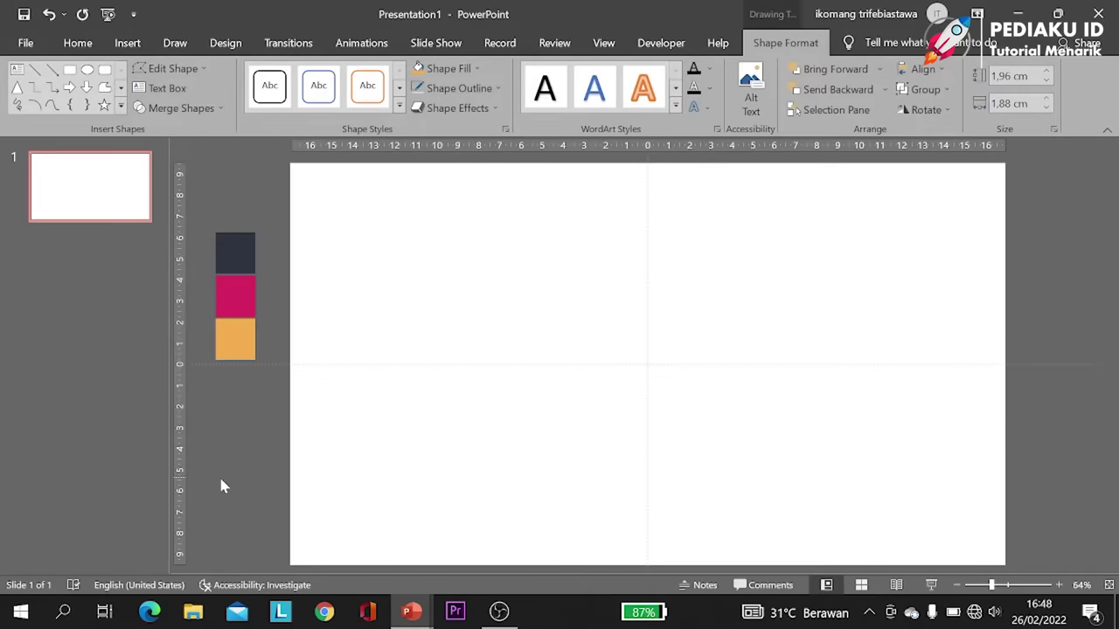
# Step: Add a new section after slide 1 named pendahuluan
pyautogui.rightClick(72, 249)
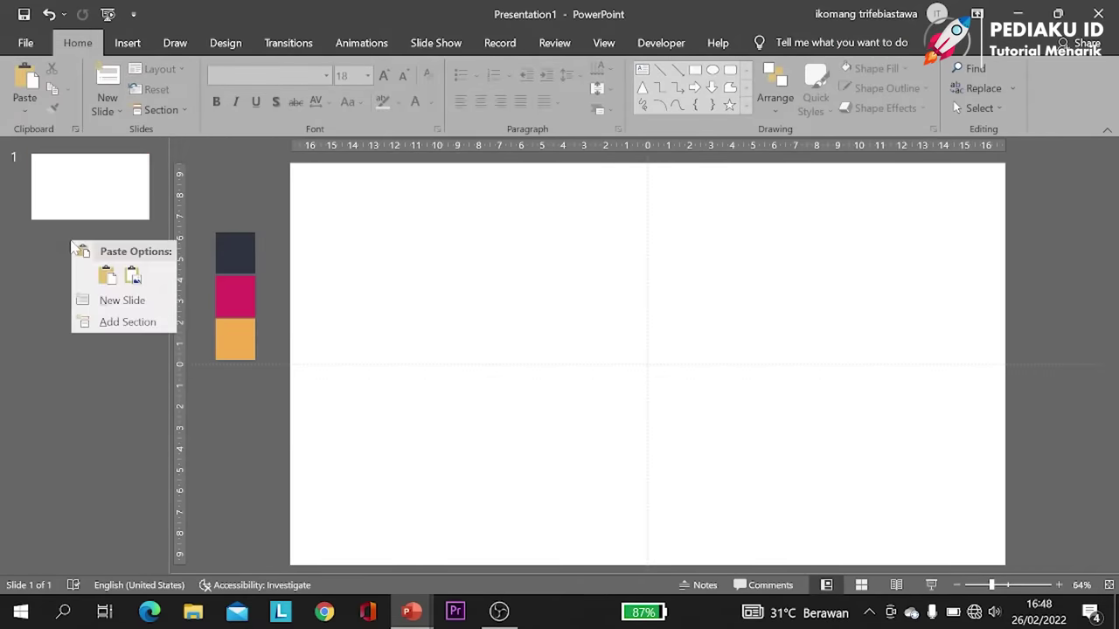
pyautogui.click(138, 325)
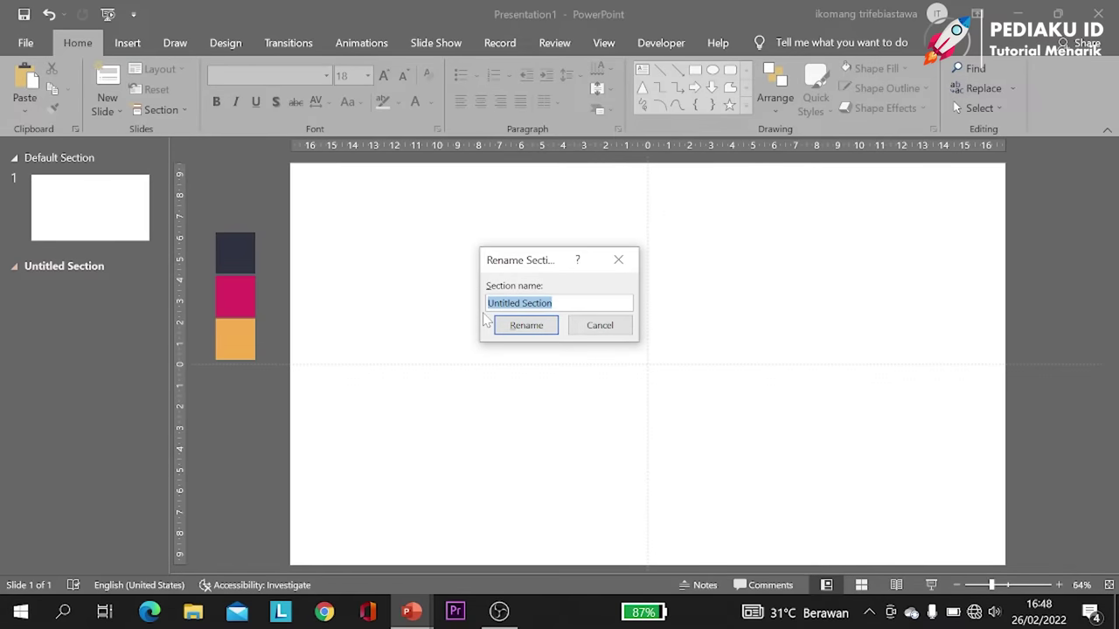
pyautogui.write('pendahuluan')
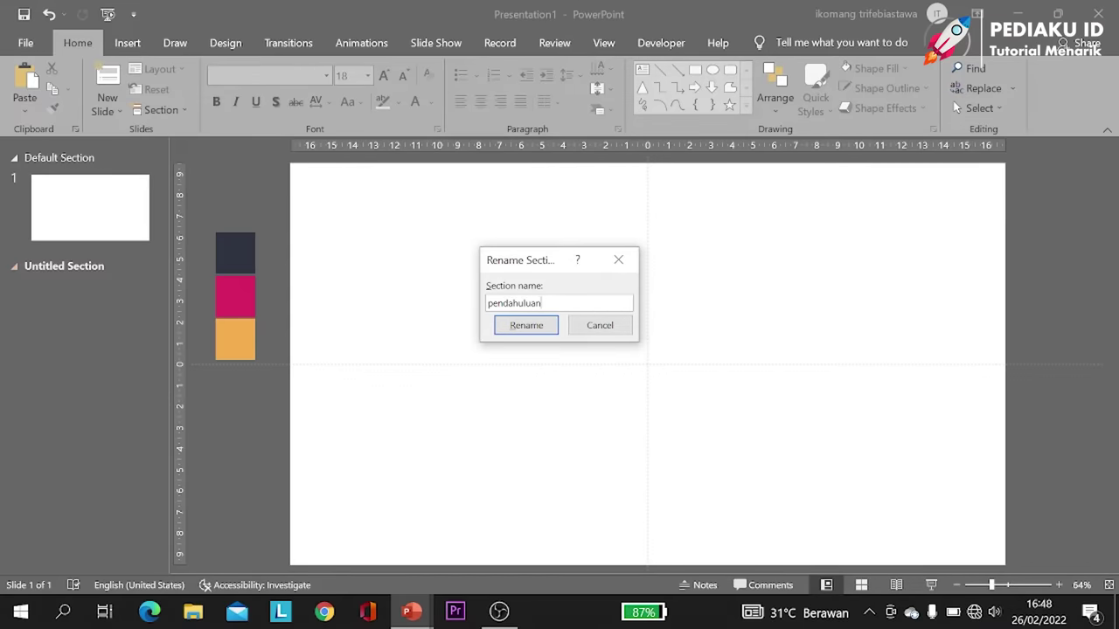
pyautogui.press('Return')
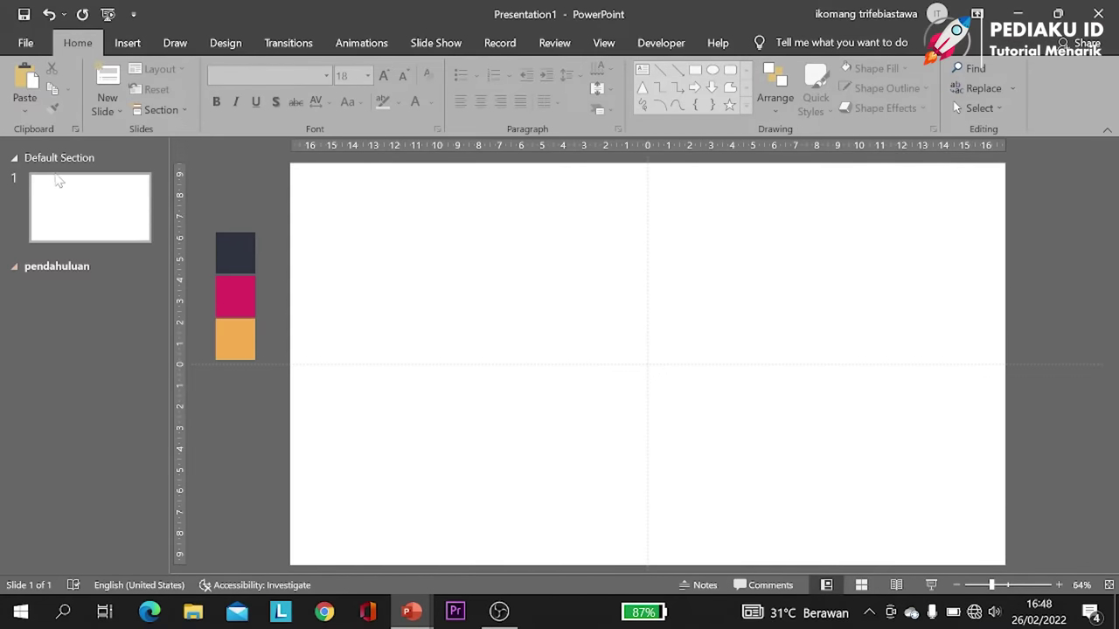
# Step: Rename the Default Section to home
pyautogui.rightClick(48, 157)
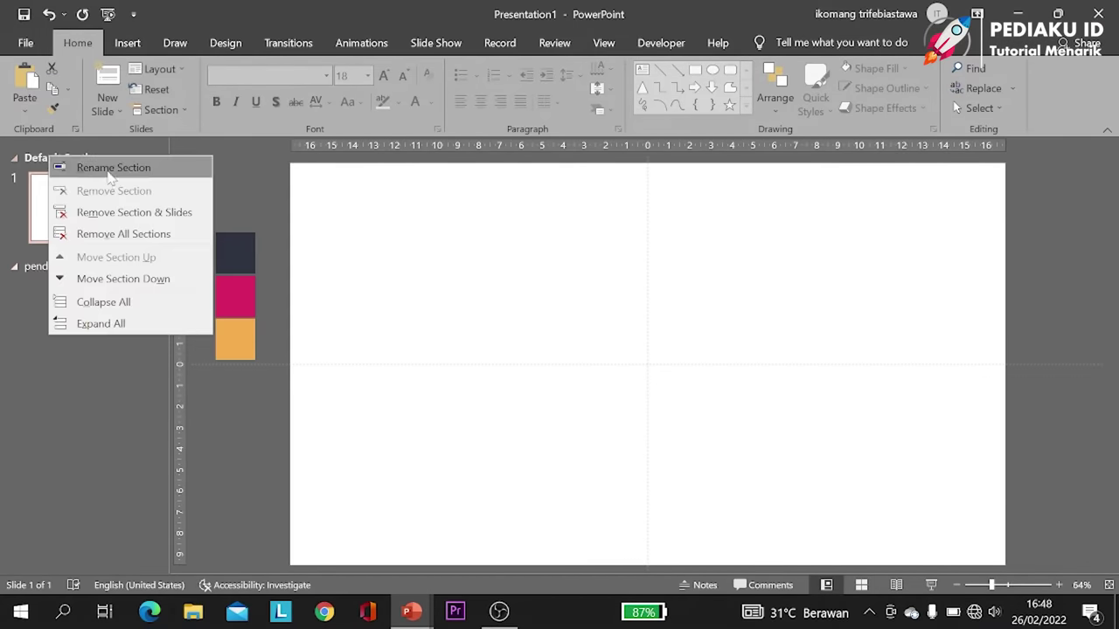
pyautogui.click(100, 166)
pyautogui.write('home')
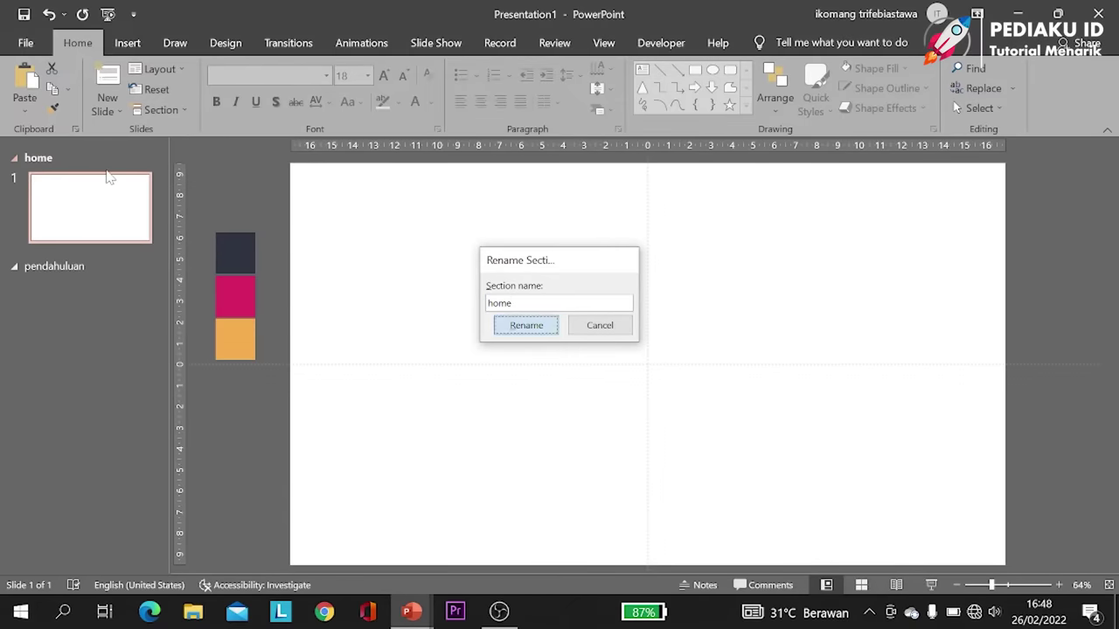
pyautogui.press('Return')
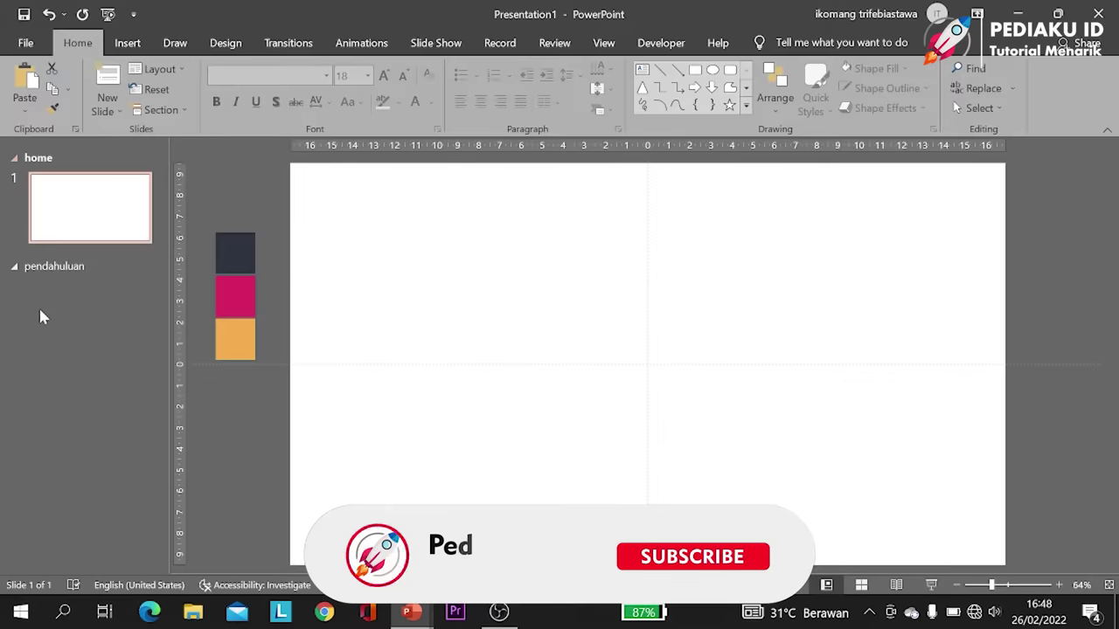
pyautogui.moveTo(85, 237)
pyautogui.mouseDown()
pyautogui.moveTo(50, 272)
pyautogui.moveTo(112, 187)
pyautogui.mouseUp()
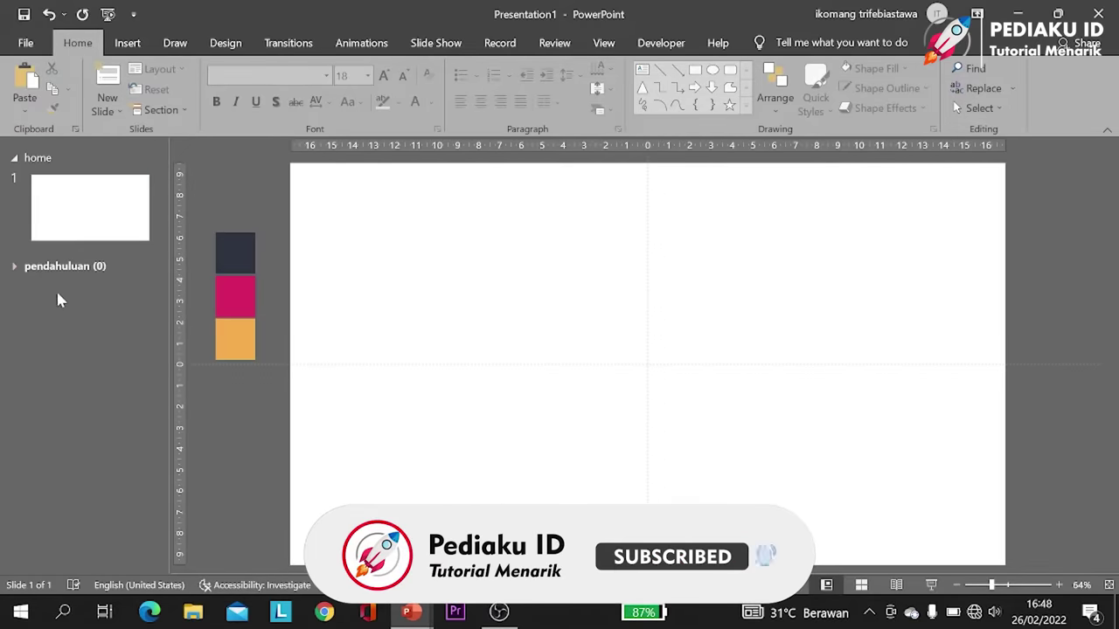
# Step: Add a new slide to pendahuluan and delete its title and subtitle placeholders
pyautogui.click(108, 81)
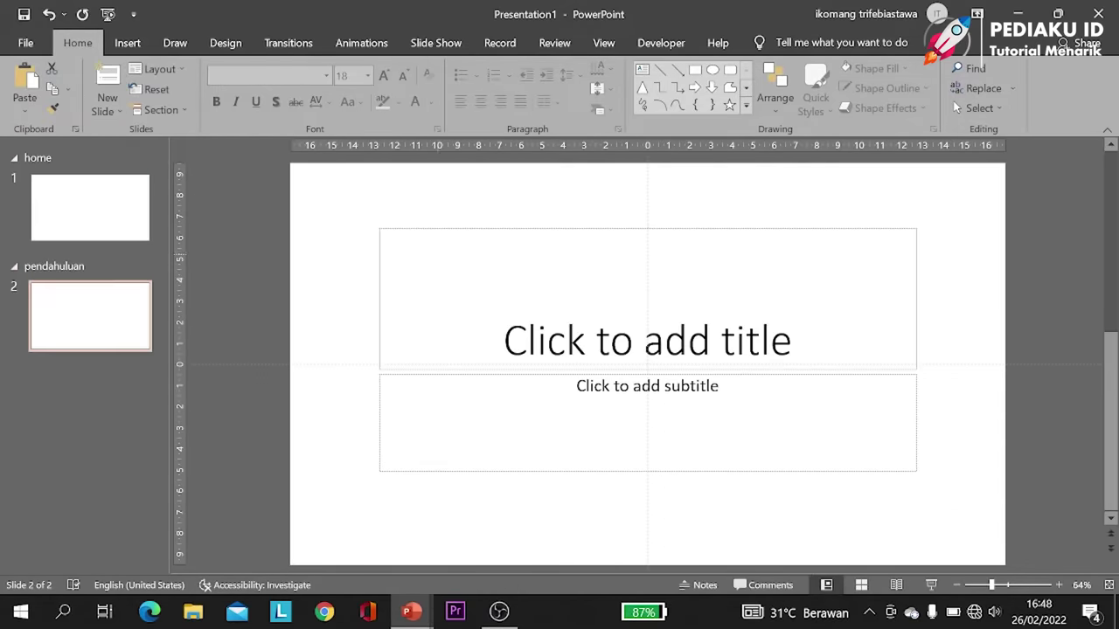
pyautogui.moveTo(291, 186); pyautogui.dragTo(934, 538)
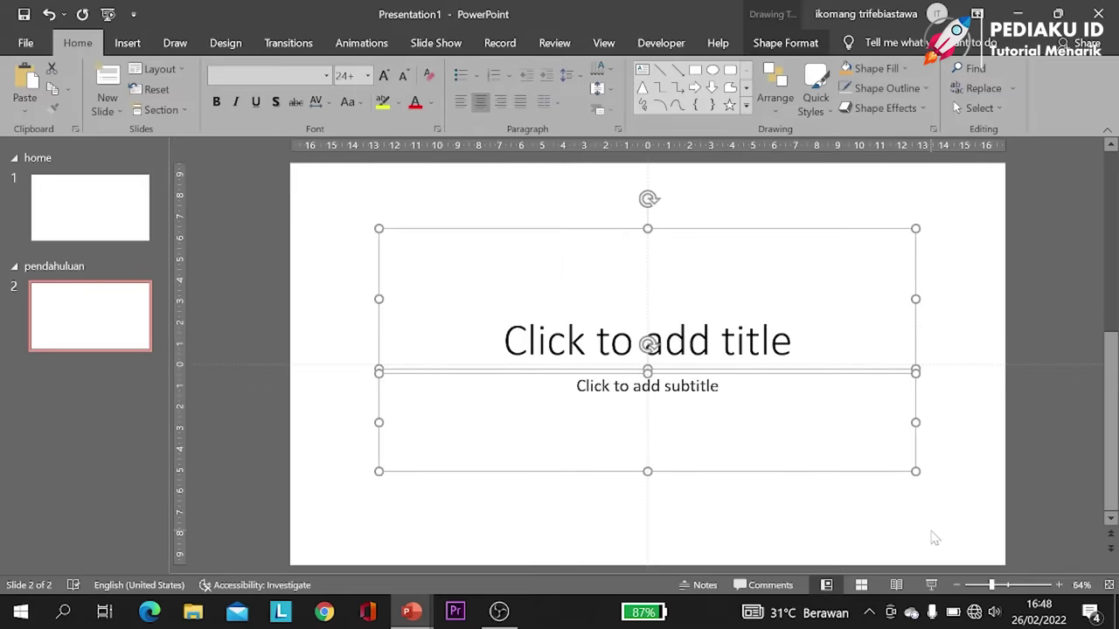
pyautogui.press('Delete')
# Step: Give slide 2 a solid dark navy background from Recent Colors
pyautogui.rightClick(741, 280)
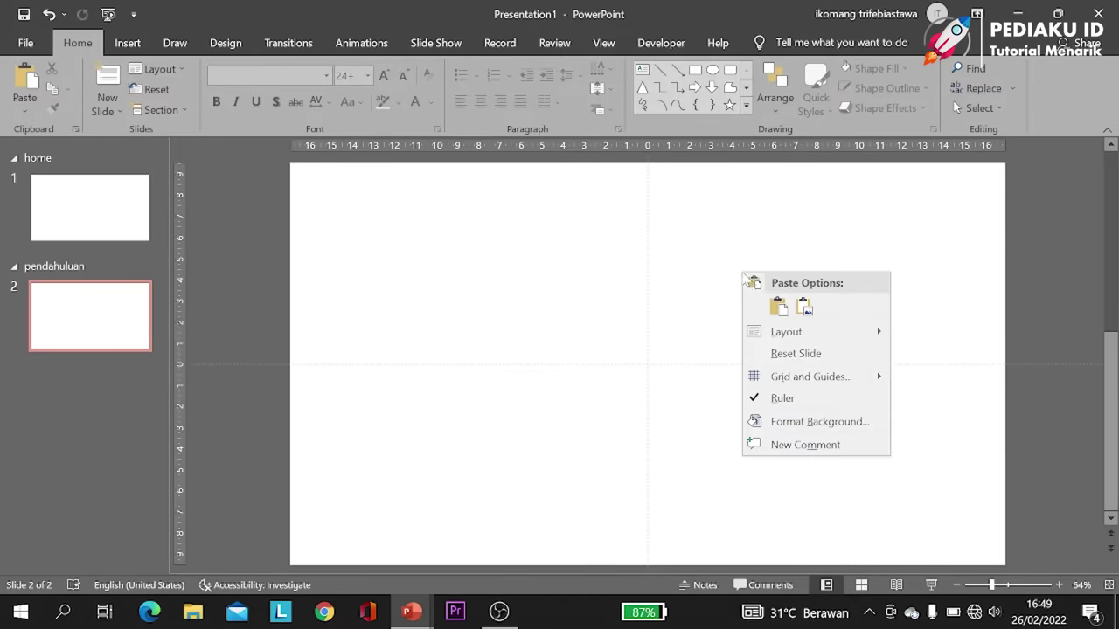
pyautogui.click(837, 428)
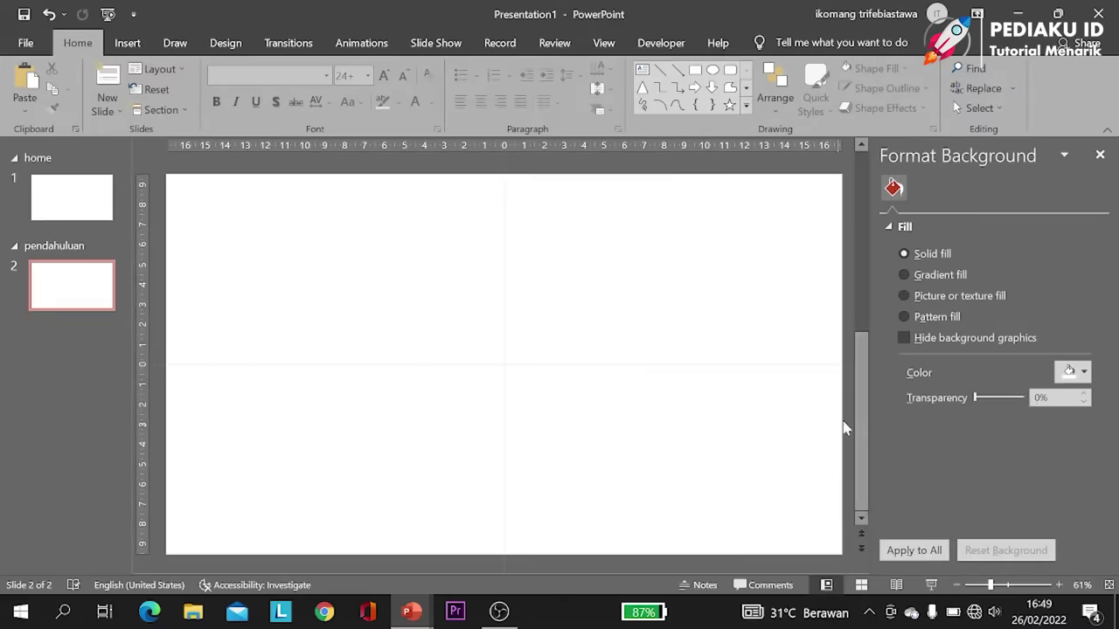
pyautogui.click(1086, 372)
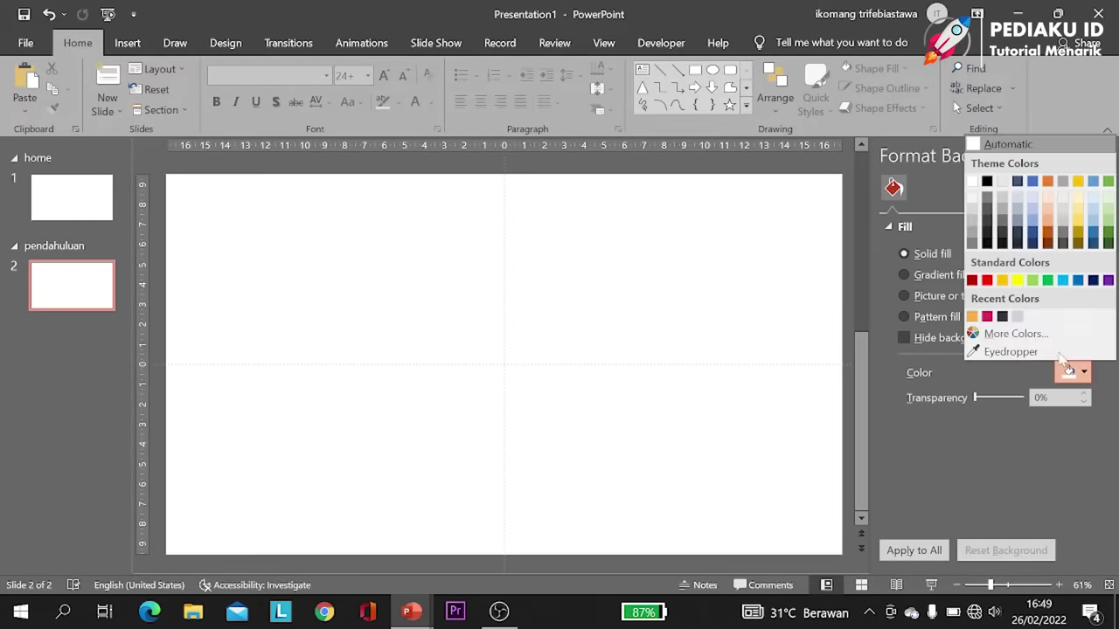
pyautogui.click(1002, 315)
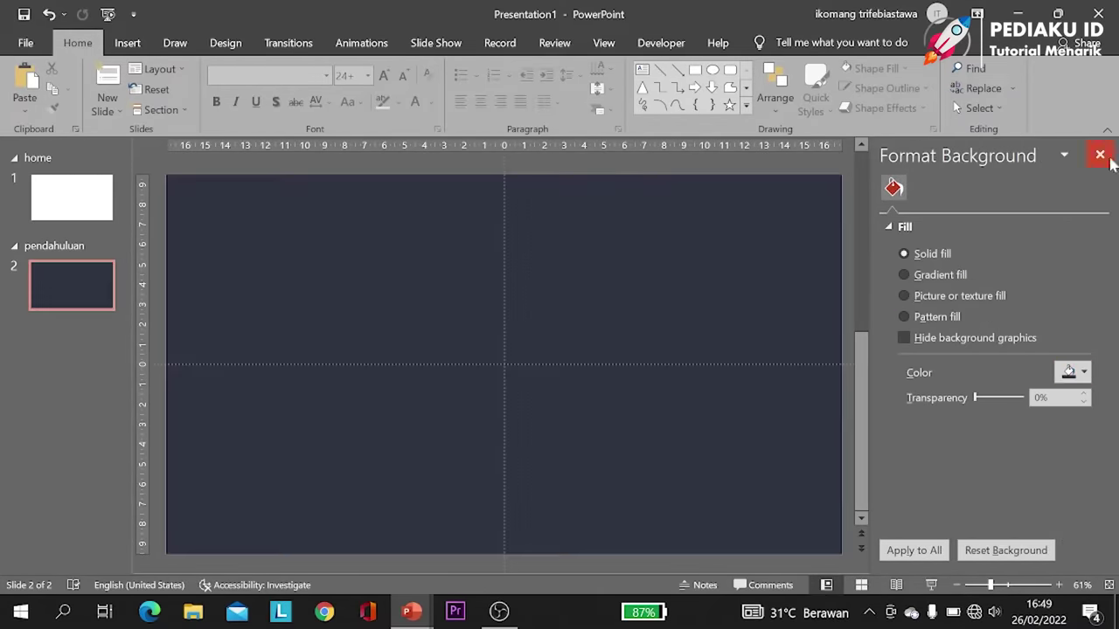
pyautogui.click(128, 43)
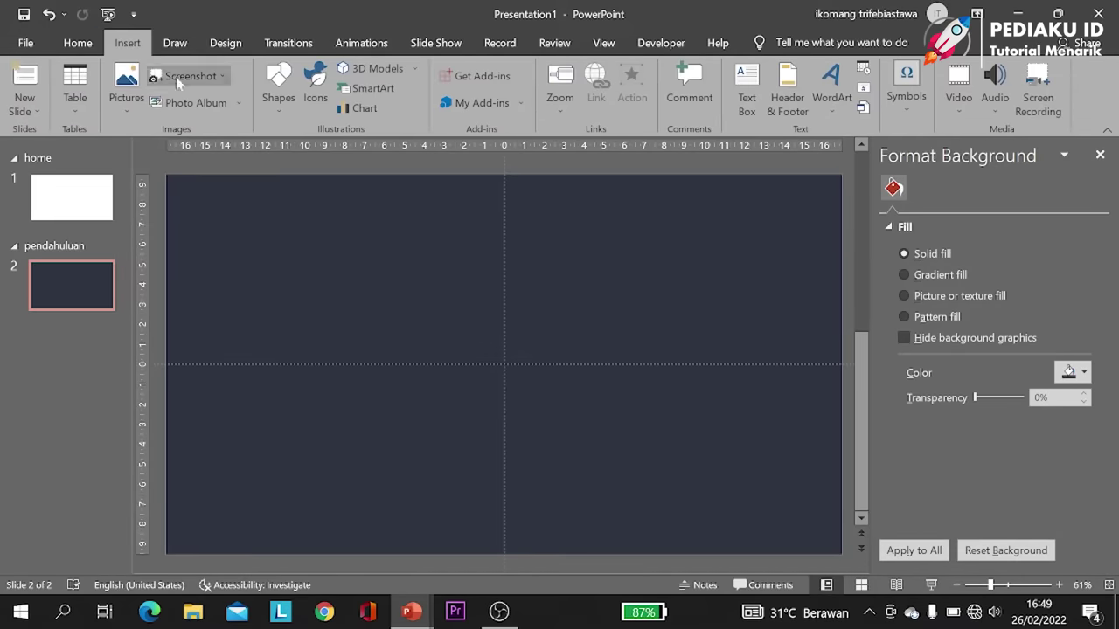
# Step: Draw a large oval circle on slide 2 and move it toward the slide centre
pyautogui.click(279, 105)
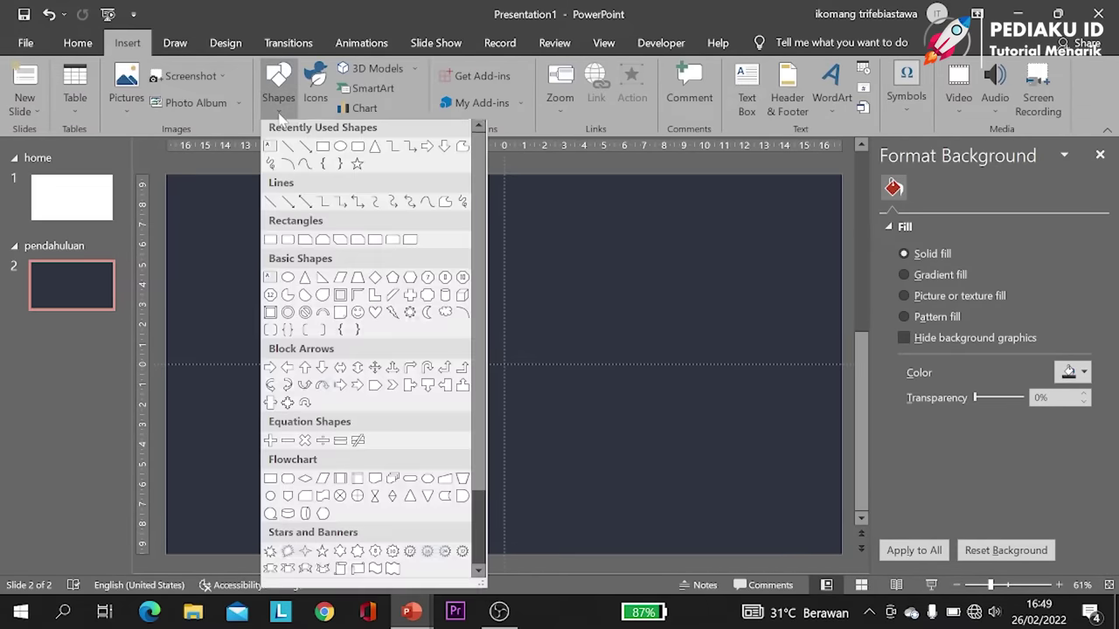
pyautogui.click(340, 153)
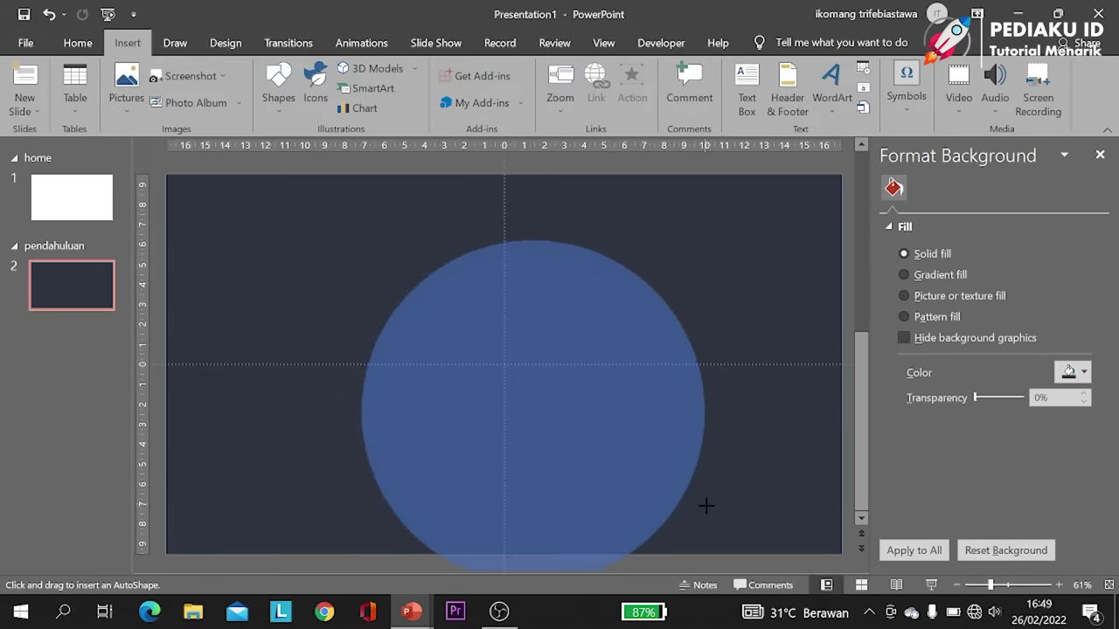
pyautogui.moveTo(371, 253); pyautogui.dragTo(704, 507)
pyautogui.moveTo(573, 453); pyautogui.dragTo(515, 389)
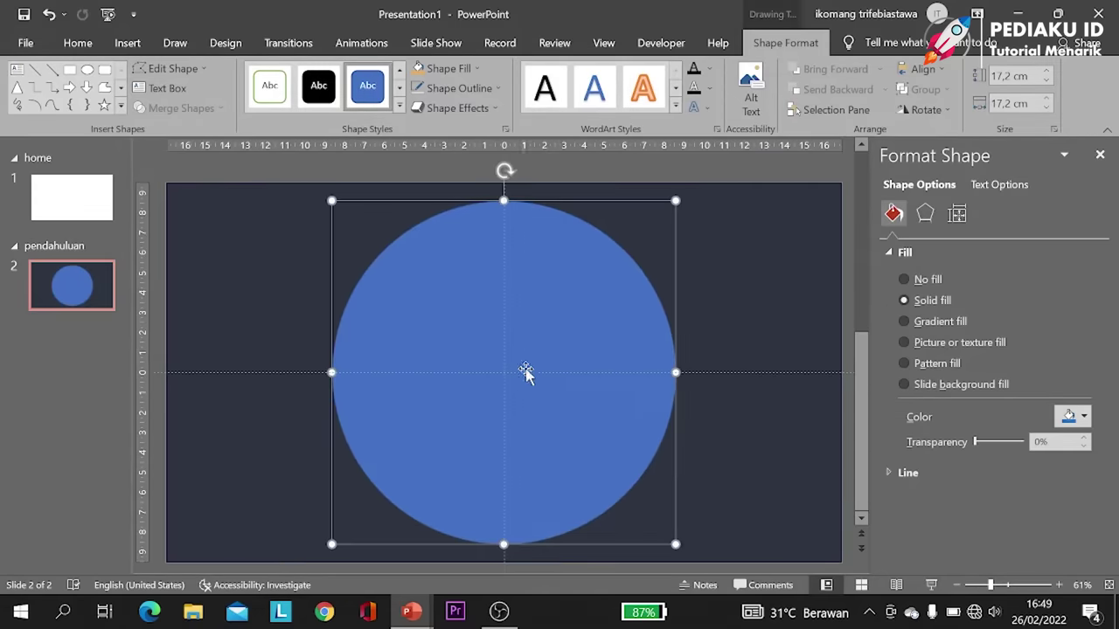
# Step: Give the circle a light pale-blue gradient fill, then return to slide 1
pyautogui.click(477, 69)
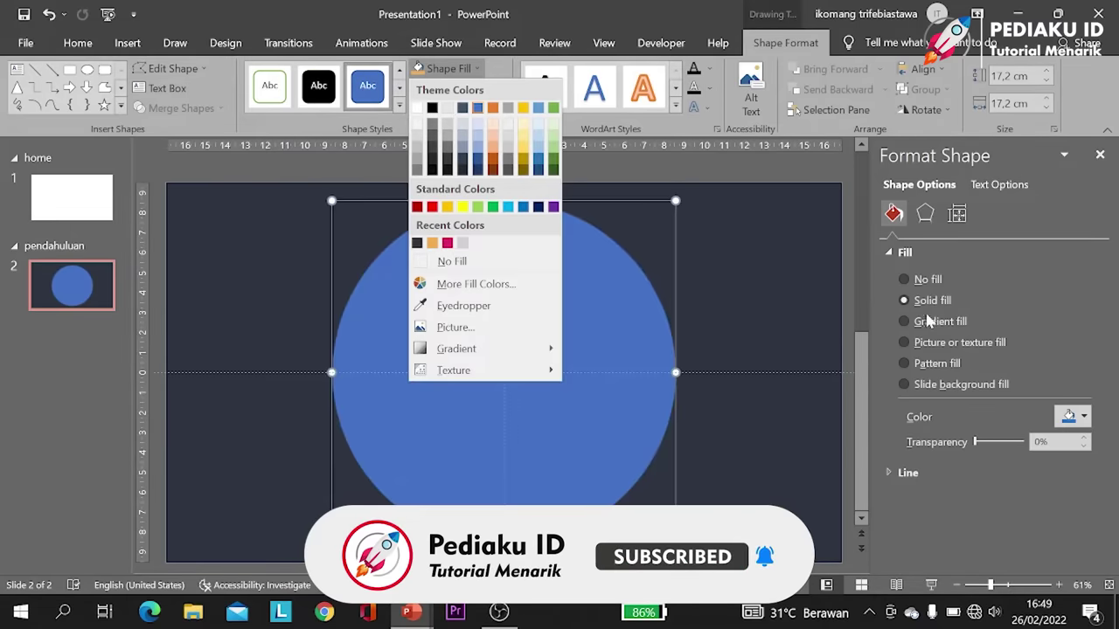
pyautogui.click(928, 322)
pyautogui.click(928, 321)
pyautogui.click(77, 203)
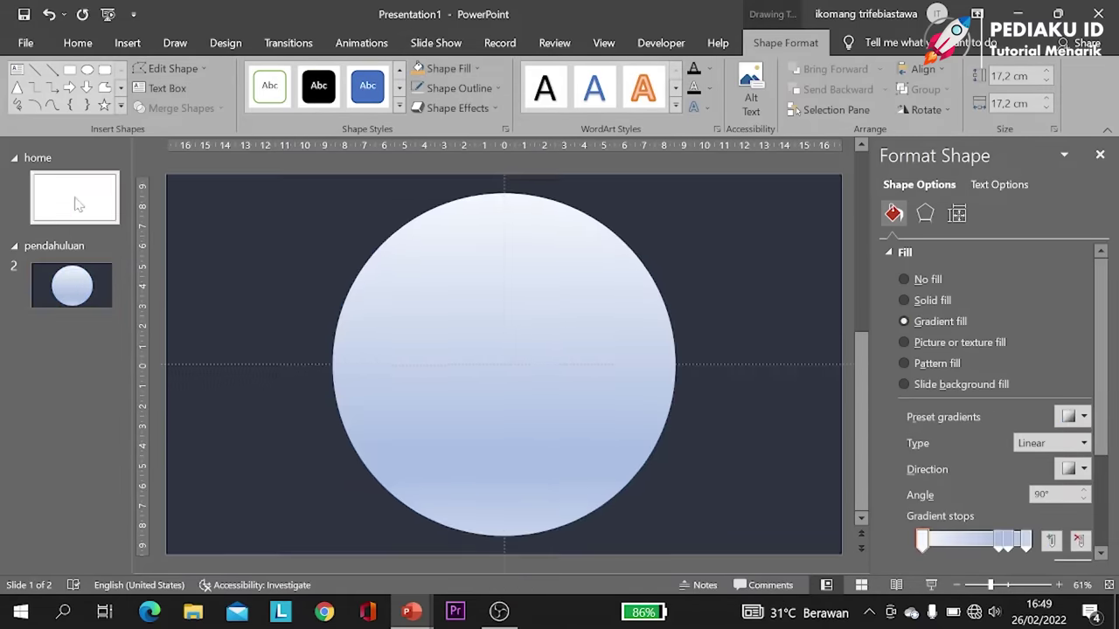
pyautogui.click(77, 203)
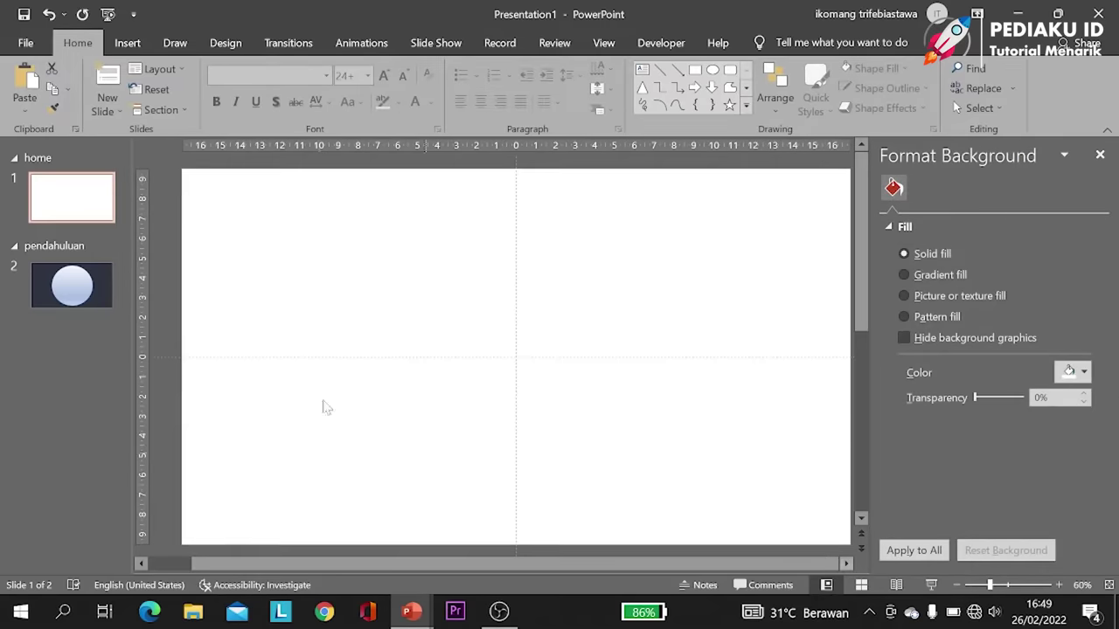
# Step: Copy the three colour swatches from slide 1 and paste them beside slide 2
pyautogui.click(957, 586)
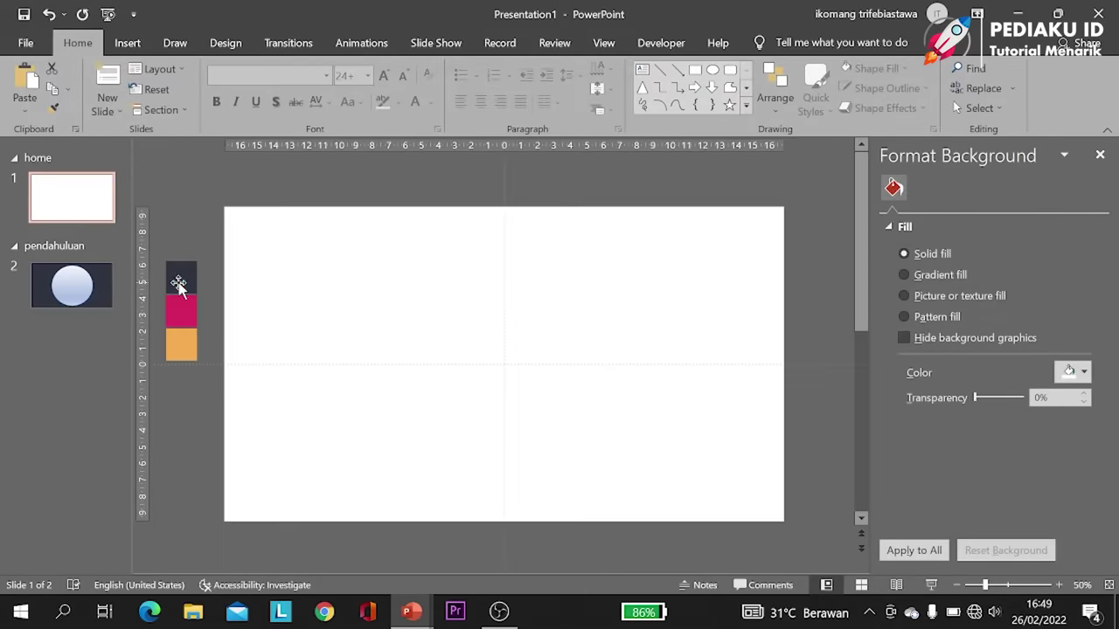
pyautogui.moveTo(160, 237); pyautogui.dragTo(221, 450)
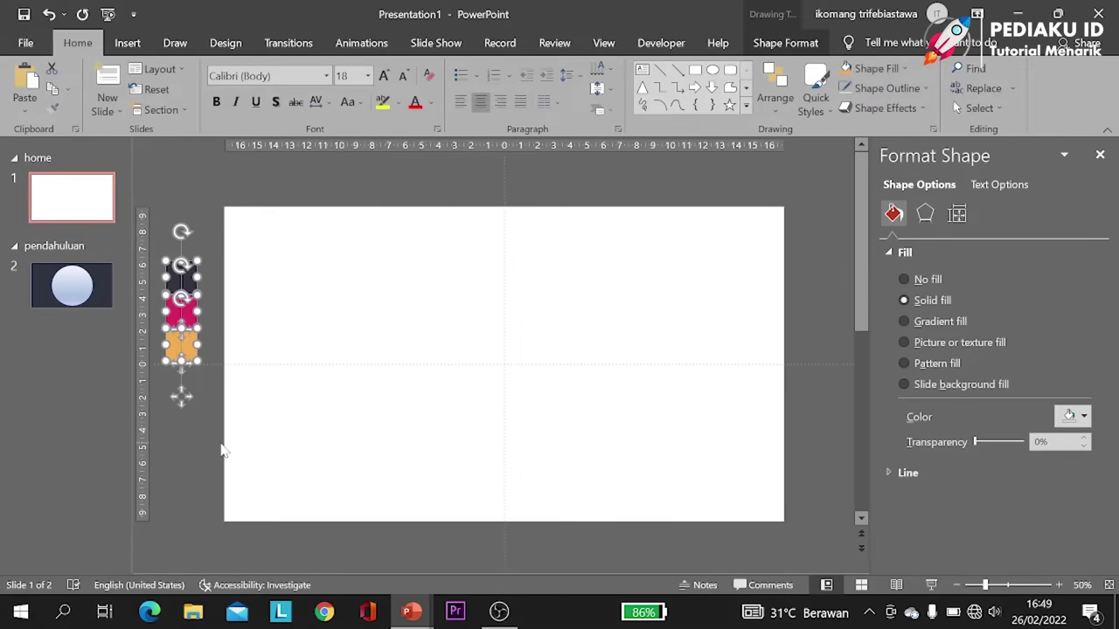
pyautogui.hotkey('ctrl', 'c')
pyautogui.click(71, 286)
pyautogui.hotkey('ctrl', 'v')
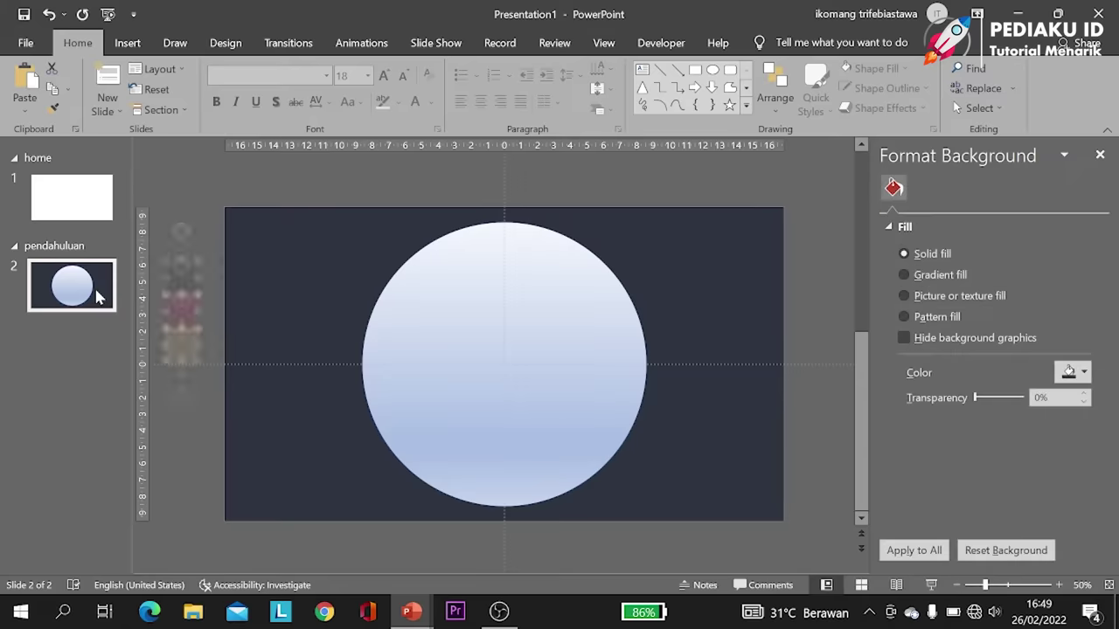
# Step: Remove the circle's middle gradient stops, leaving only the top and bottom stops
pyautogui.click(458, 315)
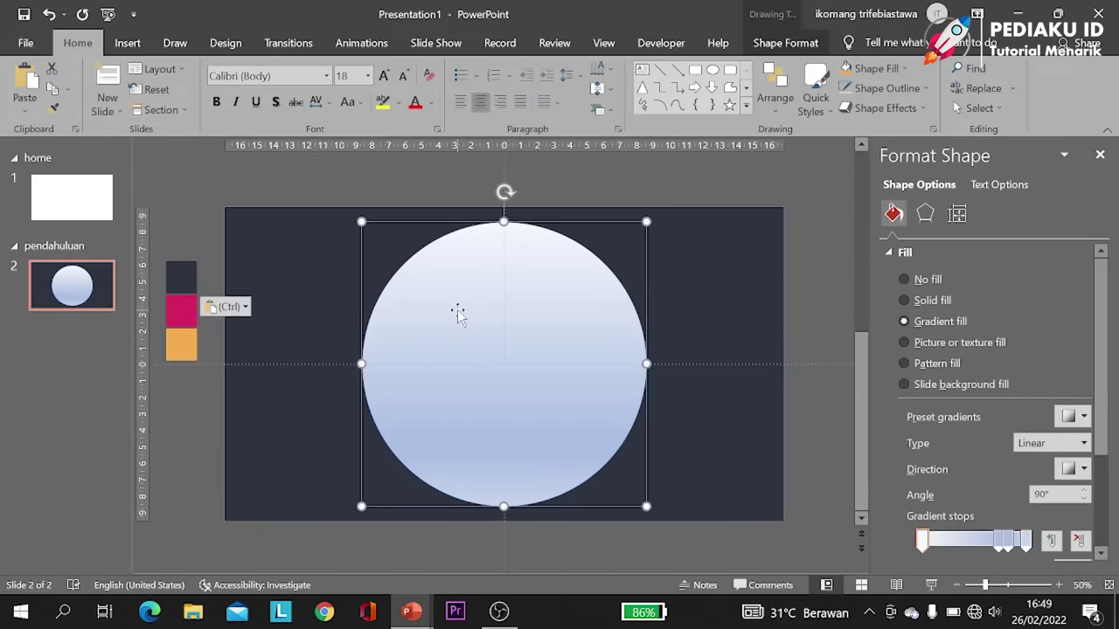
pyautogui.scroll(-3, 1108, 442)
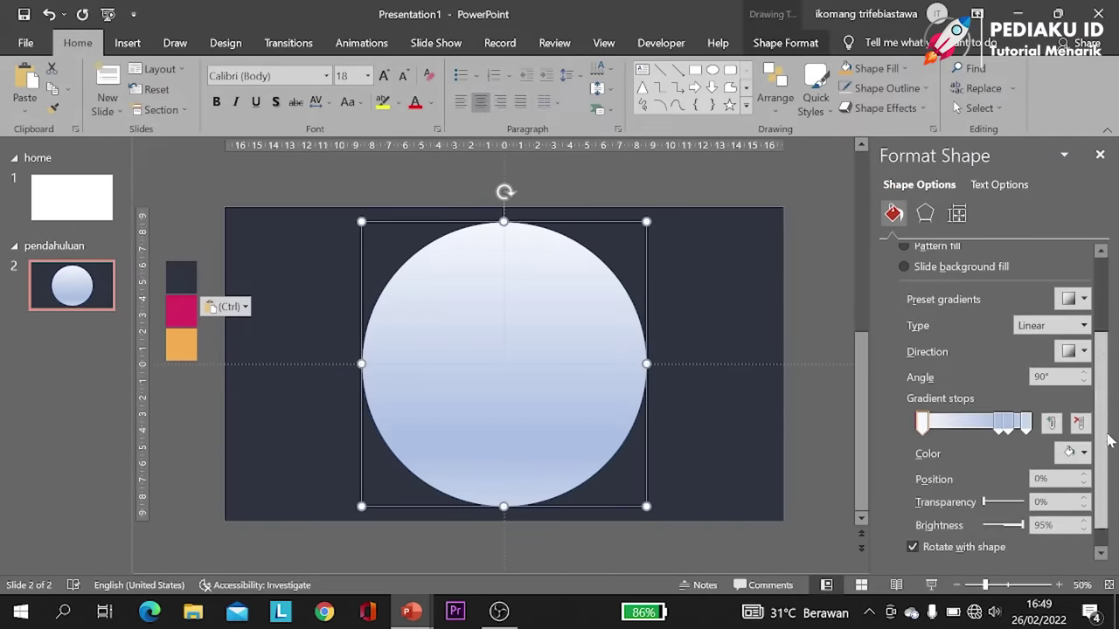
pyautogui.click(1008, 424)
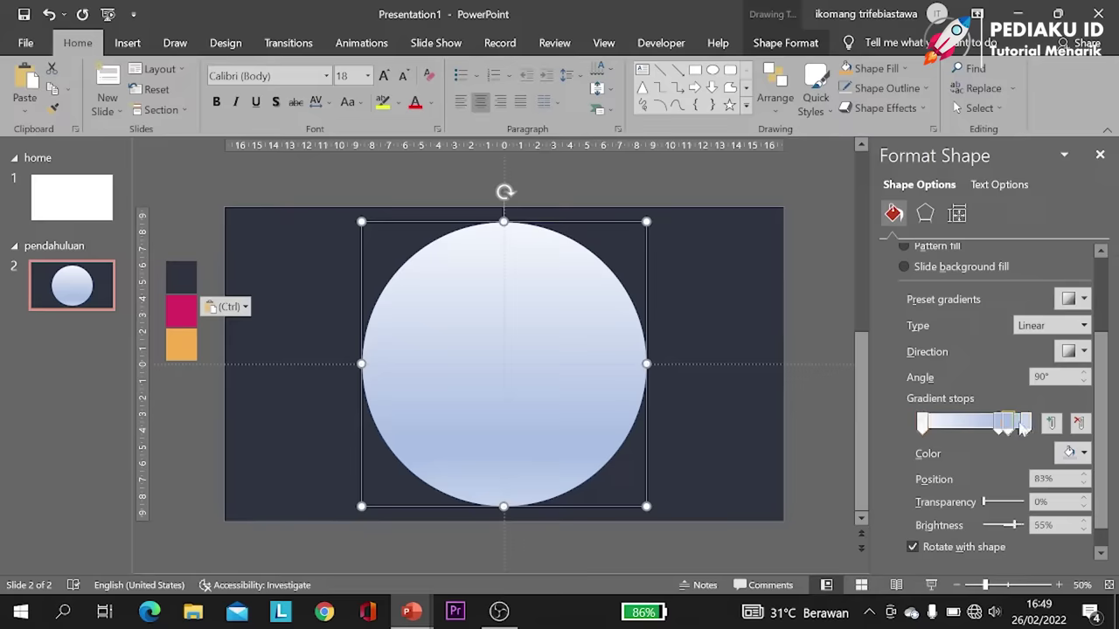
pyautogui.click(1078, 424)
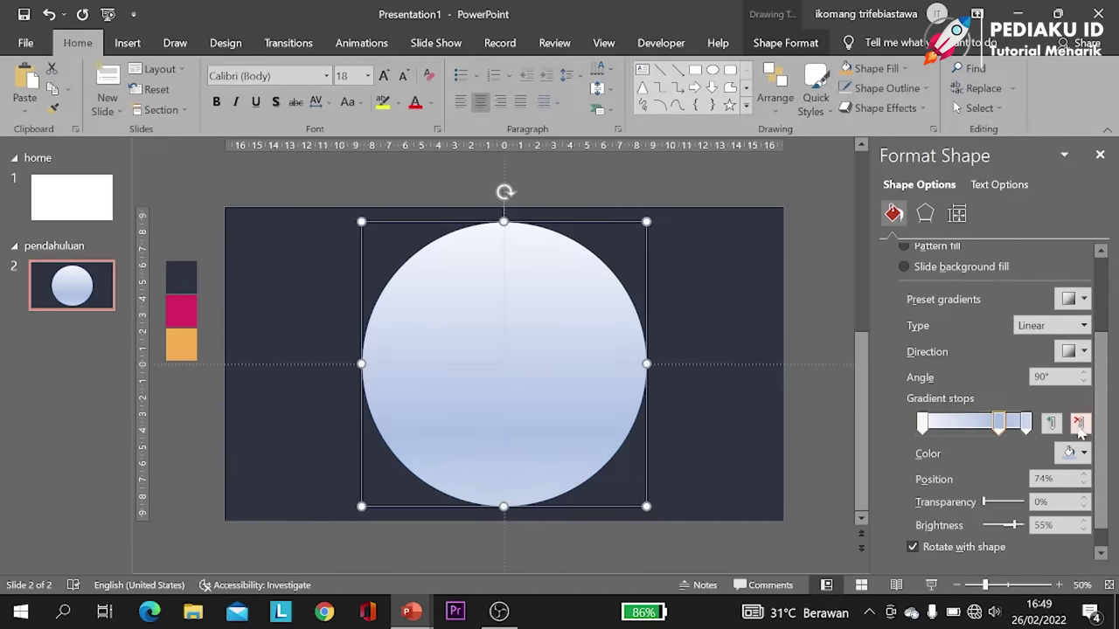
pyautogui.click(1078, 424)
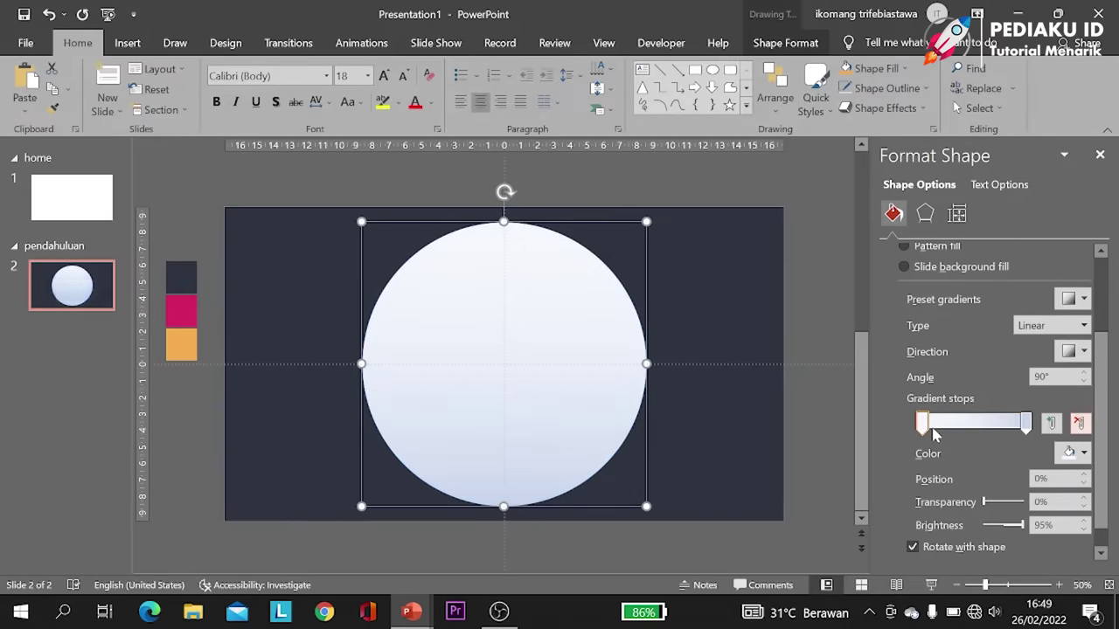
# Step: Eyedrop magenta for the top gradient stop and orange for the bottom stop
pyautogui.click(1075, 453)
pyautogui.click(1005, 429)
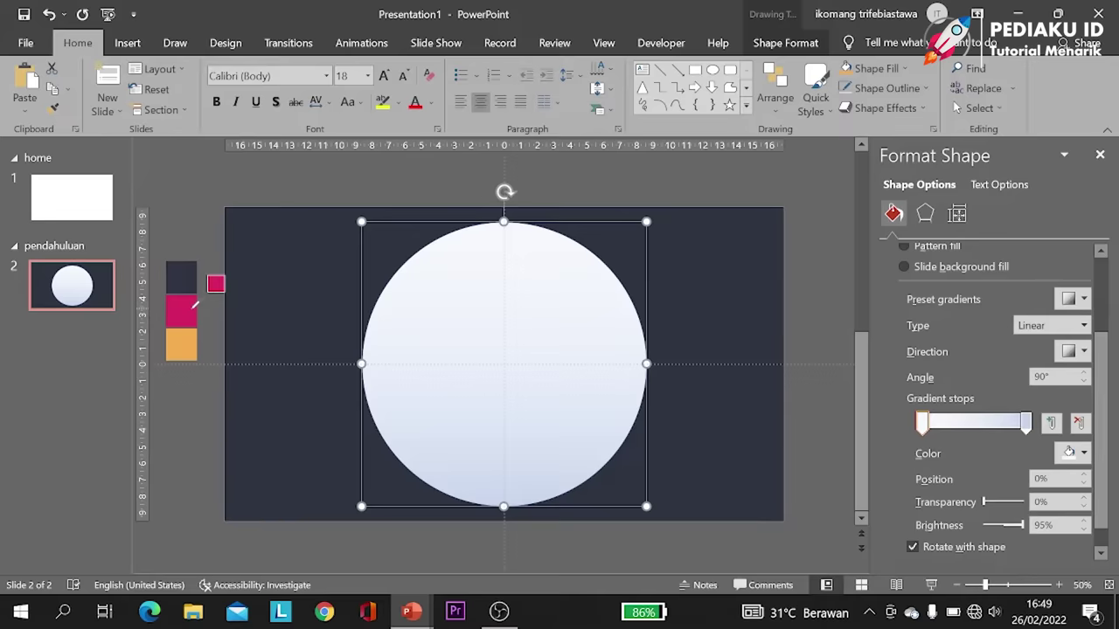
pyautogui.click(193, 305)
pyautogui.click(1027, 423)
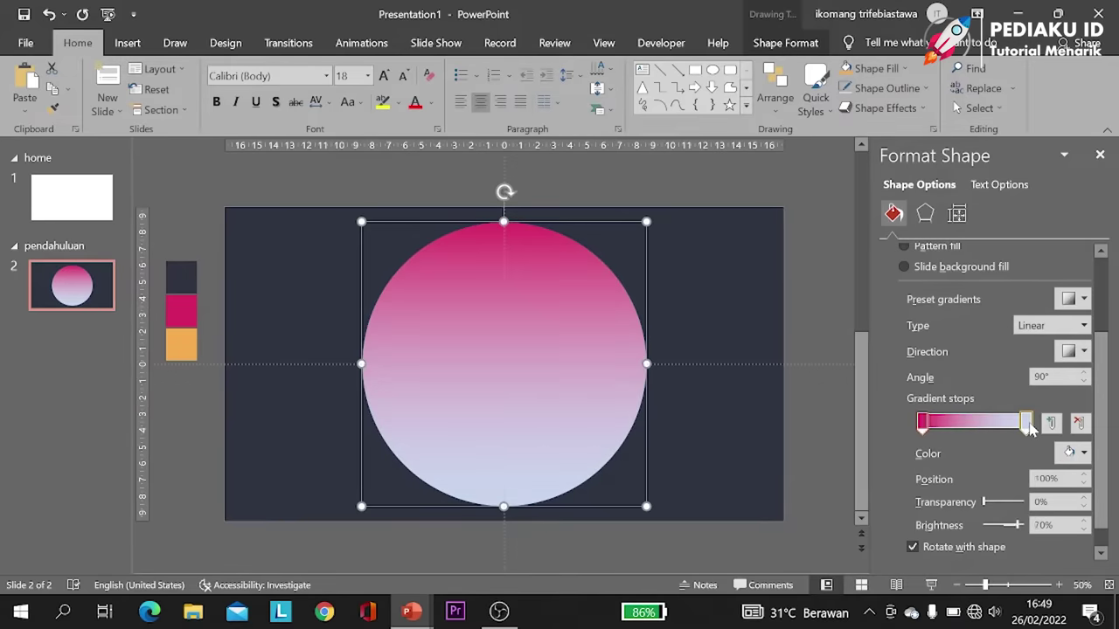
pyautogui.click(1083, 453)
pyautogui.click(1004, 429)
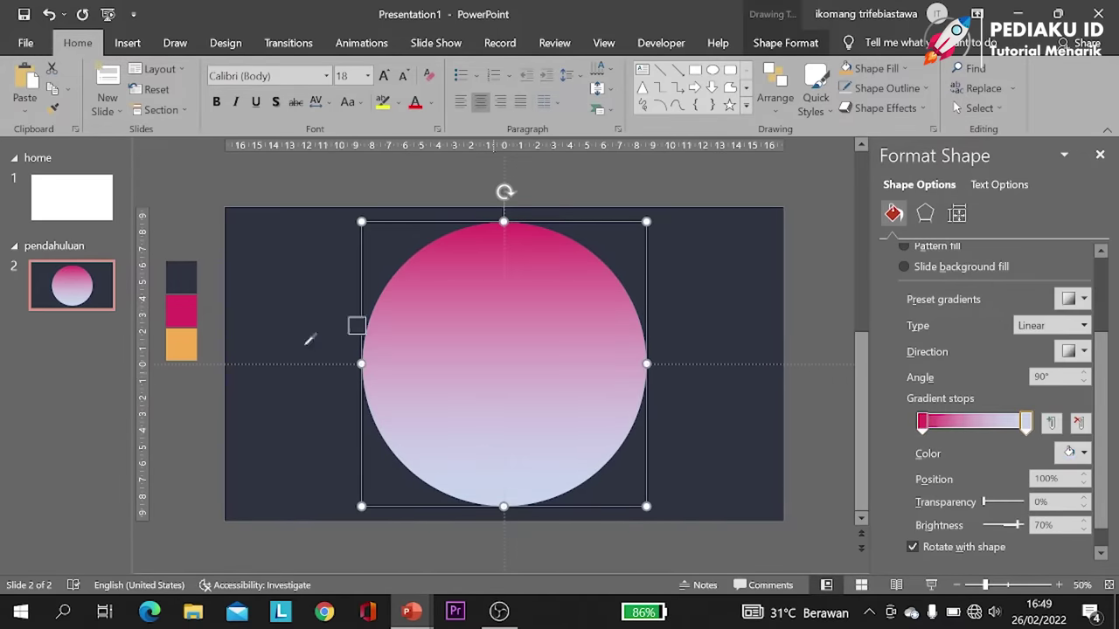
pyautogui.click(184, 345)
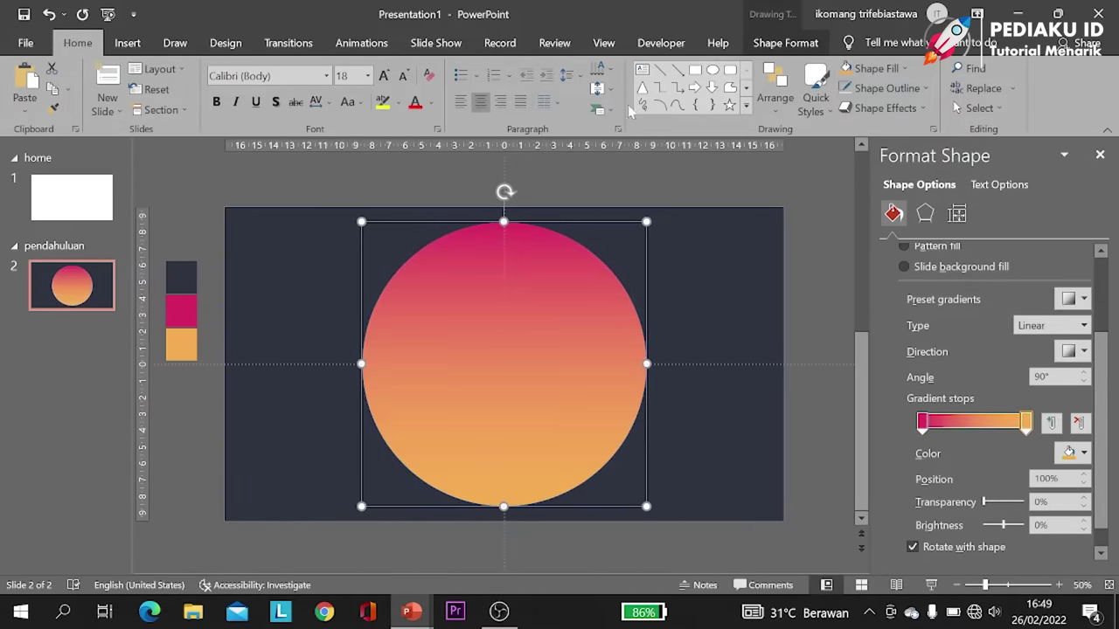
pyautogui.click(781, 43)
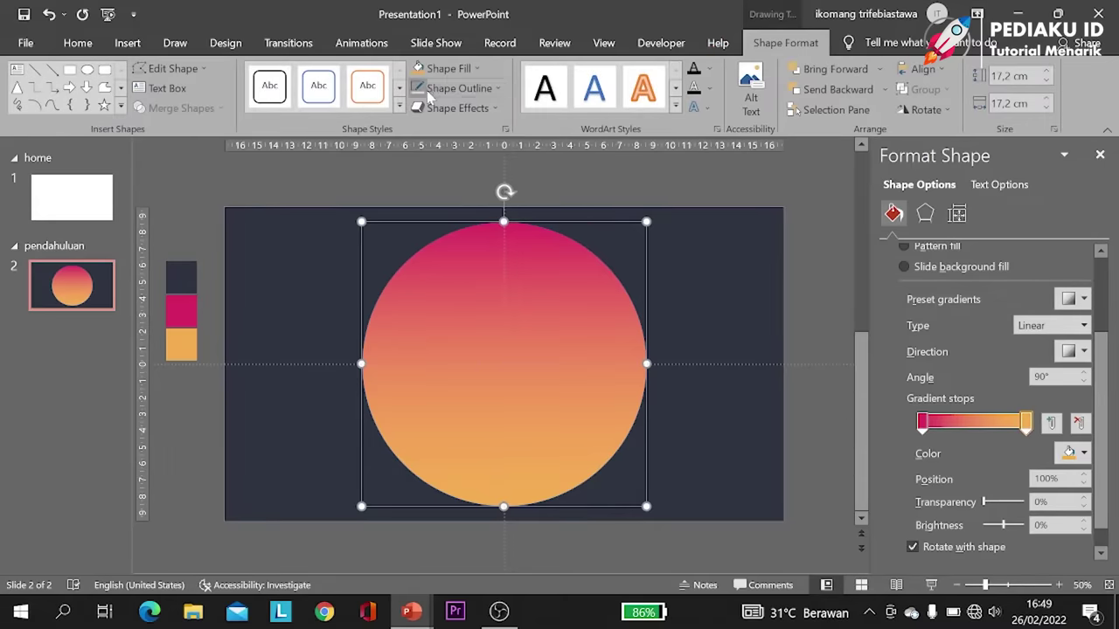
# Step: Give the gradient circle a white outline
pyautogui.click(456, 217)
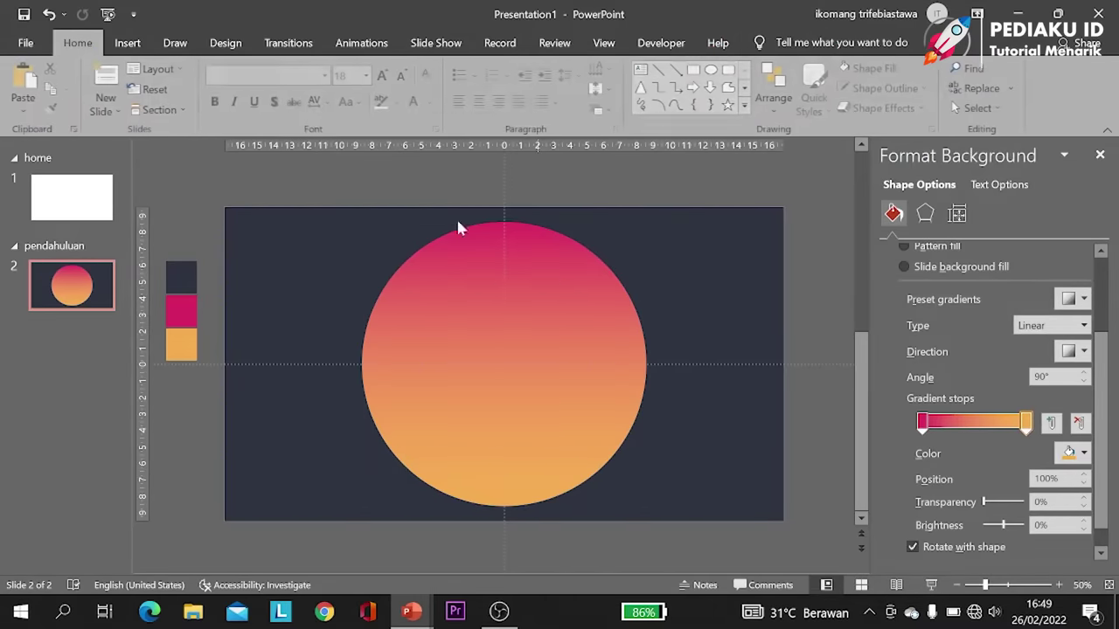
pyautogui.click(471, 264)
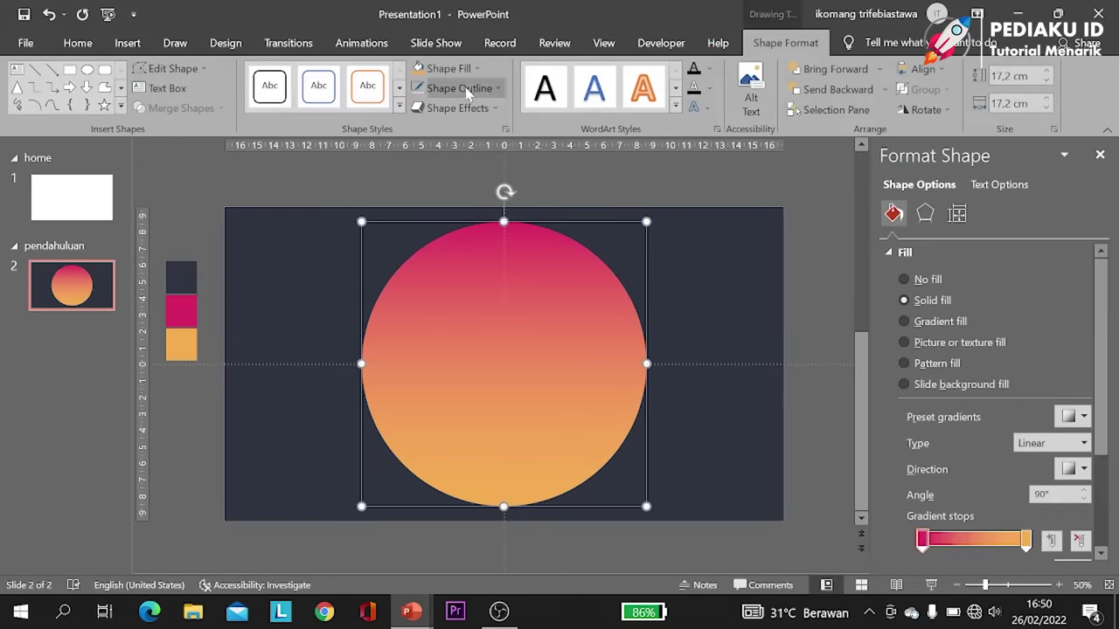
pyautogui.click(467, 89)
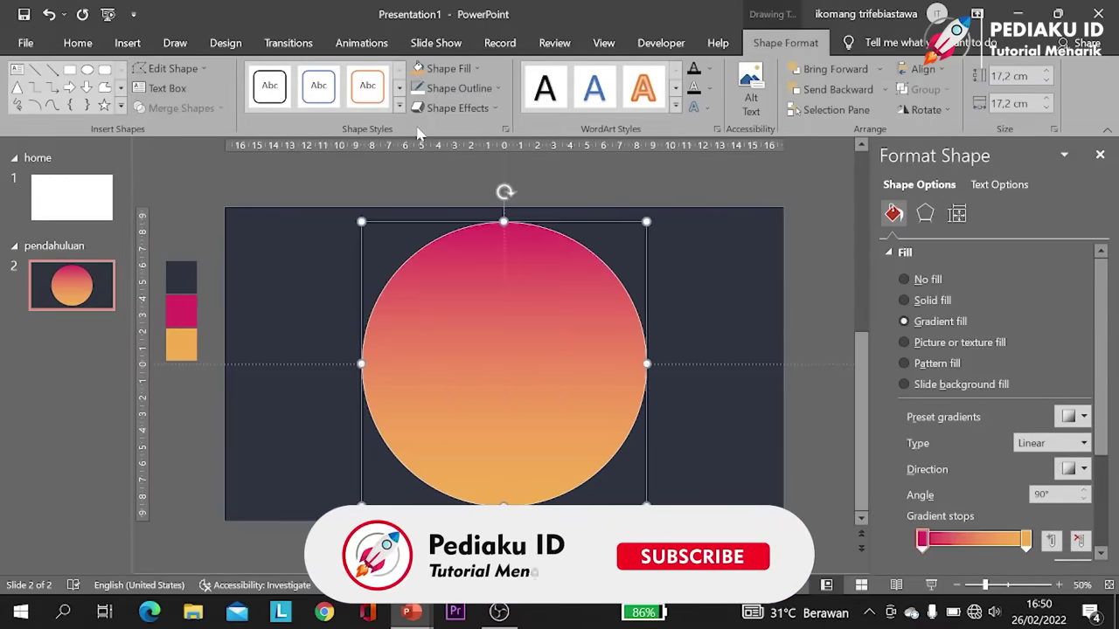
pyautogui.click(418, 127)
# Step: Raise the circle's outline width to 6 pt in More Lines
pyautogui.click(491, 90)
pyautogui.moveTo(454, 347)
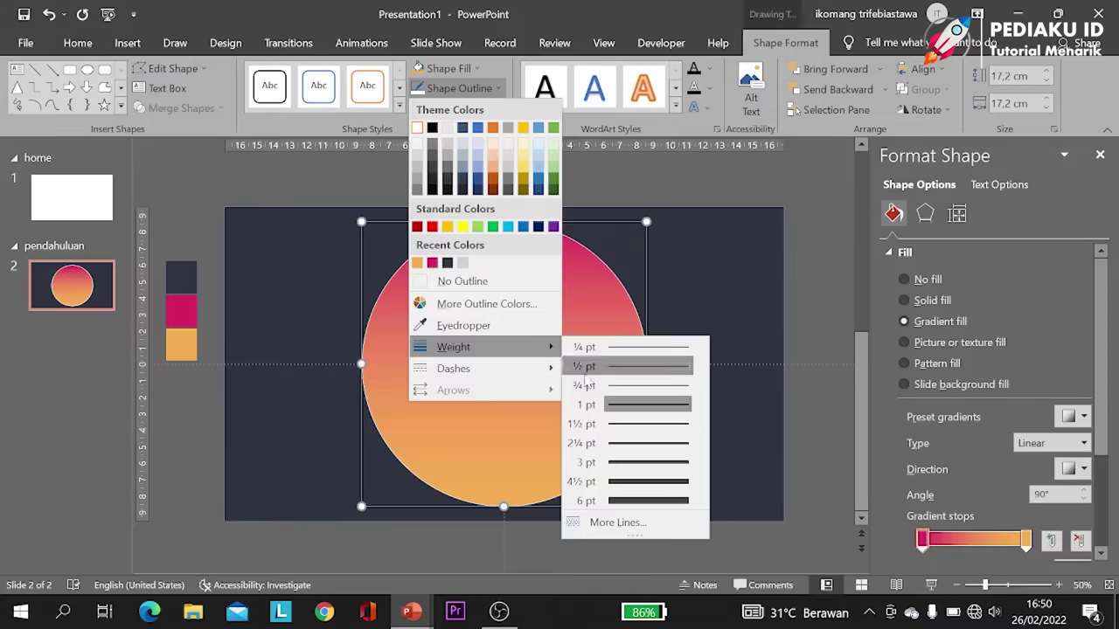
pyautogui.click(617, 523)
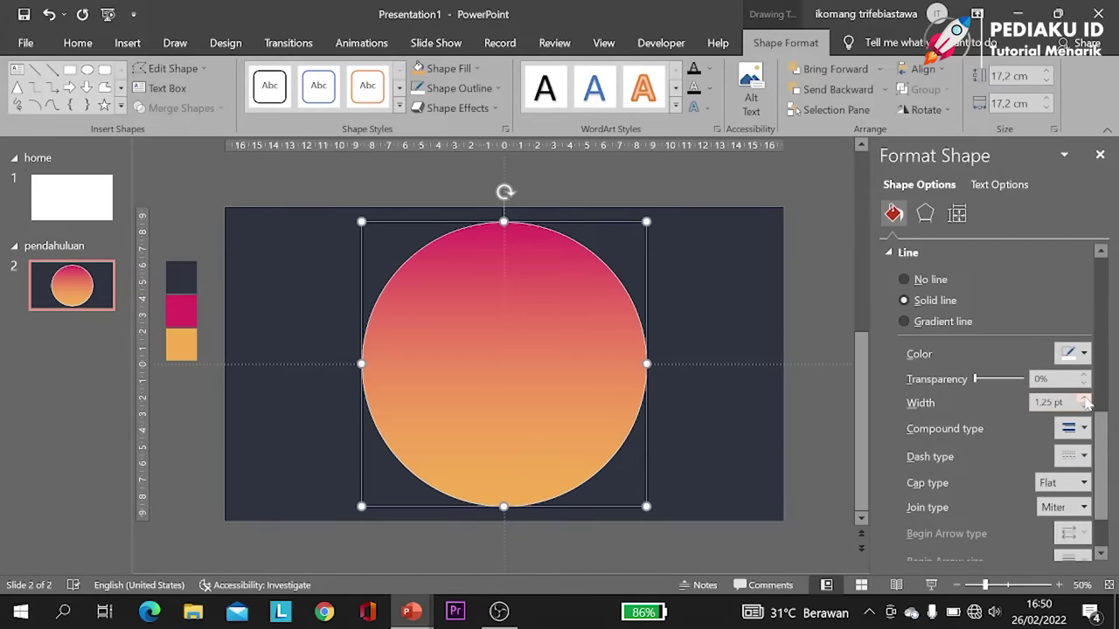
pyautogui.click(1085, 399)
pyautogui.click(1085, 398)
pyautogui.click(1085, 398)
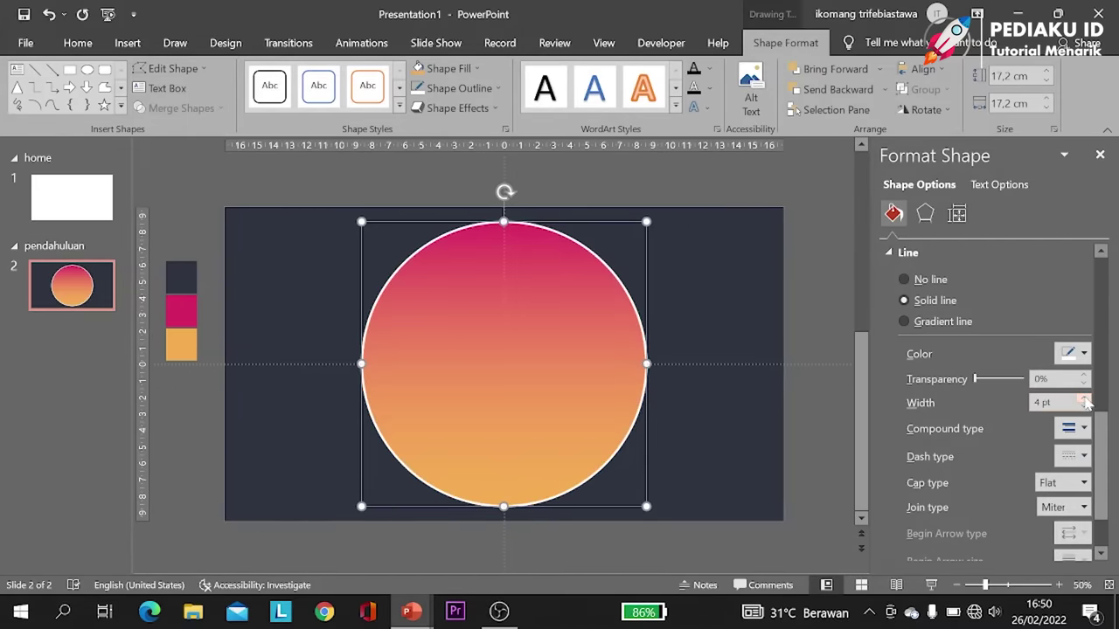
pyautogui.click(1085, 398)
pyautogui.click(1084, 399)
pyautogui.click(1085, 398)
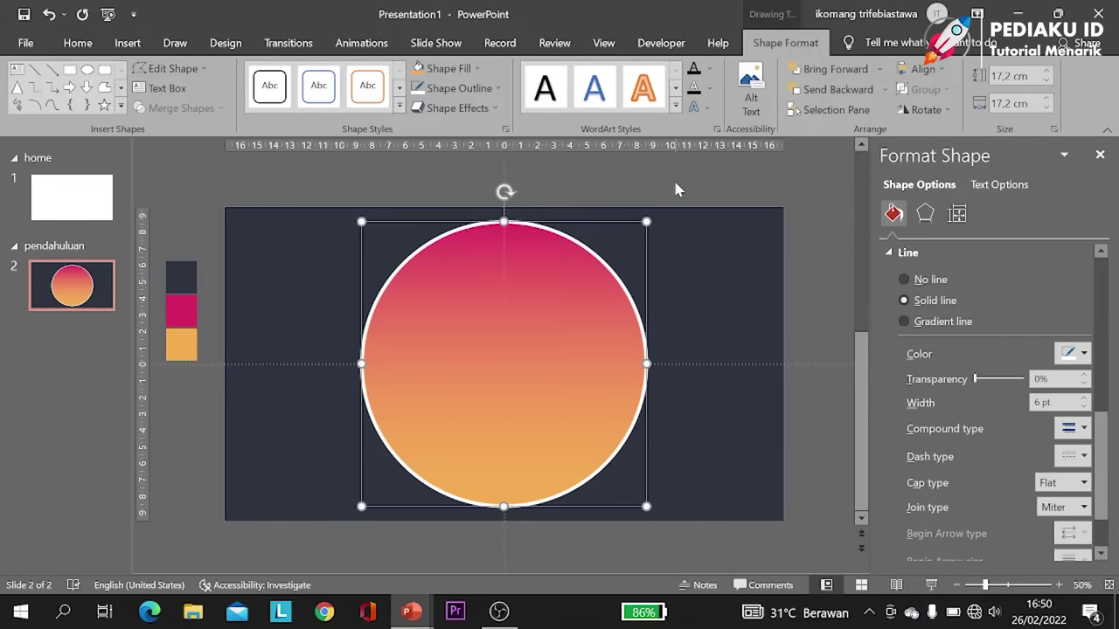
pyautogui.click(127, 43)
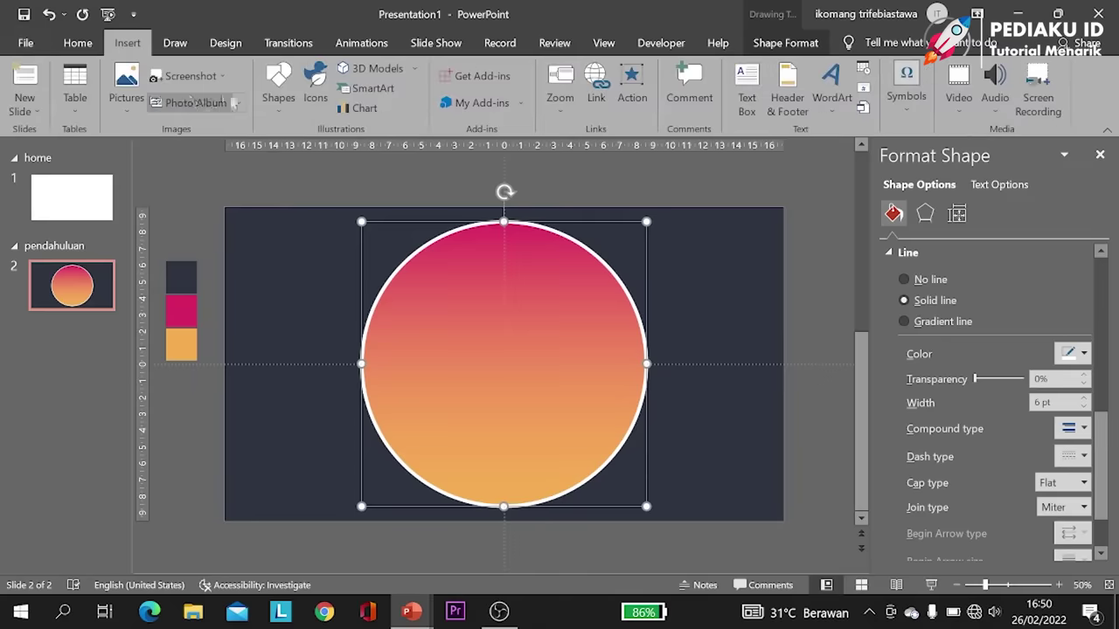
# Step: Add a text box above slide 2 reading PENDAHULUAN
pyautogui.click(278, 88)
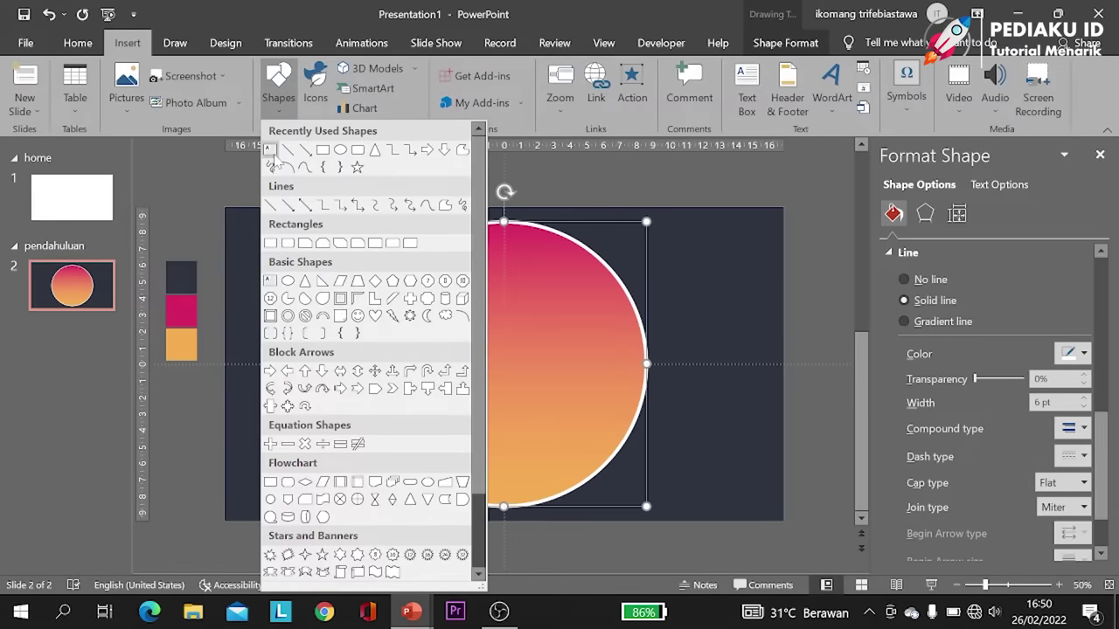
pyautogui.click(271, 151)
pyautogui.click(278, 181)
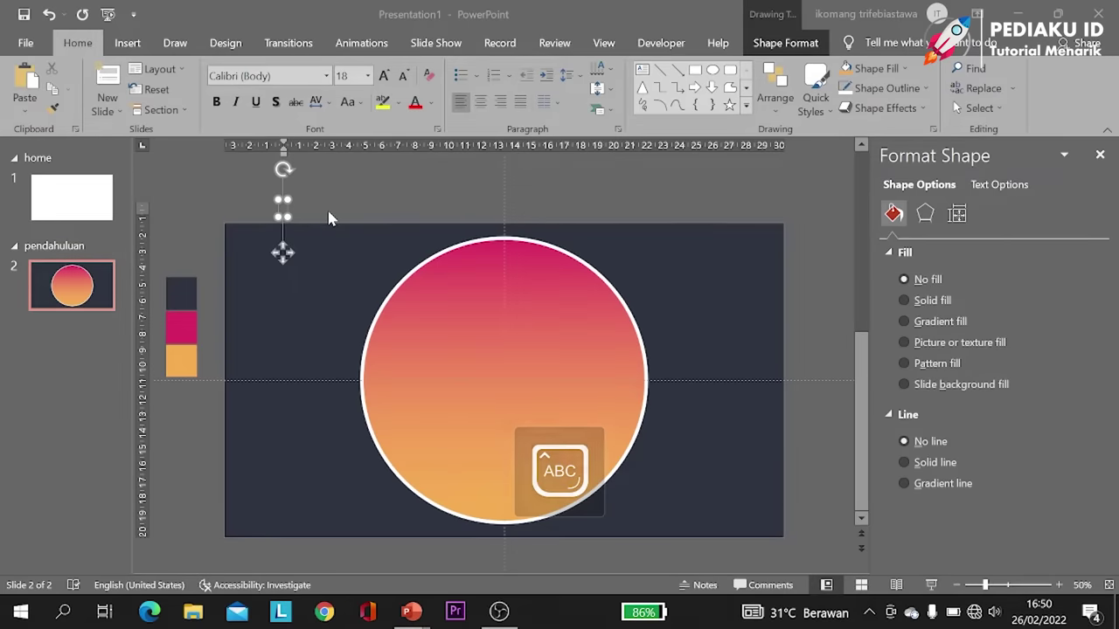
pyautogui.click(284, 217)
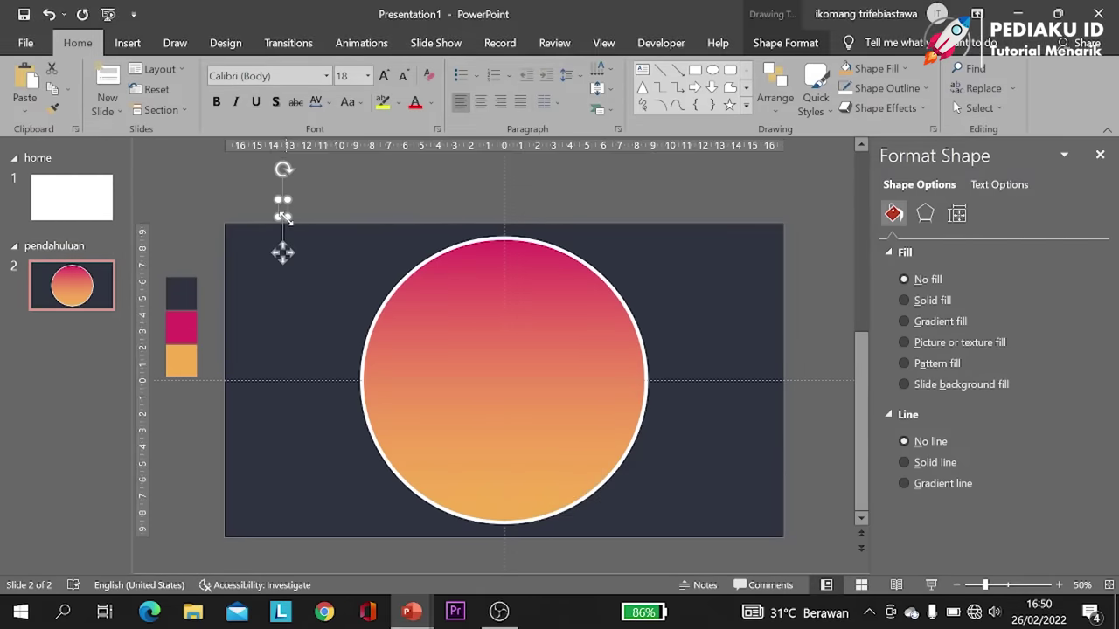
pyautogui.moveTo(284, 216); pyautogui.dragTo(285, 217)
pyautogui.write('DA')
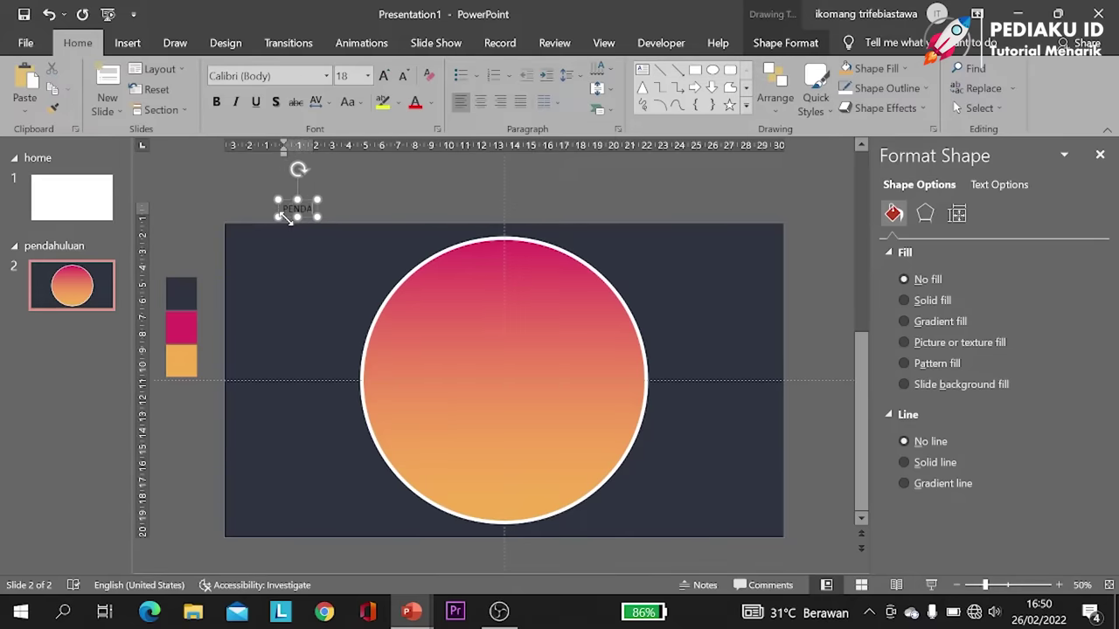
pyautogui.write('HULUAN')
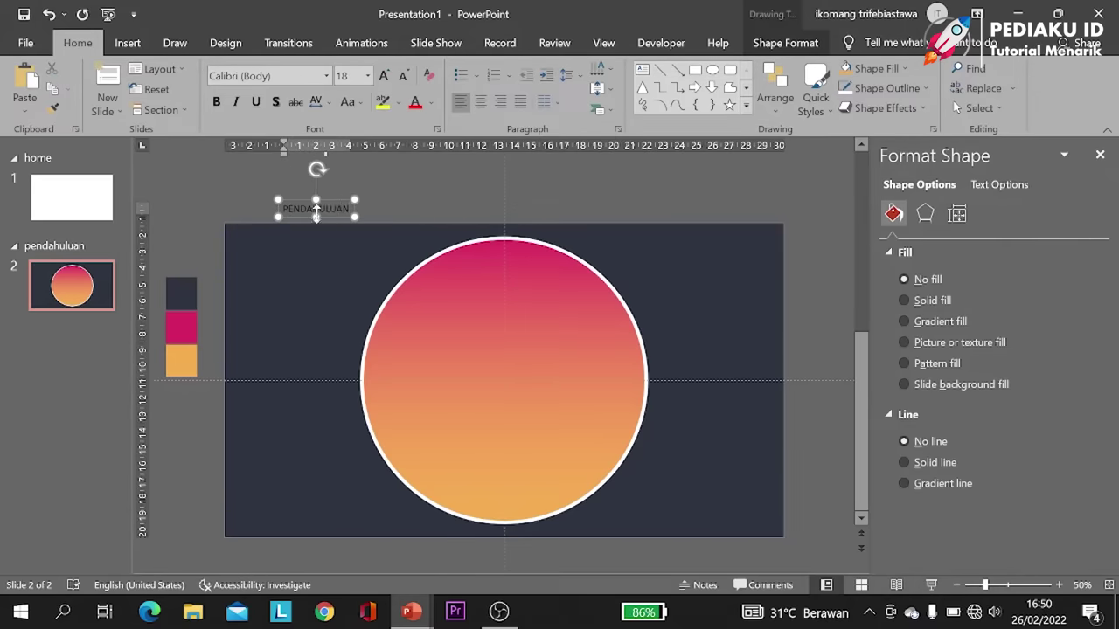
pyautogui.click(315, 200)
# Step: Format the label as white 40 pt Aharoni and drag it onto the circle's centre
pyautogui.click(329, 76)
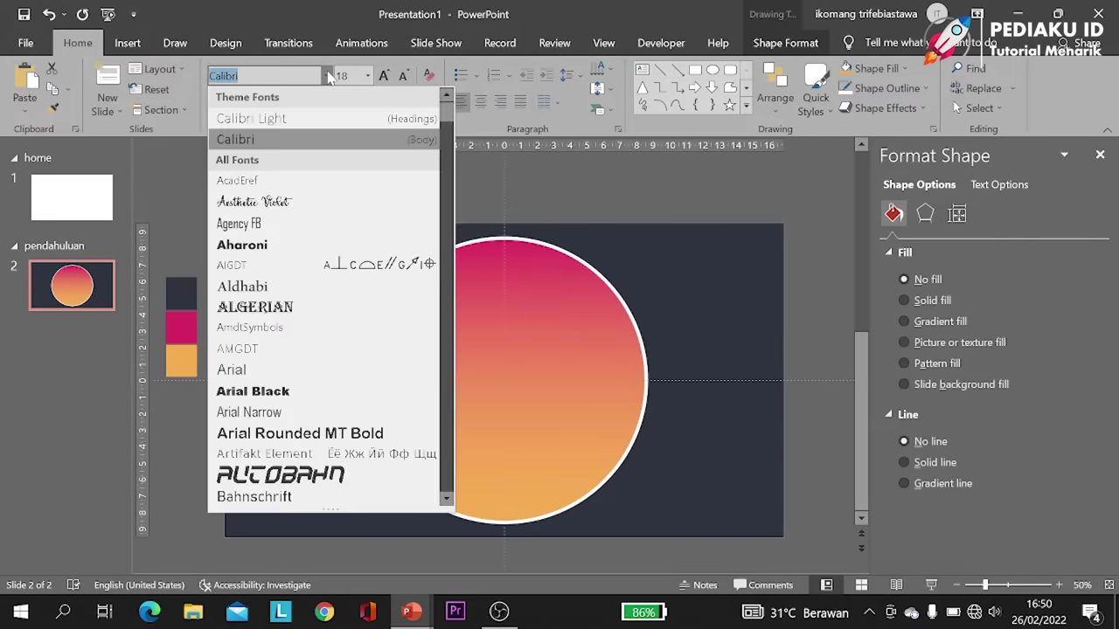
pyautogui.click(263, 245)
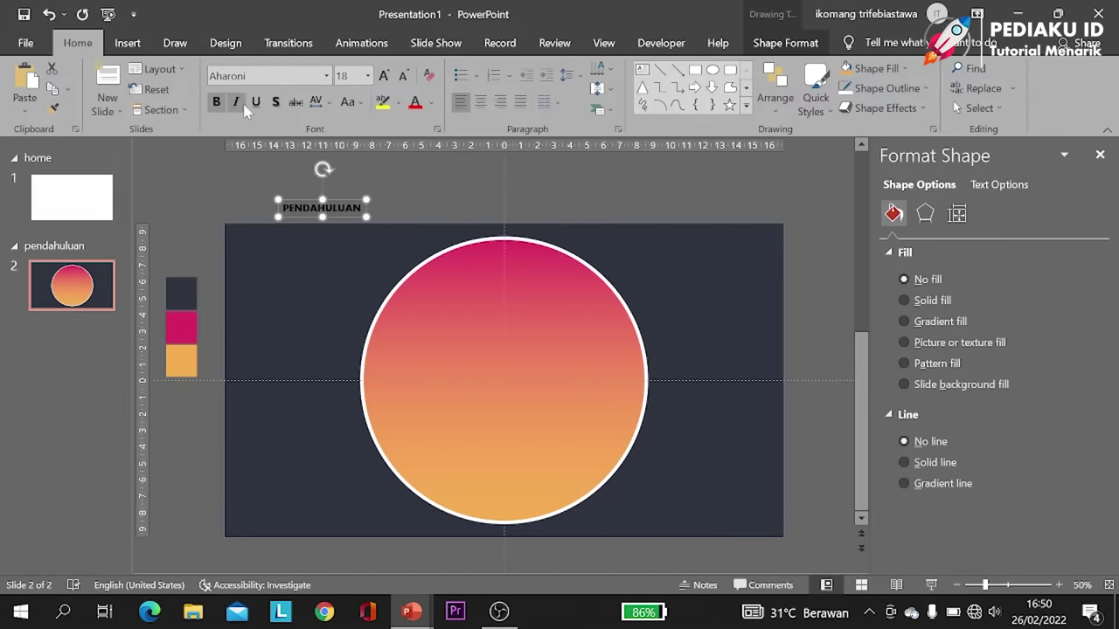
pyautogui.click(432, 103)
pyautogui.click(416, 145)
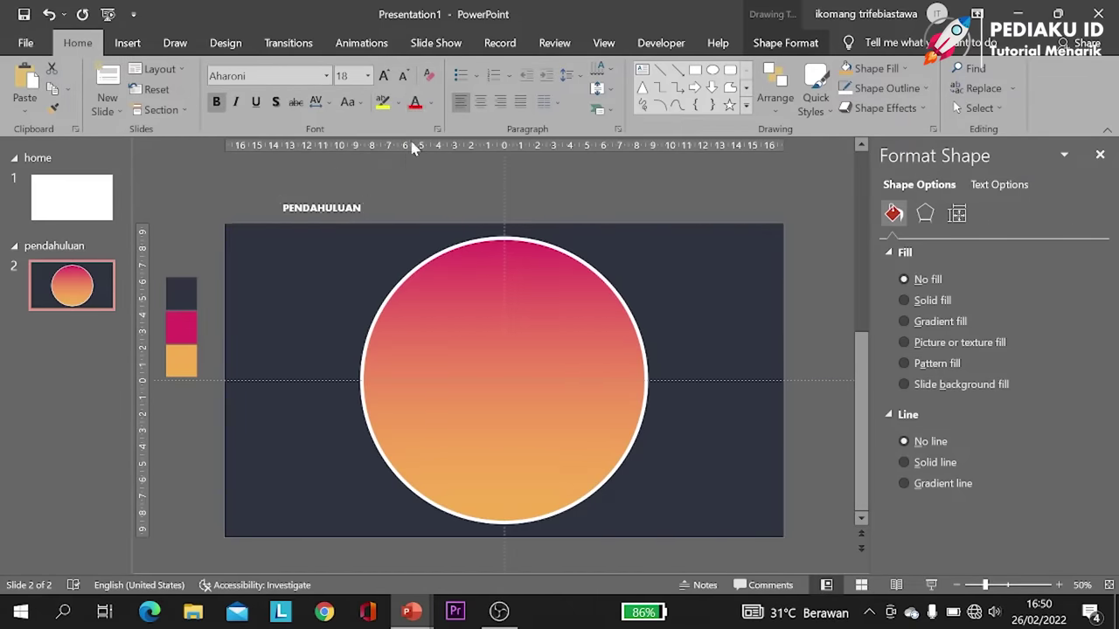
pyautogui.click(383, 77)
pyautogui.click(383, 77)
pyautogui.click(383, 77)
pyautogui.click(383, 77)
pyautogui.click(383, 77)
pyautogui.click(383, 77)
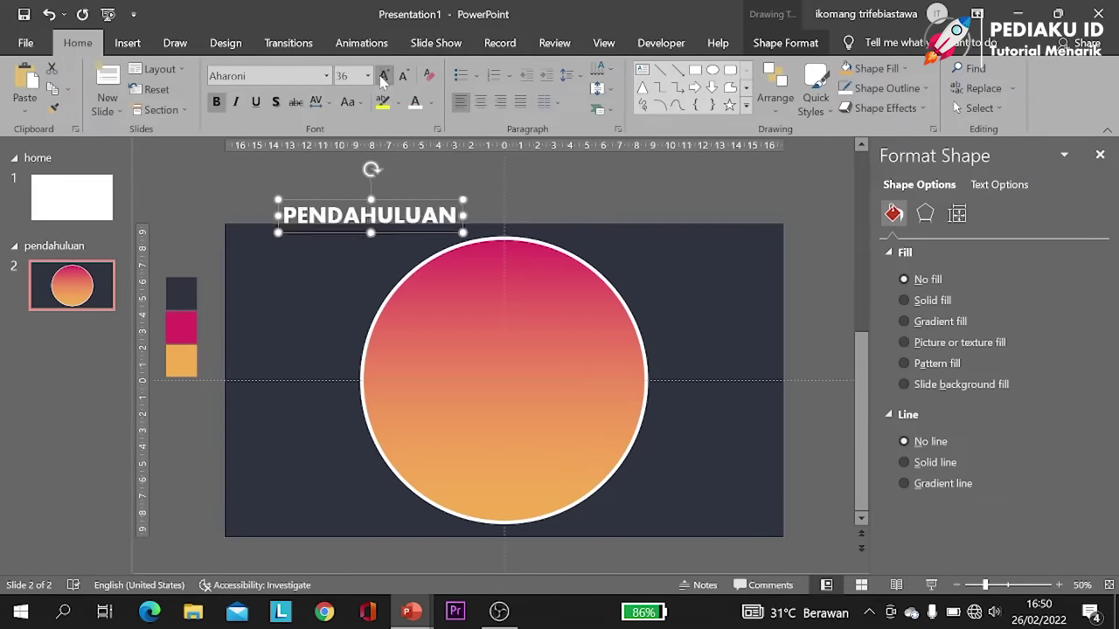
pyautogui.moveTo(394, 195); pyautogui.dragTo(532, 355)
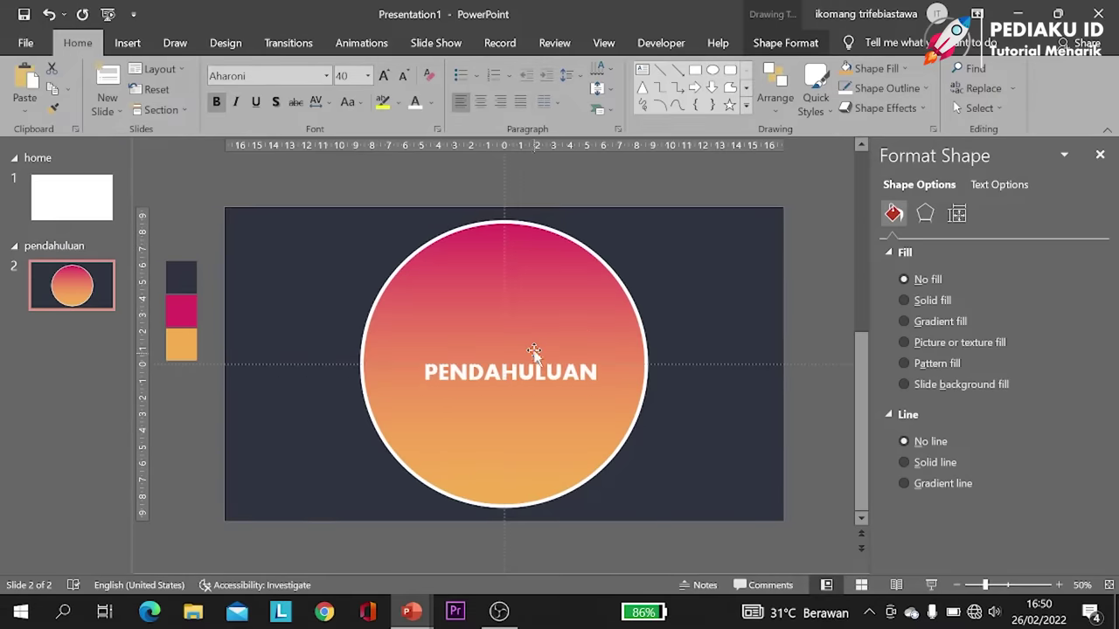
# Step: Enlarge the PENDAHULUAN label through 44 and 48 to 54 pt, nudging it left
pyautogui.click(514, 310)
pyautogui.click(512, 372)
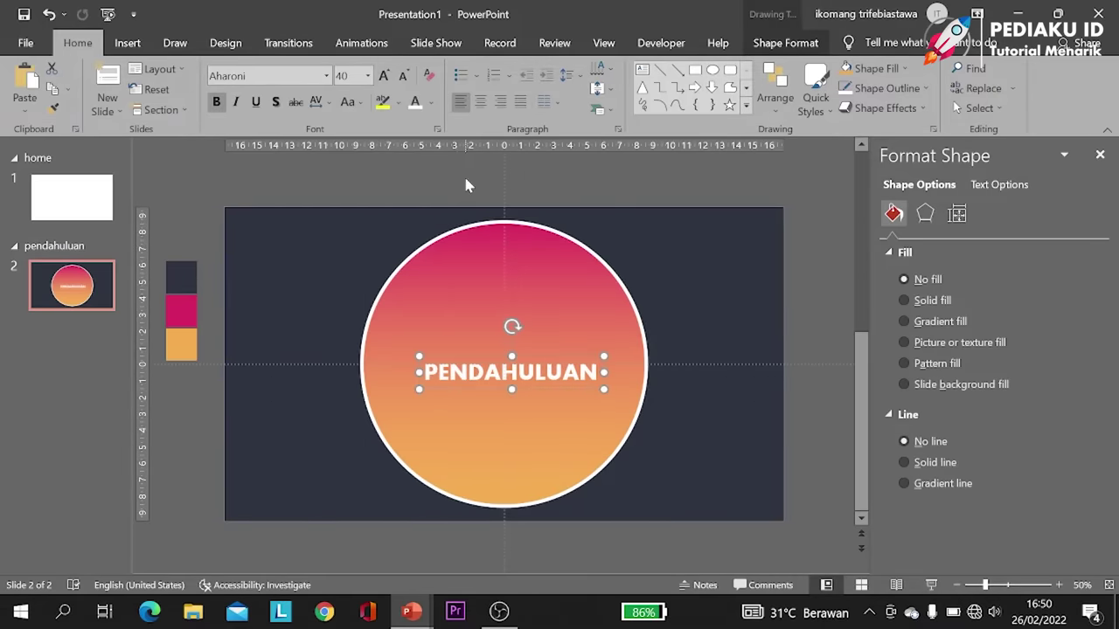
pyautogui.click(385, 77)
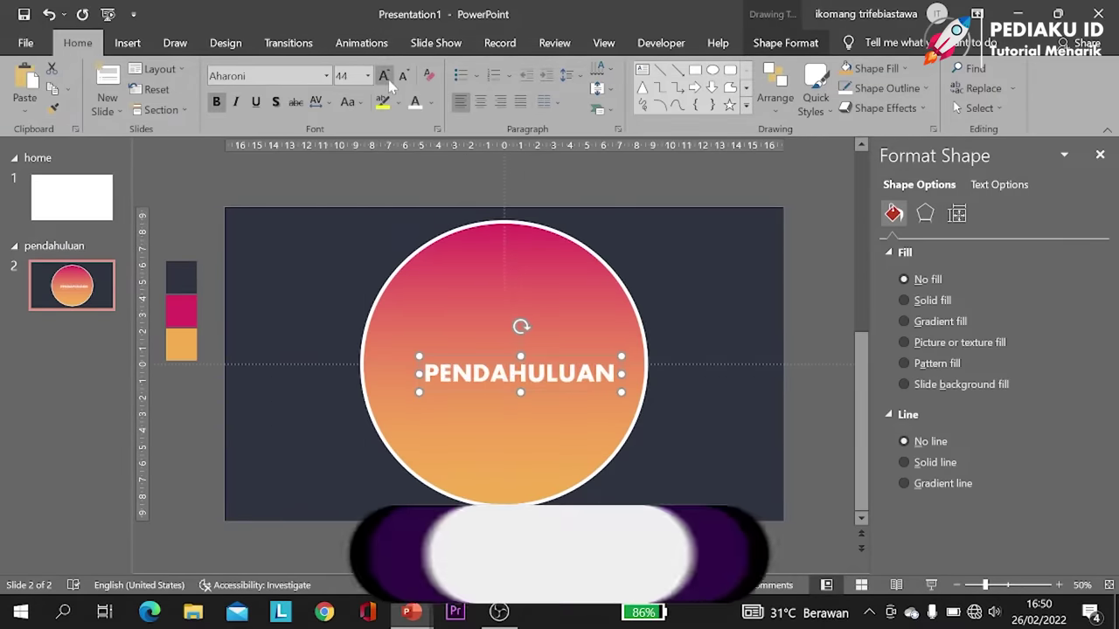
pyautogui.press('Left')
pyautogui.press('Left')
pyautogui.press('Left')
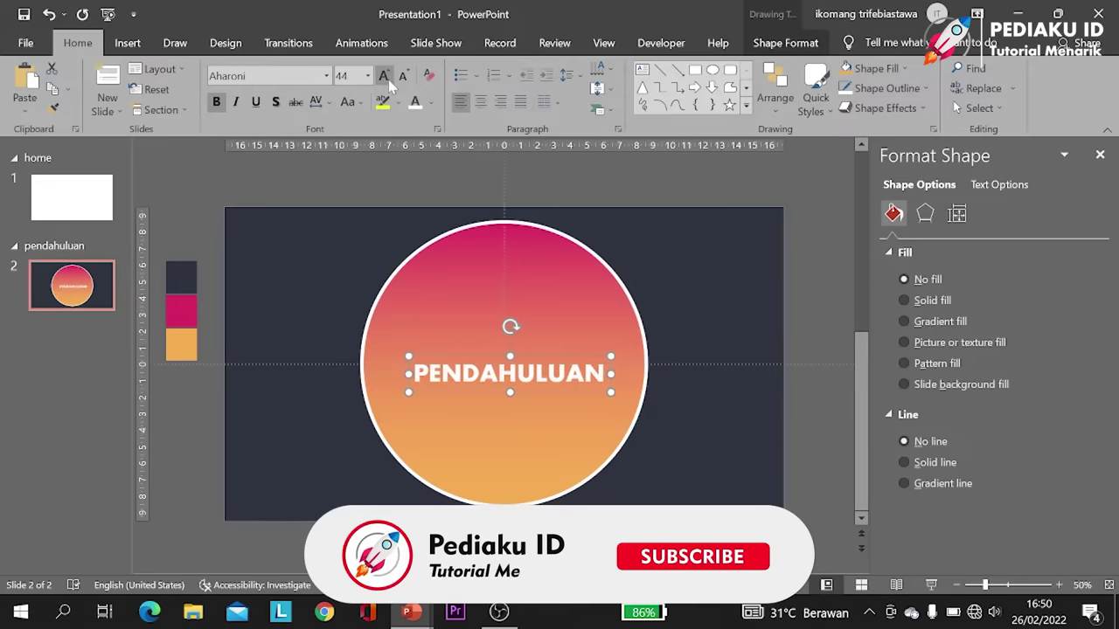
pyautogui.press('Left')
pyautogui.press('Left')
pyautogui.click(389, 80)
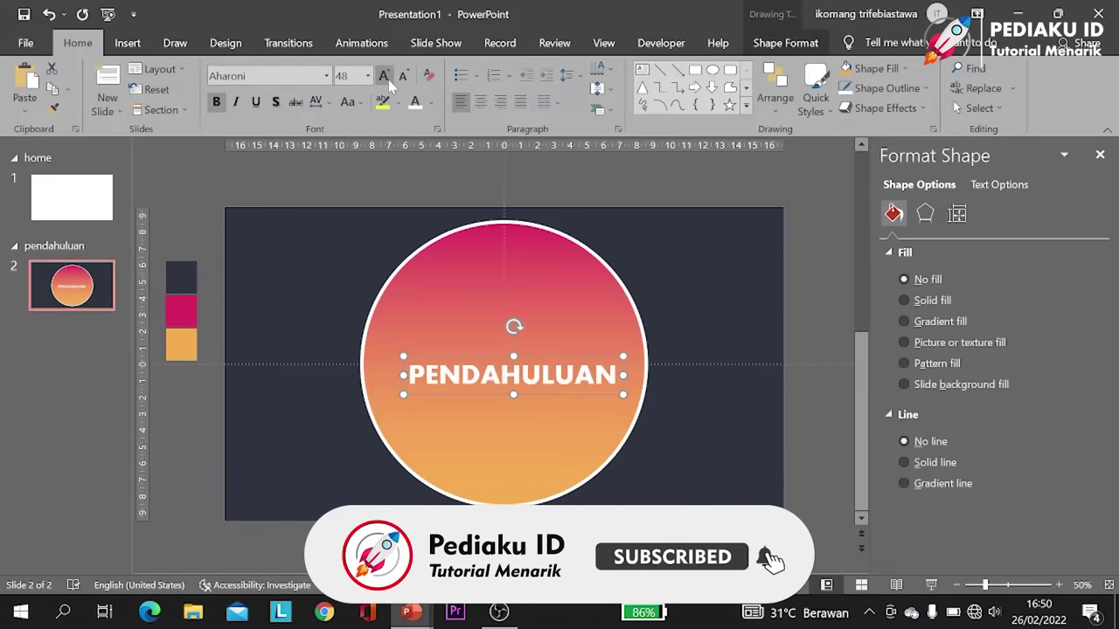
pyautogui.press('Left')
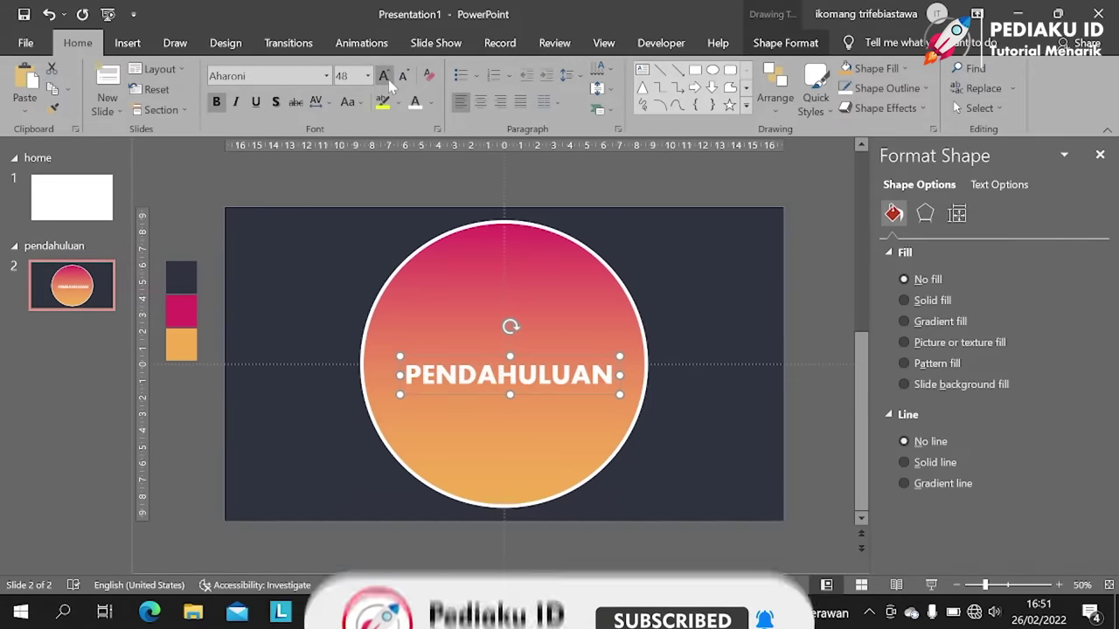
pyautogui.click(390, 80)
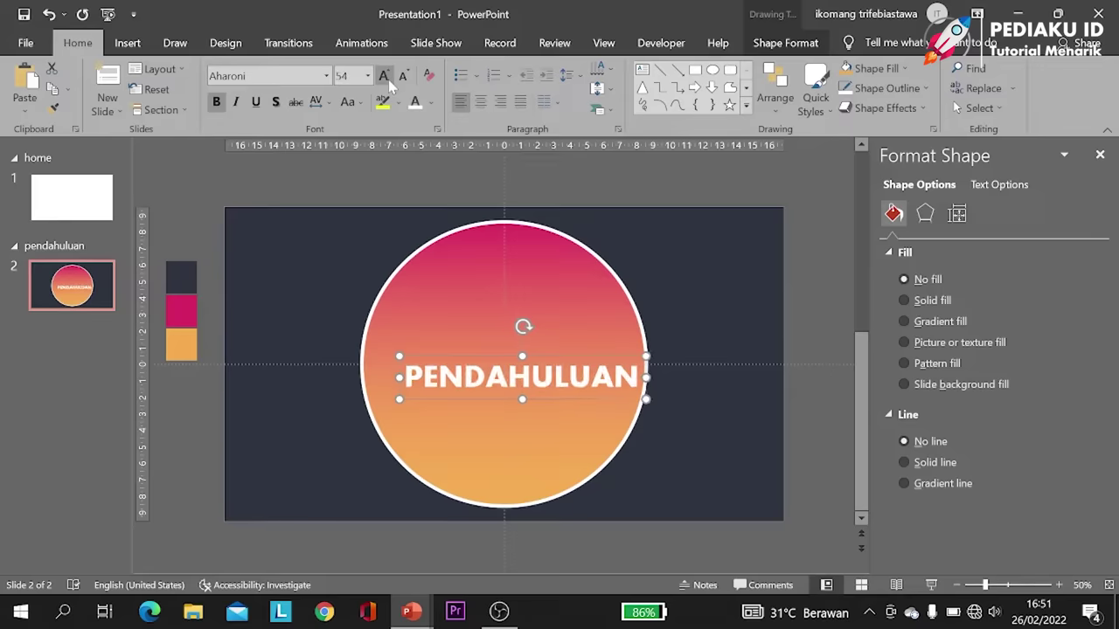
pyautogui.press('Left')
pyautogui.press('Left')
pyautogui.press('Left')
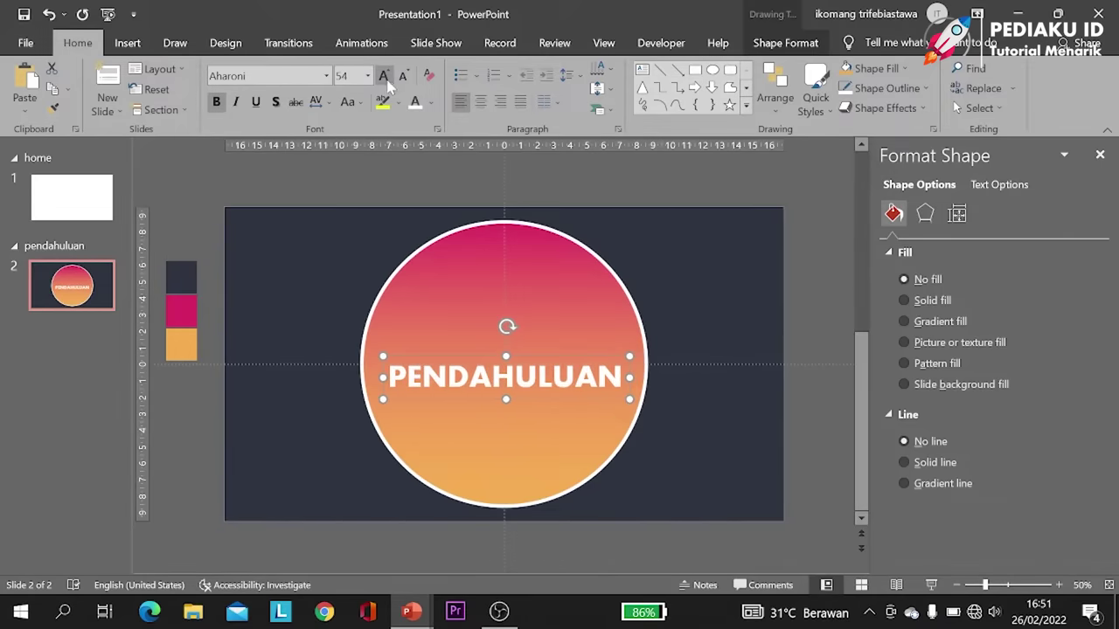
# Step: Align the label to the slide's horizontal centre and nudge it slightly down
pyautogui.click(874, 68)
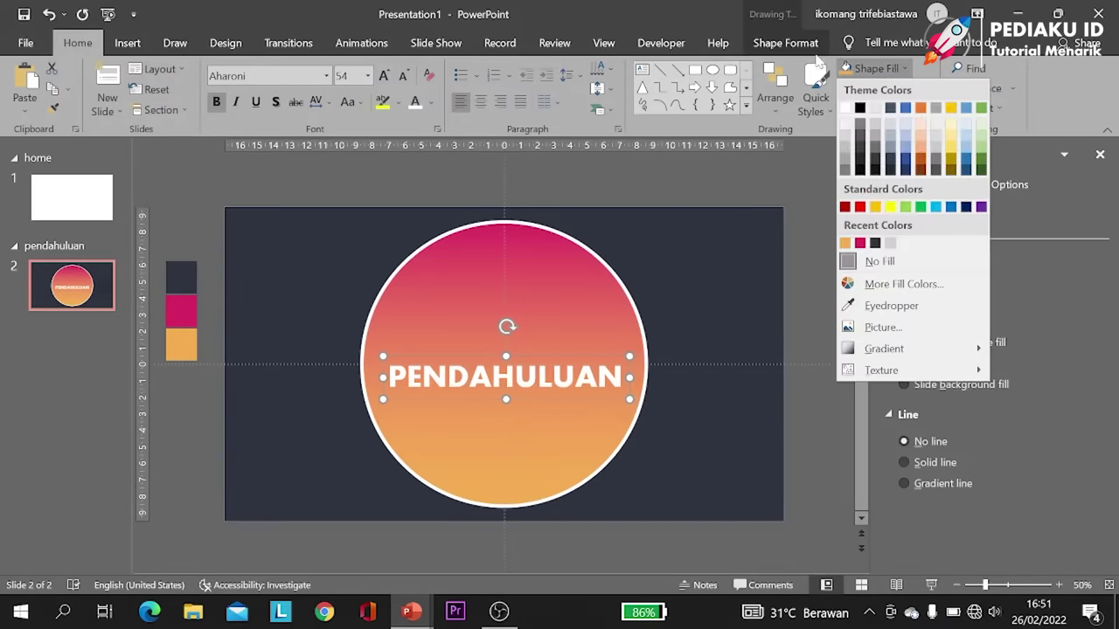
pyautogui.click(785, 42)
pyautogui.click(922, 69)
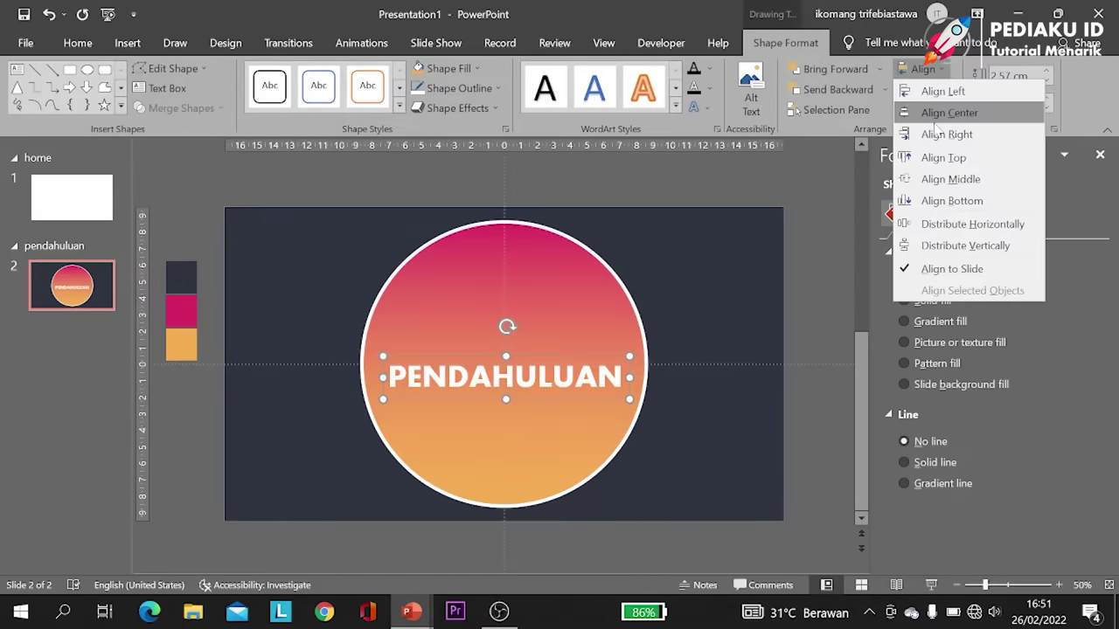
pyautogui.click(935, 113)
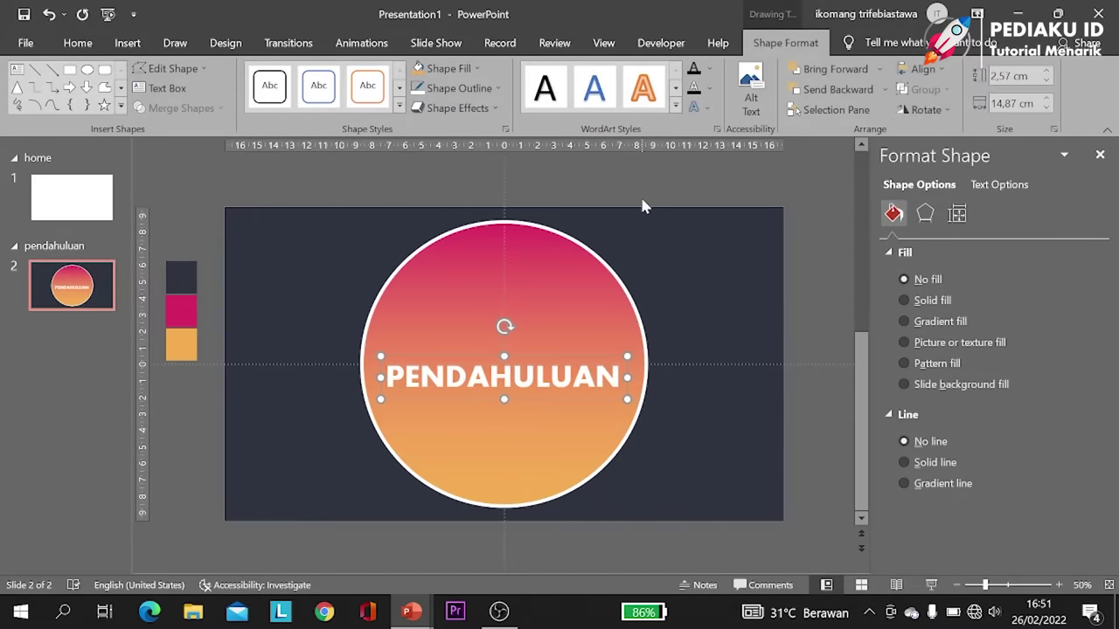
pyautogui.press('Down')
pyautogui.press('Down')
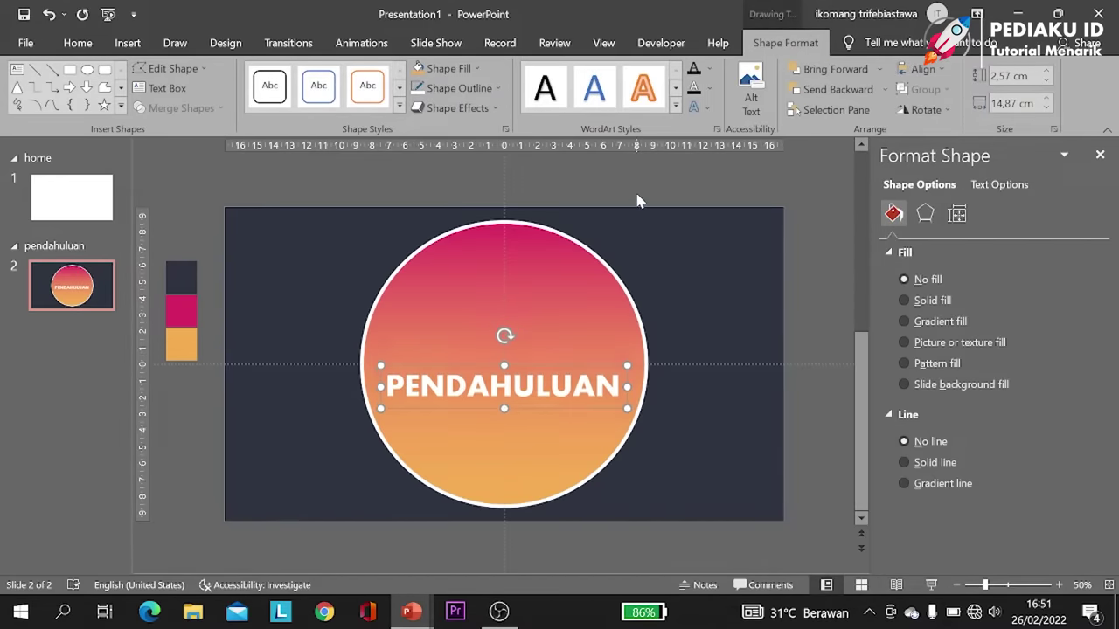
pyautogui.press('Down')
pyautogui.press('Down')
pyautogui.press('Escape')
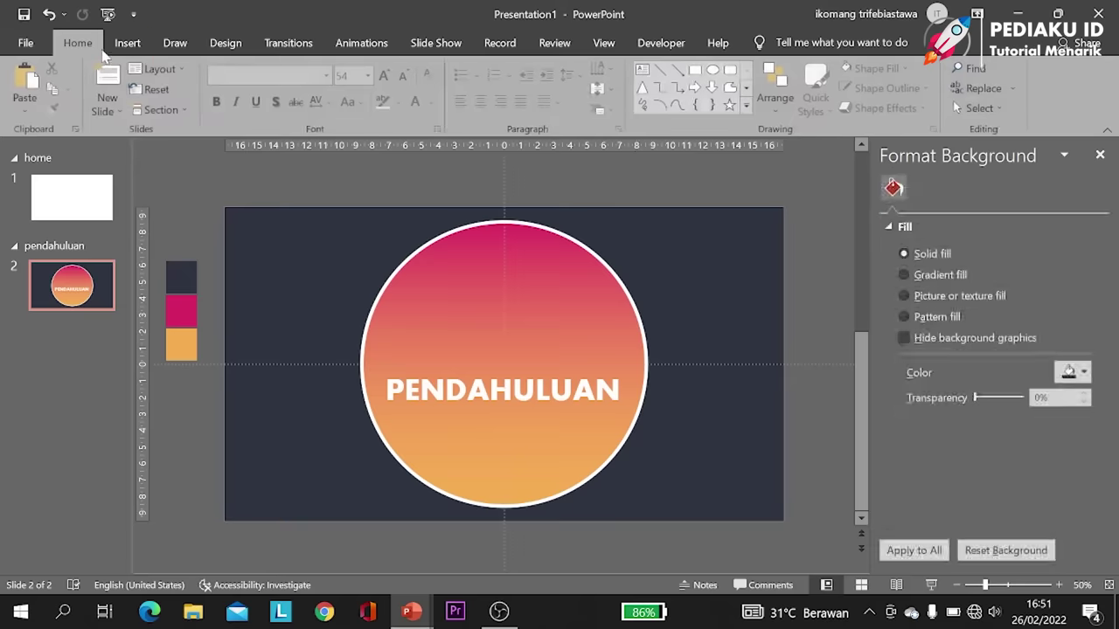
# Step: Insert the lightbulb icon from the Icons library onto slide 2
pyautogui.click(128, 43)
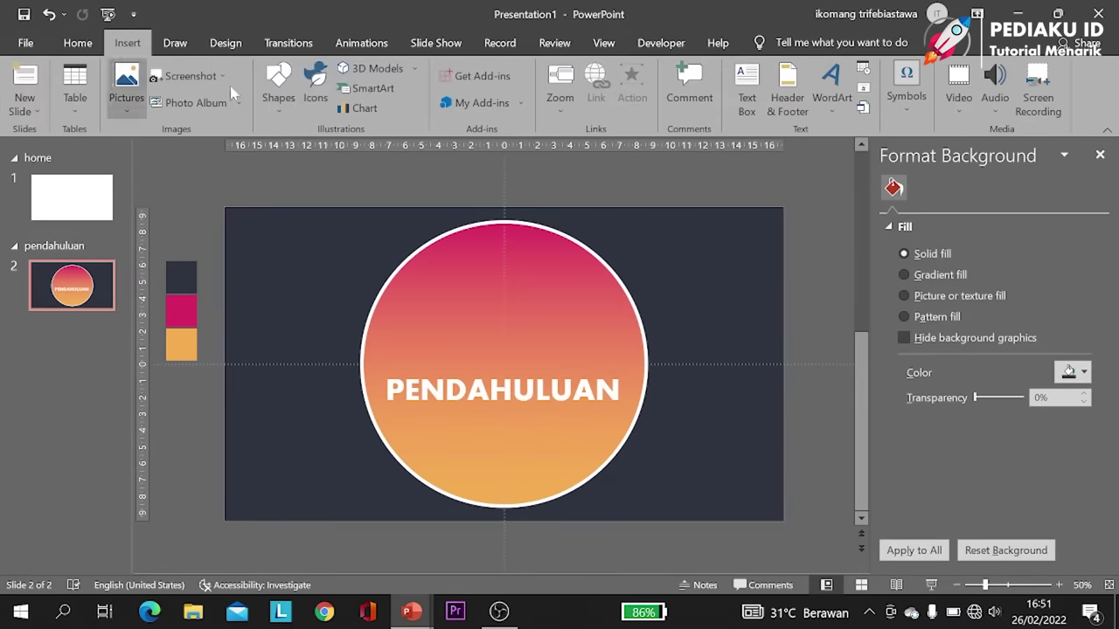
pyautogui.click(316, 94)
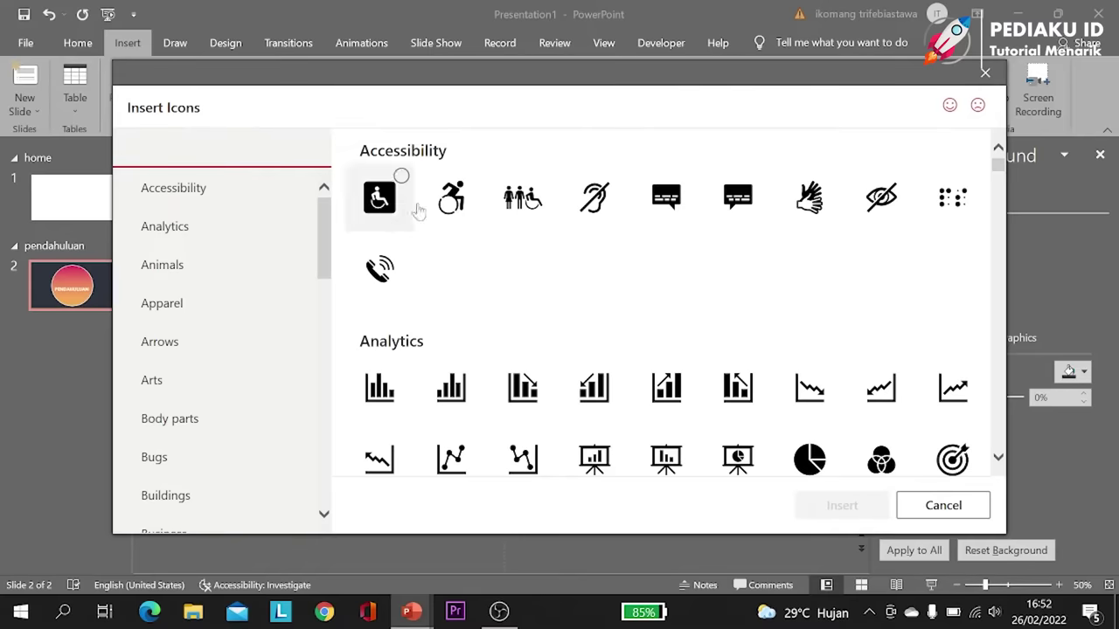
pyautogui.scroll(-1, 467, 223)
pyautogui.scroll(-2, 754, 303)
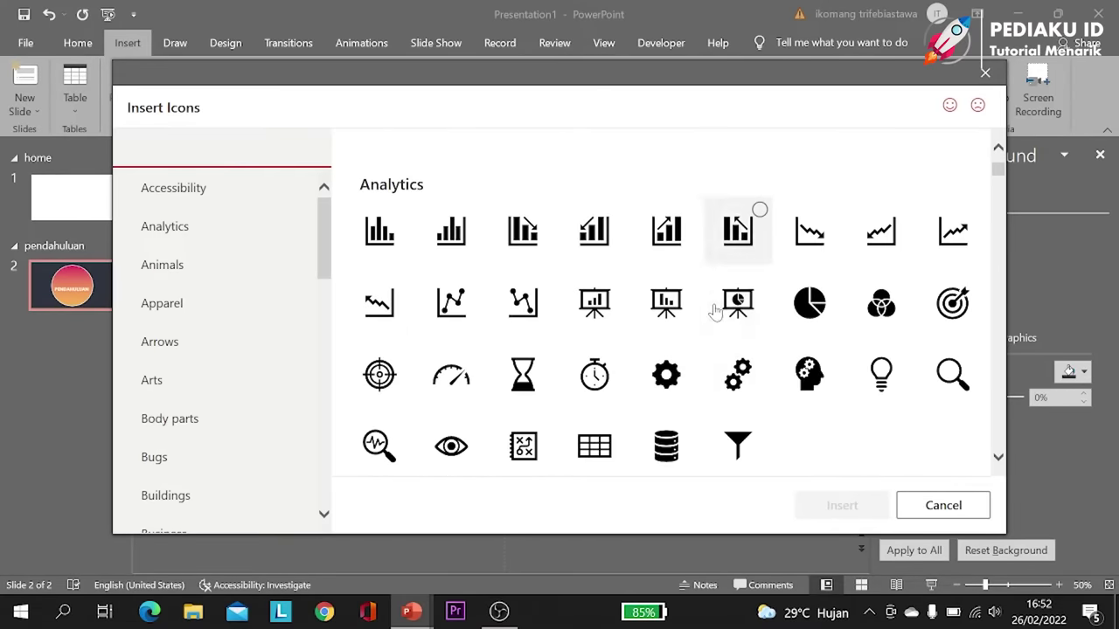
pyautogui.click(881, 374)
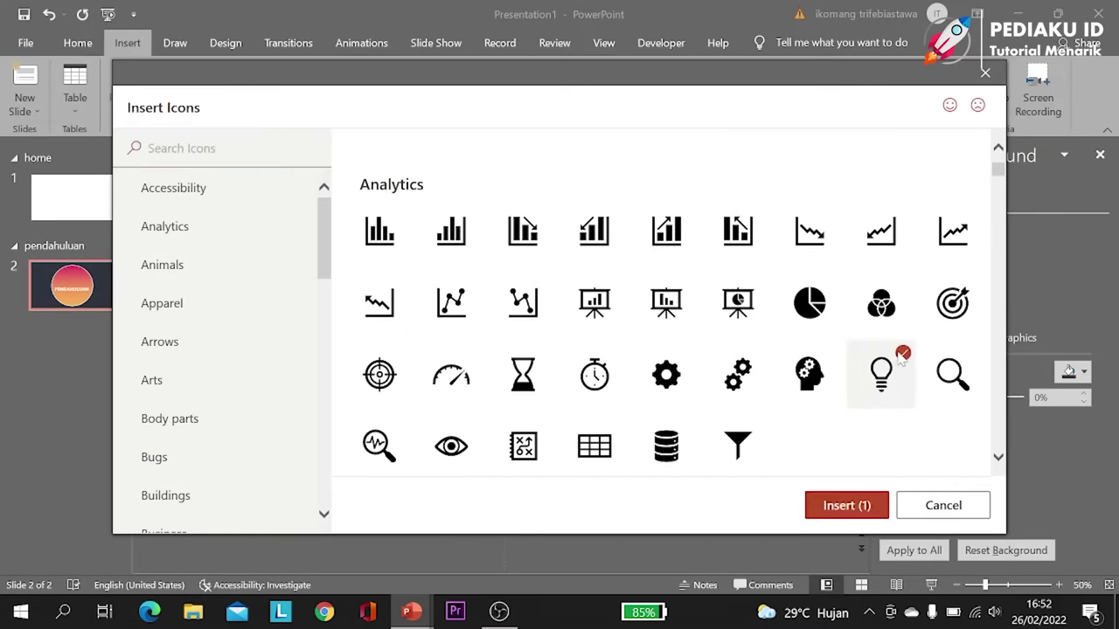
pyautogui.click(861, 505)
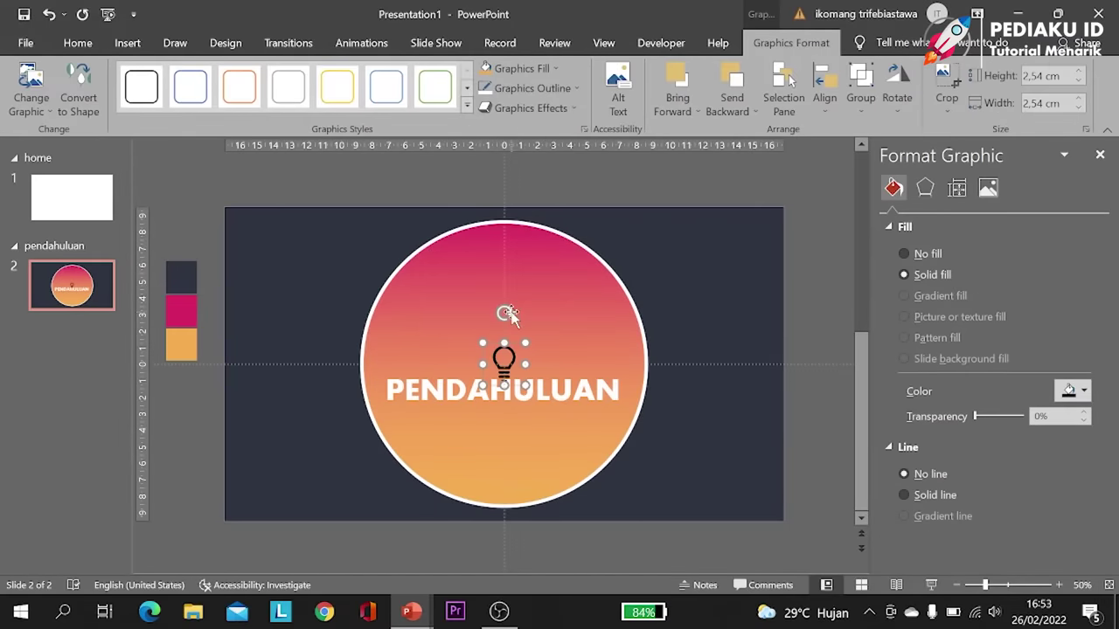
# Step: Make the lightbulb white, enlarge it to 4.16 cm and place it above PENDAHULUAN
pyautogui.click(524, 68)
pyautogui.click(486, 107)
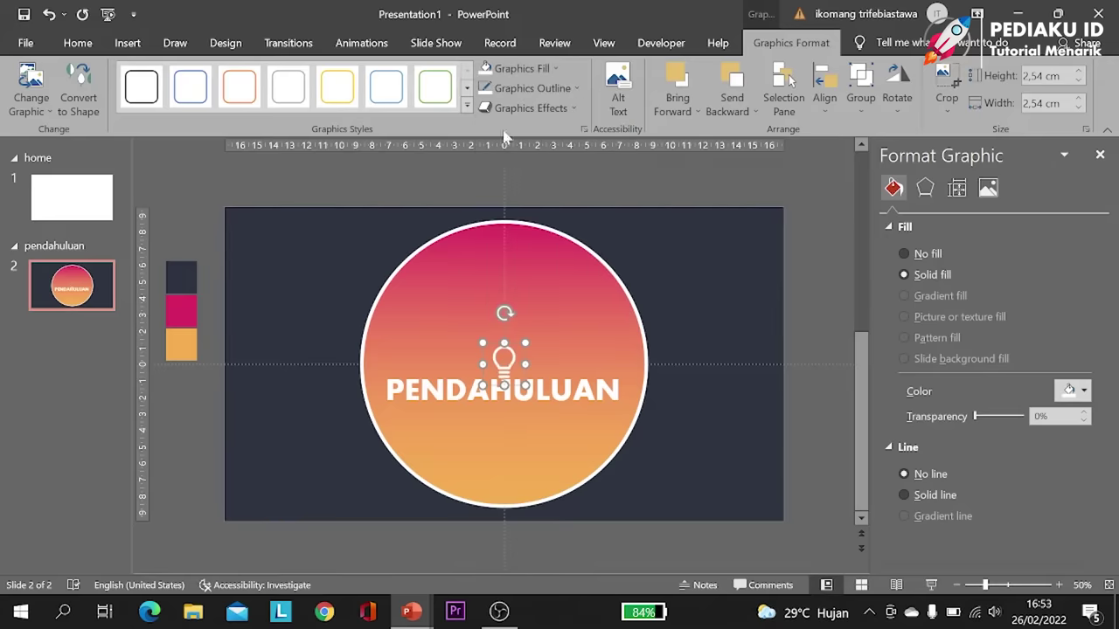
pyautogui.moveTo(528, 341); pyautogui.dragTo(551, 316)
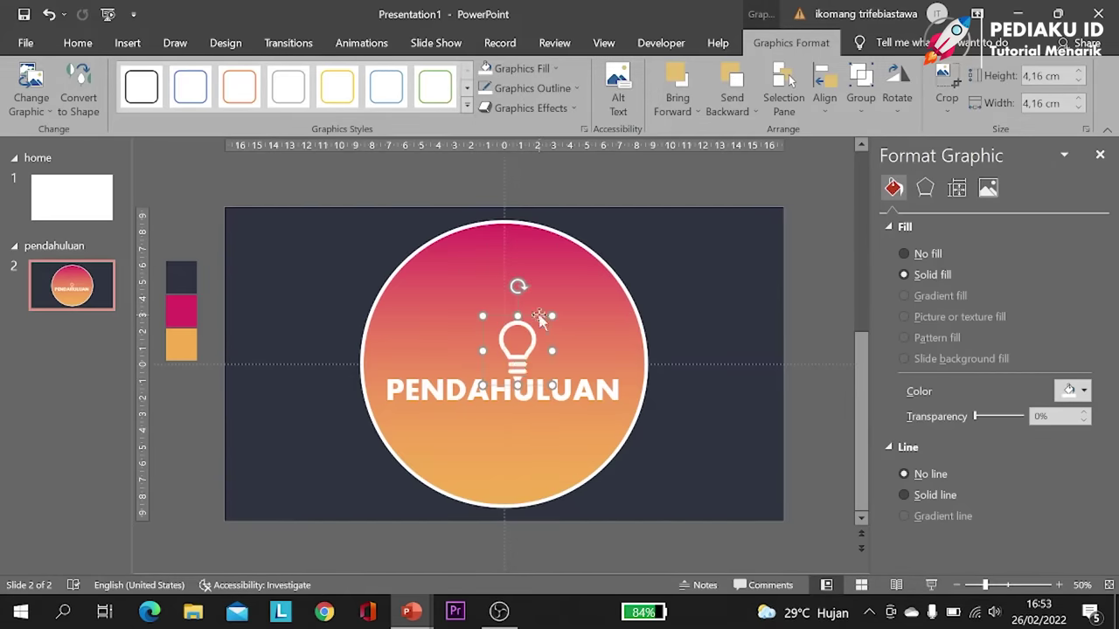
pyautogui.moveTo(522, 367); pyautogui.dragTo(509, 347)
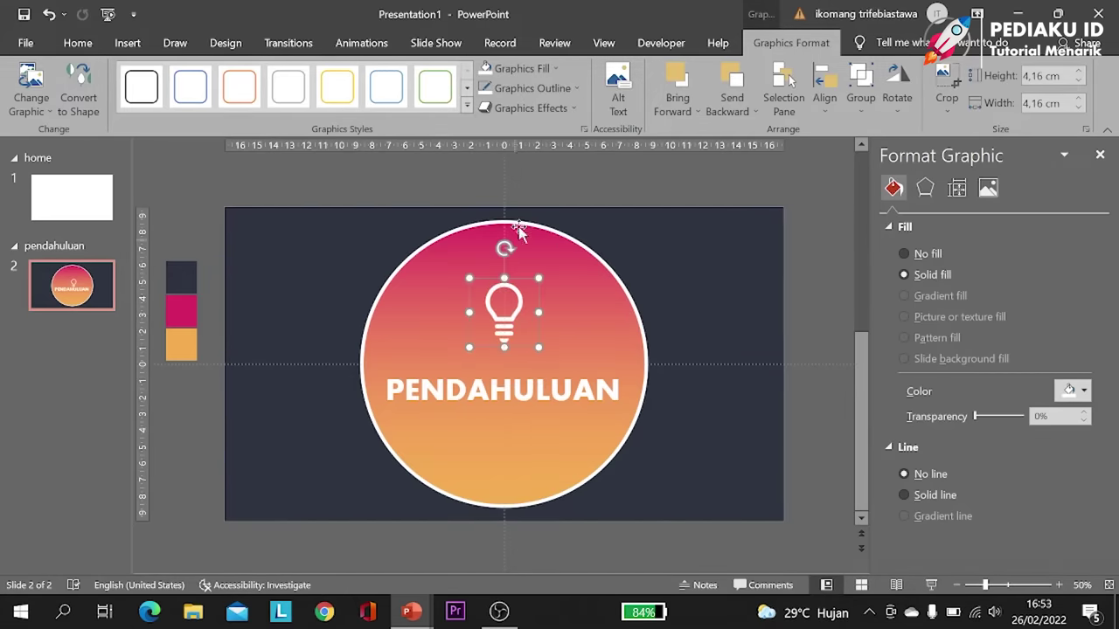
# Step: Duplicate the PENDAHULUAN slide twice with Ctrl+D
pyautogui.click(603, 229)
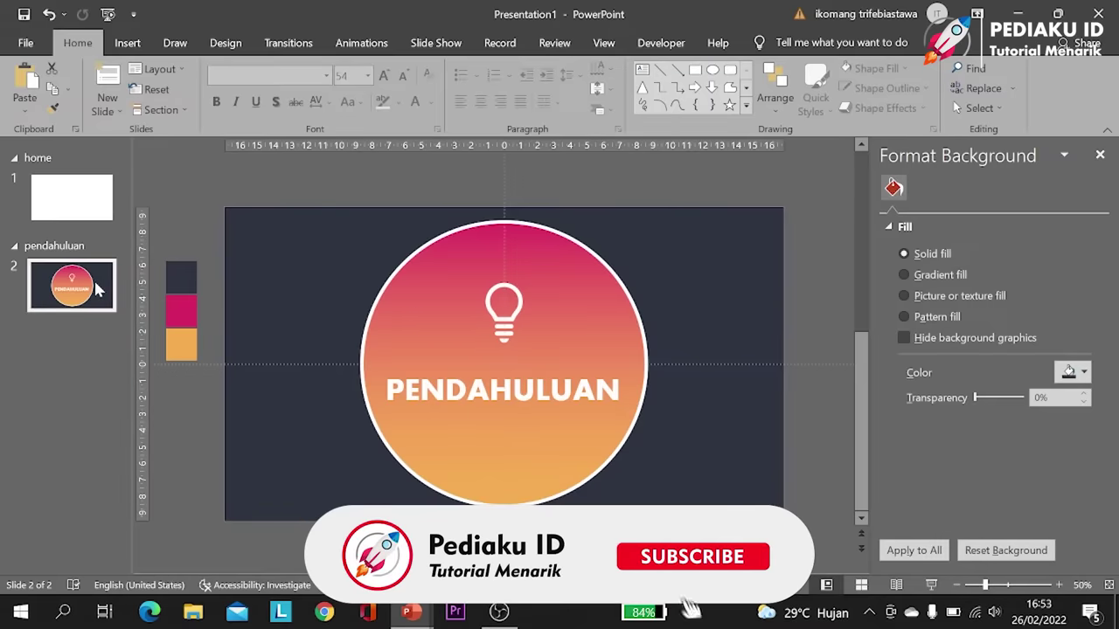
pyautogui.hotkey('ctrl', 'd')
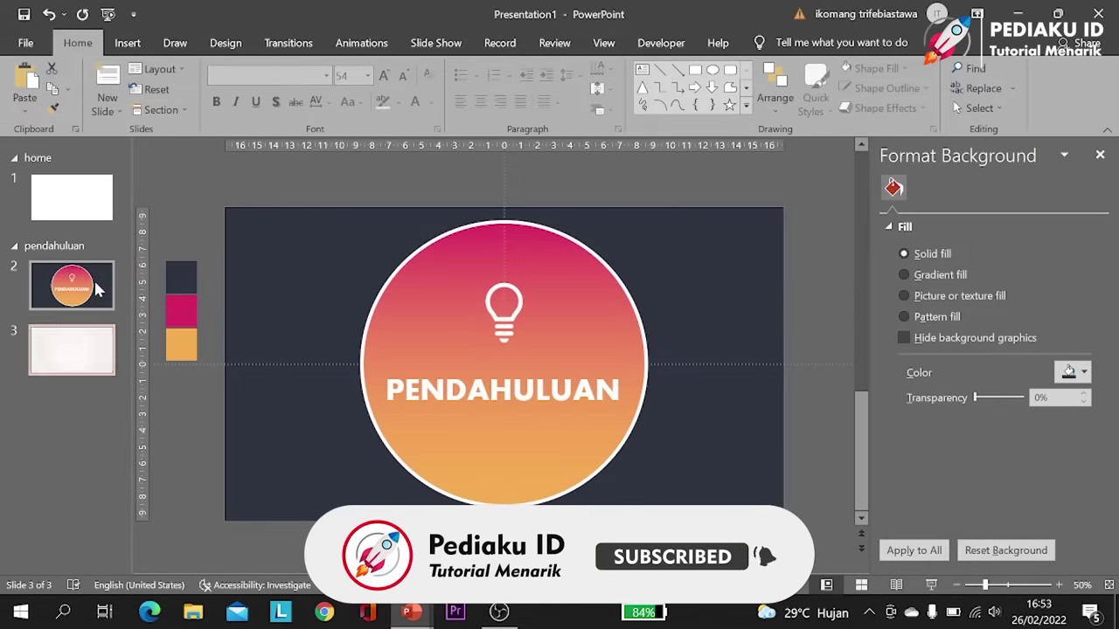
pyautogui.hotkey('ctrl', 'd')
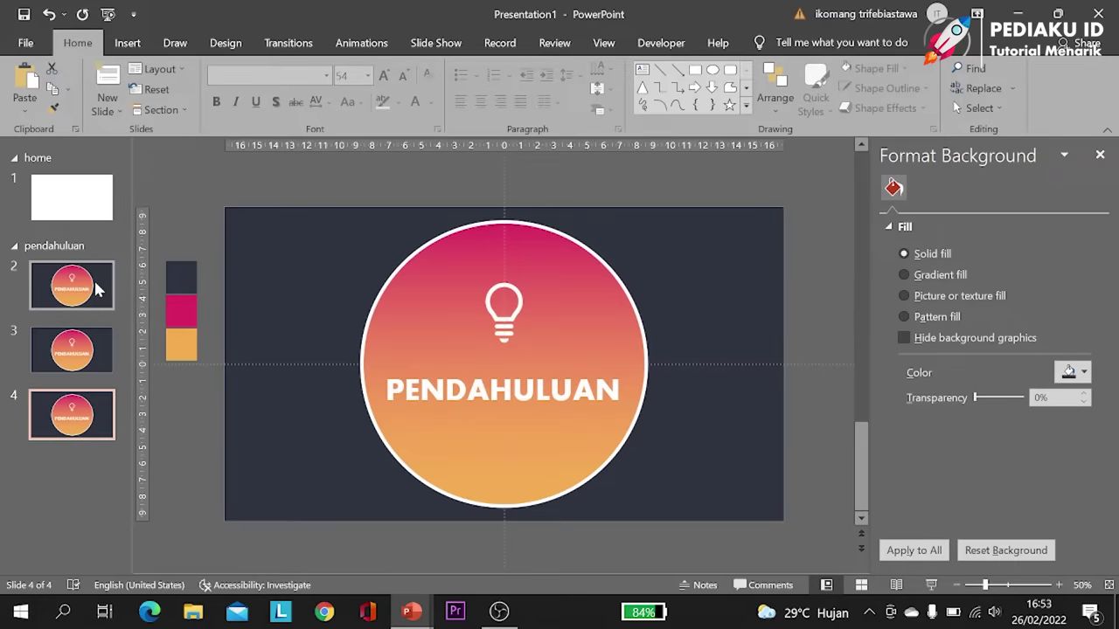
# Step: On slide 3, change the label to METODOLOGI and centre it horizontally
pyautogui.click(70, 350)
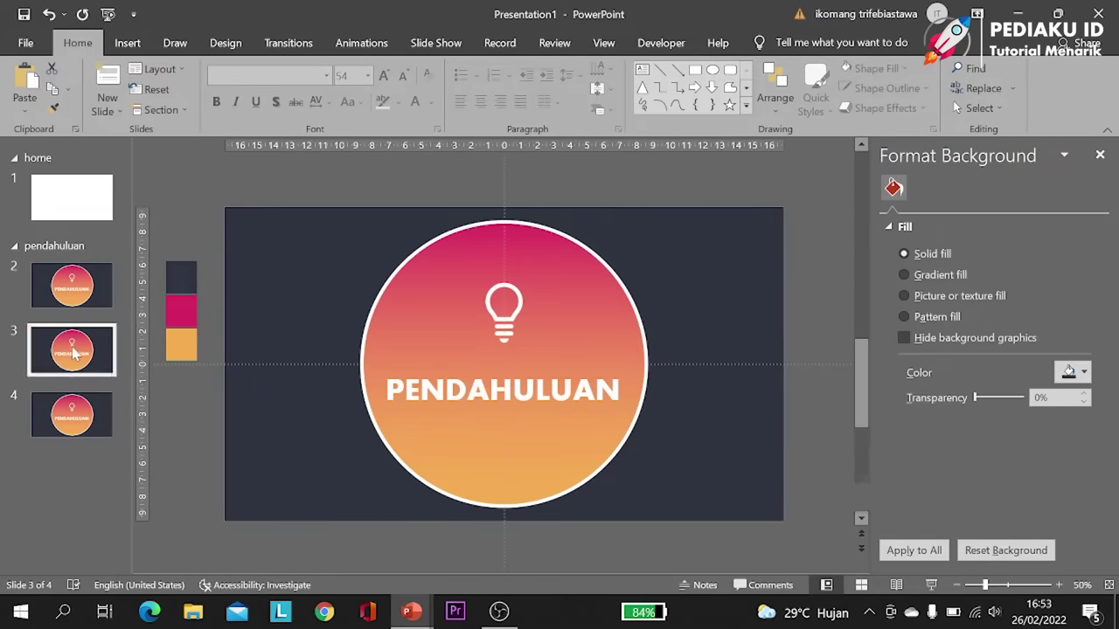
pyautogui.click(505, 385)
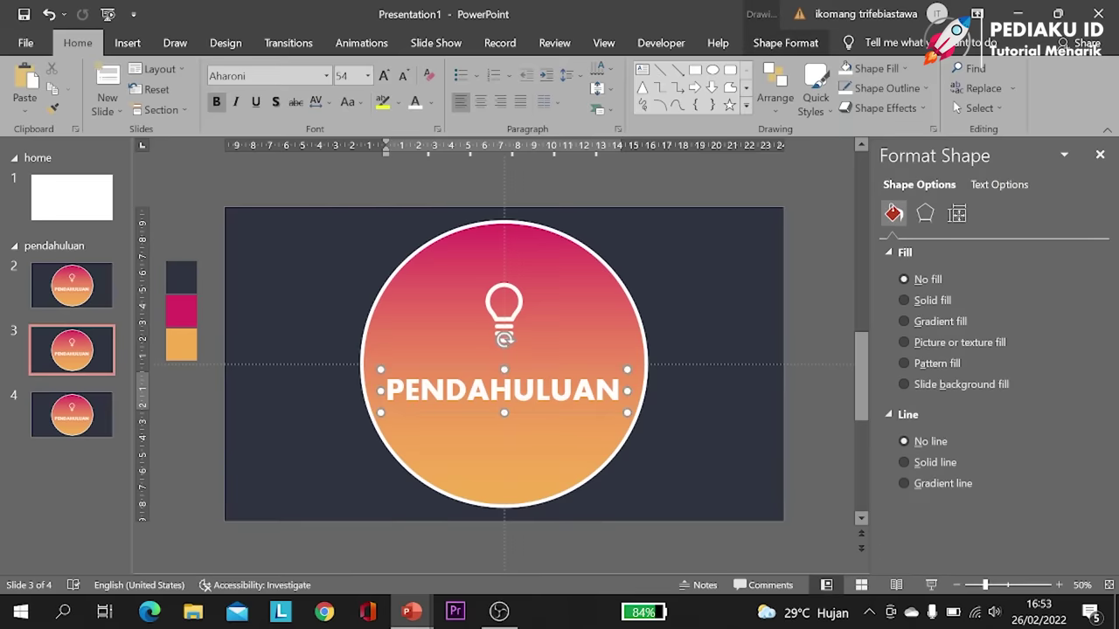
pyautogui.hotkey('ctrl', 'a')
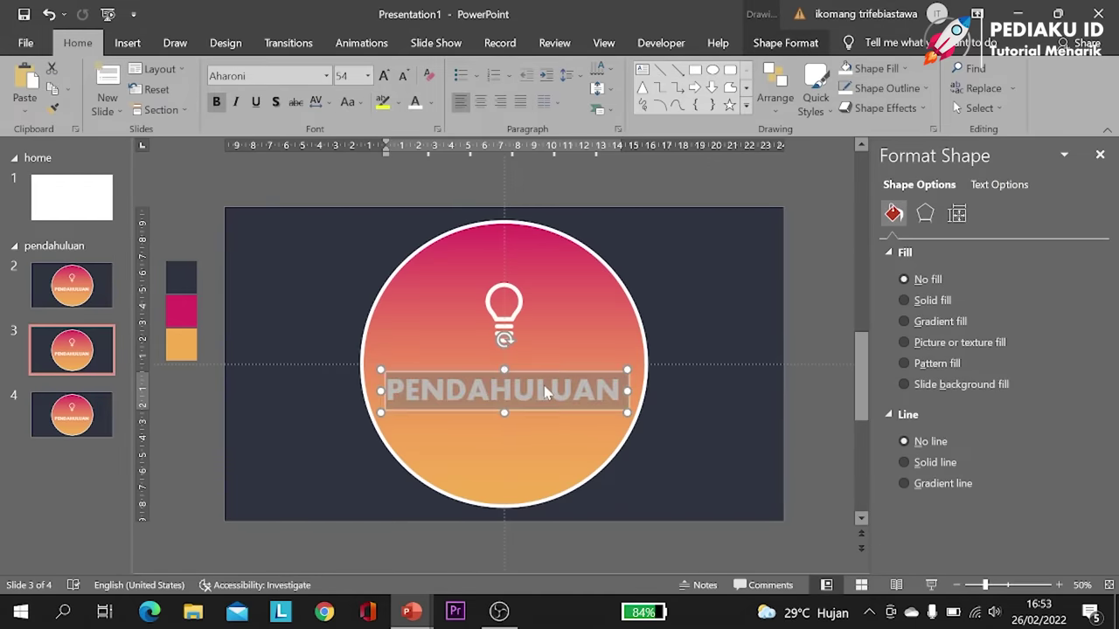
pyautogui.write('MET')
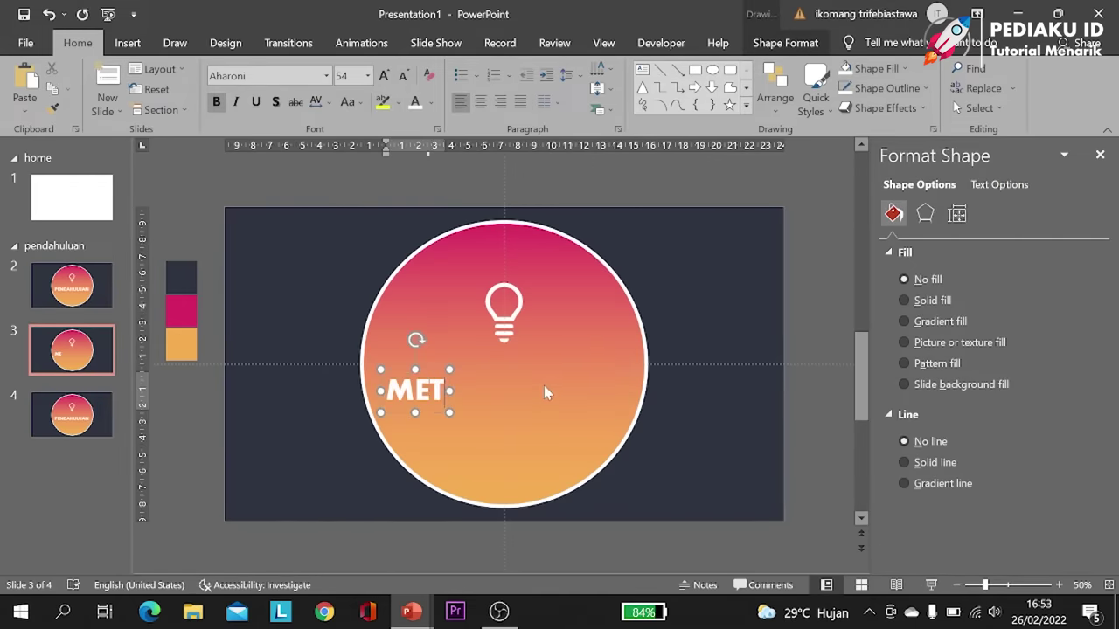
pyautogui.write('ODOLOGI')
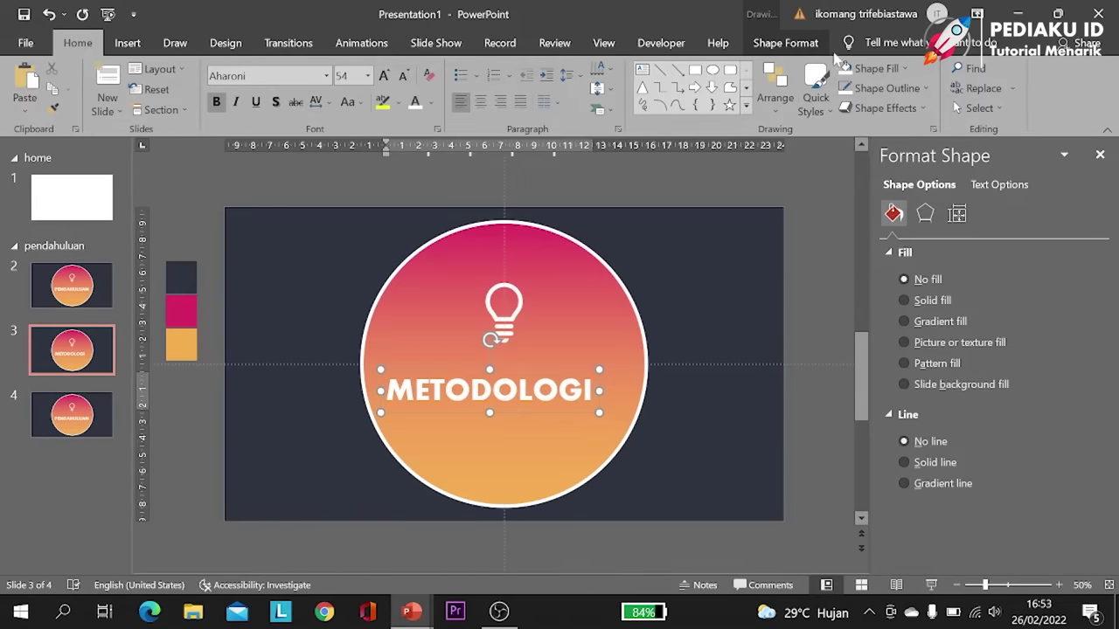
pyautogui.click(786, 43)
pyautogui.click(923, 69)
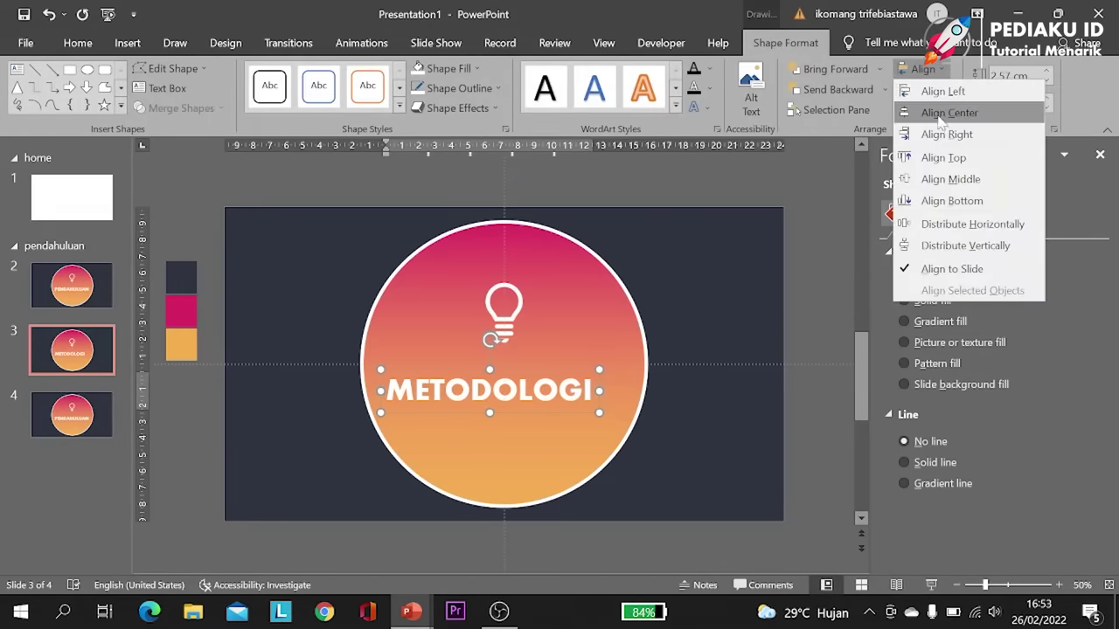
pyautogui.click(940, 112)
# Step: On slide 4, change the label to HASIL and centre it horizontally
pyautogui.click(105, 422)
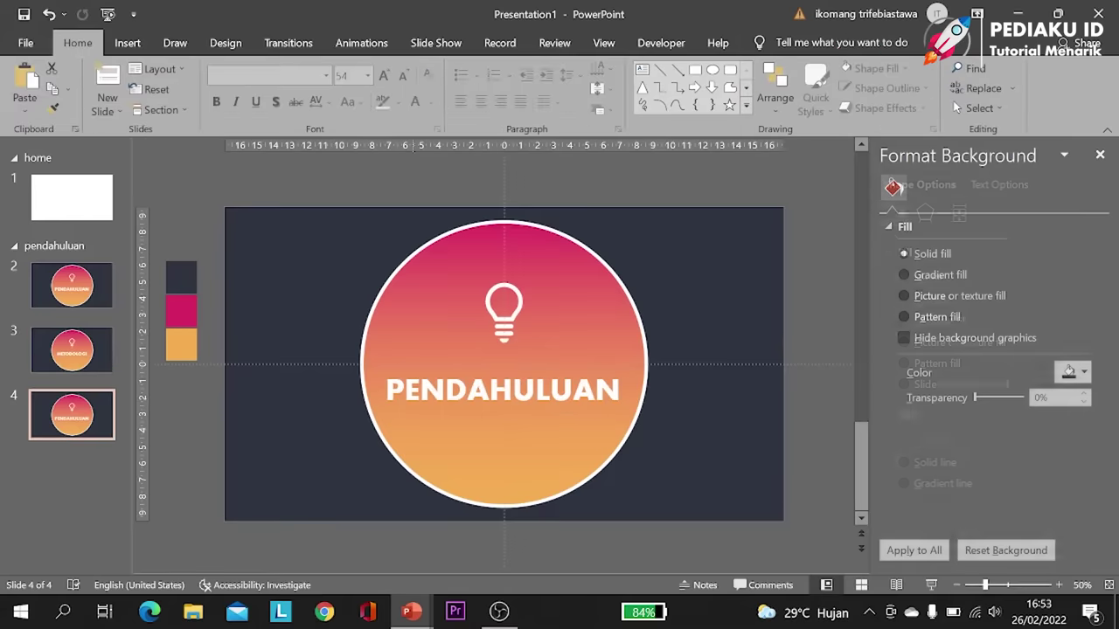
pyautogui.click(535, 395)
pyautogui.doubleClick(525, 387)
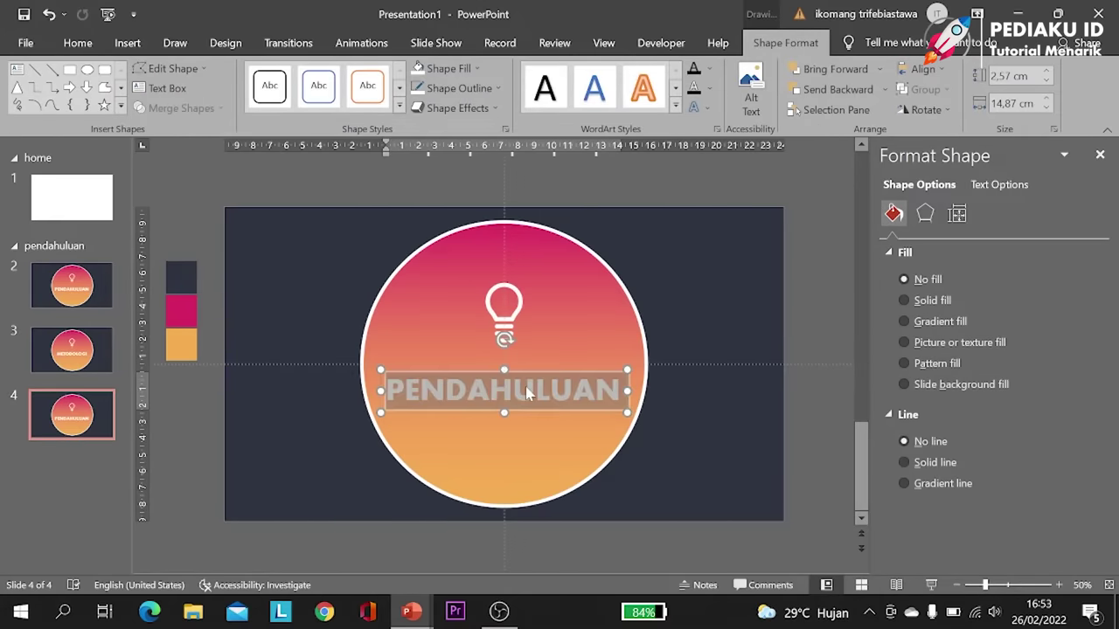
pyautogui.write('HASIL')
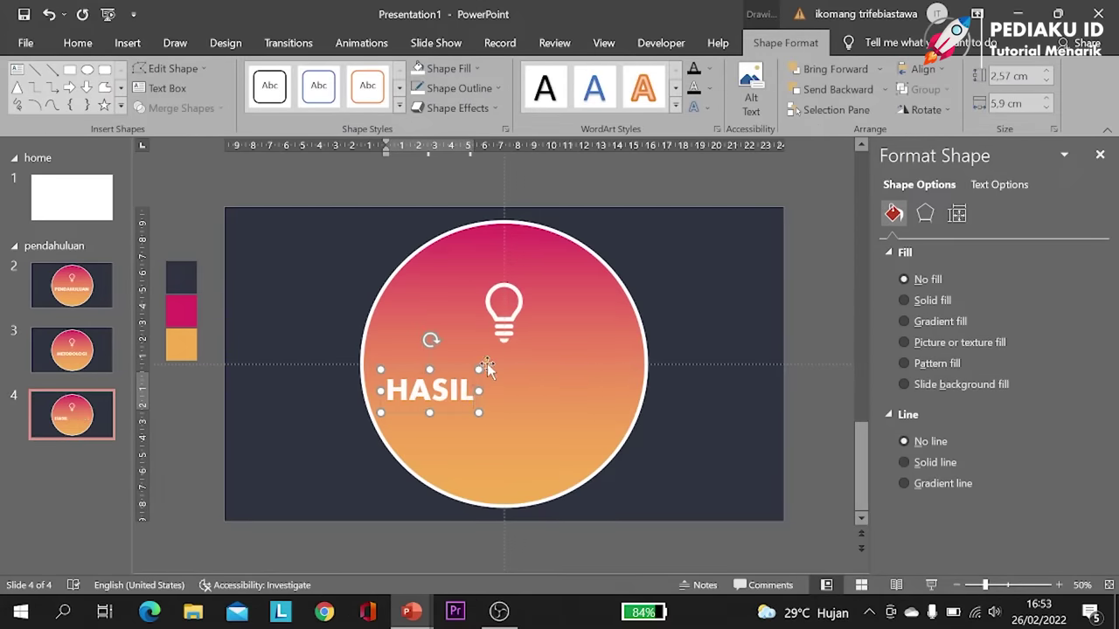
pyautogui.click(483, 365)
pyautogui.click(924, 69)
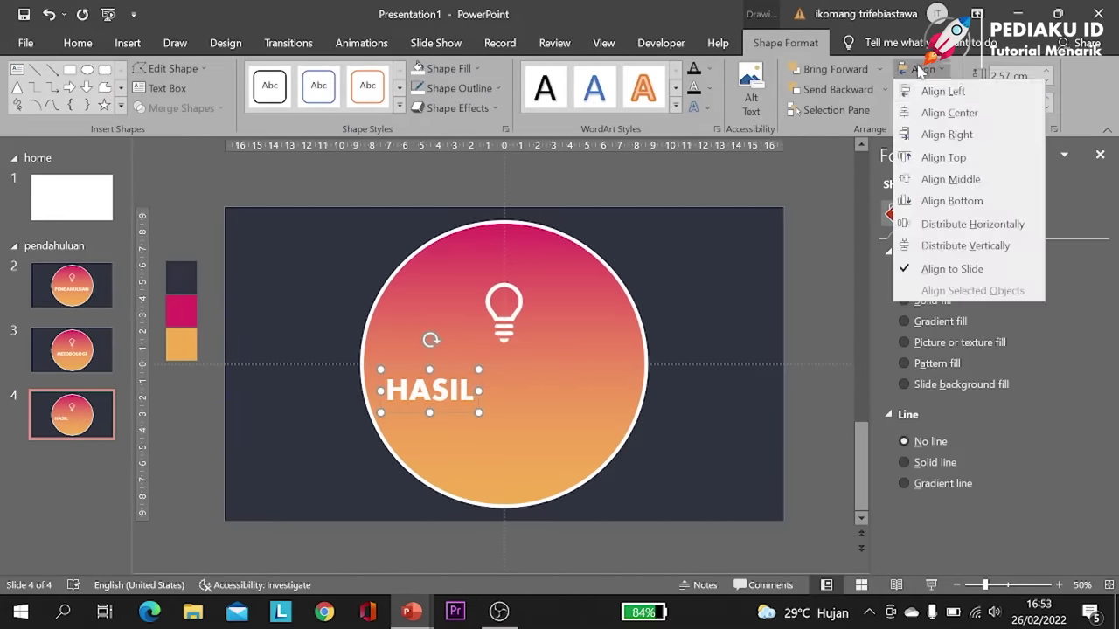
pyautogui.click(924, 112)
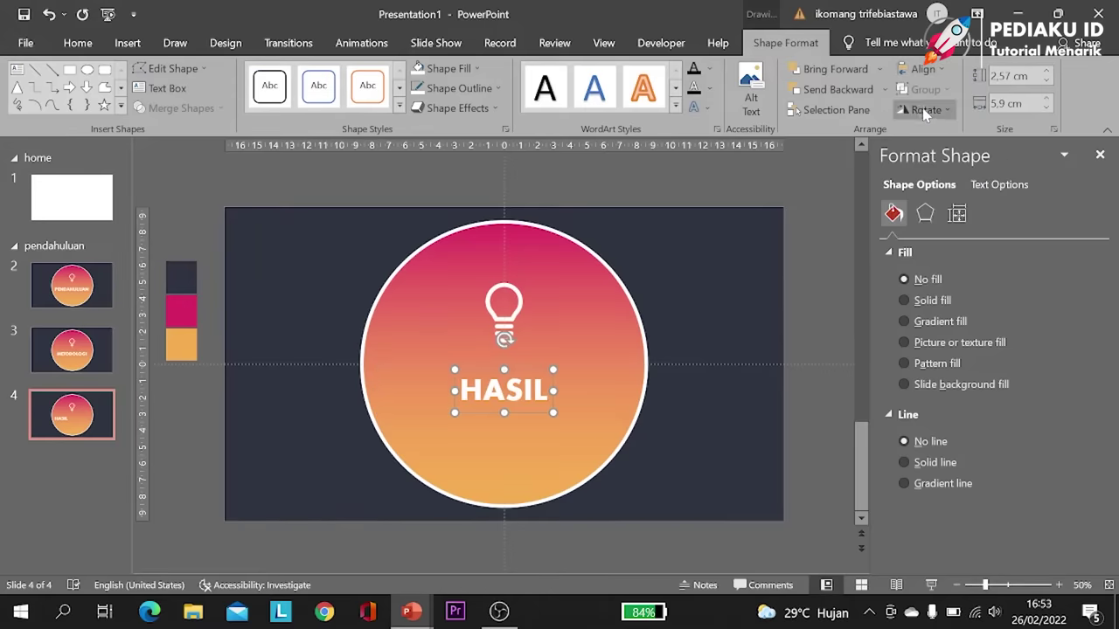
# Step: Review the PENDAHULUAN, METODOLOGI and HASIL slides in turn
pyautogui.click(61, 302)
pyautogui.click(96, 349)
pyautogui.click(101, 422)
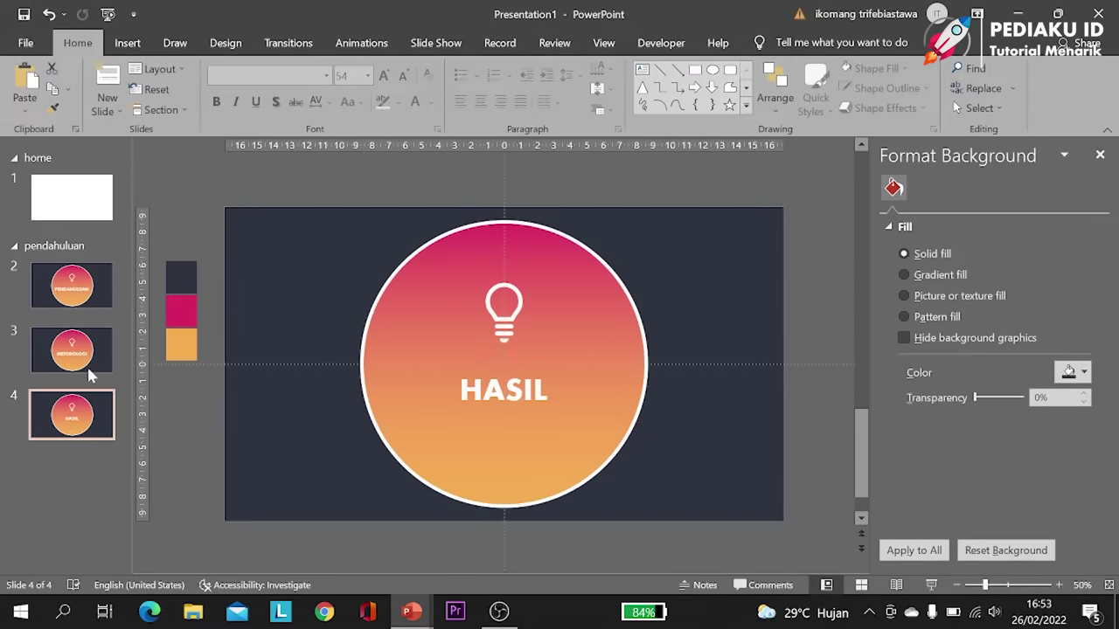
pyautogui.click(80, 299)
pyautogui.click(100, 409)
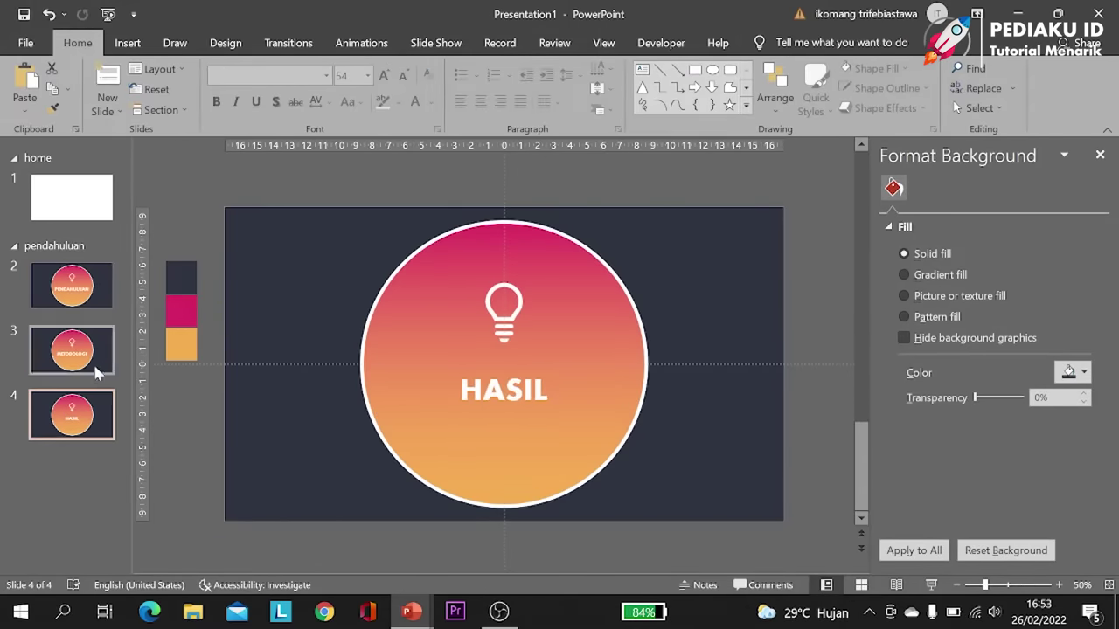
pyautogui.click(93, 363)
pyautogui.click(80, 279)
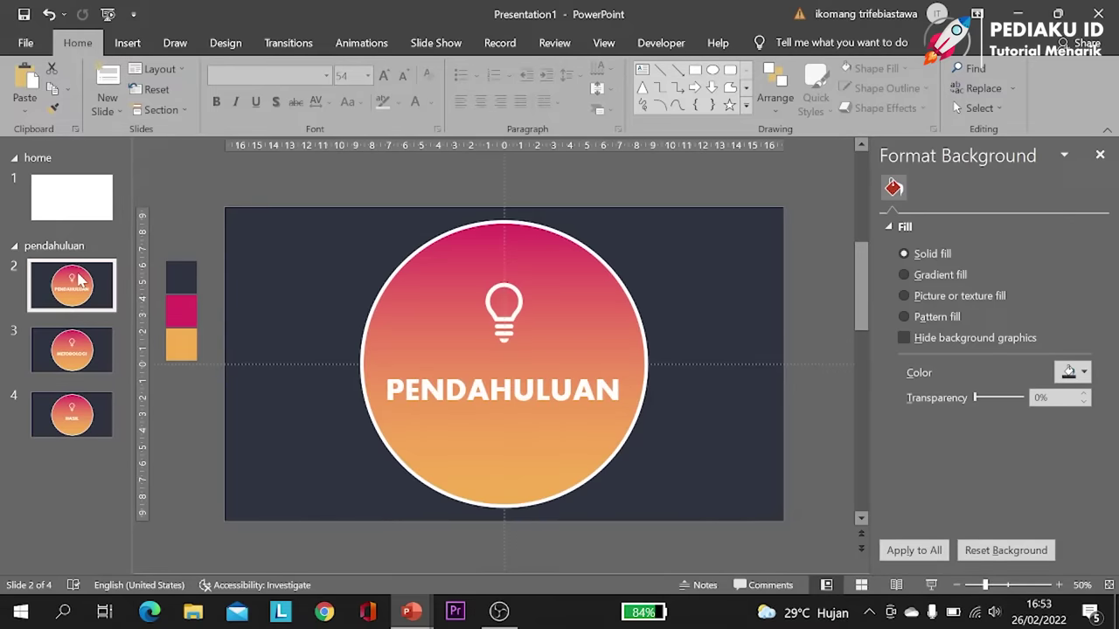
# Step: Duplicate the PENDAHULUAN slide with Ctrl+D
pyautogui.click(73, 372)
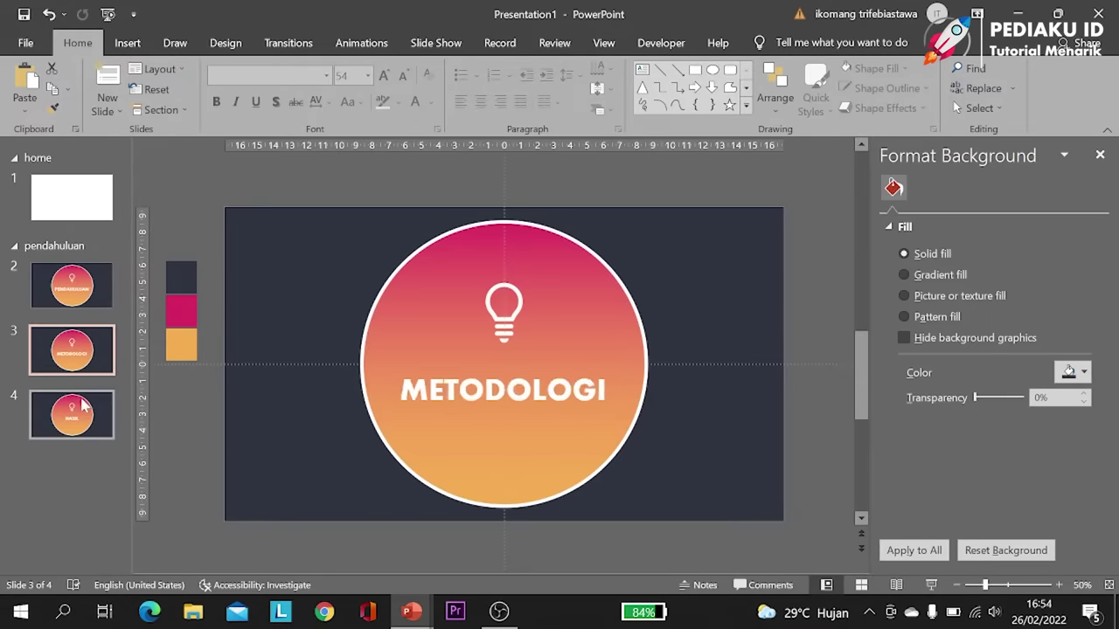
pyautogui.click(76, 407)
pyautogui.click(64, 285)
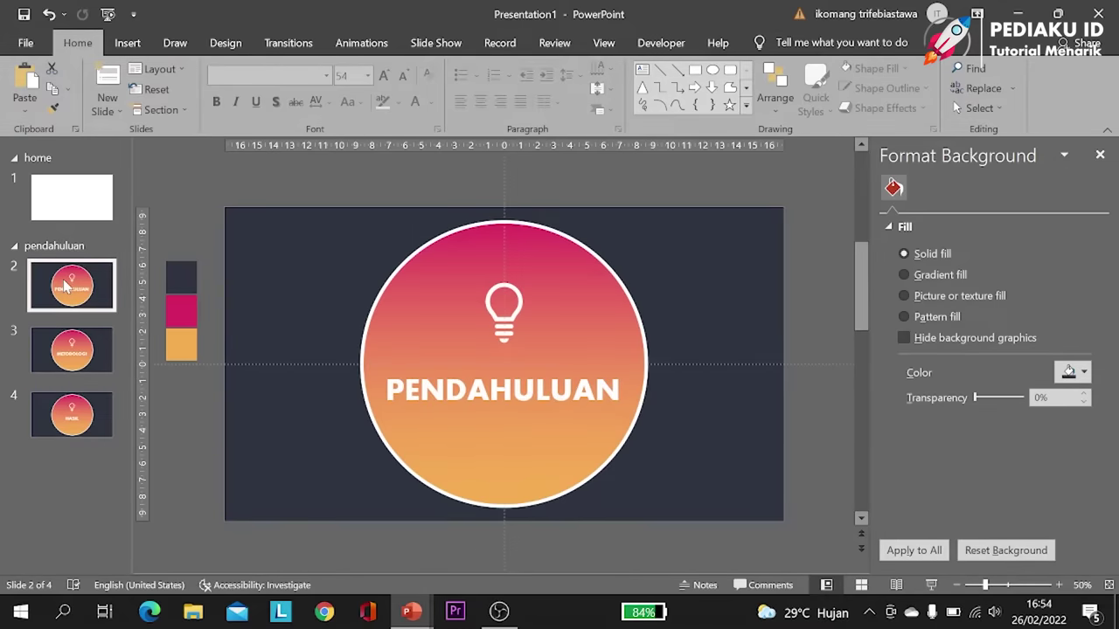
pyautogui.hotkey('ctrl', 'd')
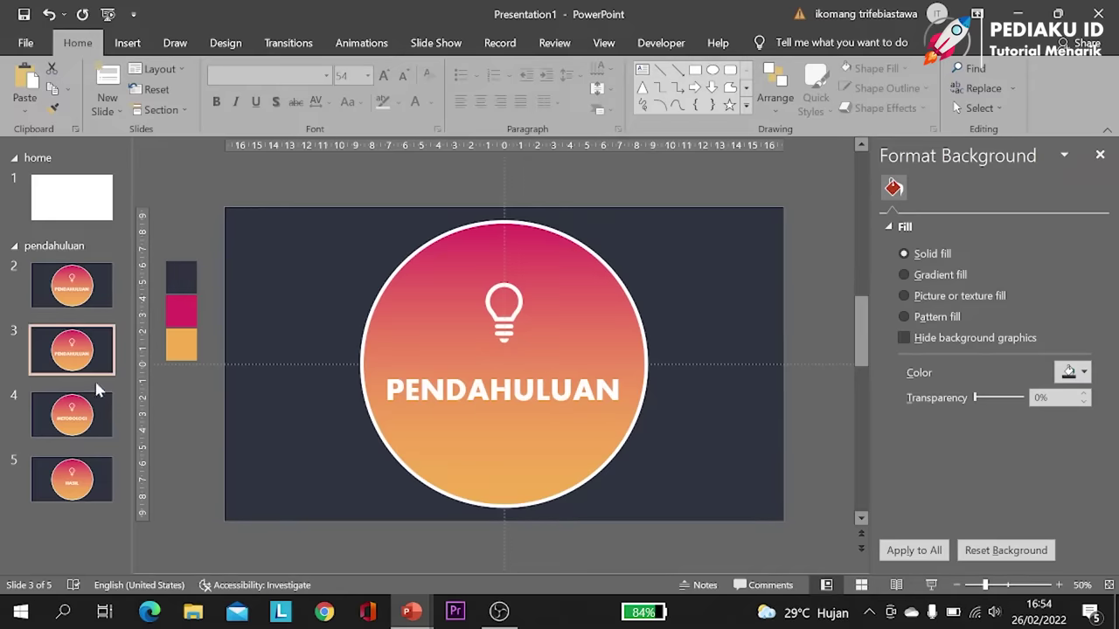
# Step: Add a section named METODOLOGI starting at slide 4
pyautogui.click(96, 385)
pyautogui.rightClick(97, 390)
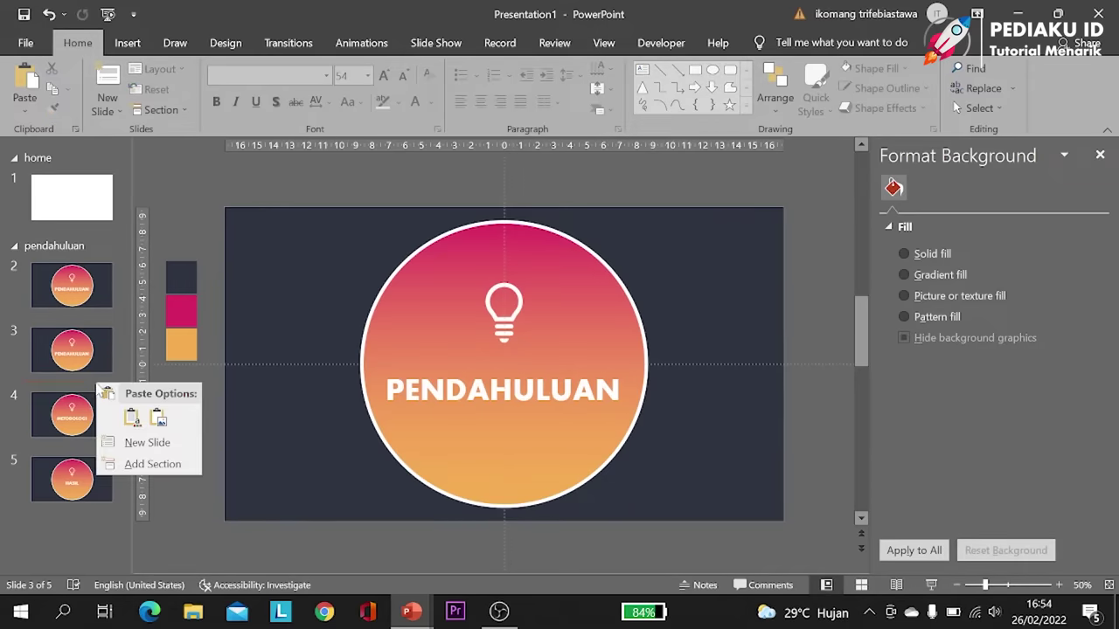
pyautogui.click(139, 464)
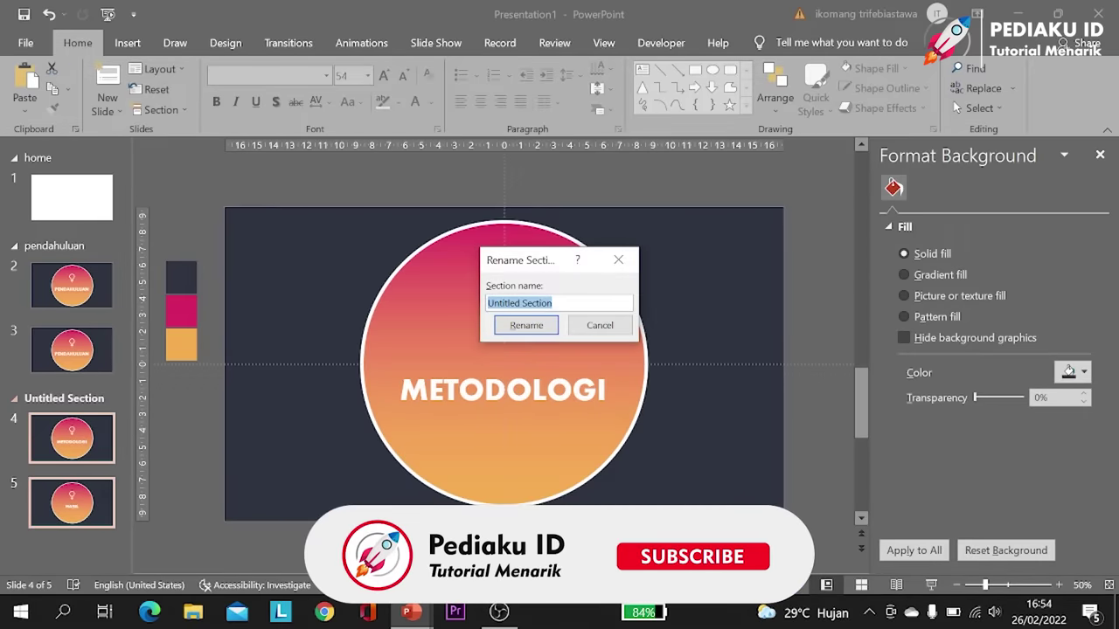
pyautogui.write('MET')
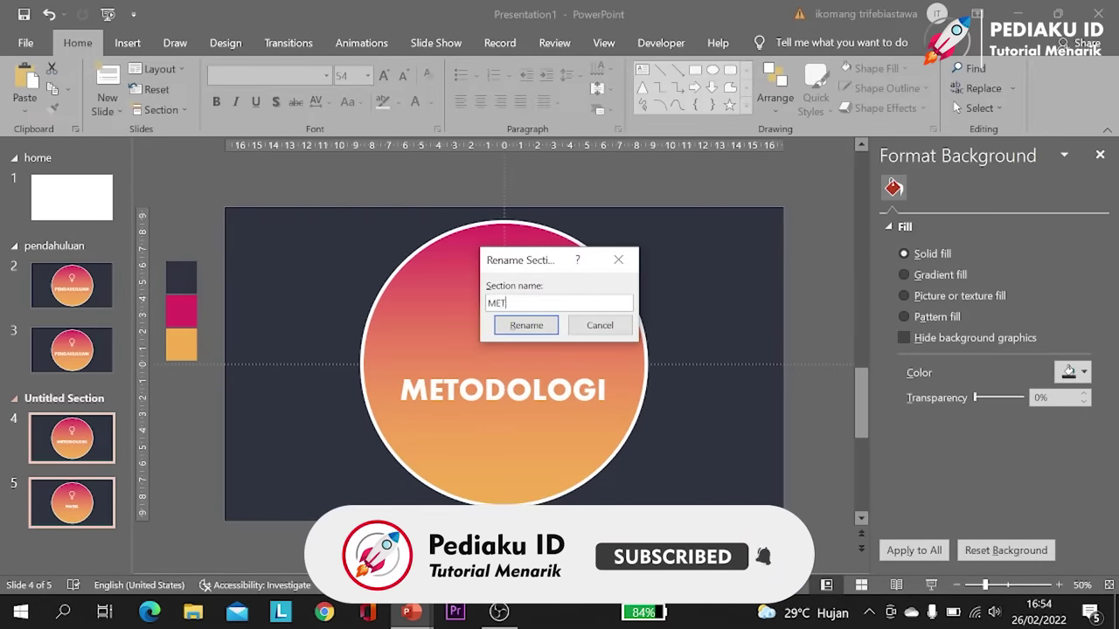
pyautogui.write('ODOLOGI')
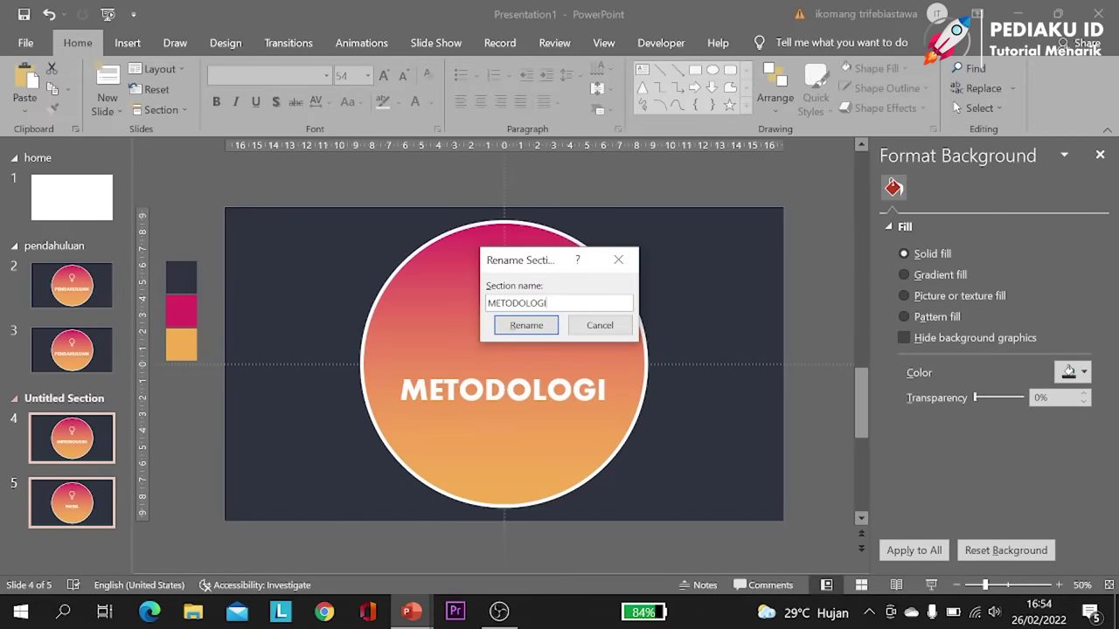
pyautogui.press('Return')
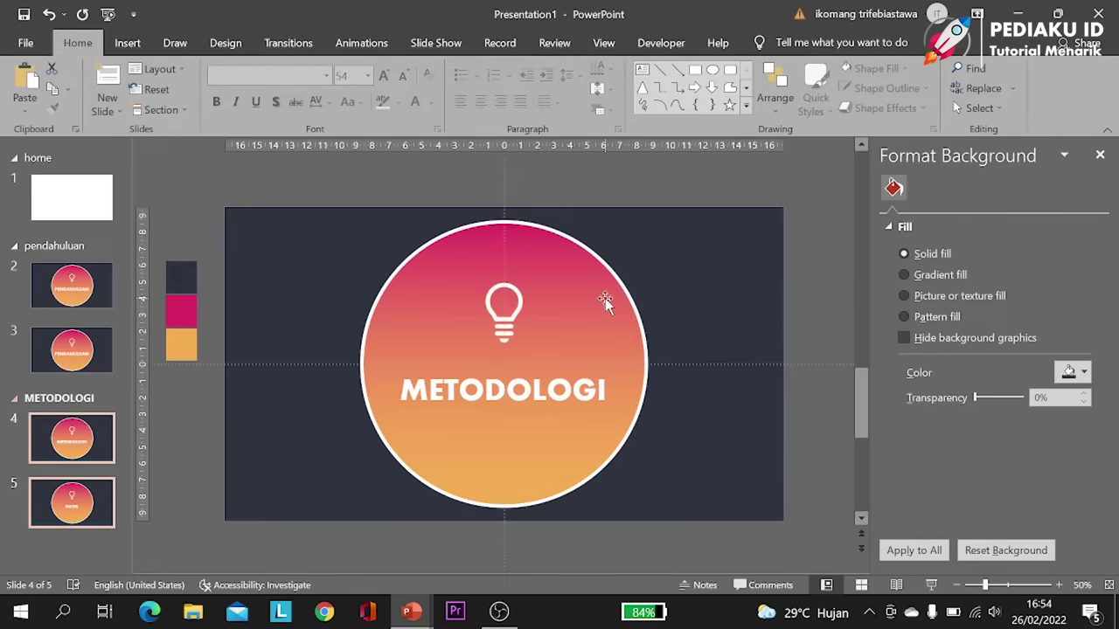
# Step: Enlarge slide 3's gradient circle well past the slide edges and set it to No fill
pyautogui.click(100, 362)
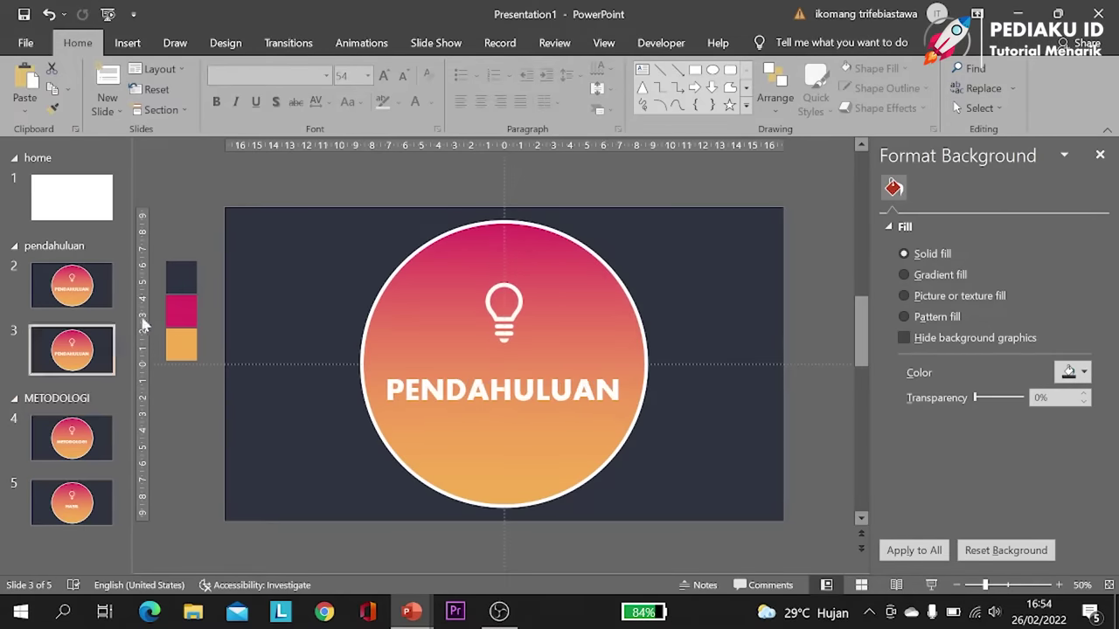
pyautogui.click(634, 312)
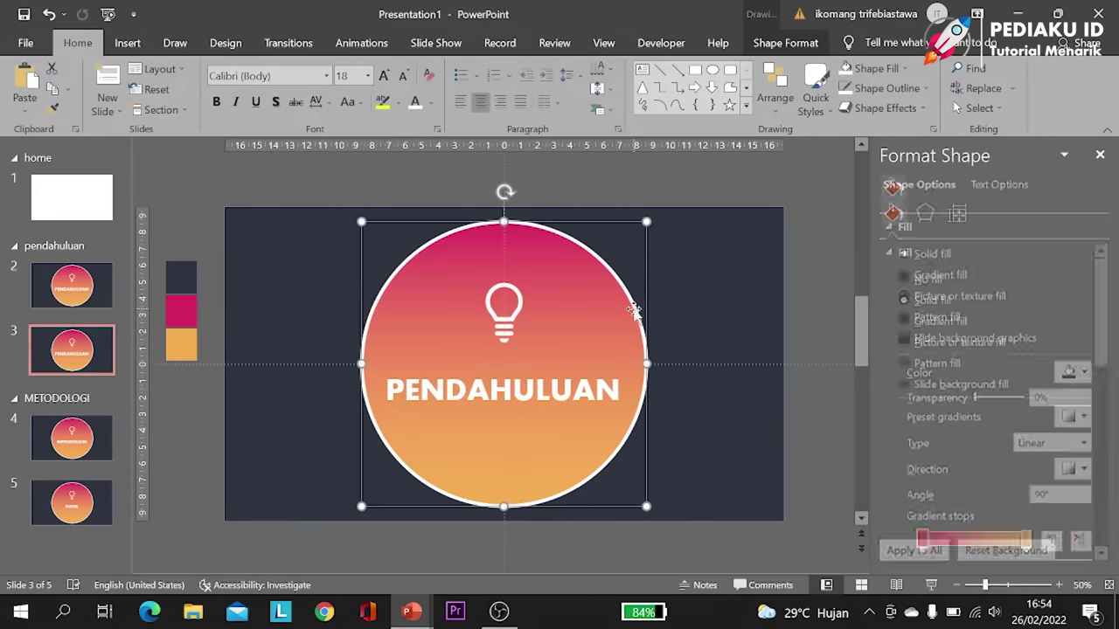
pyautogui.click(955, 586)
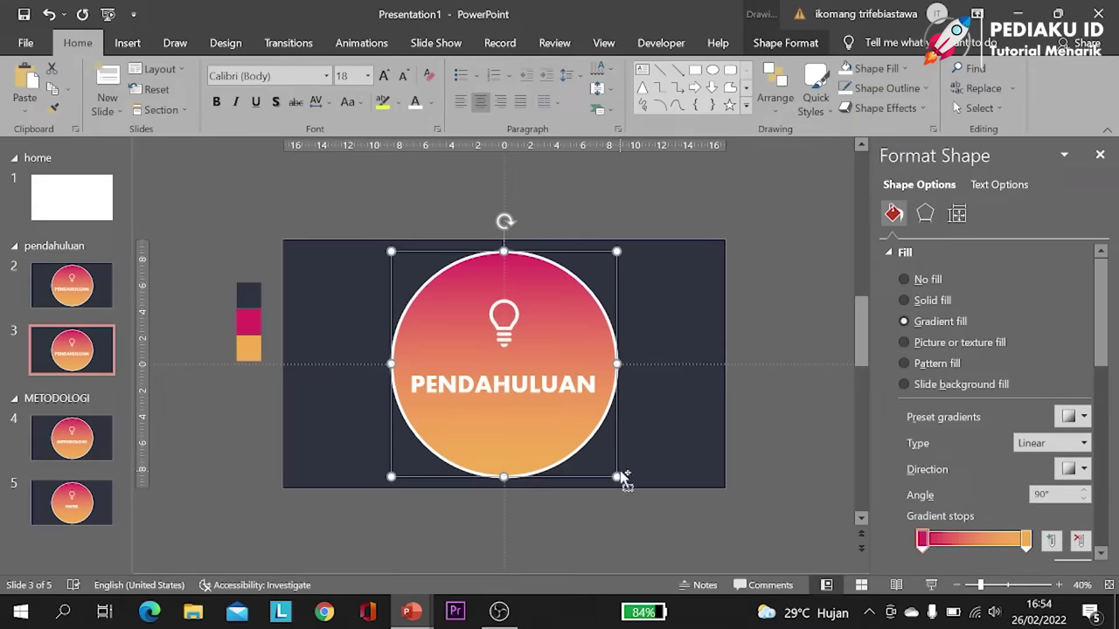
pyautogui.moveTo(618, 478); pyautogui.dragTo(769, 527)
pyautogui.click(769, 527)
pyautogui.click(708, 344)
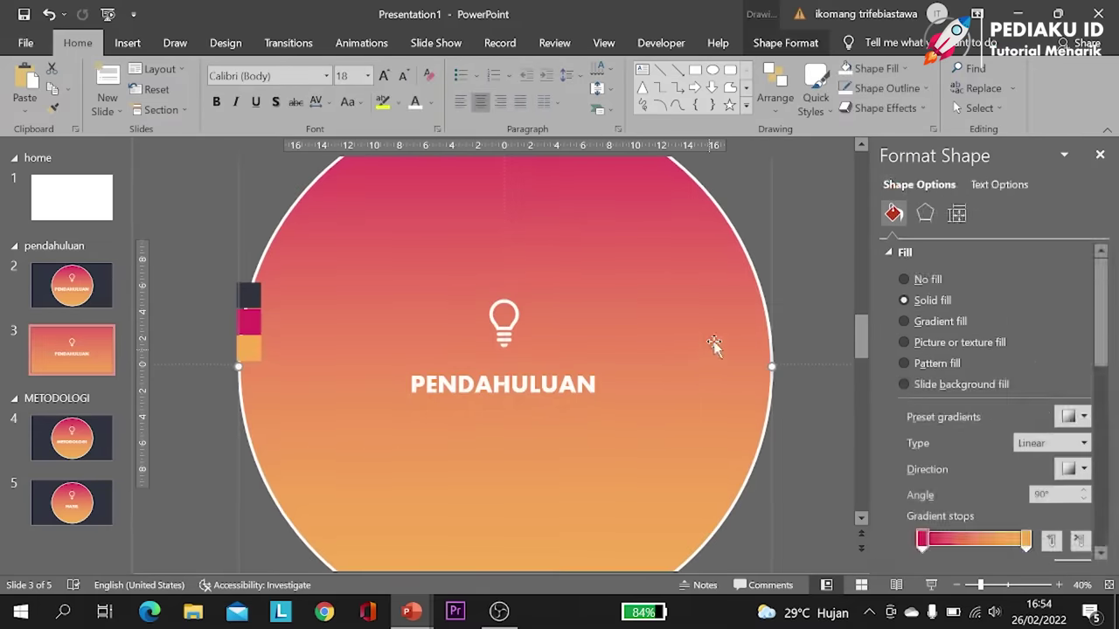
pyautogui.hotkey('ctrl', 'z')
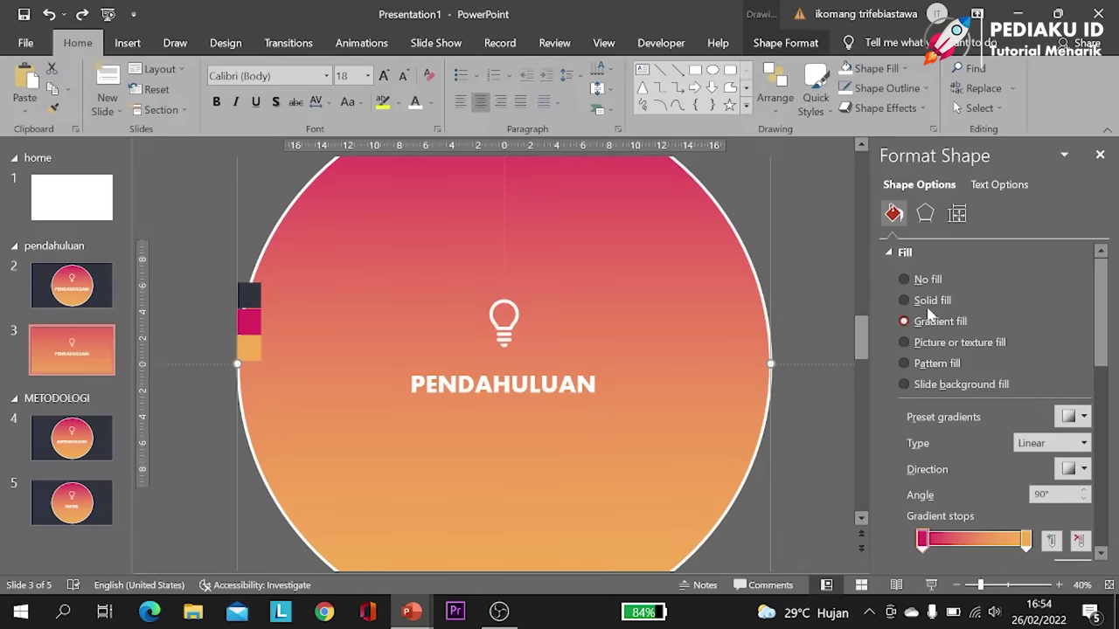
pyautogui.click(924, 280)
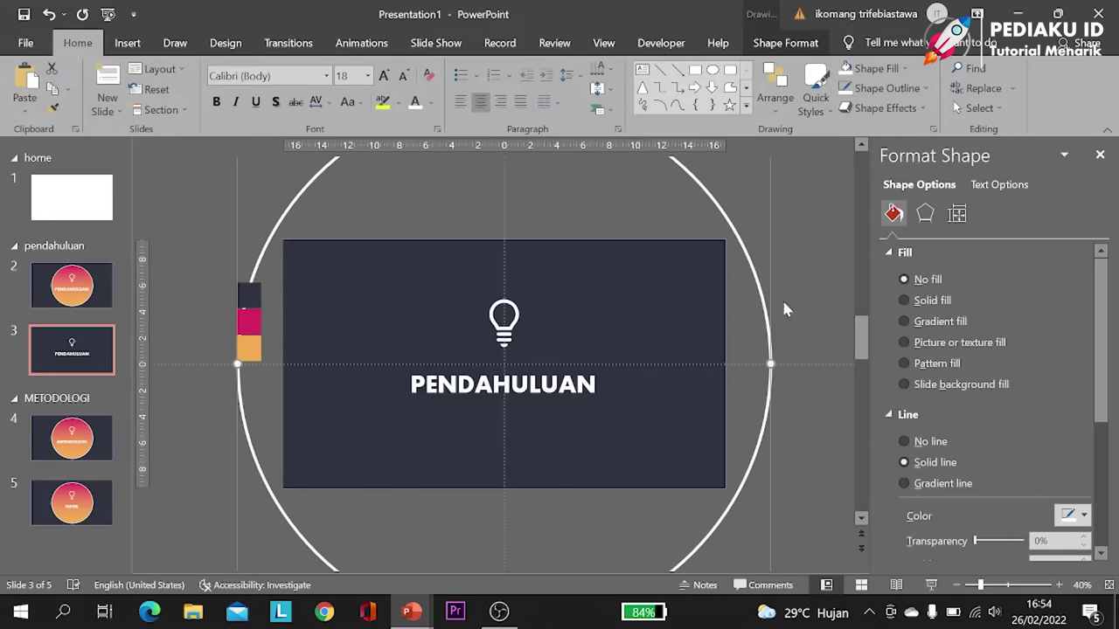
pyautogui.click(520, 385)
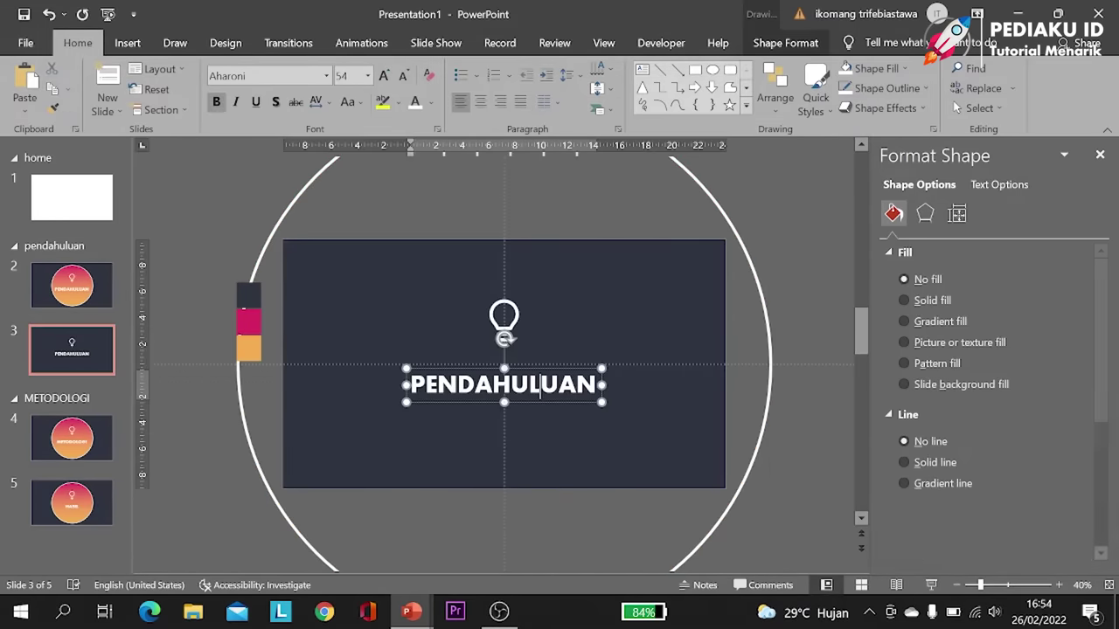
# Step: Shrink the lightbulb icon and reduce the PENDAHULUAN title to 36 pt
pyautogui.click(508, 337)
pyautogui.hotkey('shift', 'Down')
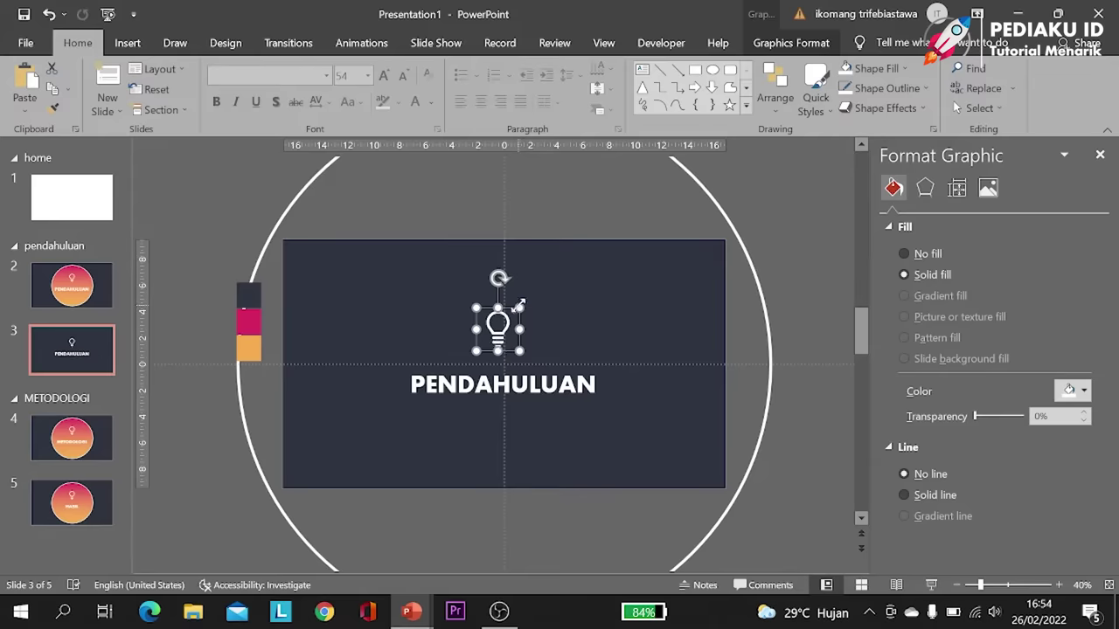
pyautogui.moveTo(500, 348); pyautogui.dragTo(356, 299)
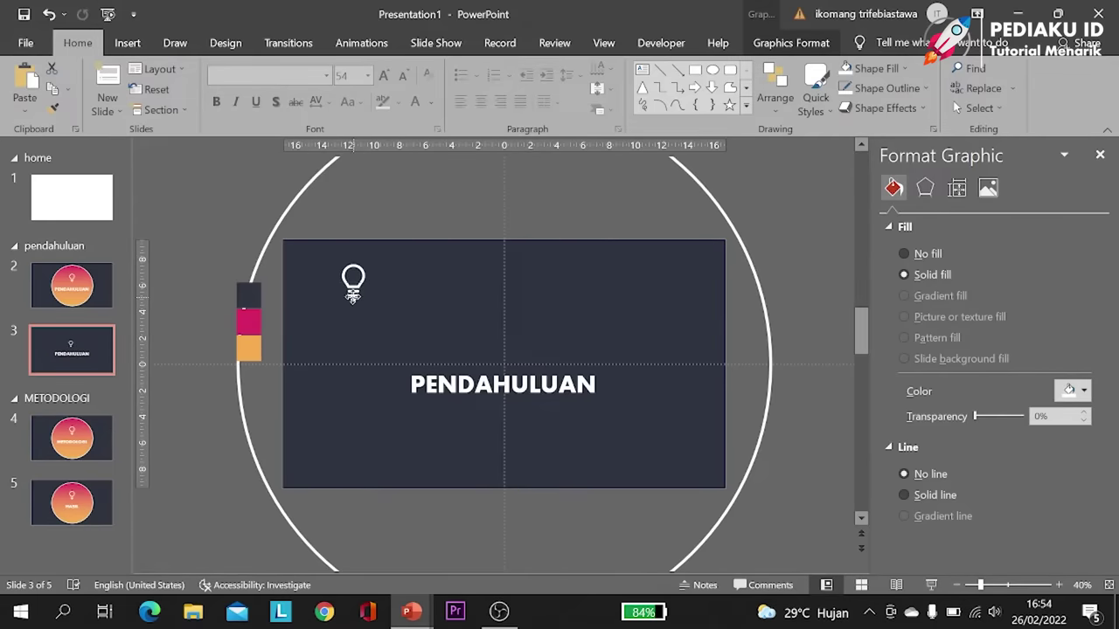
pyautogui.click(437, 385)
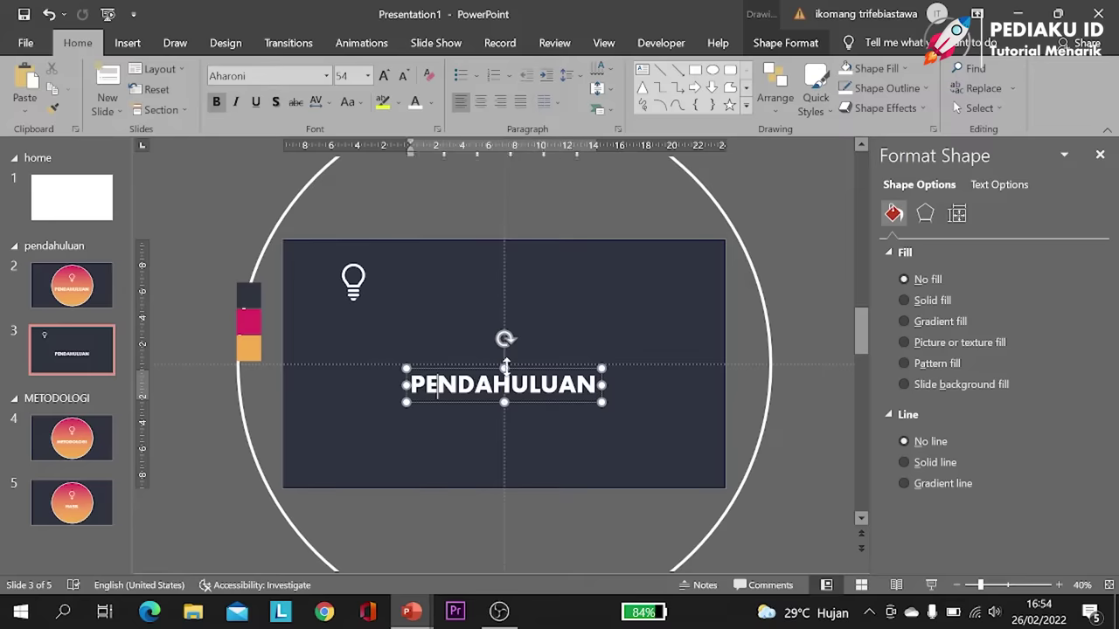
pyautogui.click(408, 80)
pyautogui.click(407, 80)
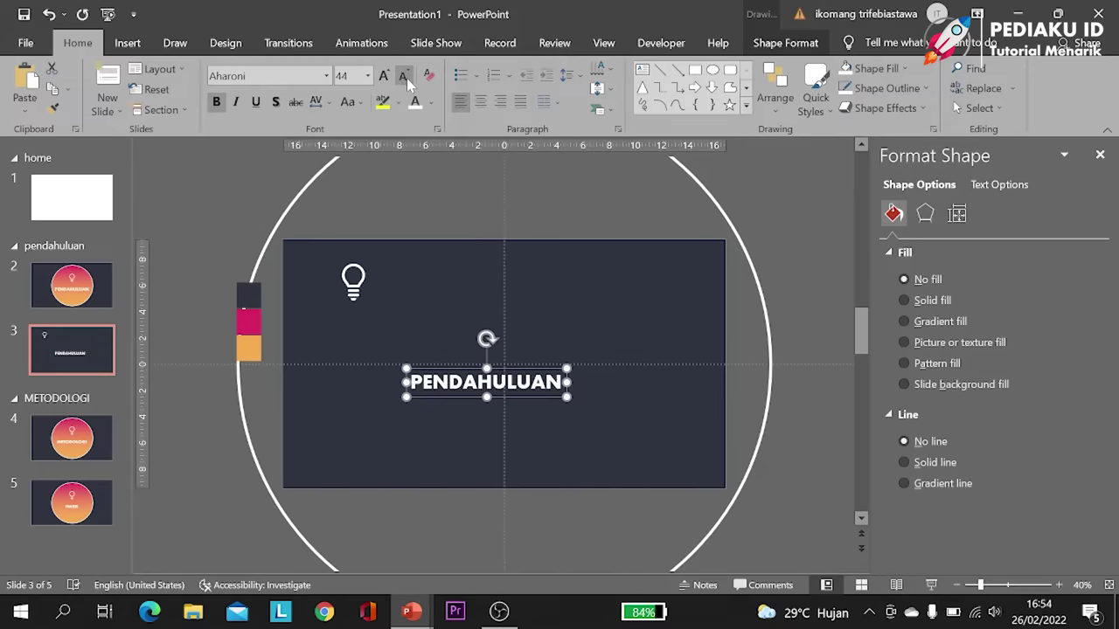
pyautogui.click(407, 80)
pyautogui.click(407, 81)
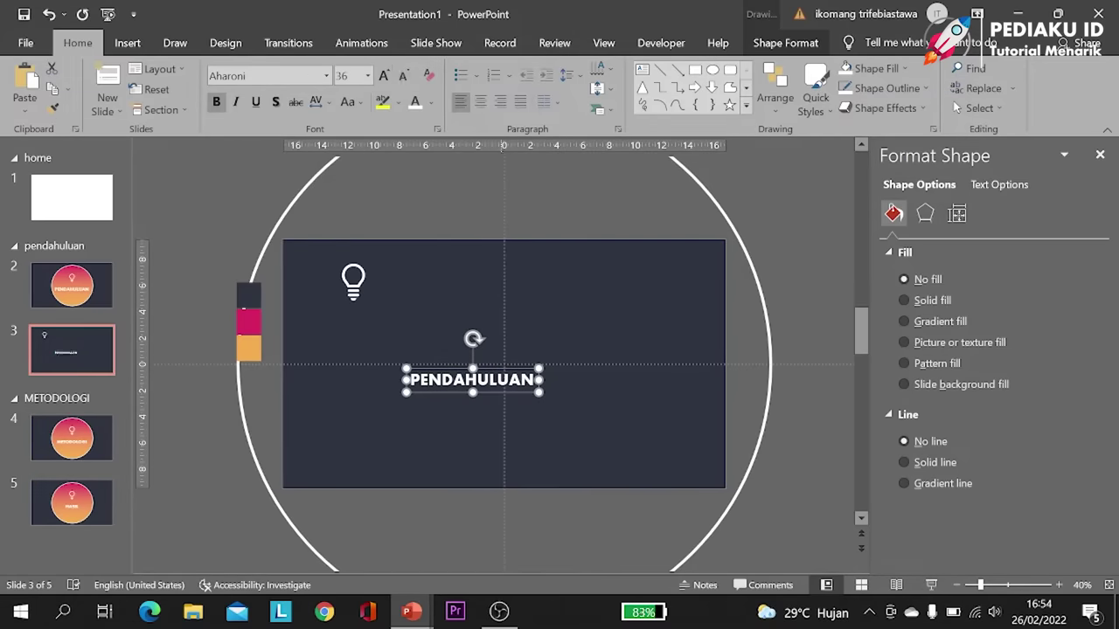
# Step: Centre PENDAHULUAN on slide 3 with the lightbulb icon directly above it
pyautogui.moveTo(488, 370); pyautogui.dragTo(375, 313)
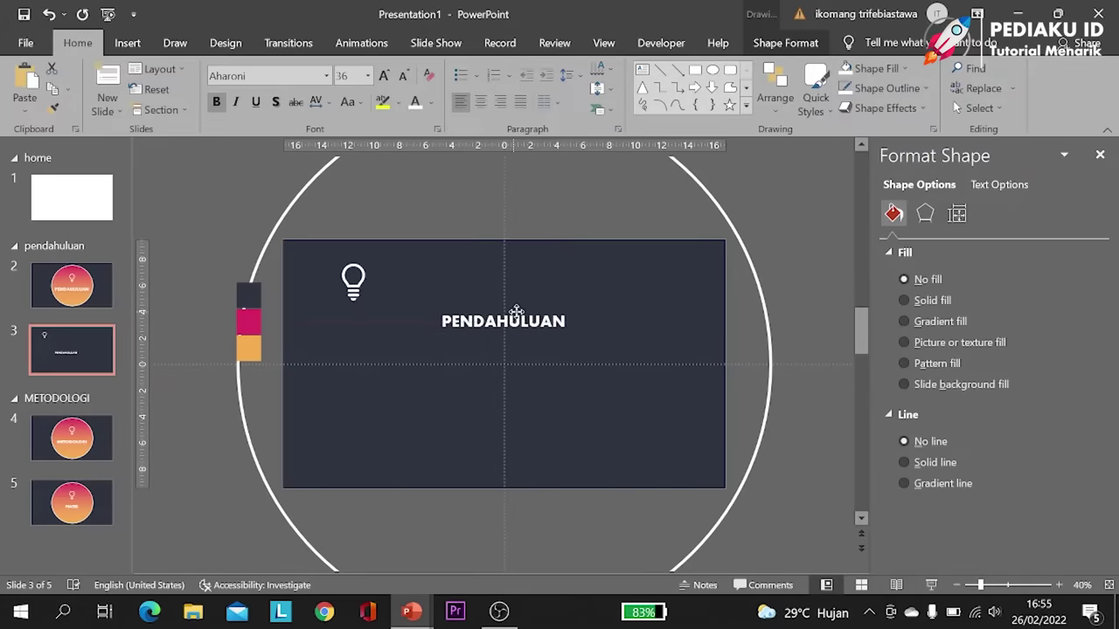
pyautogui.moveTo(375, 313); pyautogui.dragTo(519, 312)
pyautogui.moveTo(354, 296); pyautogui.dragTo(503, 281)
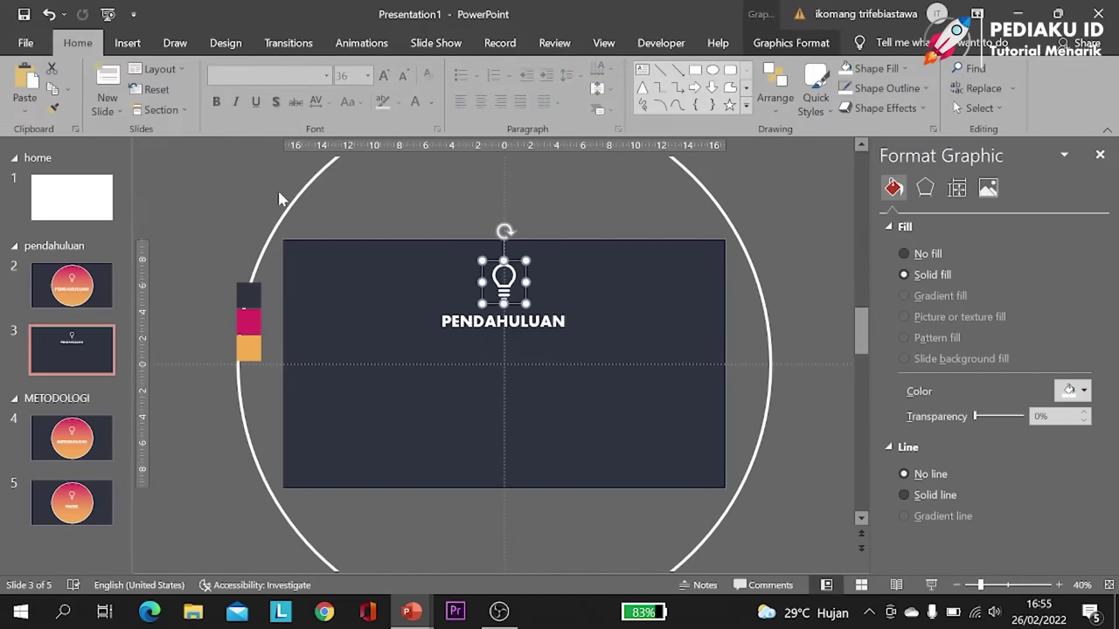
pyautogui.click(278, 198)
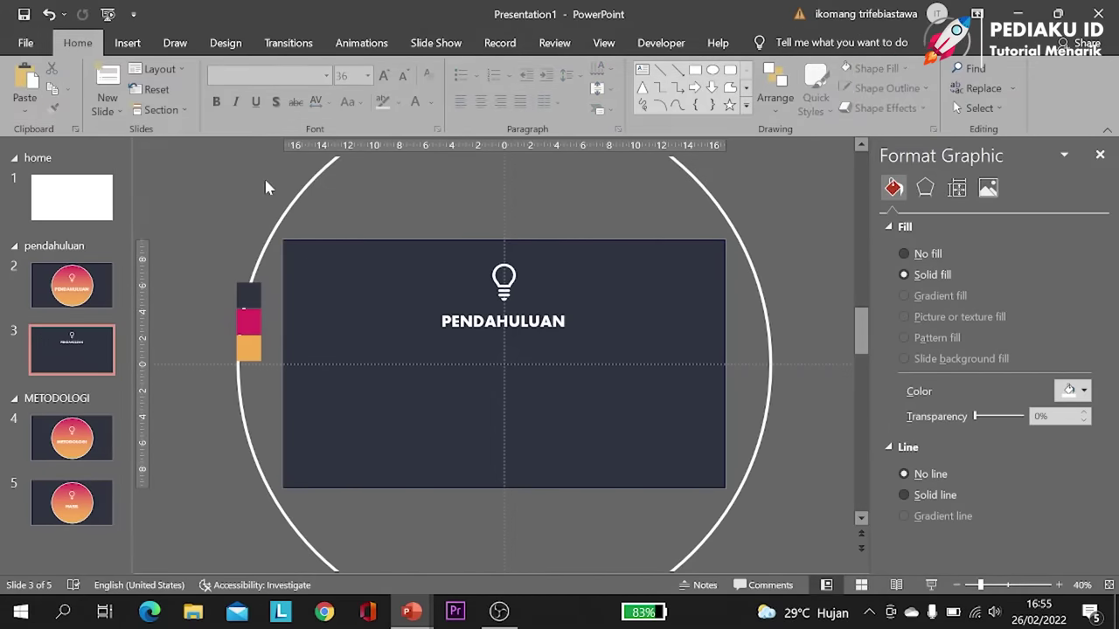
pyautogui.click(78, 282)
# Step: Apply the Morph transition to slide 3
pyautogui.click(85, 341)
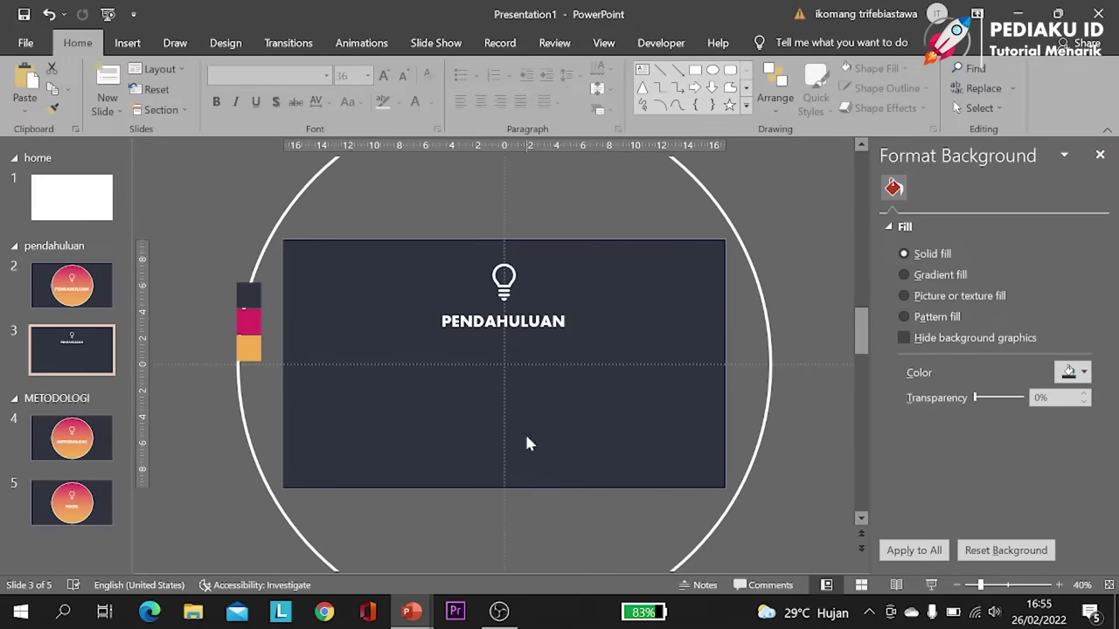
pyautogui.click(295, 44)
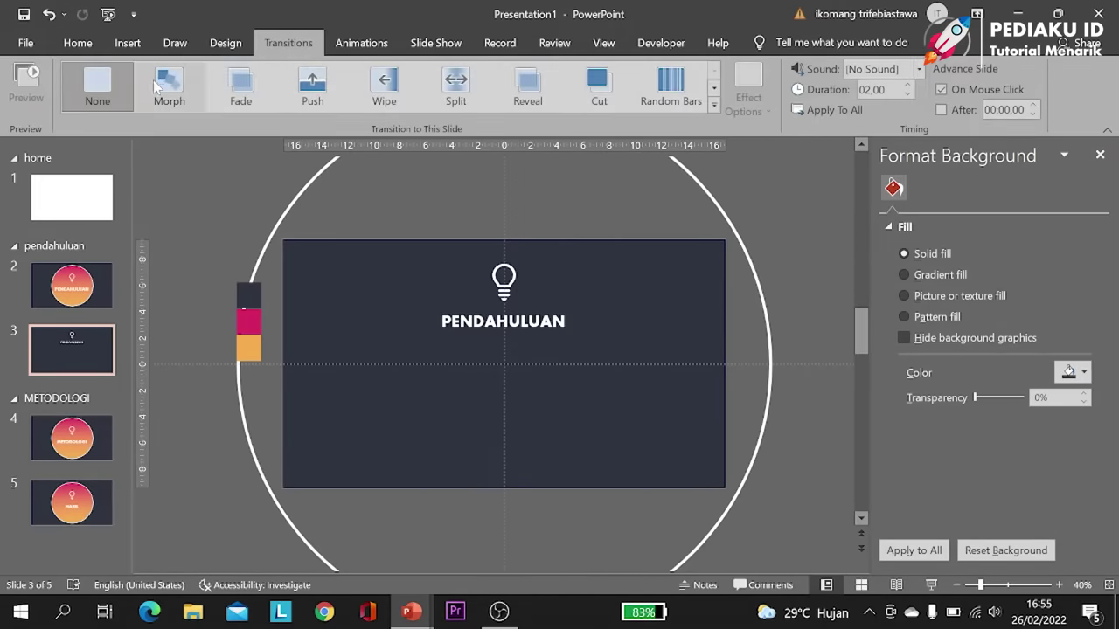
pyautogui.click(161, 87)
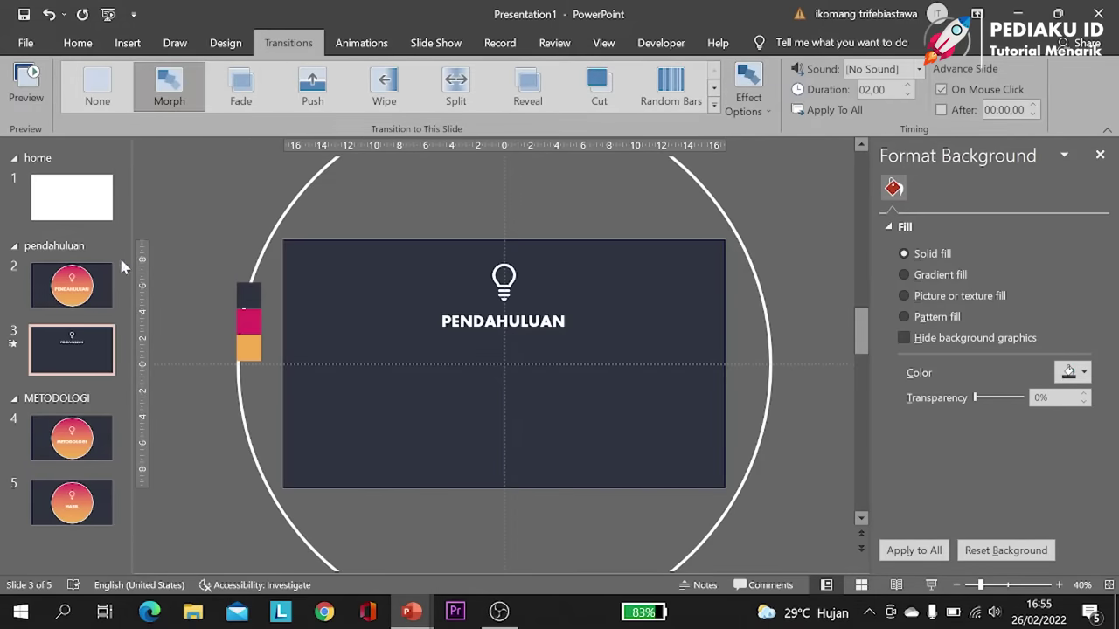
# Step: Preview slide 3's Morph transition against slide 2, then go to METODOLOGI slide 4
pyautogui.click(96, 289)
pyautogui.click(95, 354)
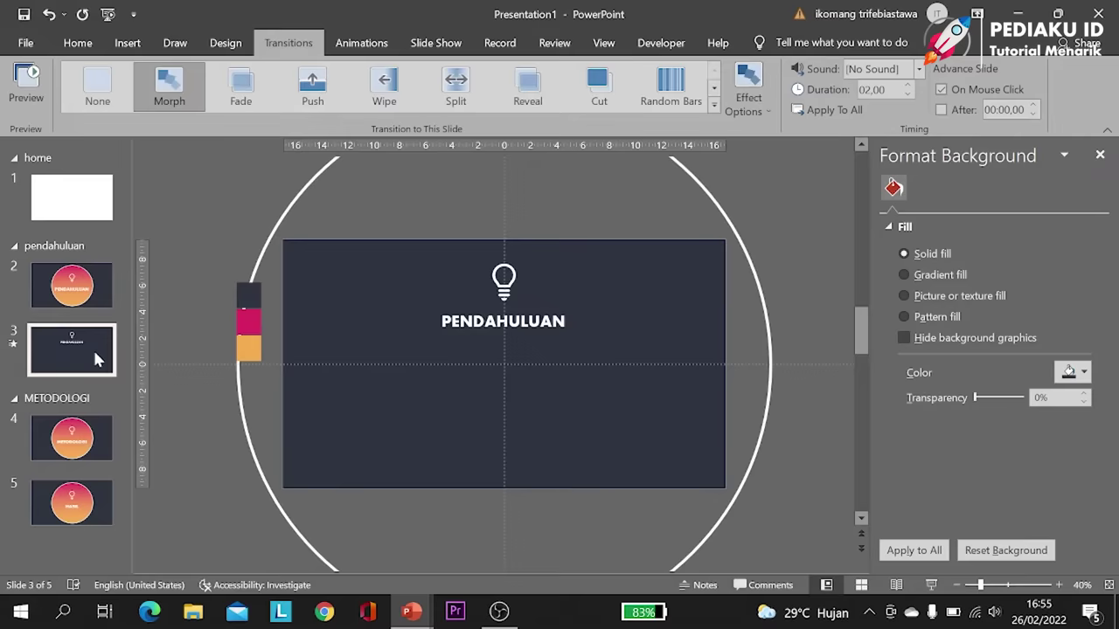
pyautogui.click(83, 304)
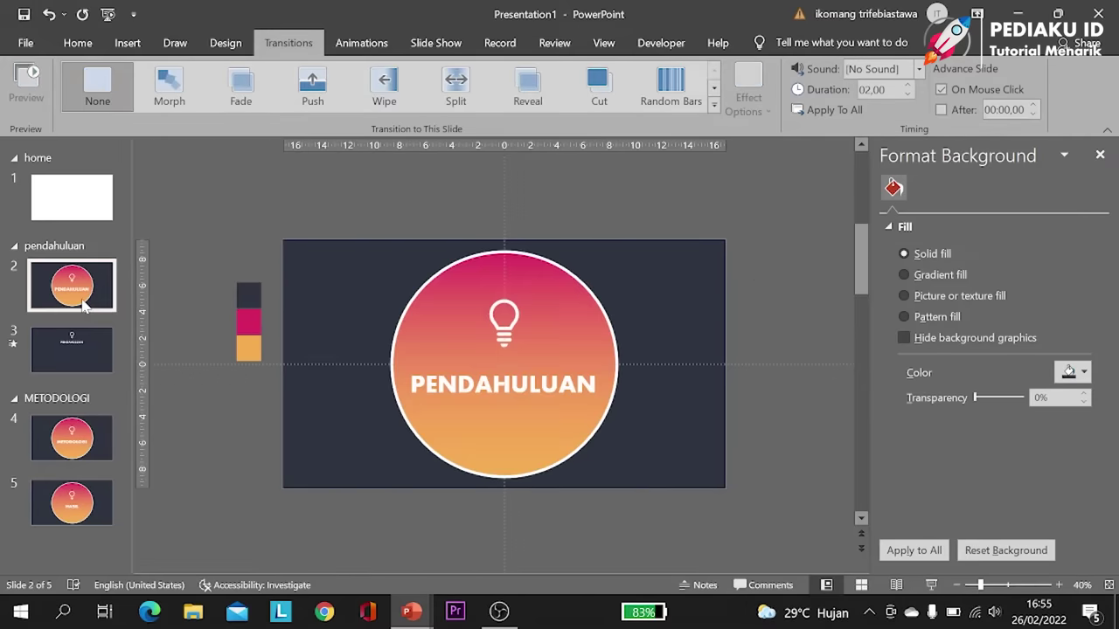
pyautogui.click(77, 336)
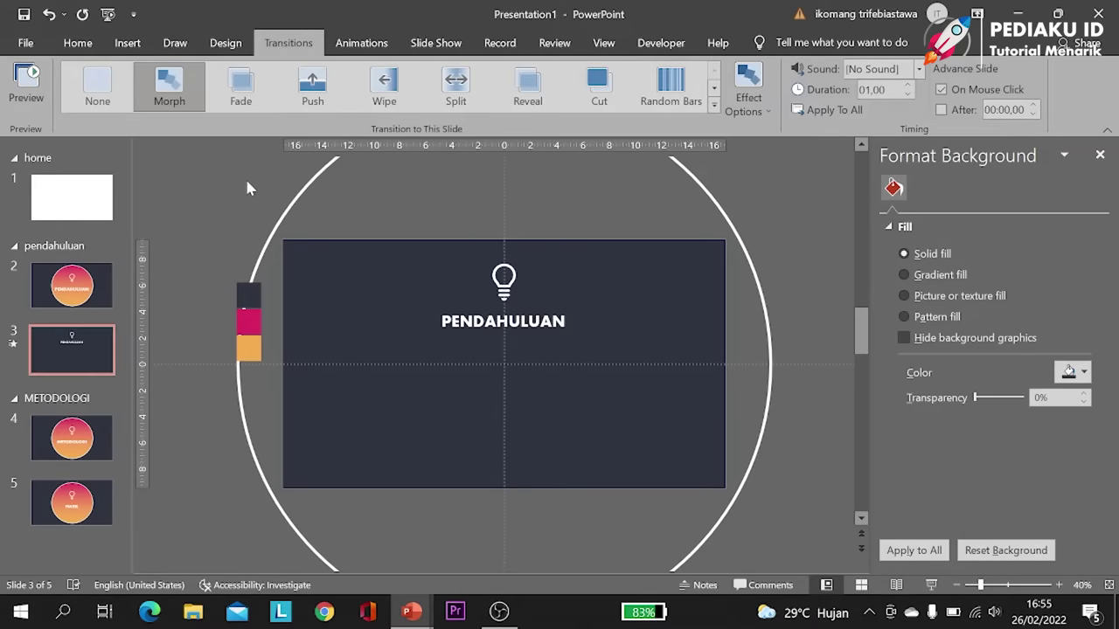
pyautogui.click(31, 83)
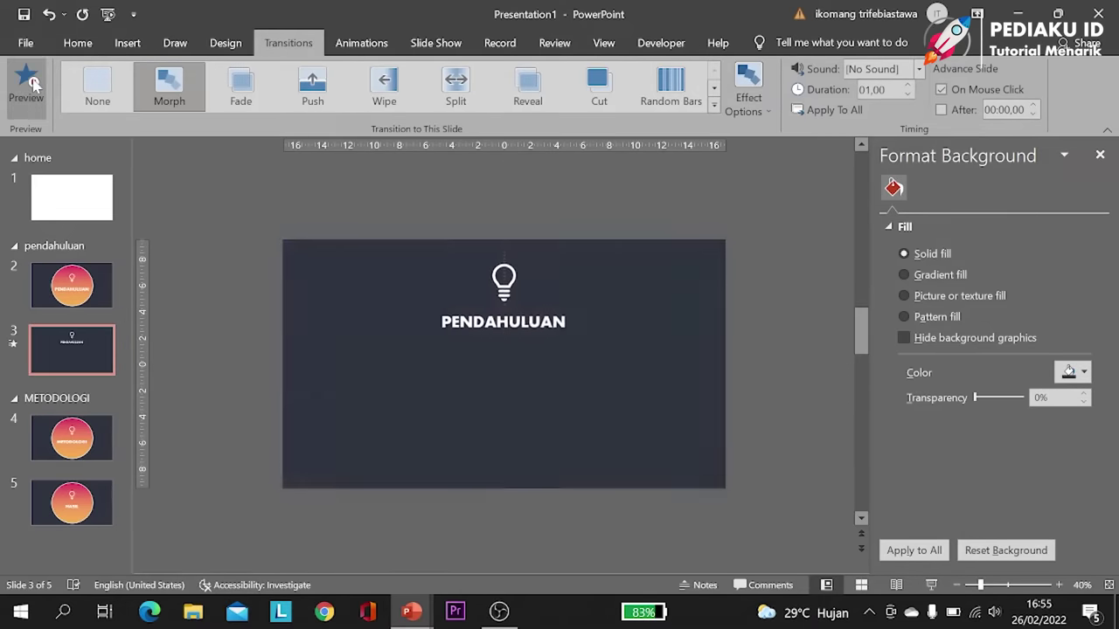
pyautogui.click(75, 425)
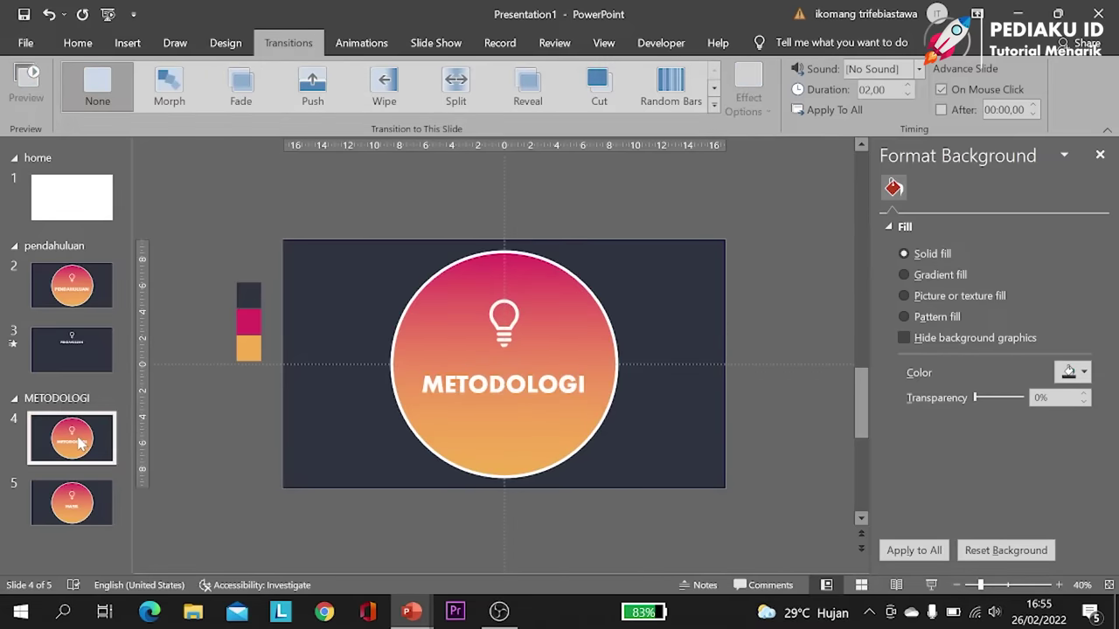
# Step: Copy METODOLOGI slide 4 with Ctrl+D and add a section named HASIL before slide 6
pyautogui.hotkey('ctrl', 'd')
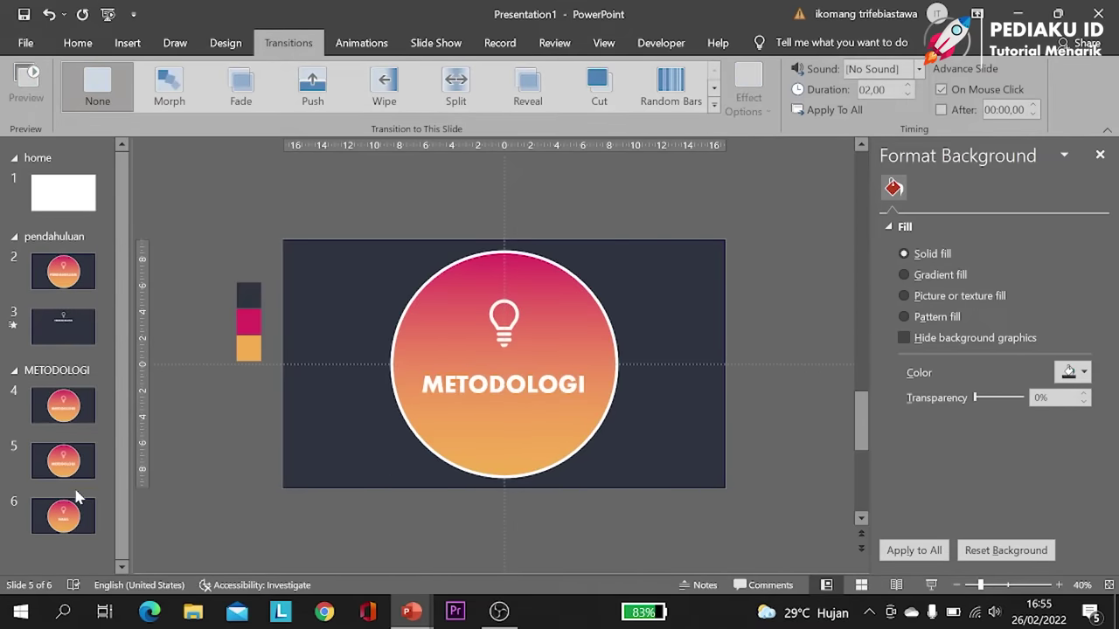
pyautogui.click(77, 495)
pyautogui.rightClick(77, 493)
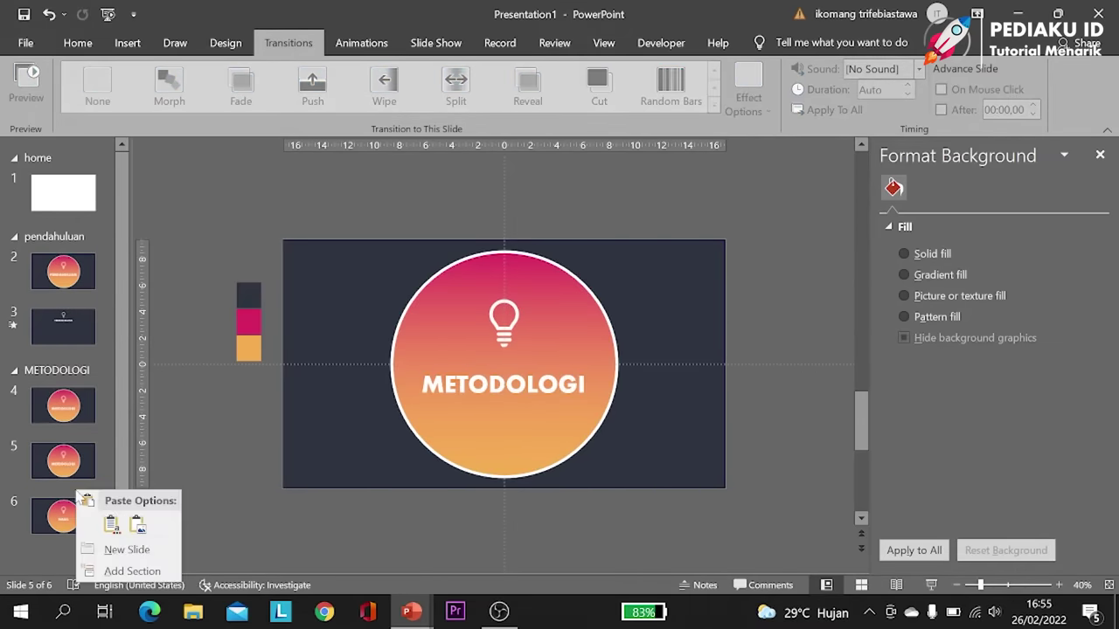
pyautogui.click(140, 573)
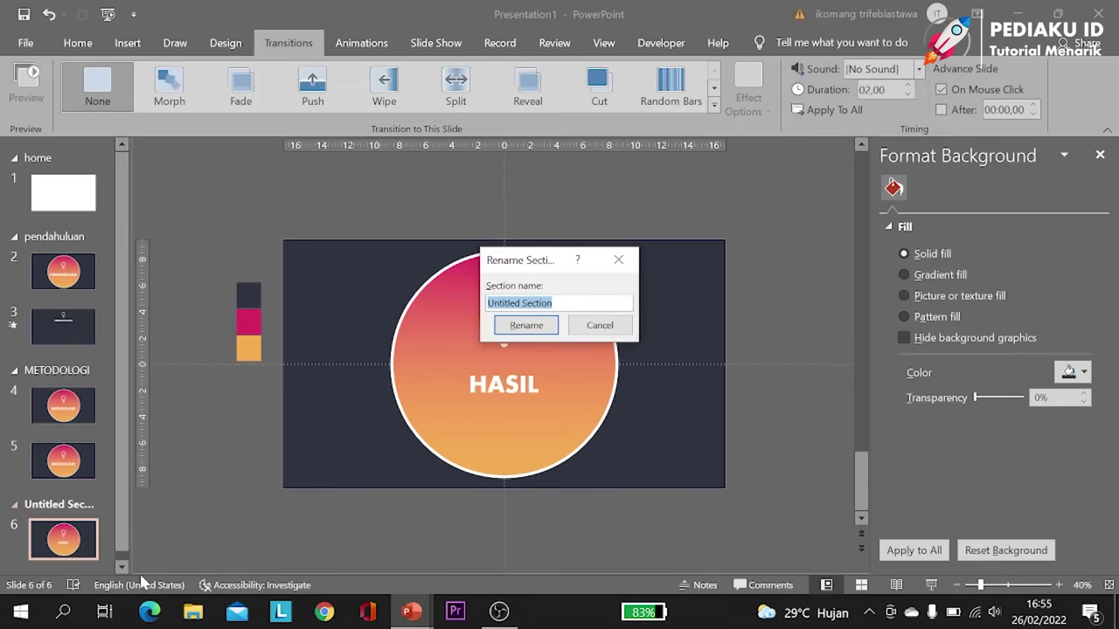
pyautogui.write('HASIL')
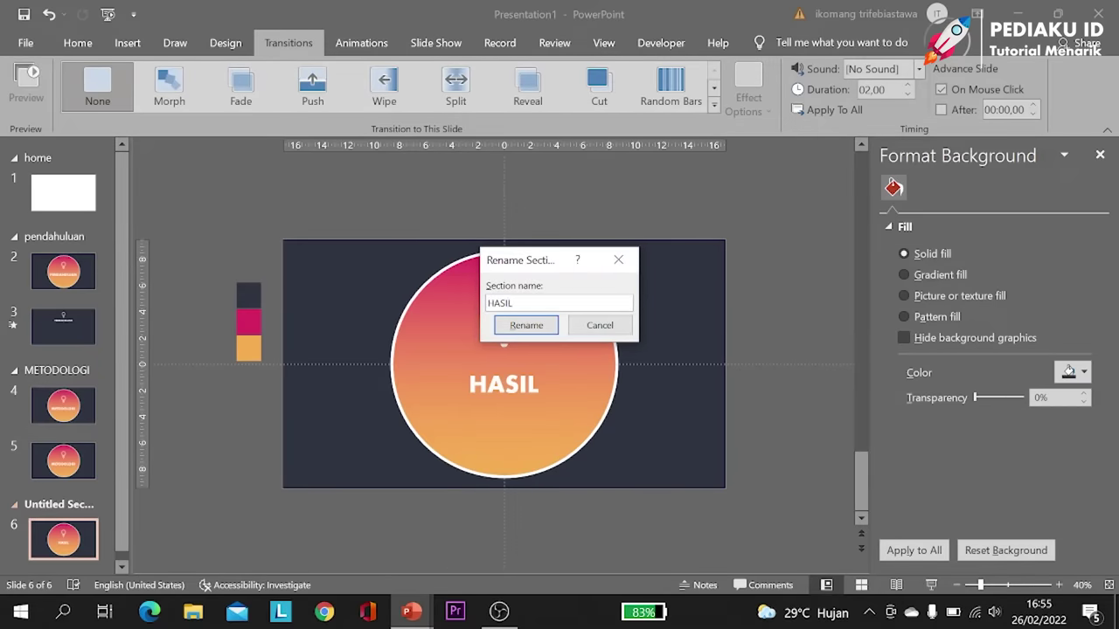
pyautogui.press('Return')
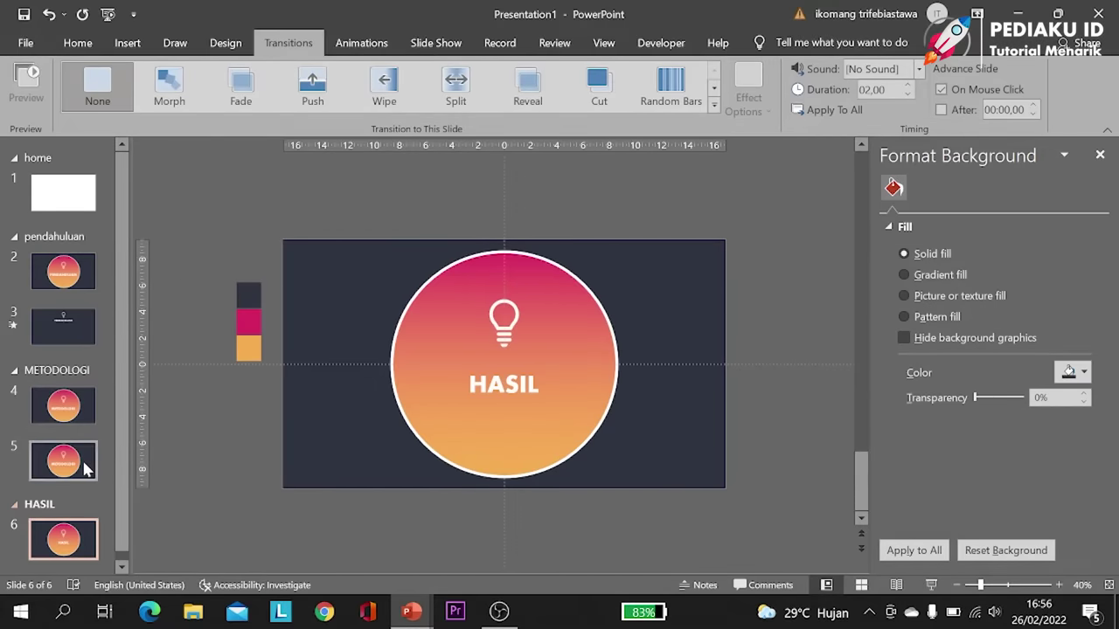
# Step: On slide 5, enlarge the gradient circle beyond the slide edges and set it to No fill
pyautogui.click(88, 465)
pyautogui.click(526, 425)
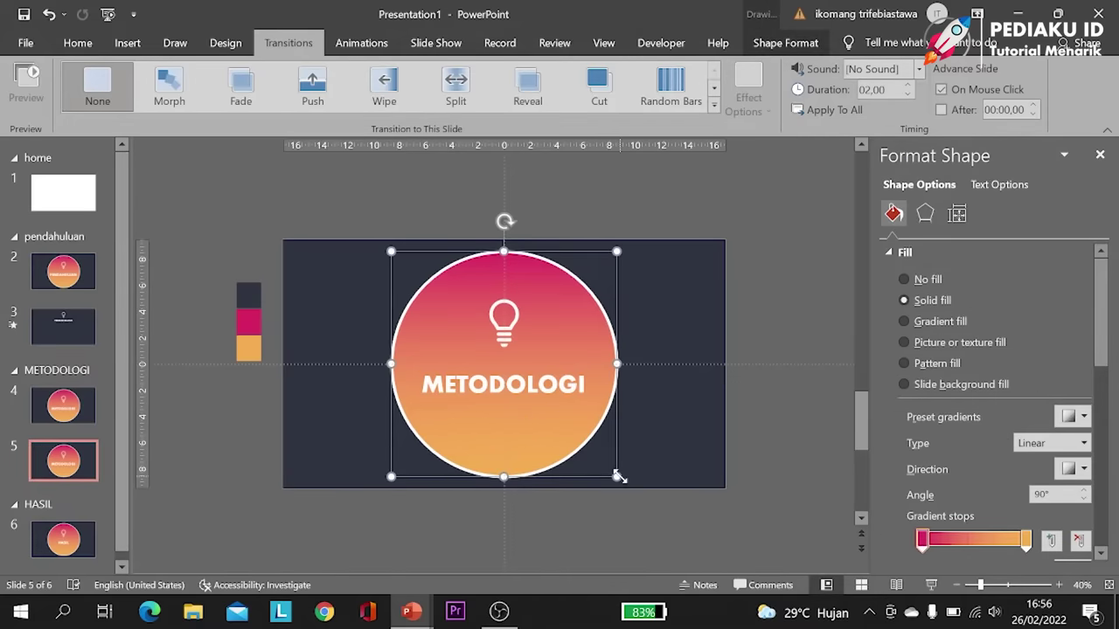
pyautogui.moveTo(618, 477); pyautogui.dragTo(767, 560)
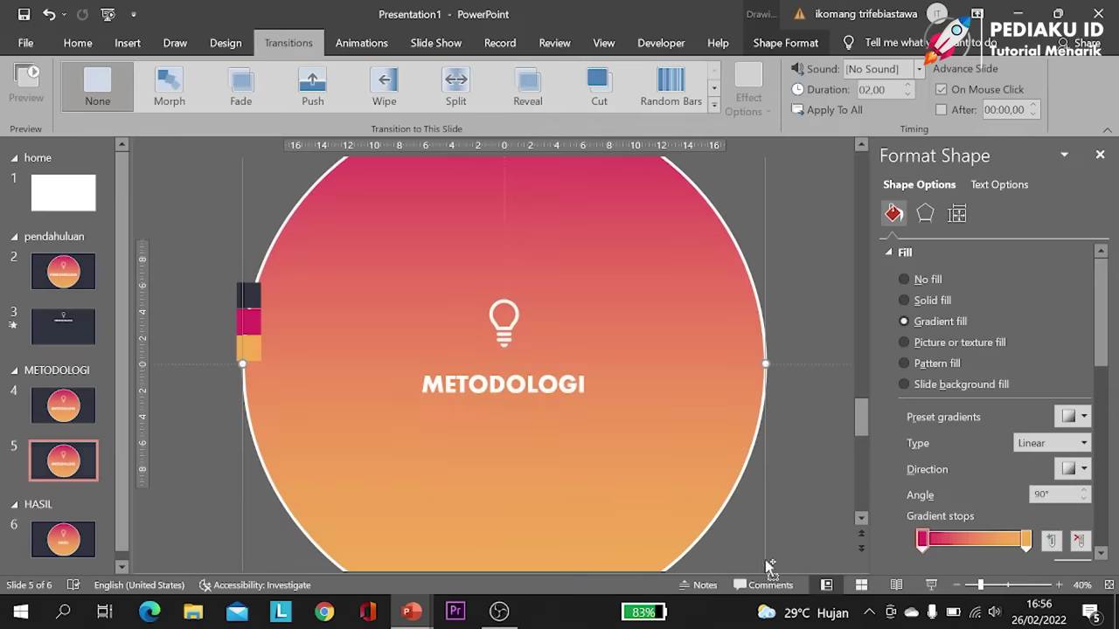
pyautogui.click(925, 282)
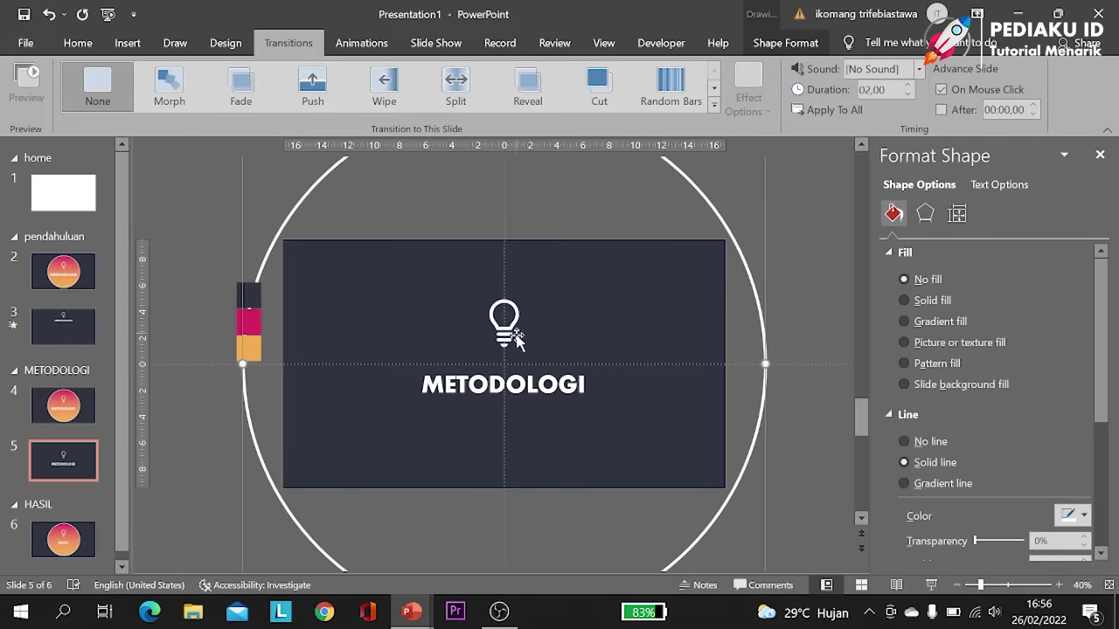
# Step: Replace the lightbulb with a pie-chart icon via Change Graphic and shrink it
pyautogui.click(517, 340)
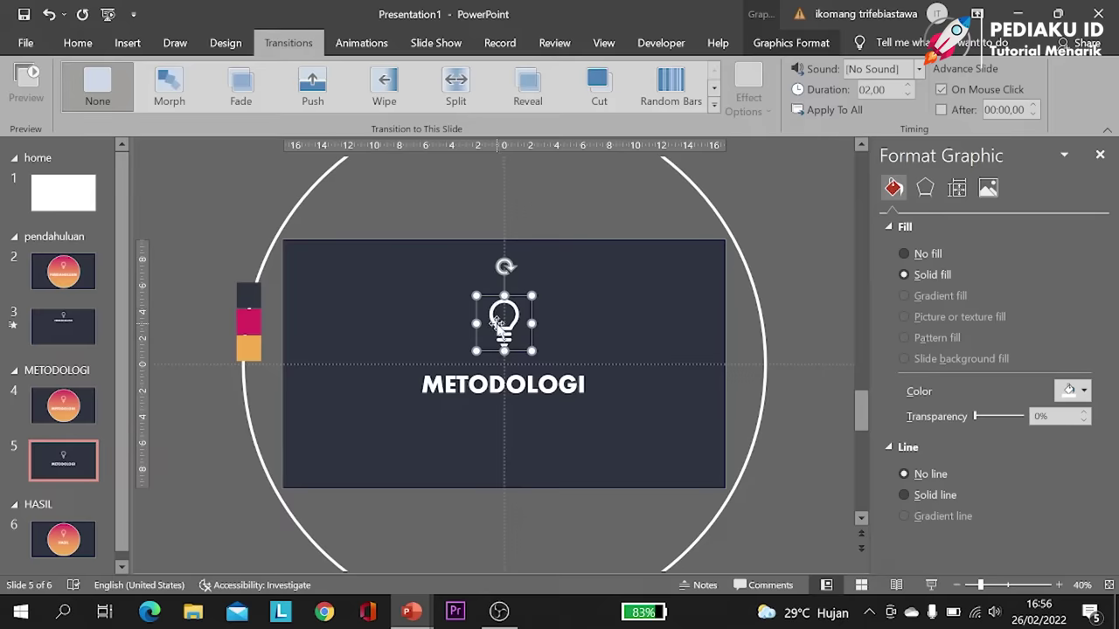
pyautogui.rightClick(507, 326)
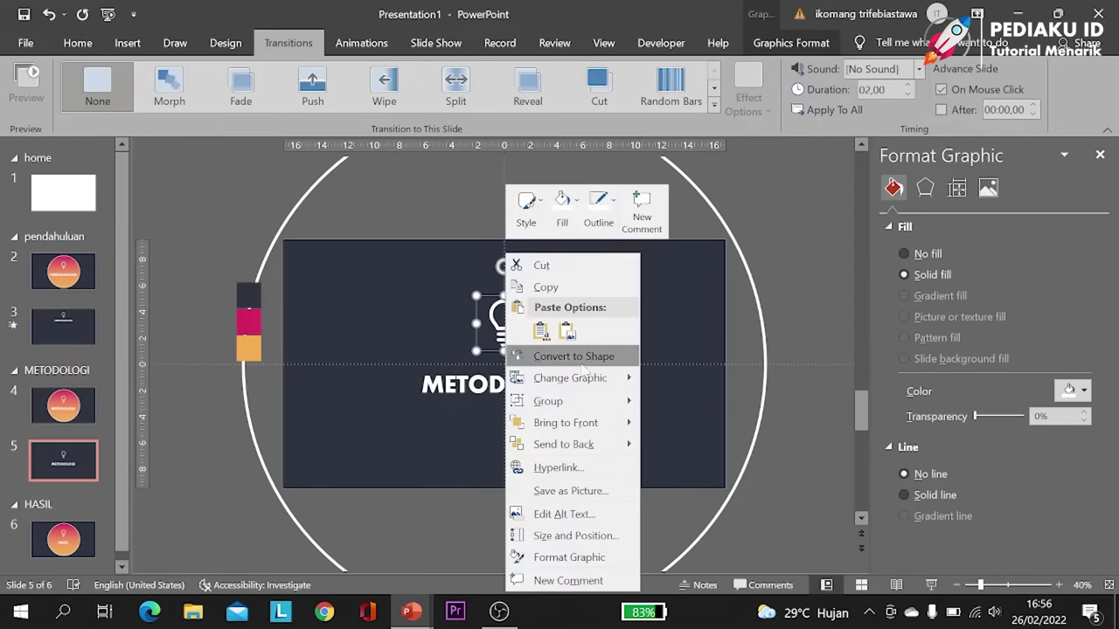
pyautogui.click(675, 423)
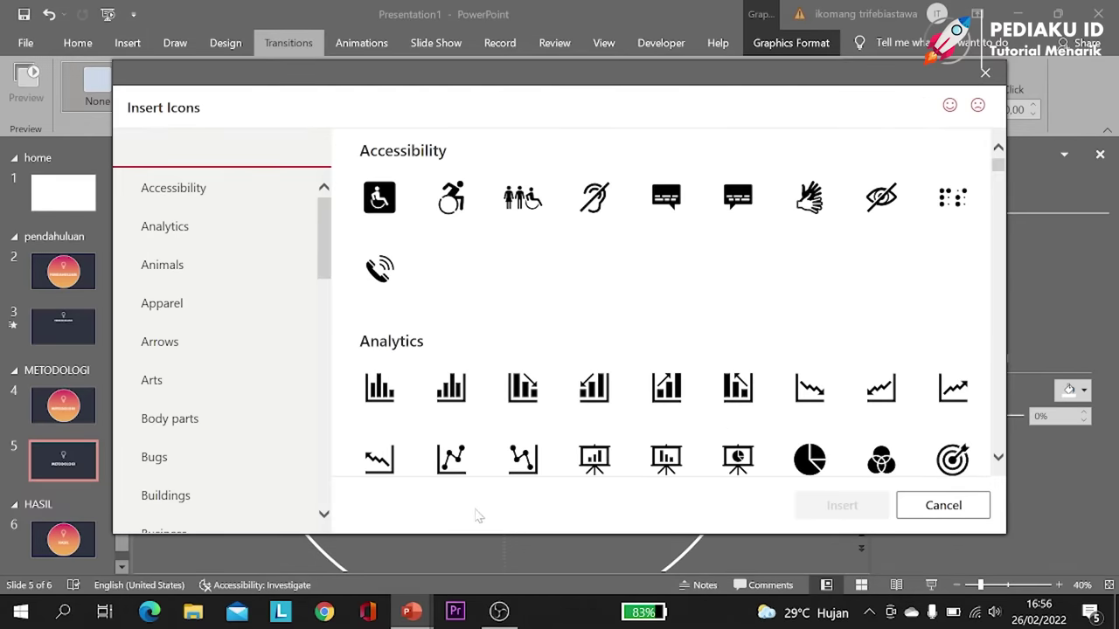
pyautogui.moveTo(809, 458)
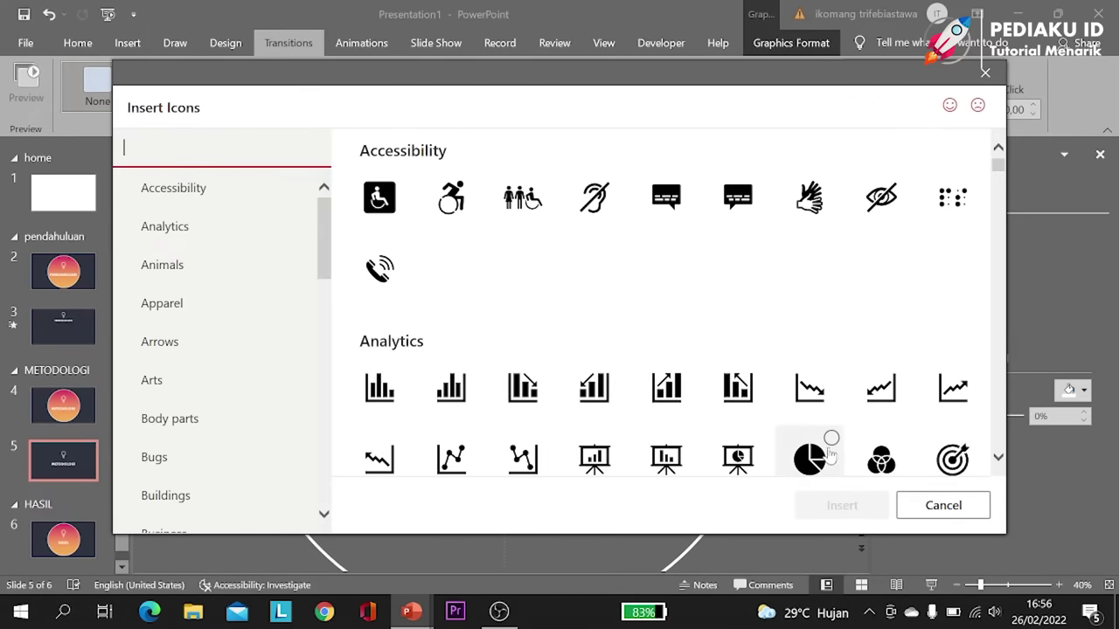
pyautogui.click(831, 439)
pyautogui.click(847, 504)
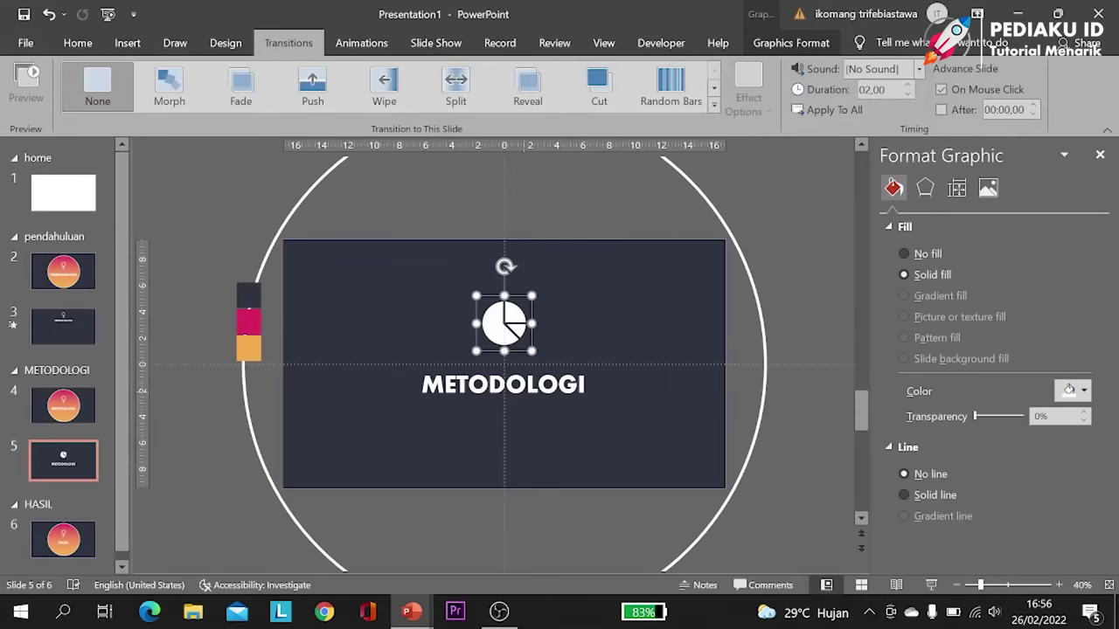
pyautogui.moveTo(531, 297)
pyautogui.mouseDown()
pyautogui.moveTo(513, 295)
pyautogui.moveTo(521, 273)
pyautogui.mouseUp()
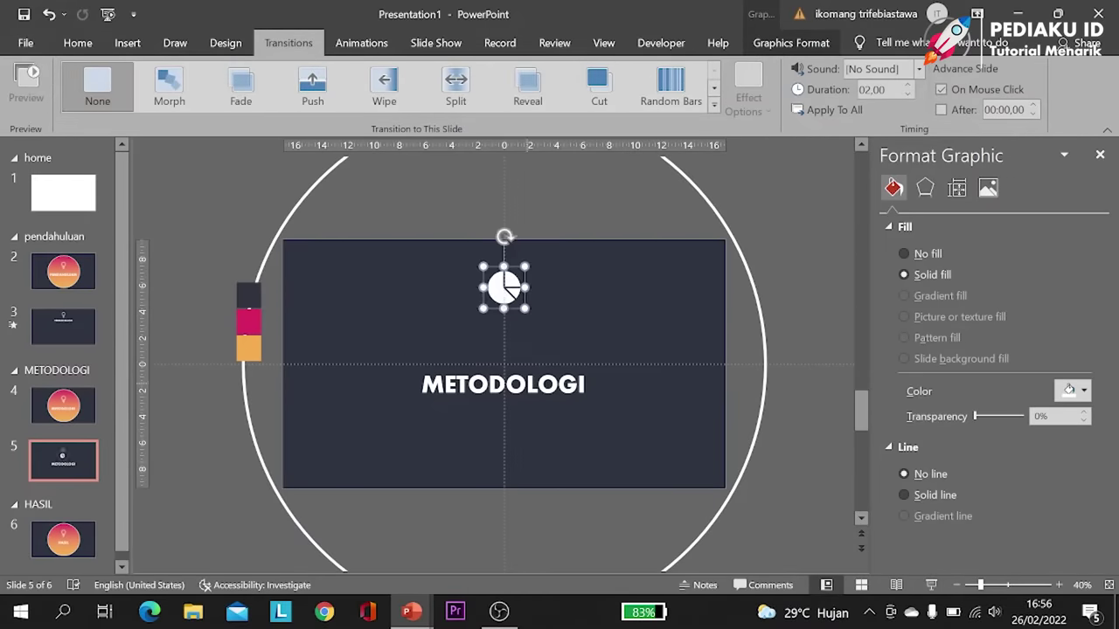
# Step: Make METODOLOGI two sizes smaller and move it just below the pie icon, then open slide 6
pyautogui.click(506, 371)
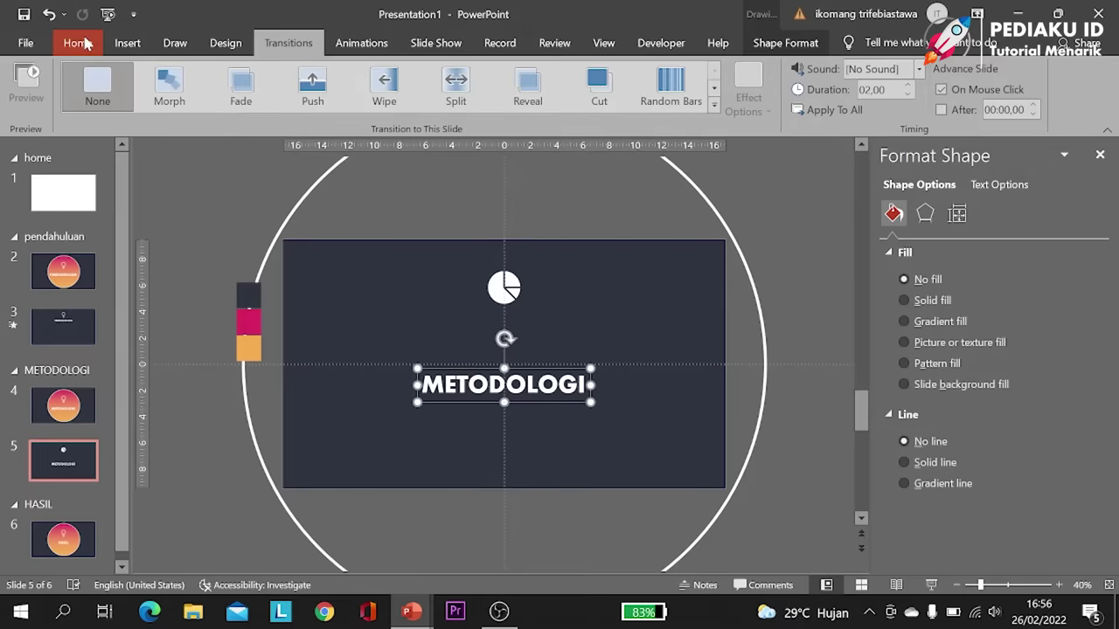
pyautogui.click(78, 42)
pyautogui.click(406, 76)
pyautogui.click(406, 76)
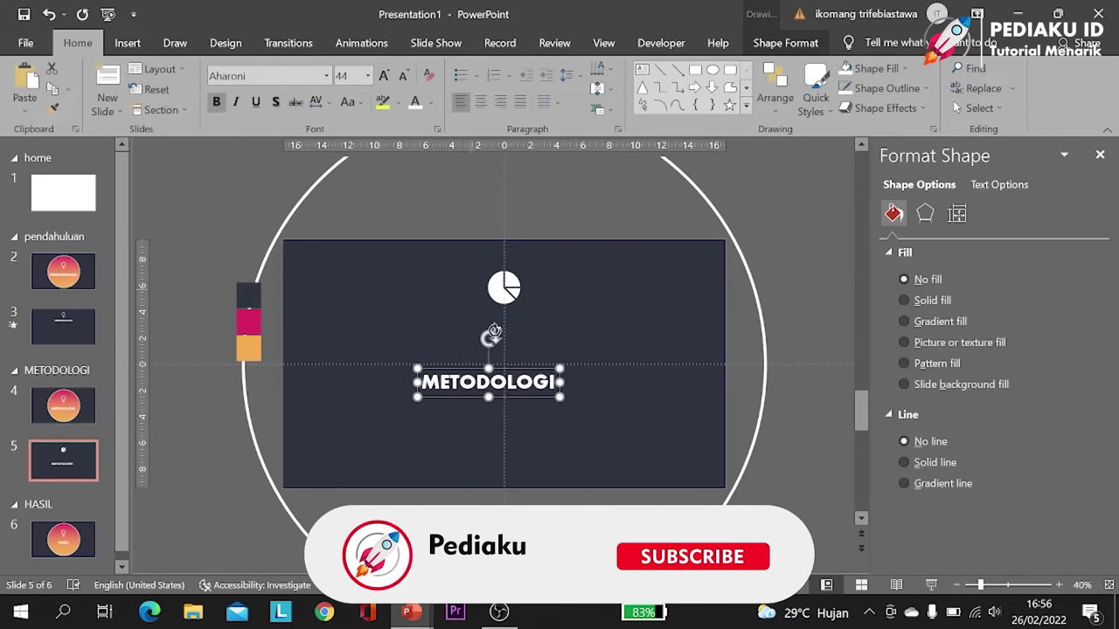
pyautogui.moveTo(513, 372); pyautogui.dragTo(524, 312)
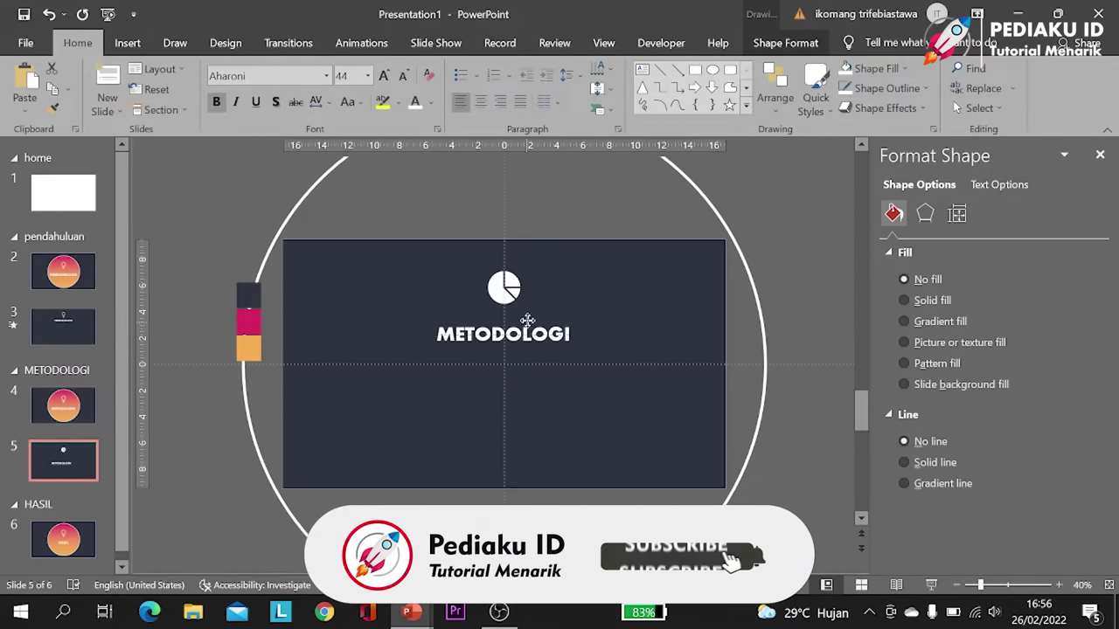
pyautogui.click(244, 211)
pyautogui.click(84, 535)
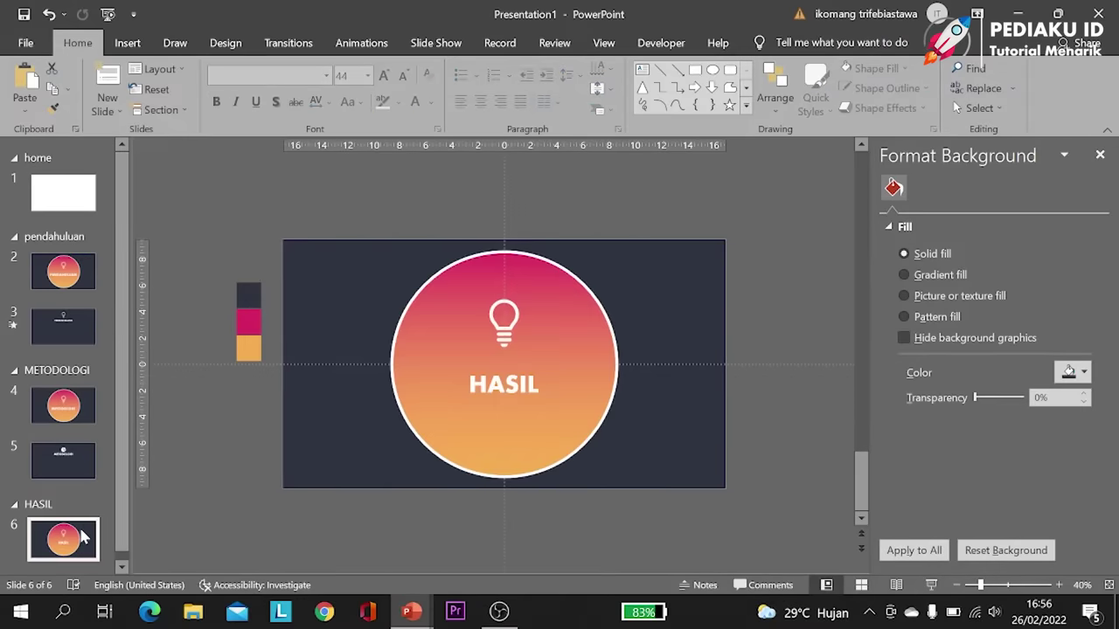
# Step: Duplicate the HASIL slide and enlarge the copy's circle, removing its gradient fill
pyautogui.hotkey('ctrl', 'd')
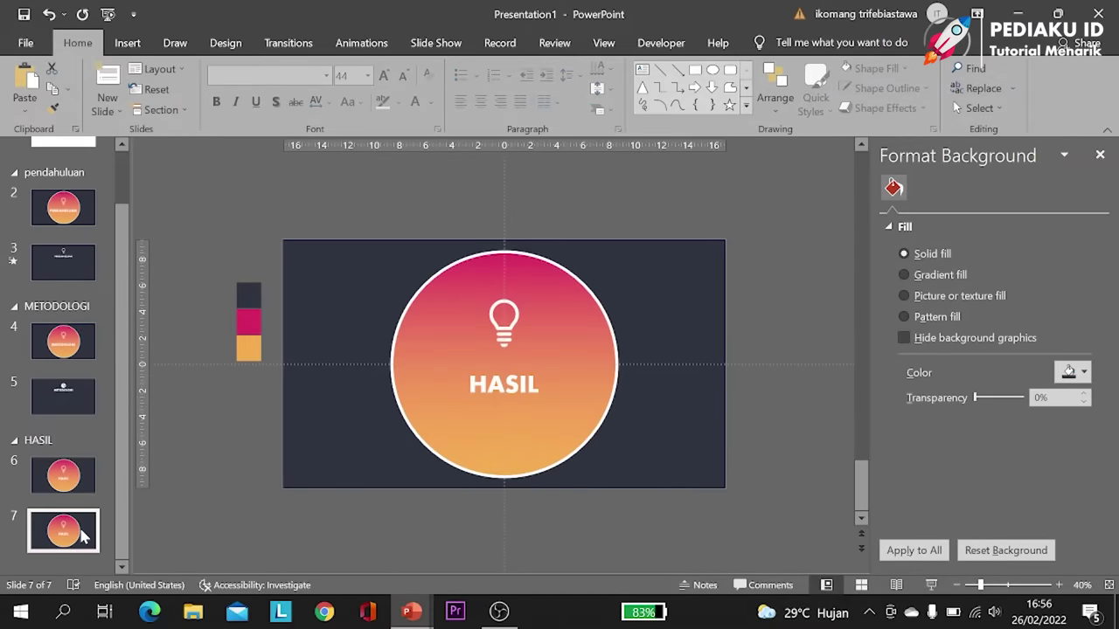
pyautogui.click(442, 363)
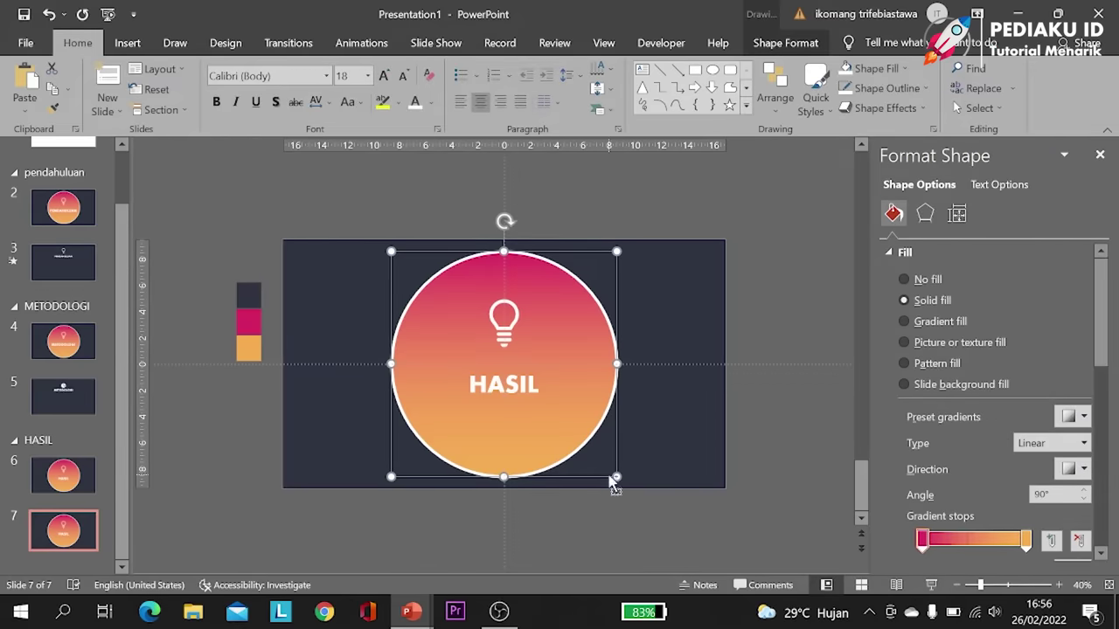
pyautogui.moveTo(617, 479); pyautogui.dragTo(770, 539)
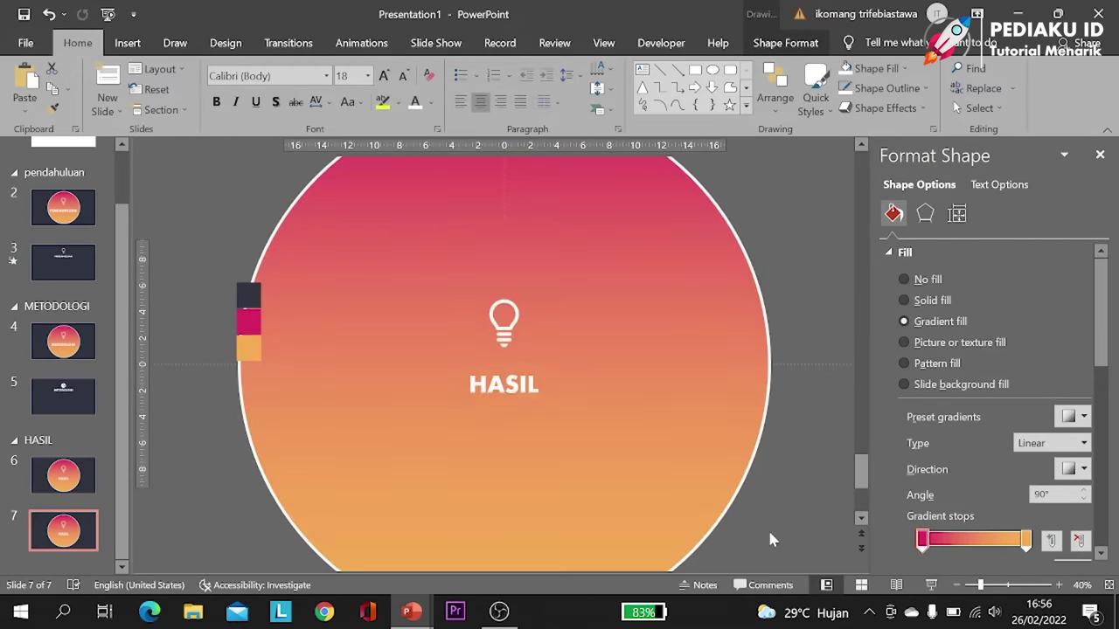
pyautogui.click(770, 539)
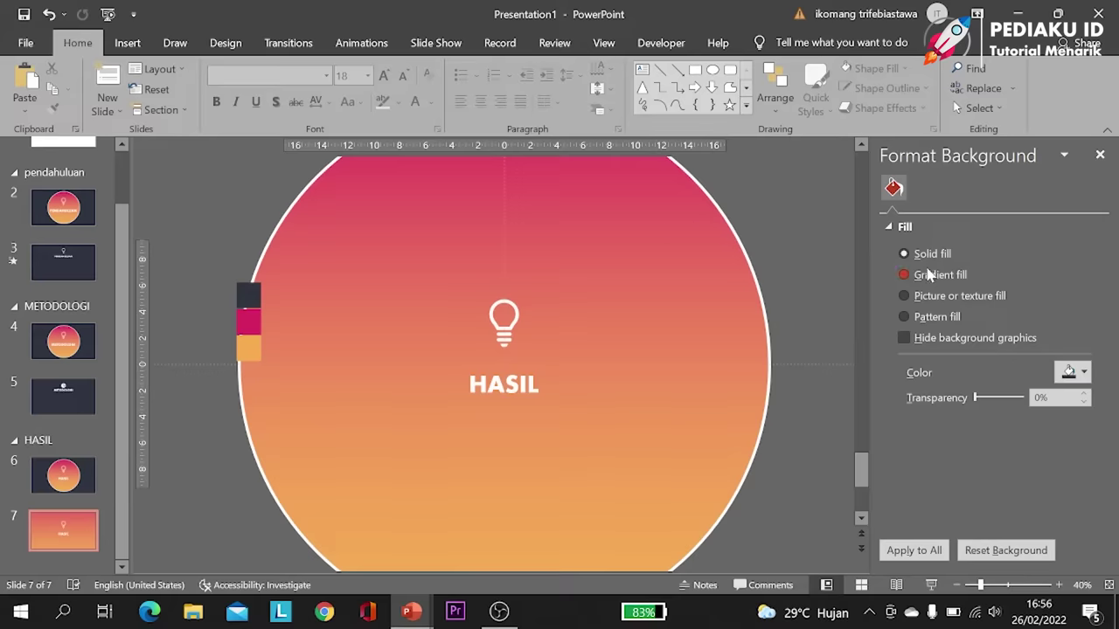
pyautogui.click(661, 329)
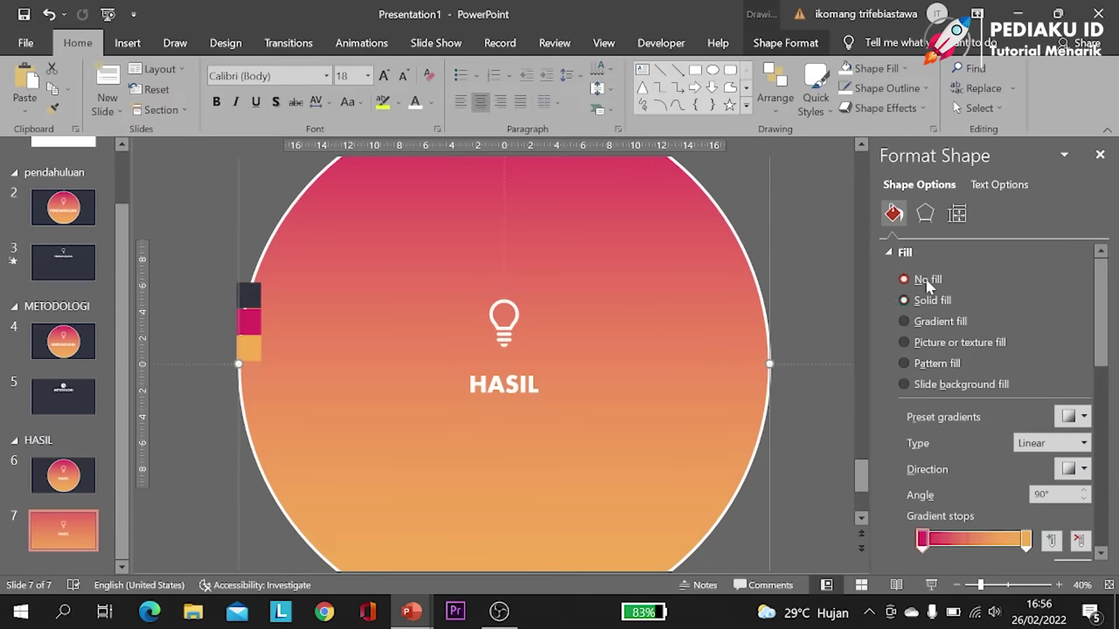
pyautogui.click(927, 283)
# Step: Replace the lightbulb with a small line-chart icon from the icon library
pyautogui.click(507, 338)
pyautogui.rightClick(510, 339)
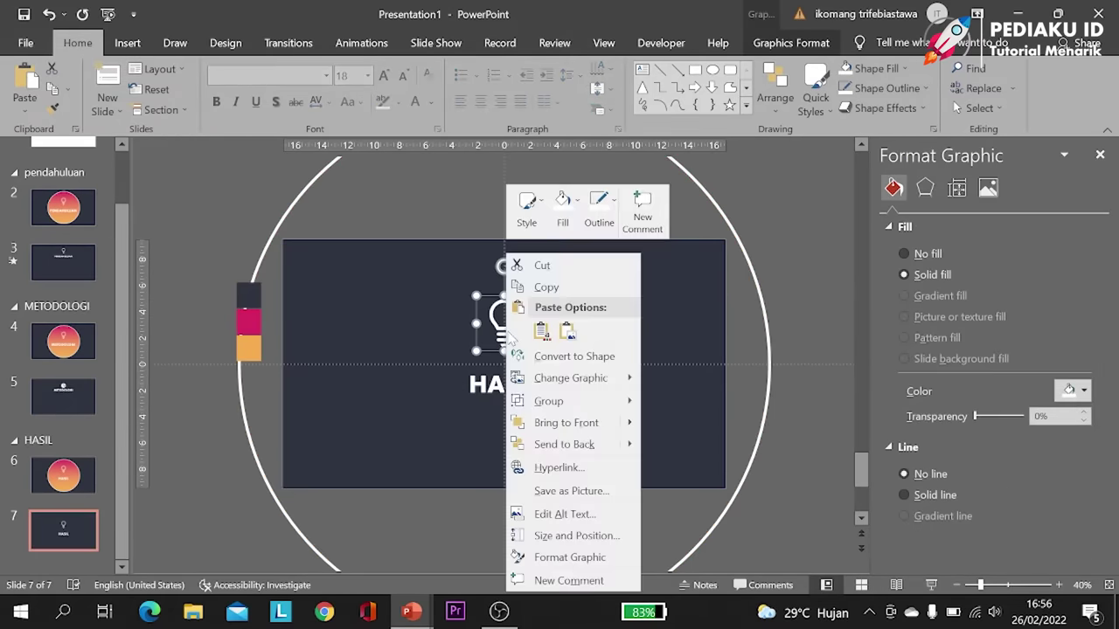
pyautogui.moveTo(570, 378)
pyautogui.click(678, 424)
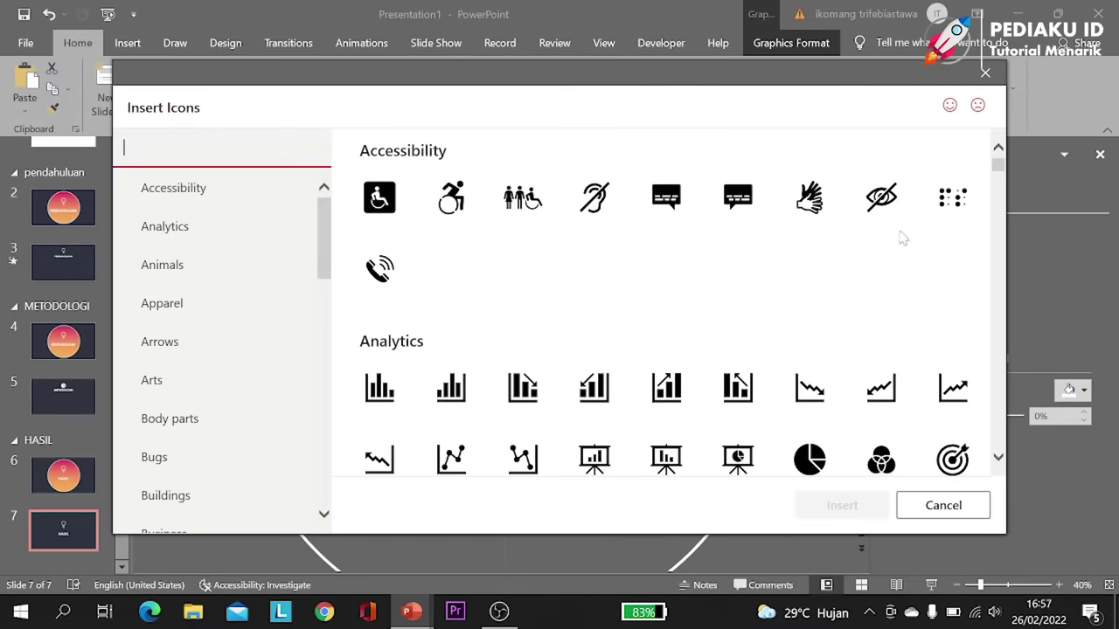
pyautogui.scroll(-3, 608, 391)
pyautogui.scroll(-1, 542, 372)
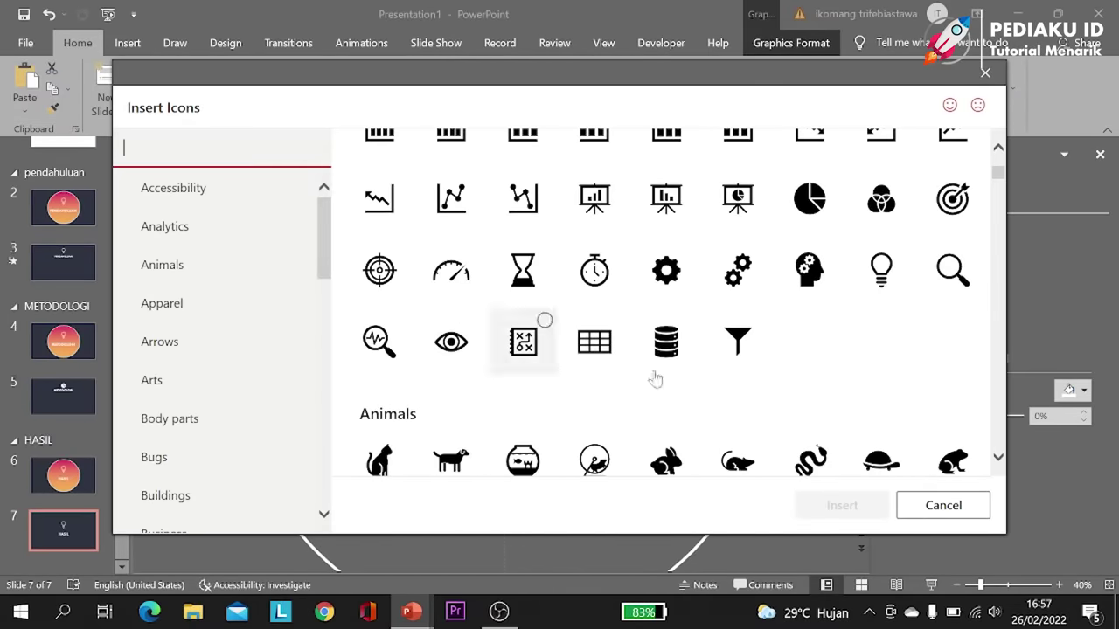
pyautogui.scroll(-2, 653, 379)
pyautogui.scroll(-1, 730, 372)
pyautogui.scroll(1, 751, 319)
pyautogui.scroll(2, 749, 292)
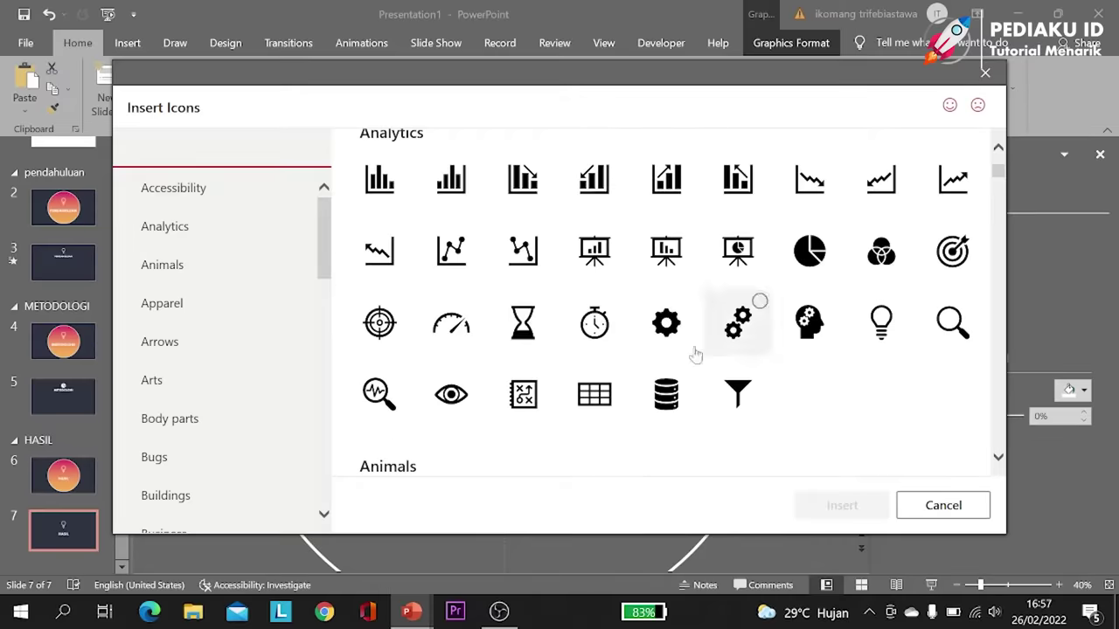
pyautogui.click(450, 252)
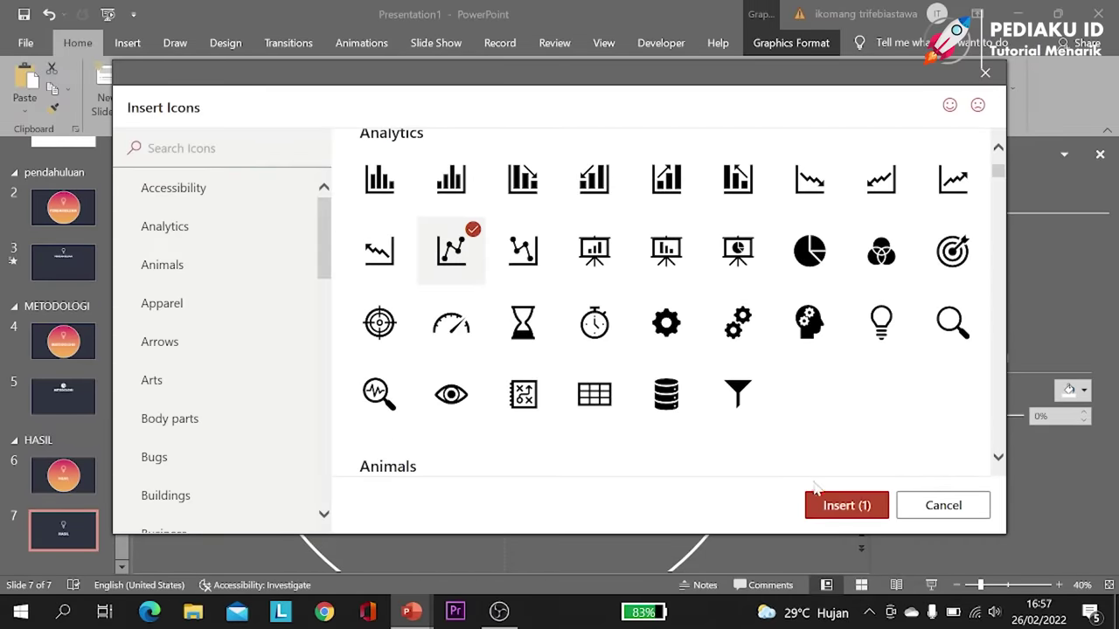
pyautogui.click(836, 507)
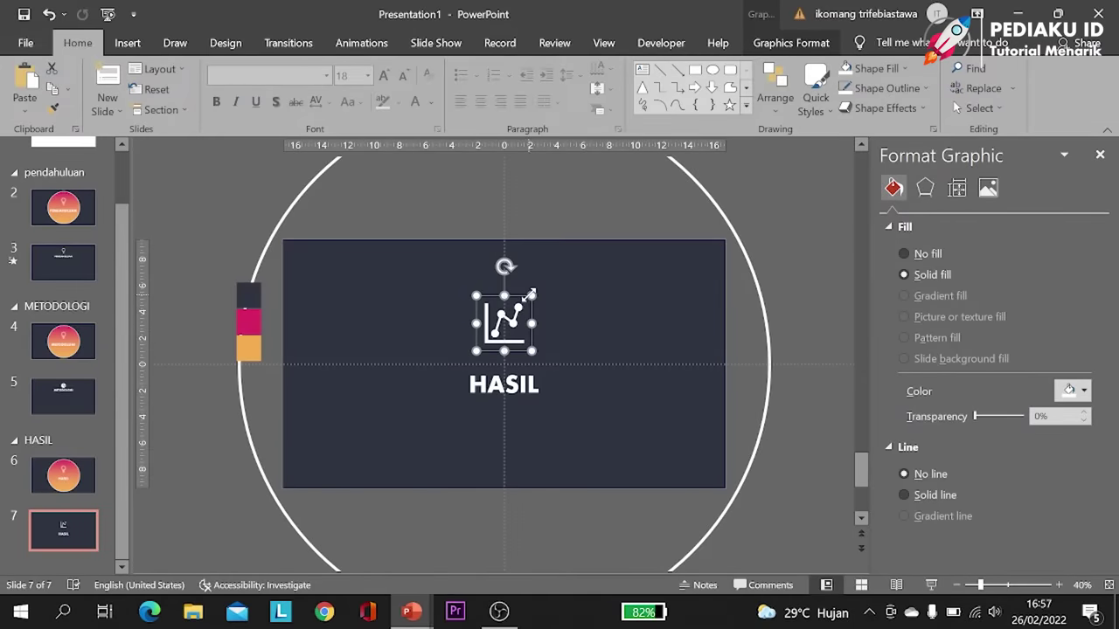
pyautogui.moveTo(528, 297)
pyautogui.mouseDown()
pyautogui.moveTo(501, 303)
pyautogui.moveTo(507, 278)
pyautogui.mouseUp()
# Step: Shrink the HASIL title to 44 pt and move it just under the chart icon
pyautogui.click(505, 383)
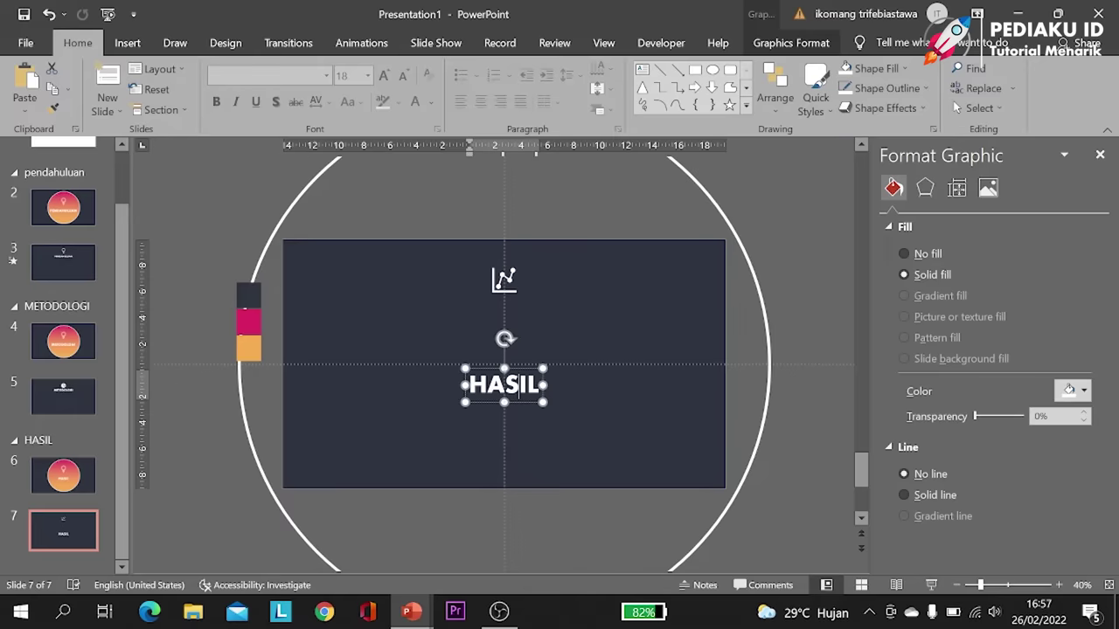
pyautogui.click(403, 75)
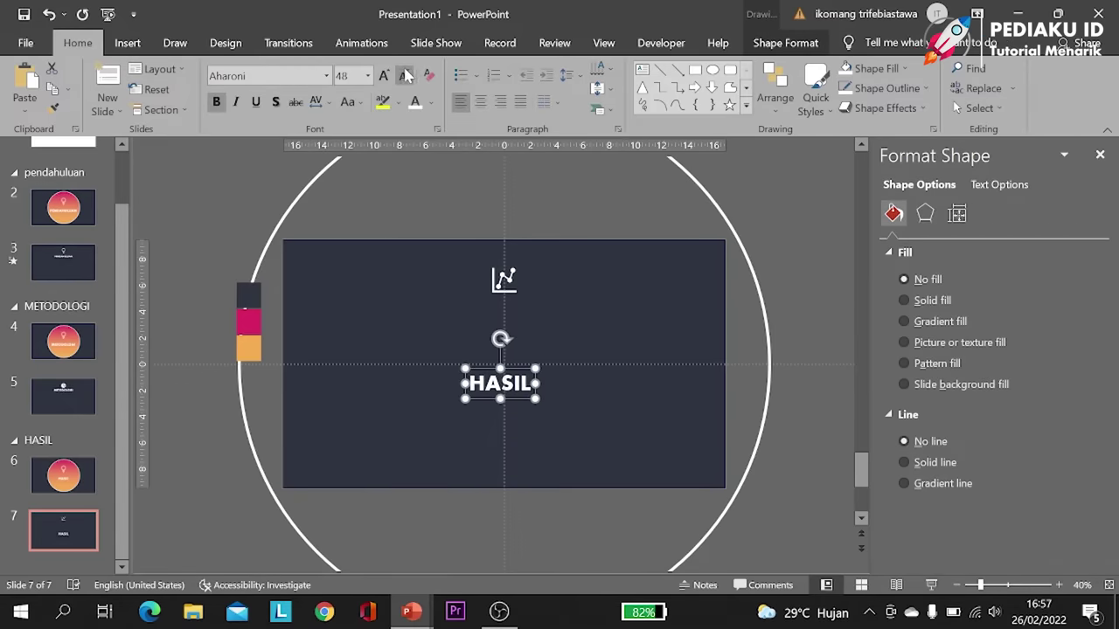
pyautogui.click(403, 75)
pyautogui.moveTo(514, 370); pyautogui.dragTo(522, 304)
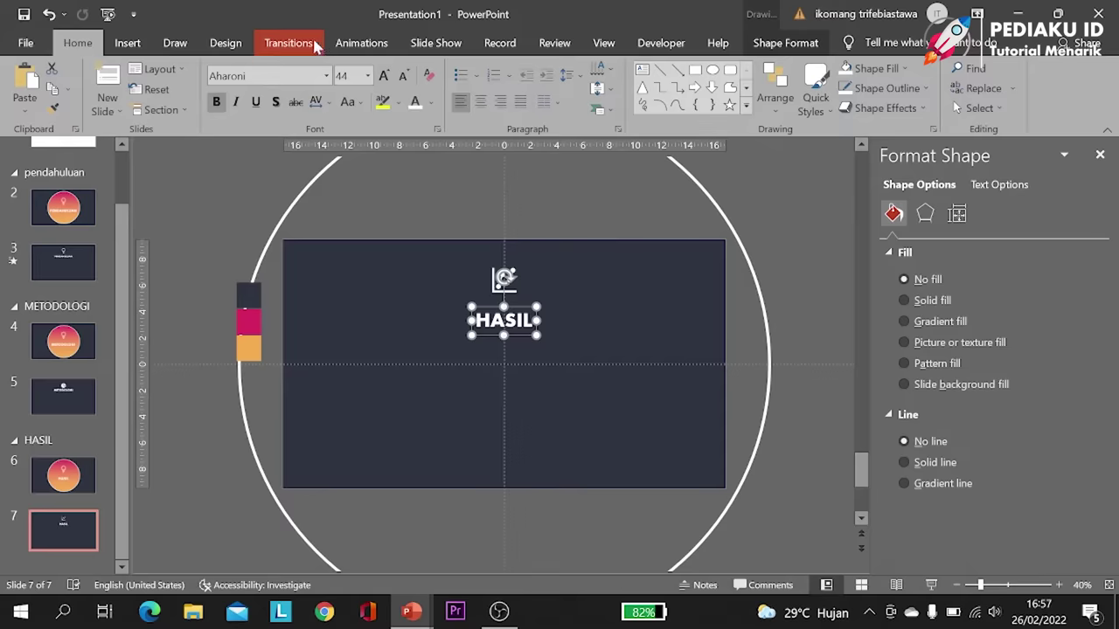
pyautogui.click(288, 43)
# Step: Give slides 7 and 5 a Morph transition with a 01,00 second duration
pyautogui.click(169, 83)
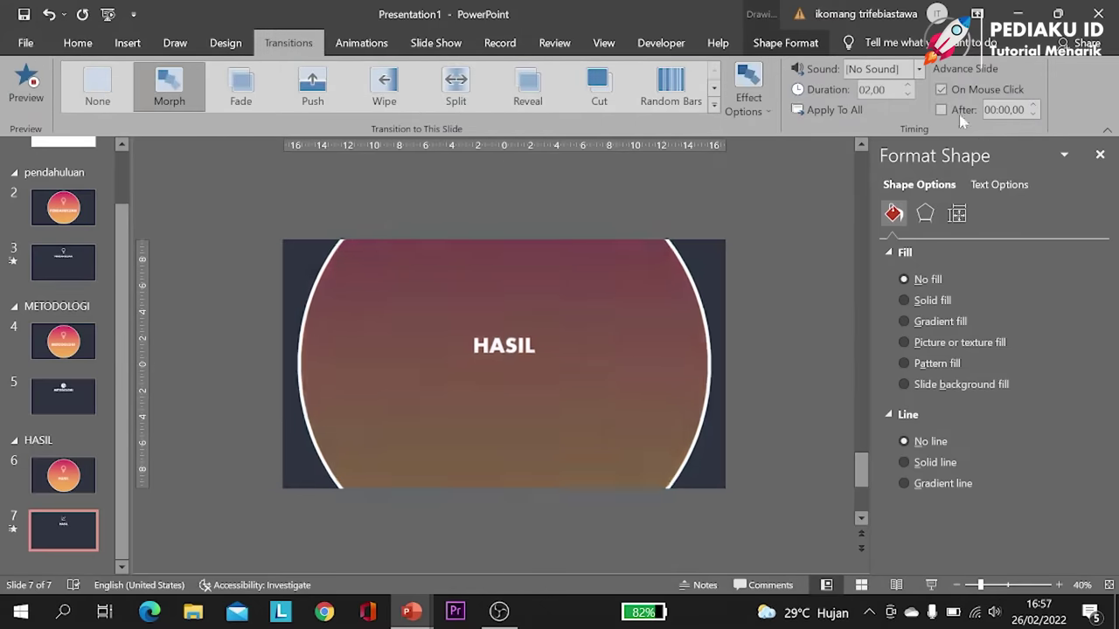
pyautogui.click(909, 94)
pyautogui.click(909, 95)
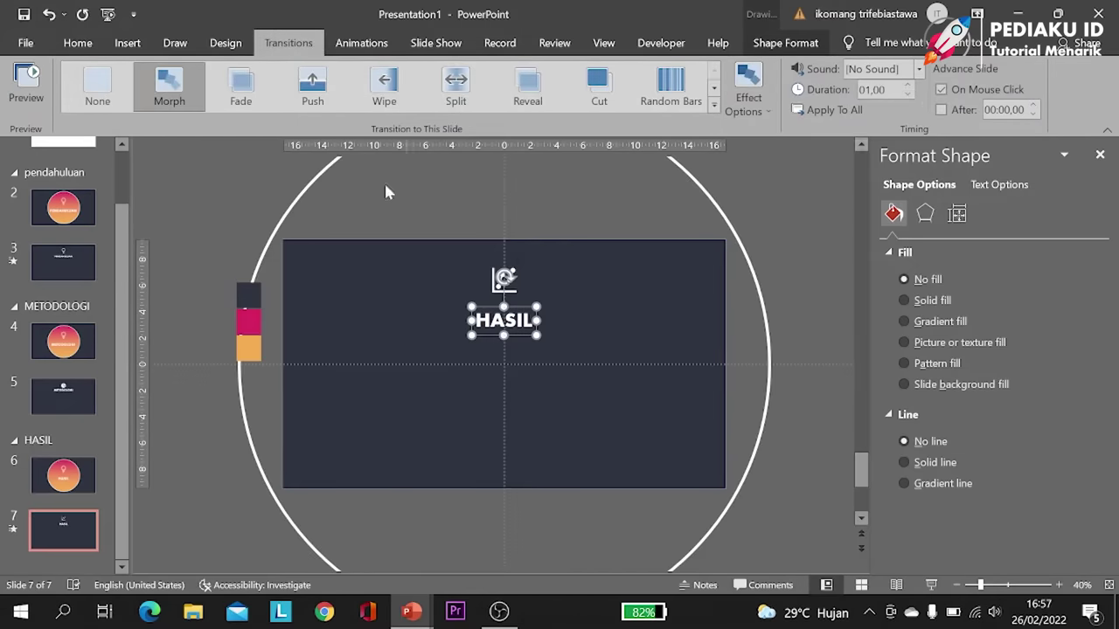
pyautogui.click(63, 396)
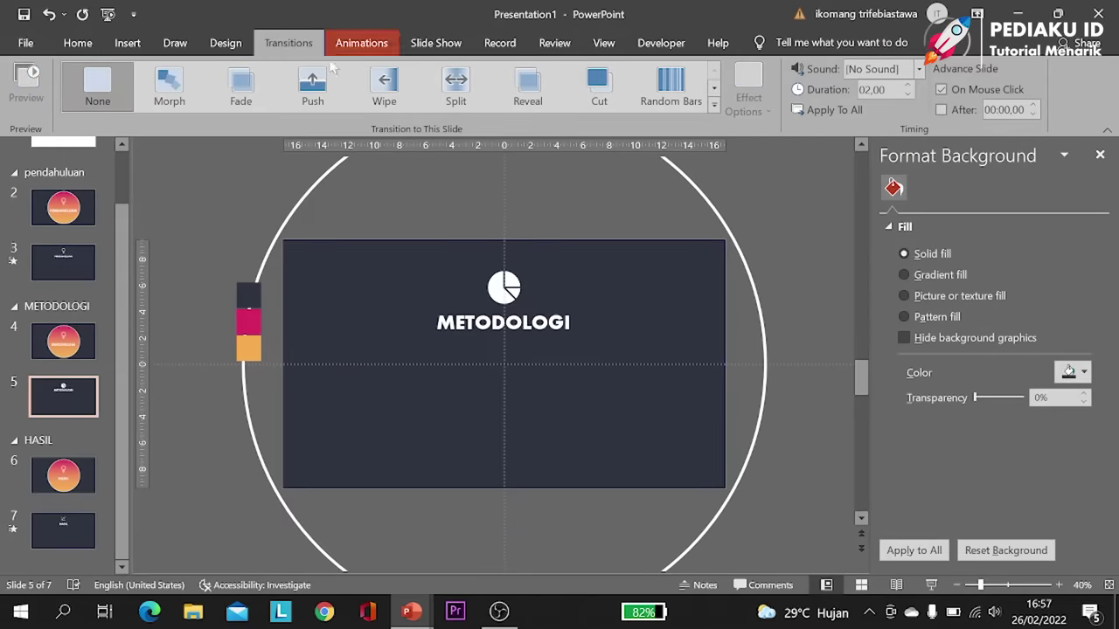
pyautogui.click(181, 76)
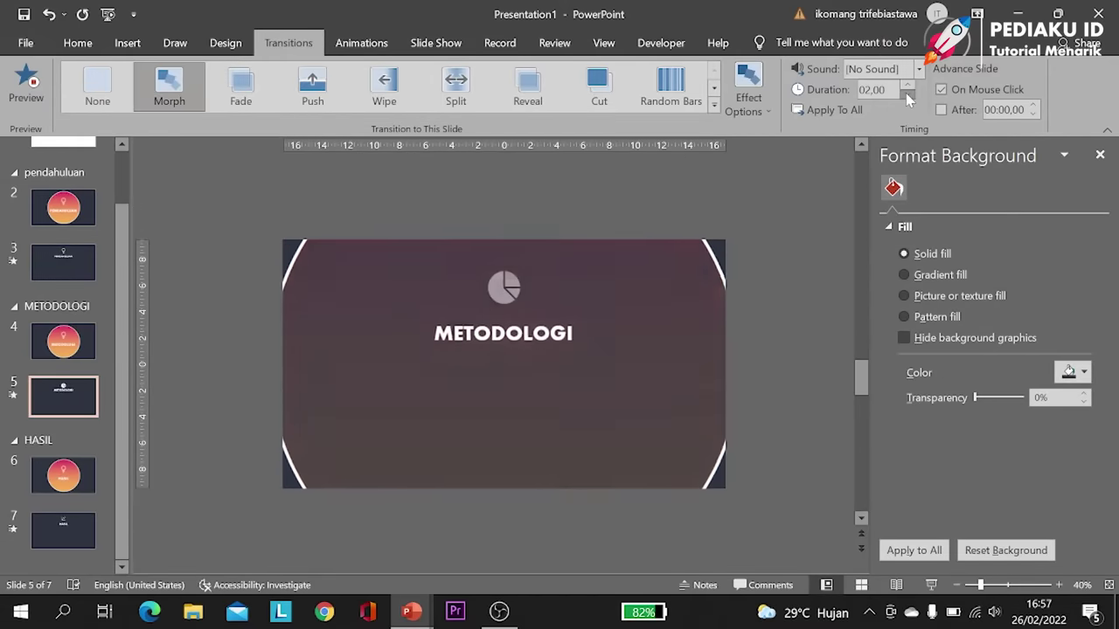
pyautogui.click(906, 93)
pyautogui.click(906, 92)
pyautogui.click(905, 92)
pyautogui.click(906, 93)
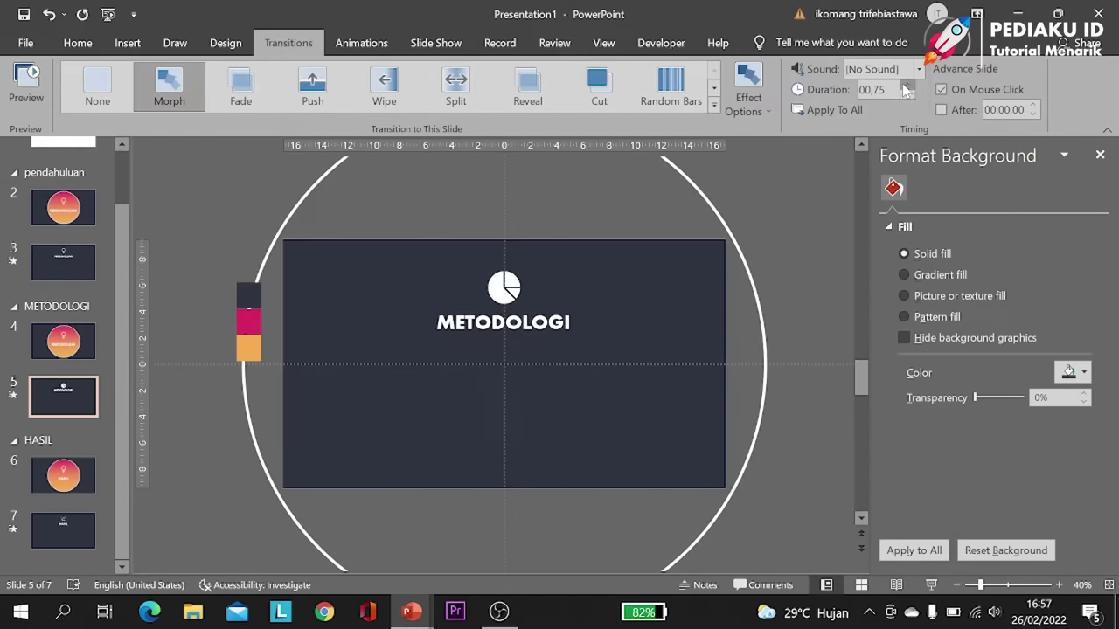
pyautogui.click(906, 86)
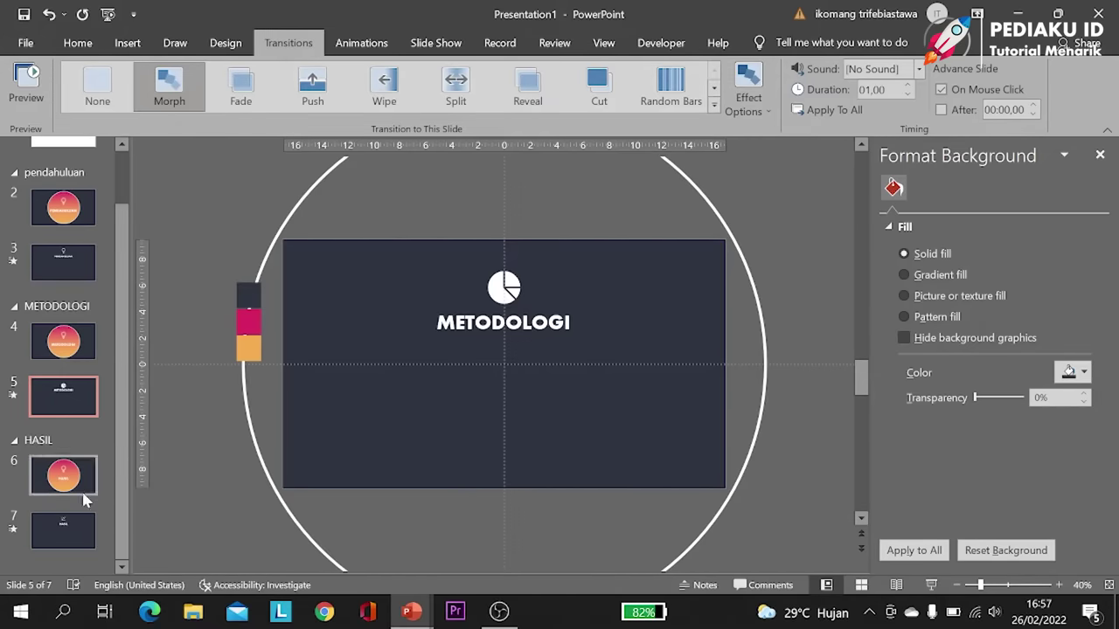
# Step: Return to PENDAHULUAN slide 3 and bring up the open PowerPoint windows
pyautogui.scroll(2, 152, 518)
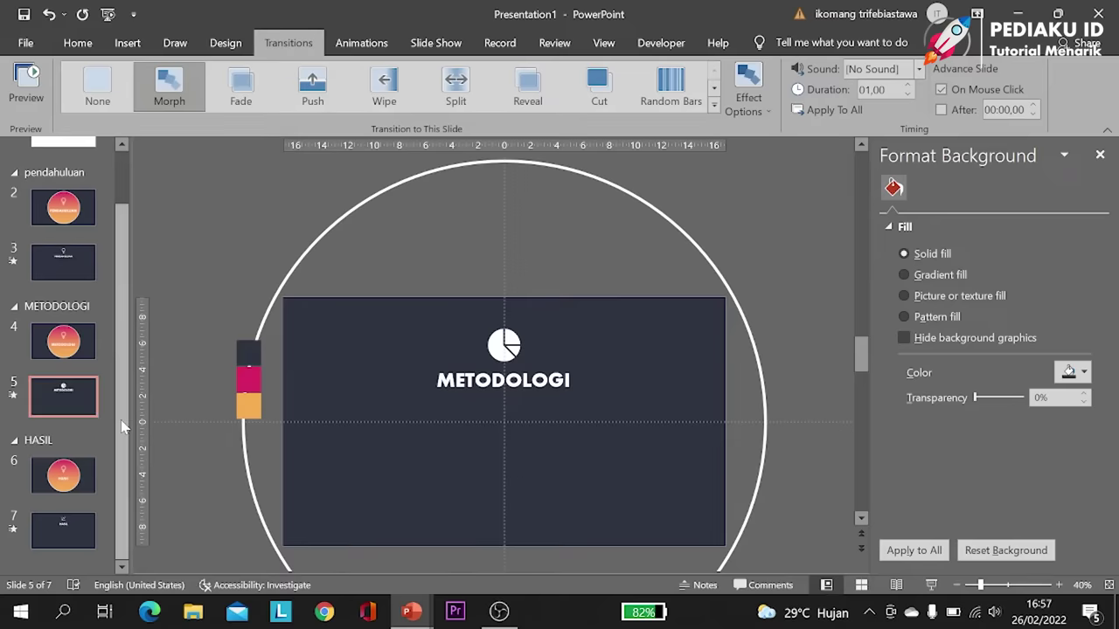
pyautogui.scroll(1, 70, 350)
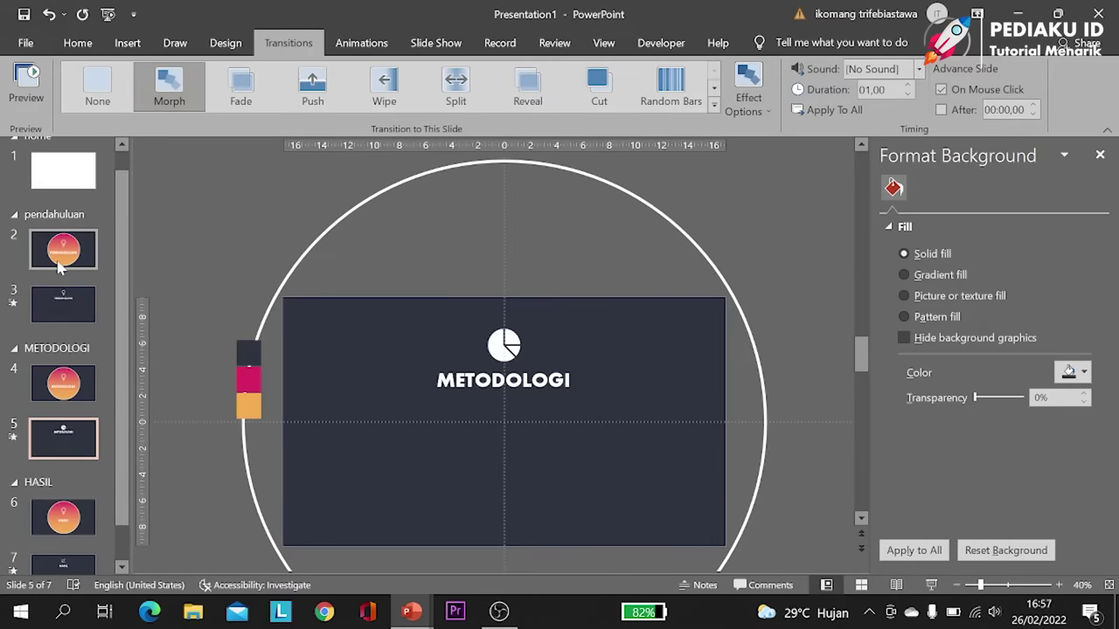
pyautogui.click(59, 267)
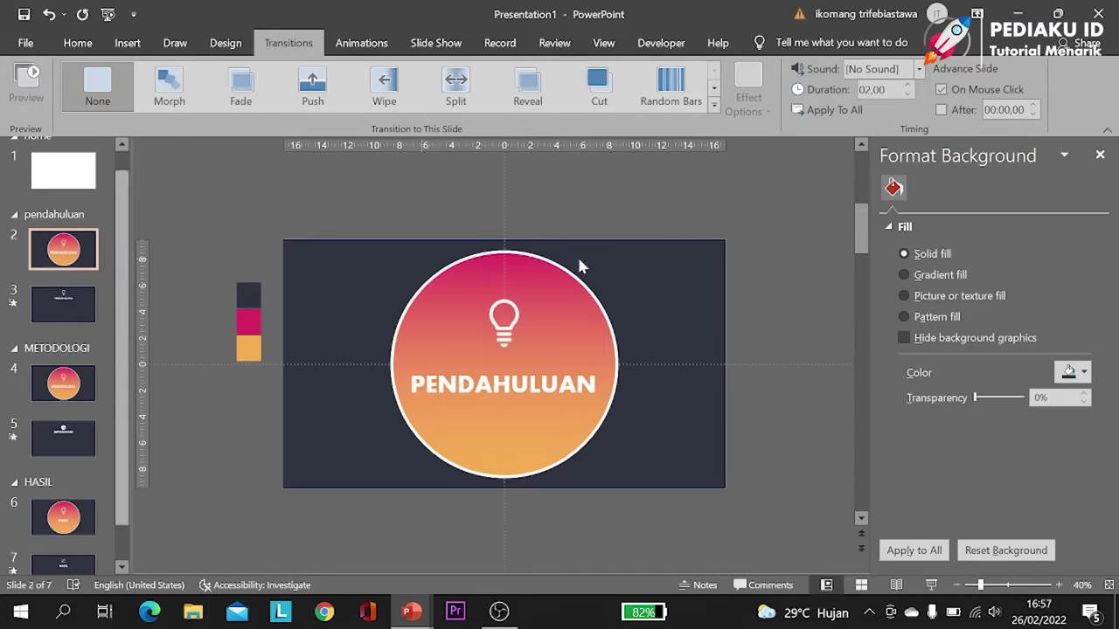
pyautogui.click(44, 319)
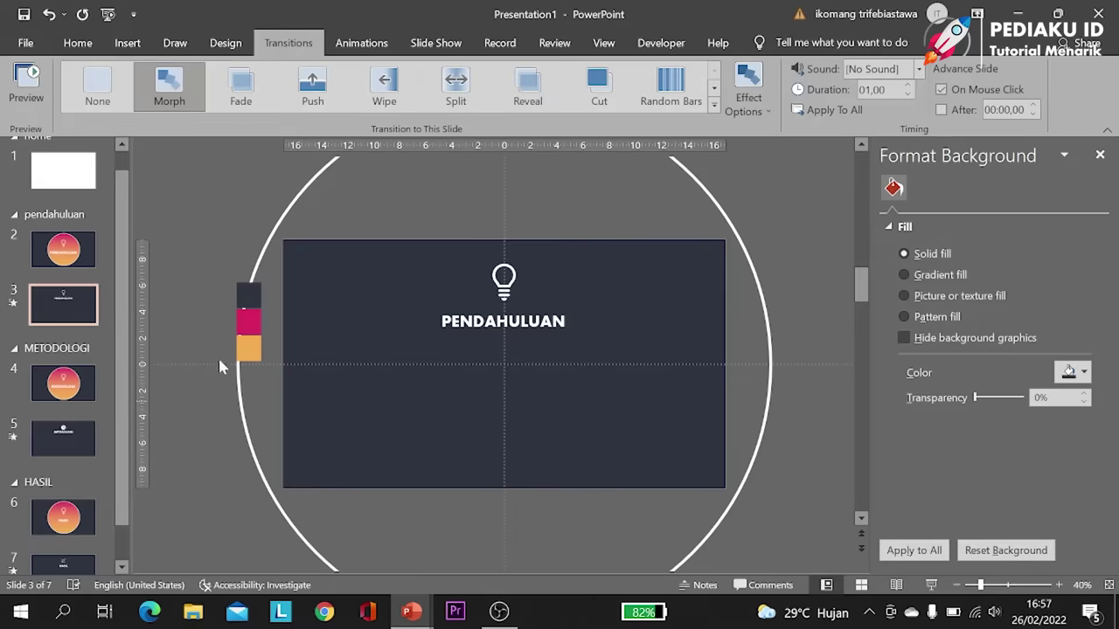
pyautogui.click(412, 612)
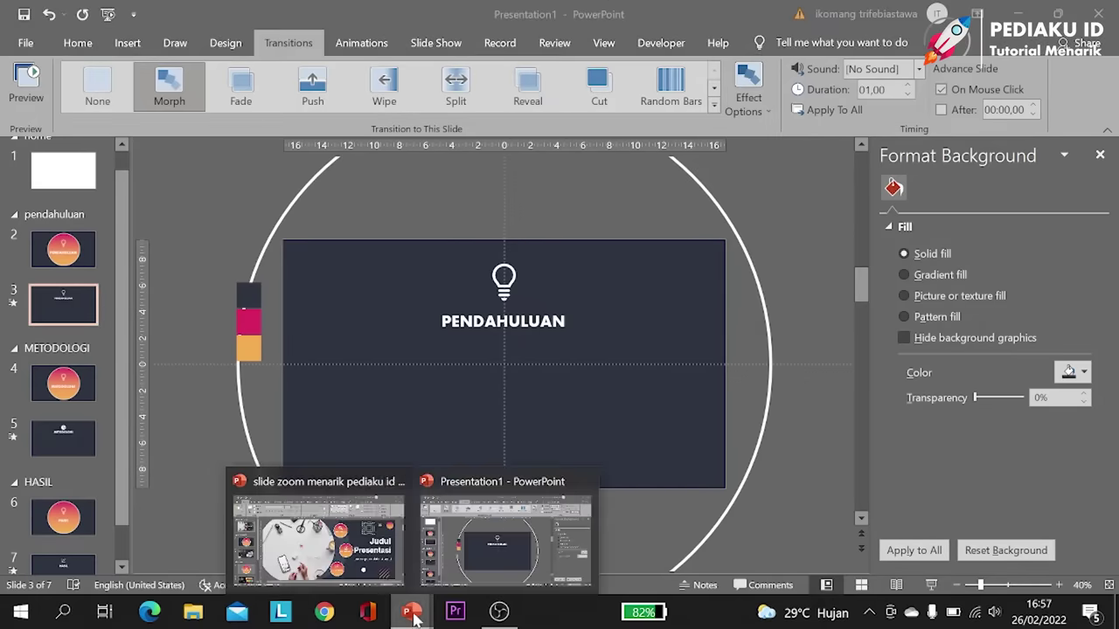
pyautogui.click(317, 533)
pyautogui.click(97, 371)
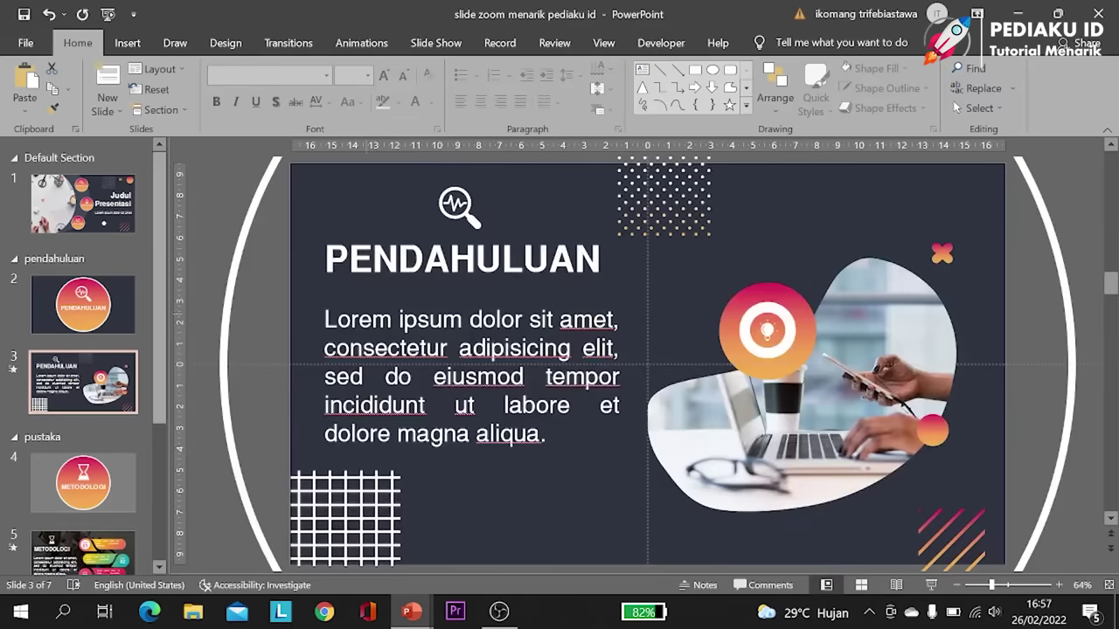
pyautogui.click(443, 320)
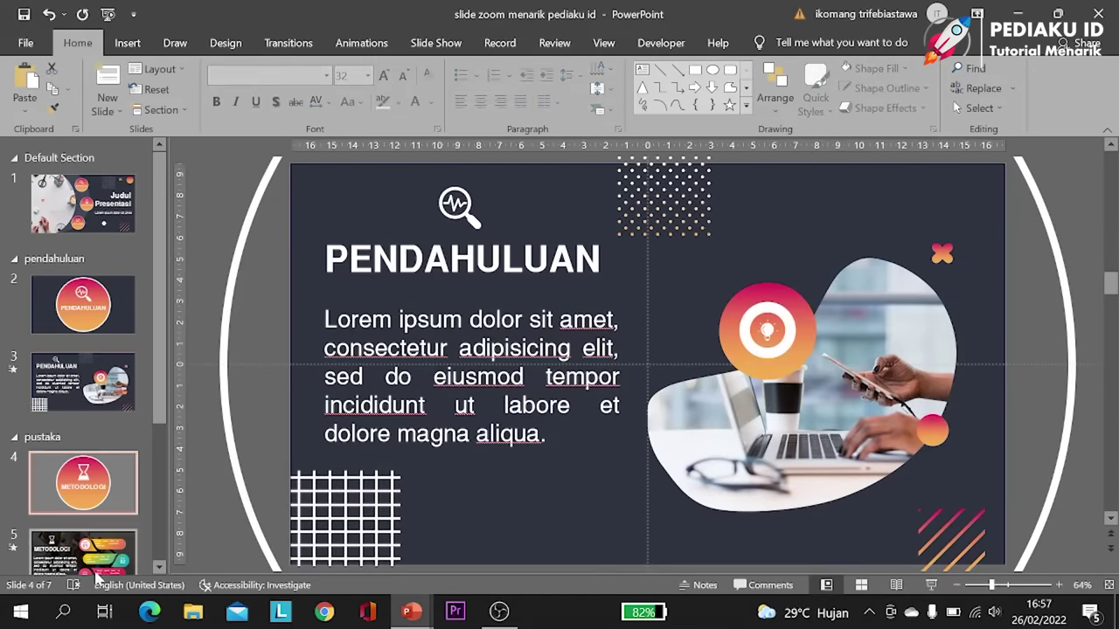
pyautogui.scroll(-2, 293, 407)
pyautogui.scroll(-2, 293, 407)
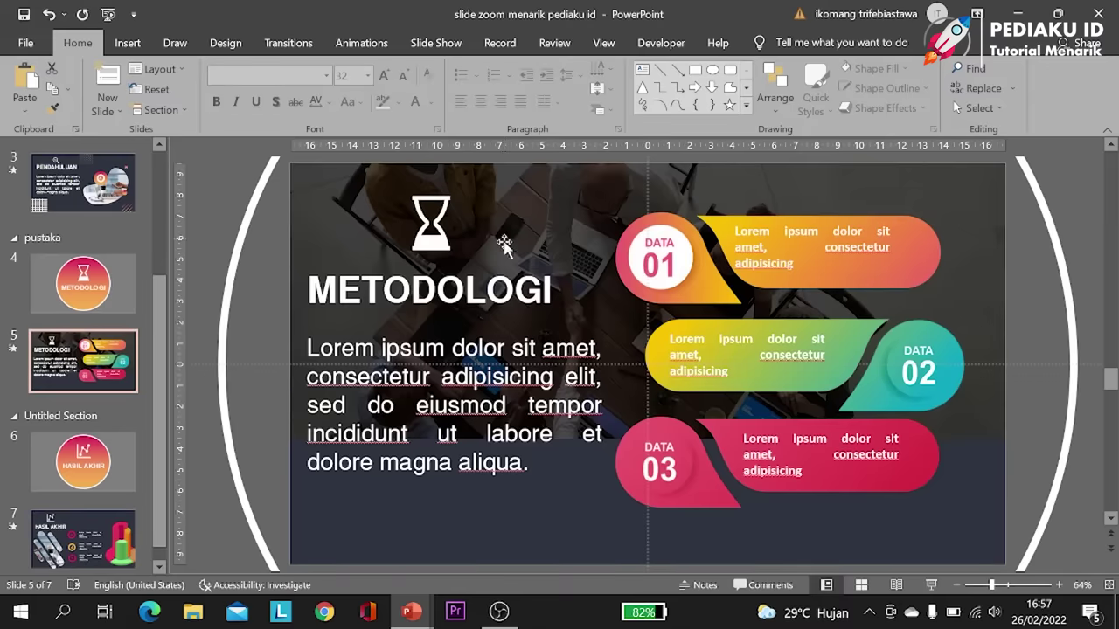
pyautogui.scroll(-1, 109, 472)
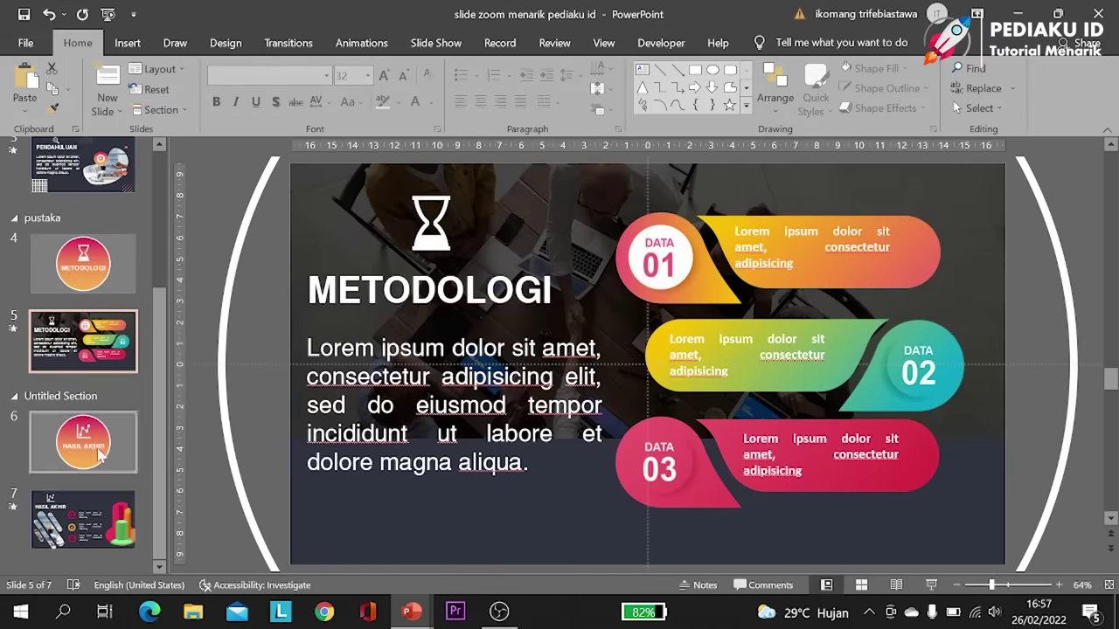
pyautogui.click(101, 516)
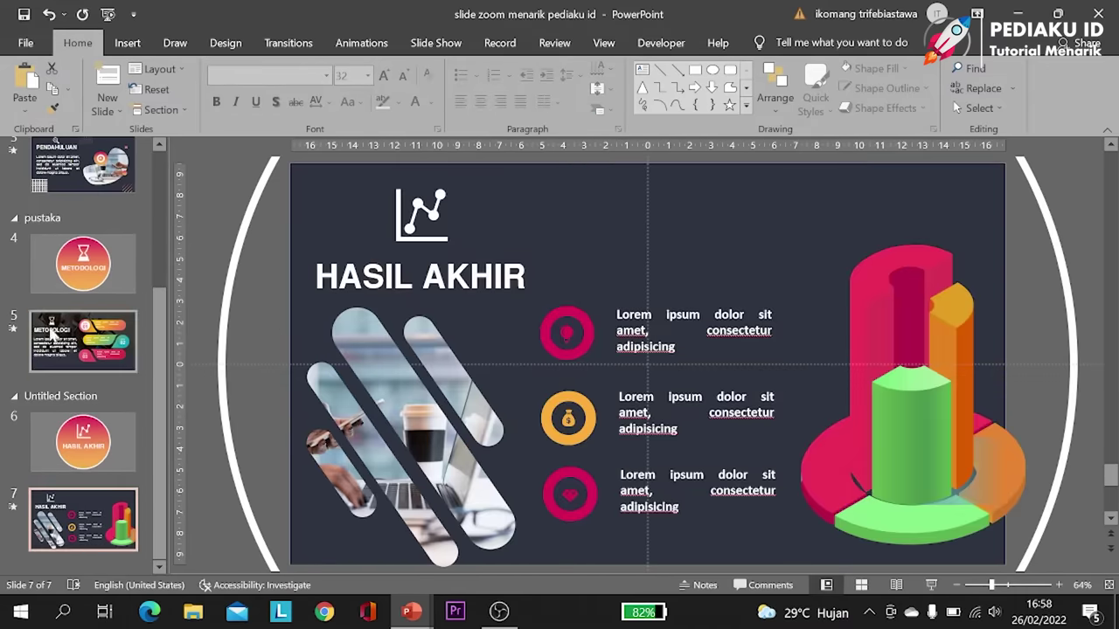
pyautogui.scroll(4, 83, 367)
pyautogui.click(411, 615)
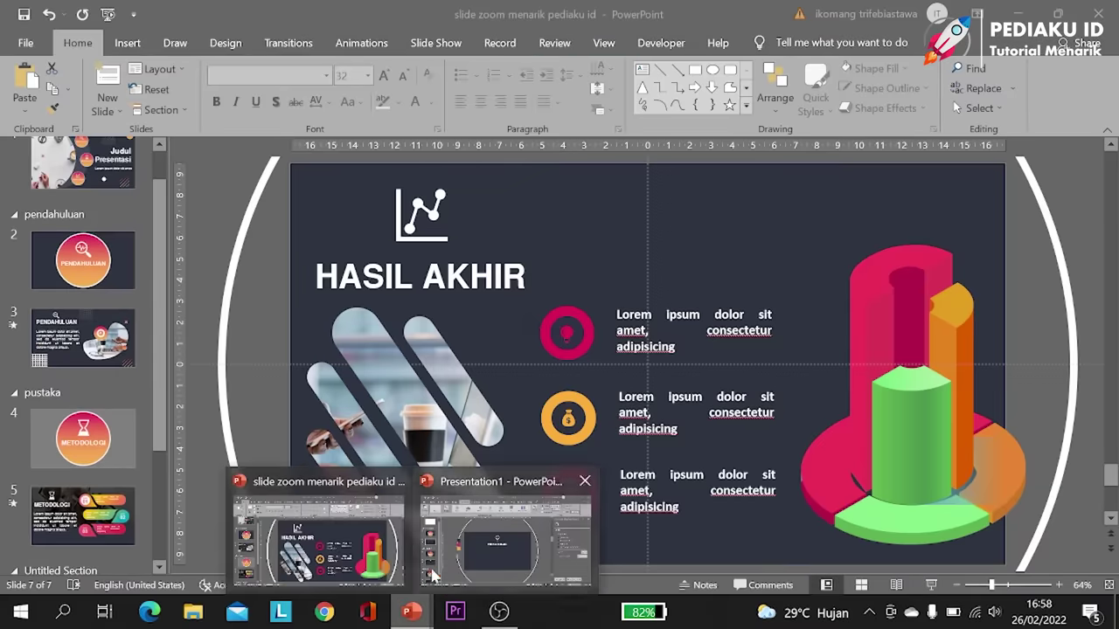
pyautogui.click(512, 536)
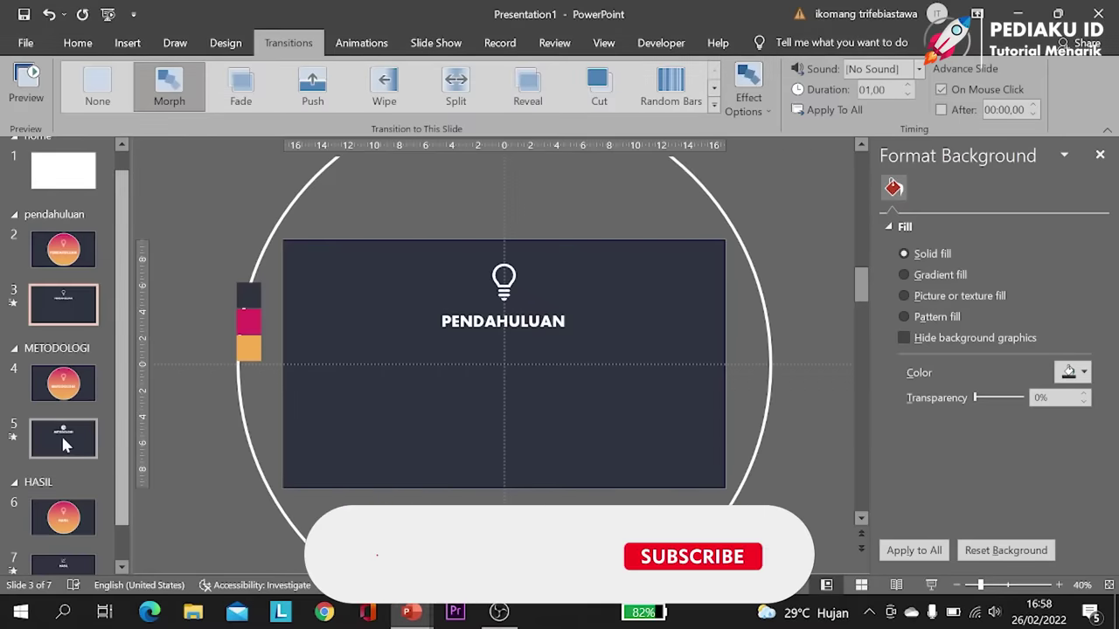
pyautogui.click(63, 525)
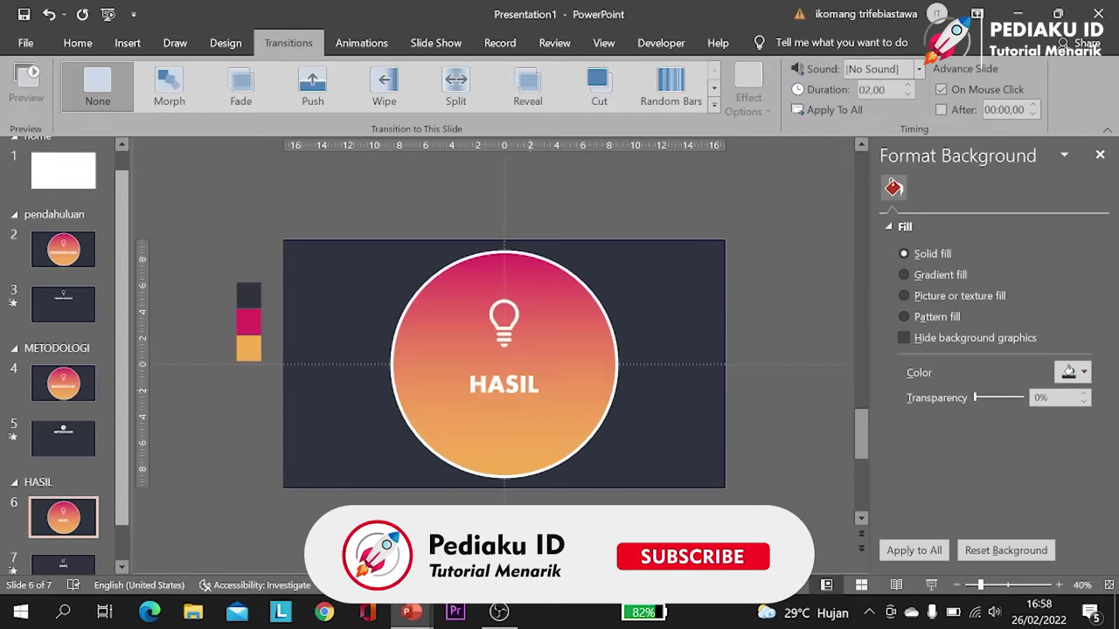
# Step: Change slide 6's label from HASIL to HASIL AKHIR
pyautogui.click(507, 385)
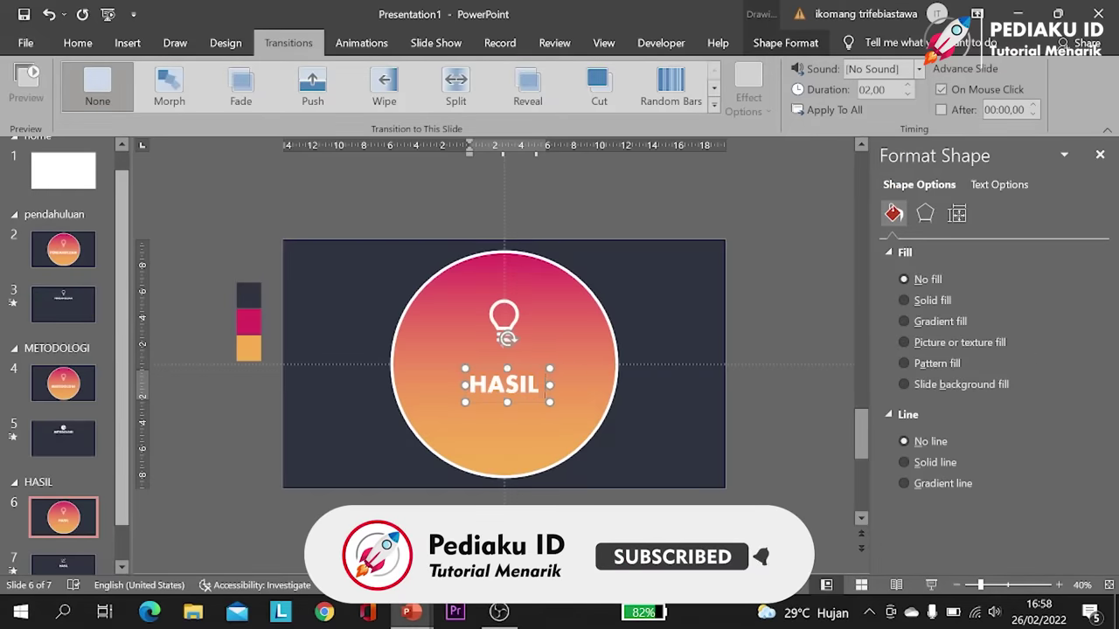
pyautogui.write('AHI')
pyautogui.press('BackSpace')
pyautogui.press('BackSpace')
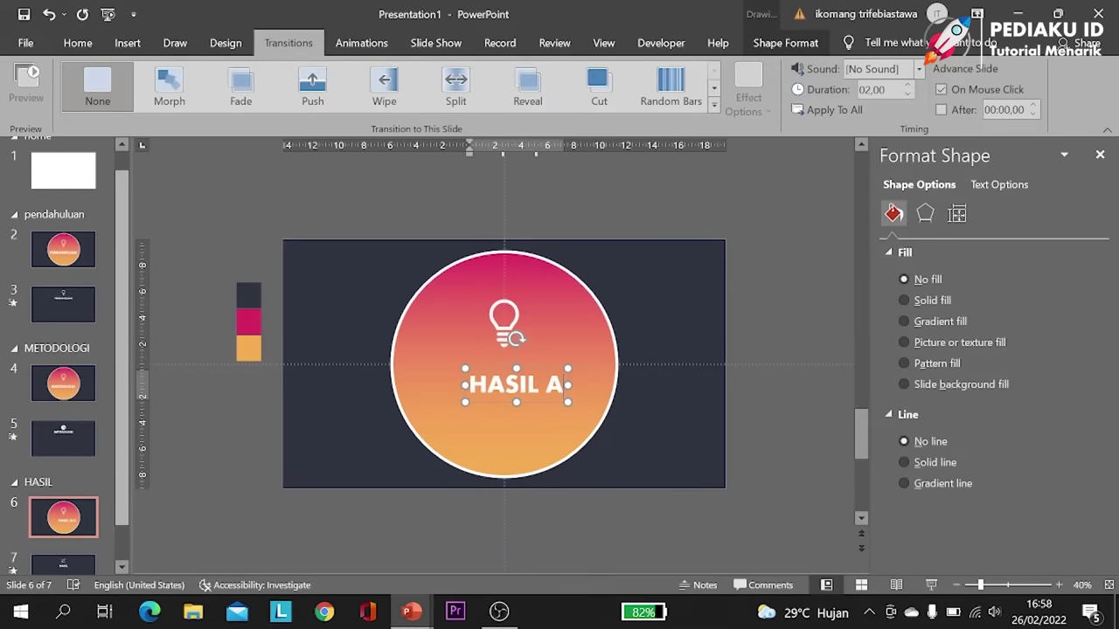
pyautogui.write('KHIR')
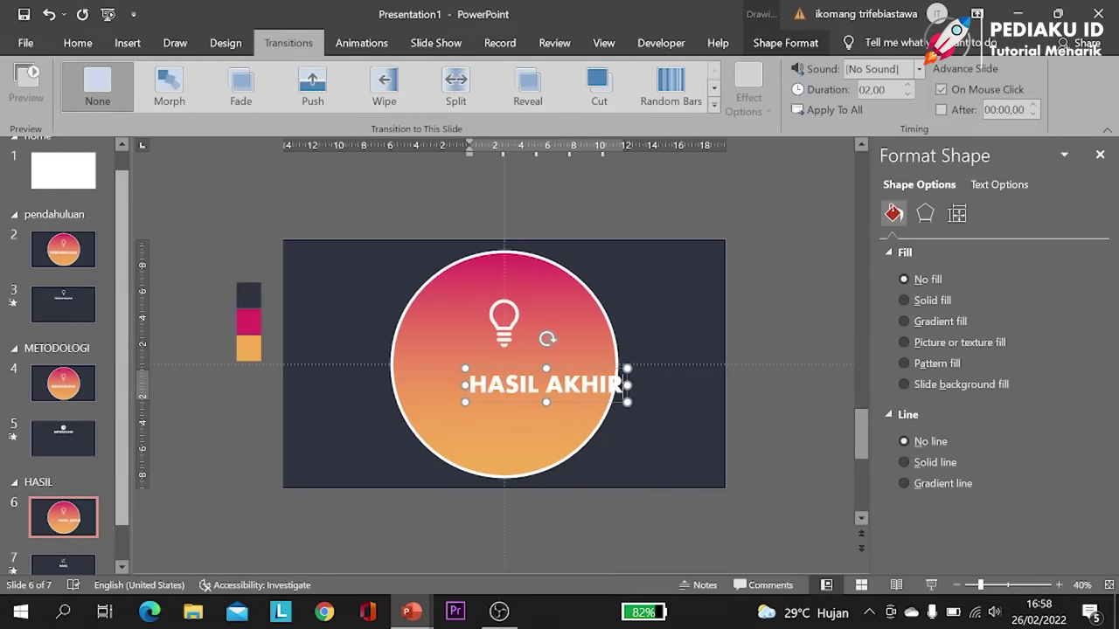
pyautogui.press('Escape')
# Step: Centre the HASIL AKHIR label horizontally with Align Center, then open slide 7
pyautogui.click(808, 46)
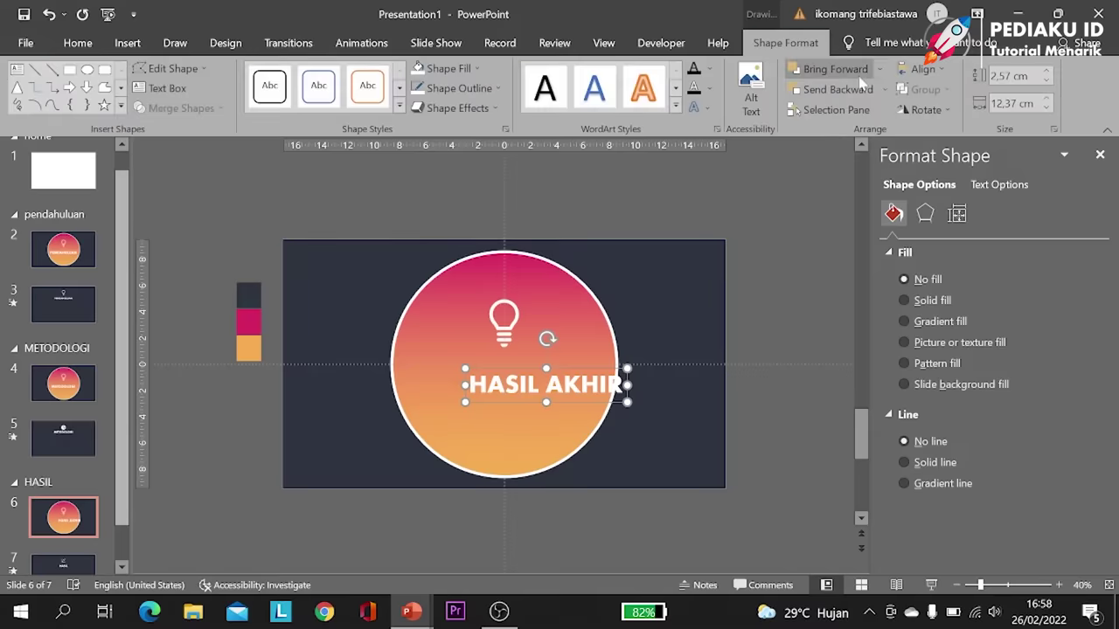
pyautogui.click(922, 68)
pyautogui.click(935, 108)
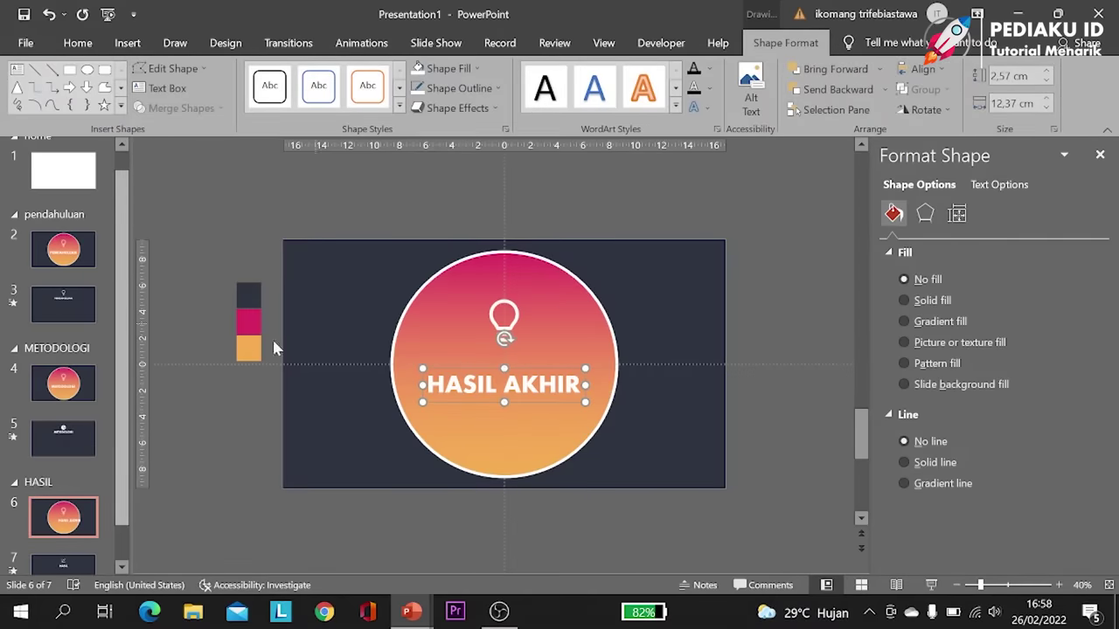
pyautogui.click(96, 492)
pyautogui.click(75, 564)
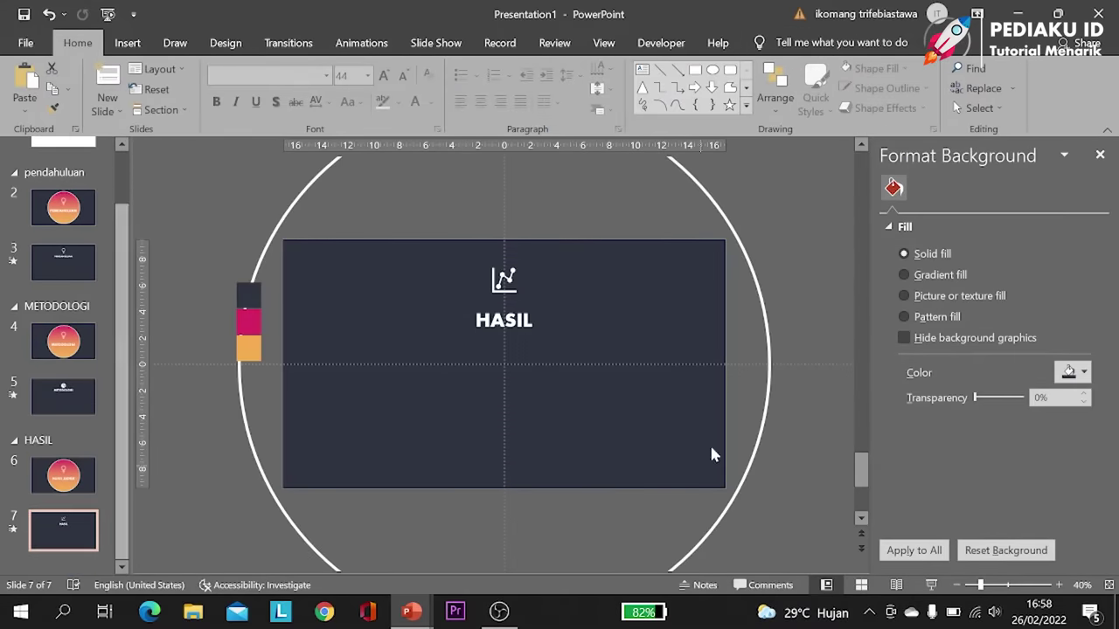
# Step: Rename slide 7's heading to HASIL AKHIR and centre it horizontally on the slide
pyautogui.click(522, 320)
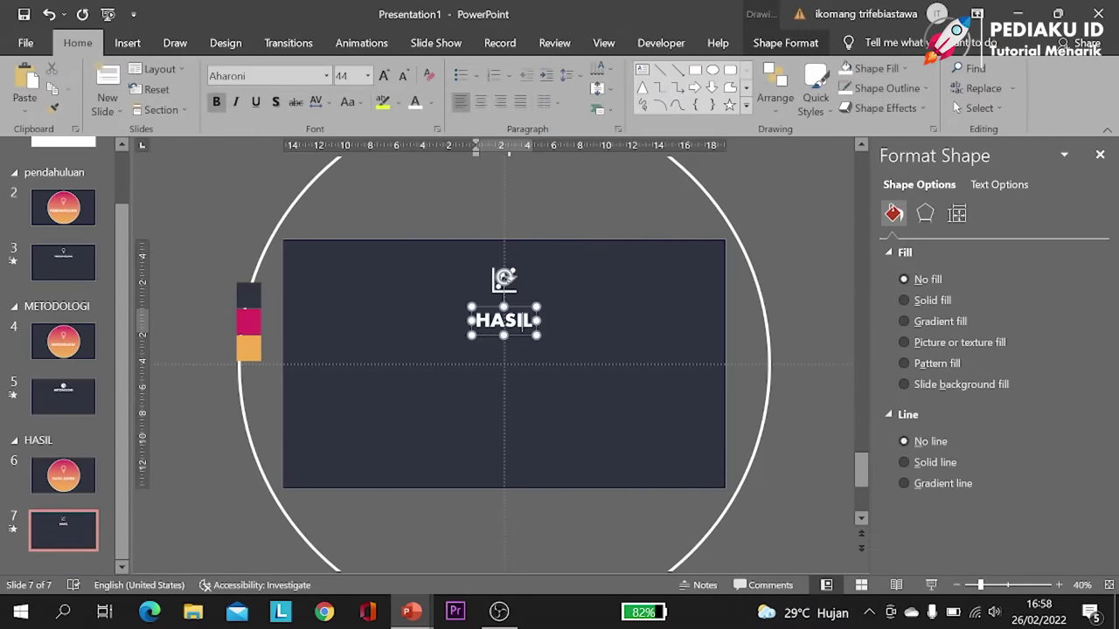
pyautogui.write(' AKHR')
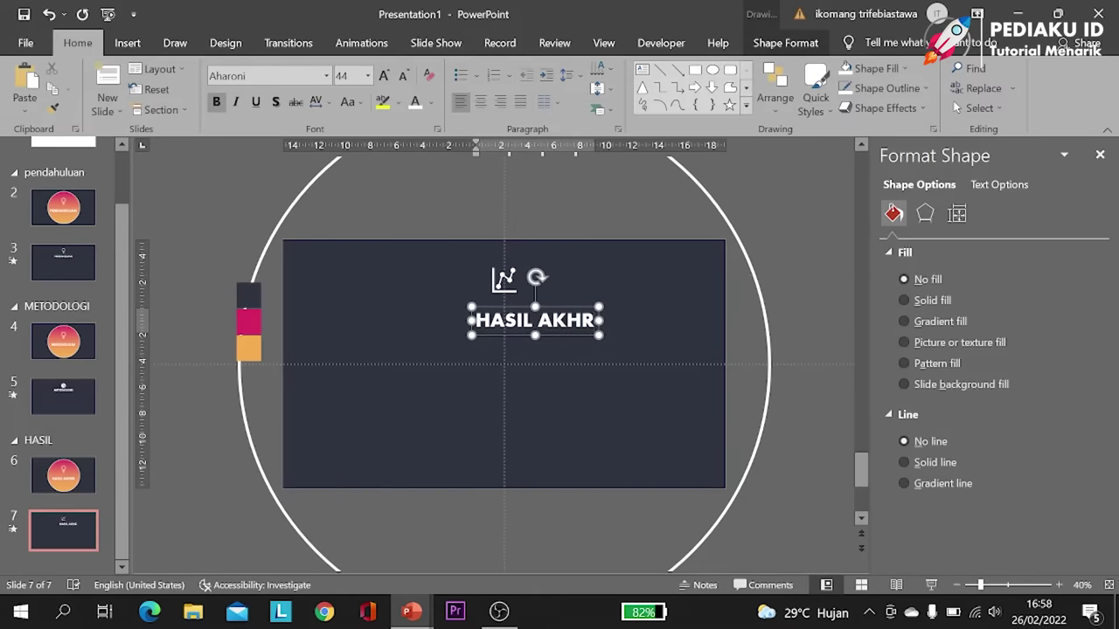
pyautogui.press('BackSpace')
pyautogui.write('IR')
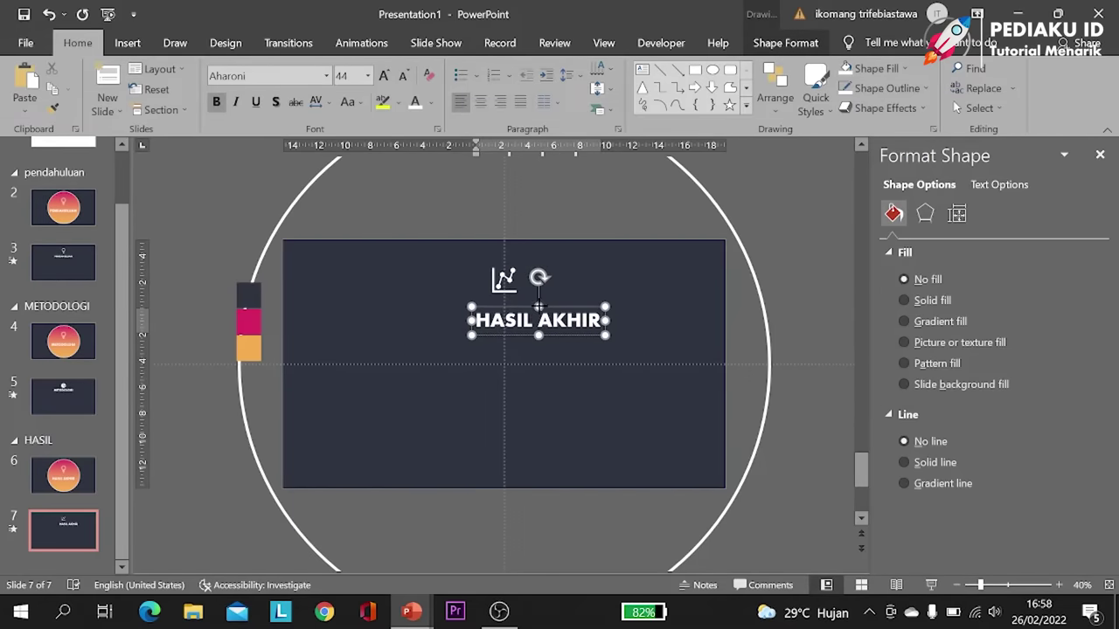
pyautogui.click(785, 43)
pyautogui.click(923, 69)
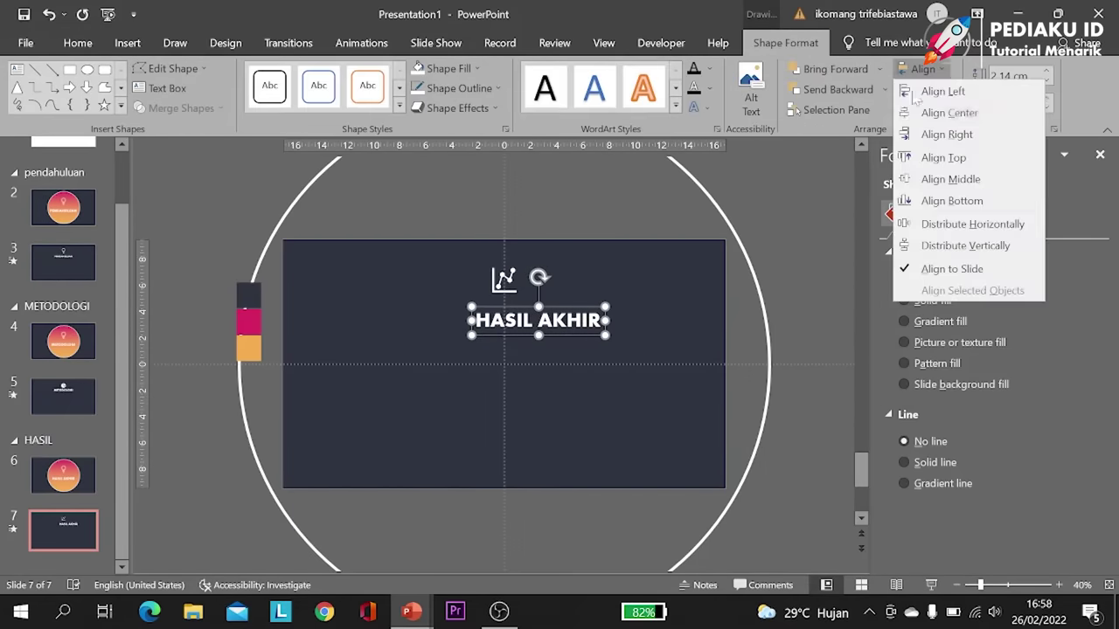
pyautogui.click(949, 112)
pyautogui.press('Escape')
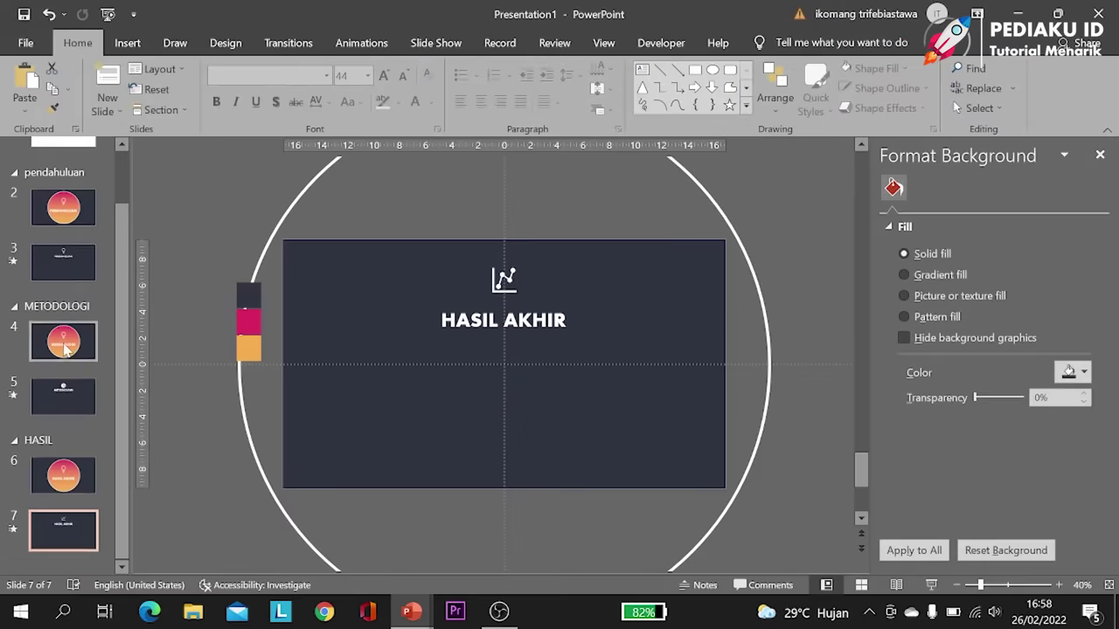
# Step: Review the section slides, give blank slide 1 a dark navy background, then switch to the template deck
pyautogui.click(77, 267)
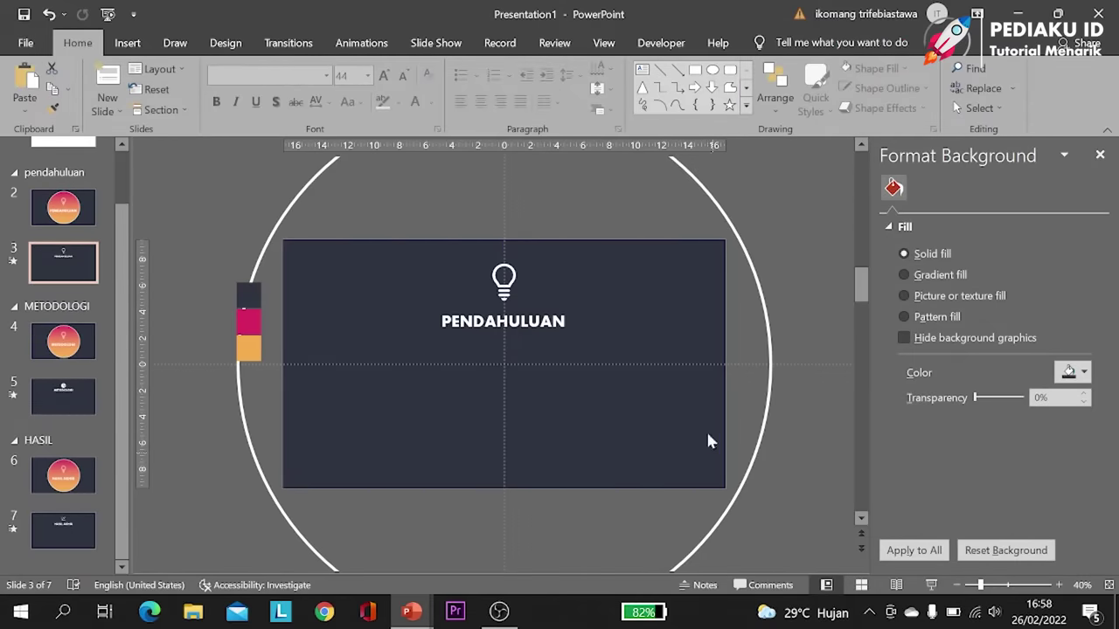
pyautogui.click(63, 396)
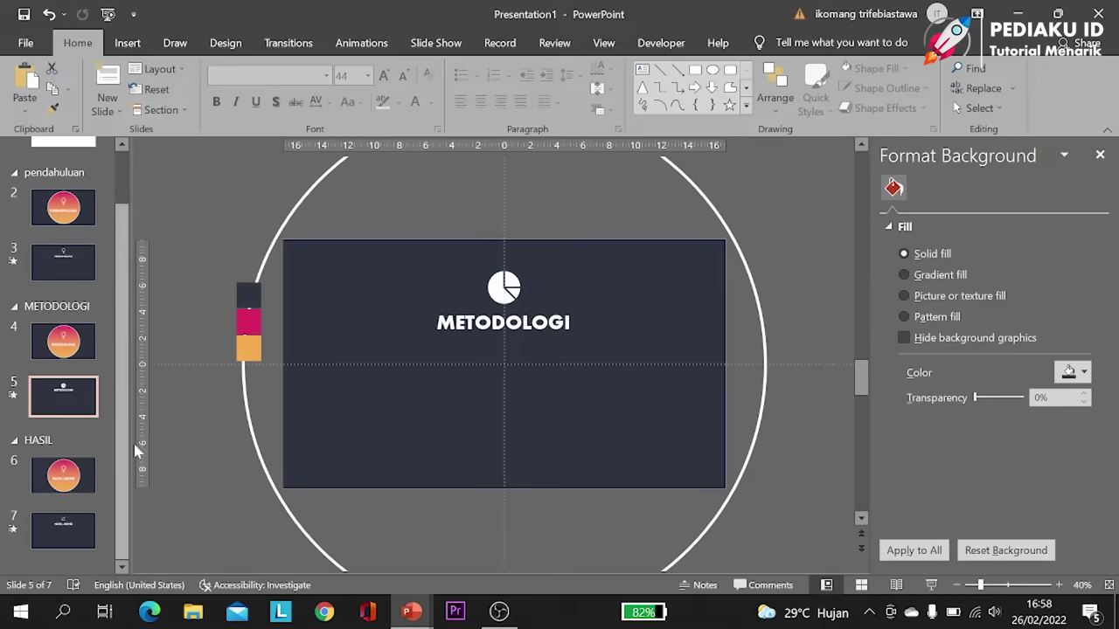
pyautogui.click(78, 534)
pyautogui.scroll(1, 77, 349)
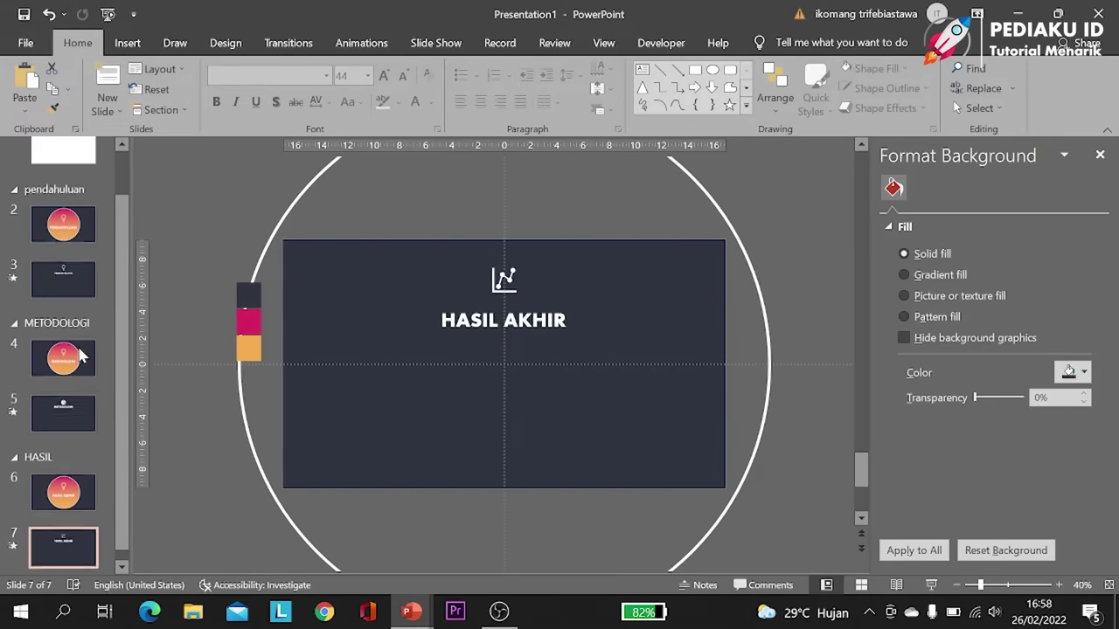
pyautogui.click(63, 193)
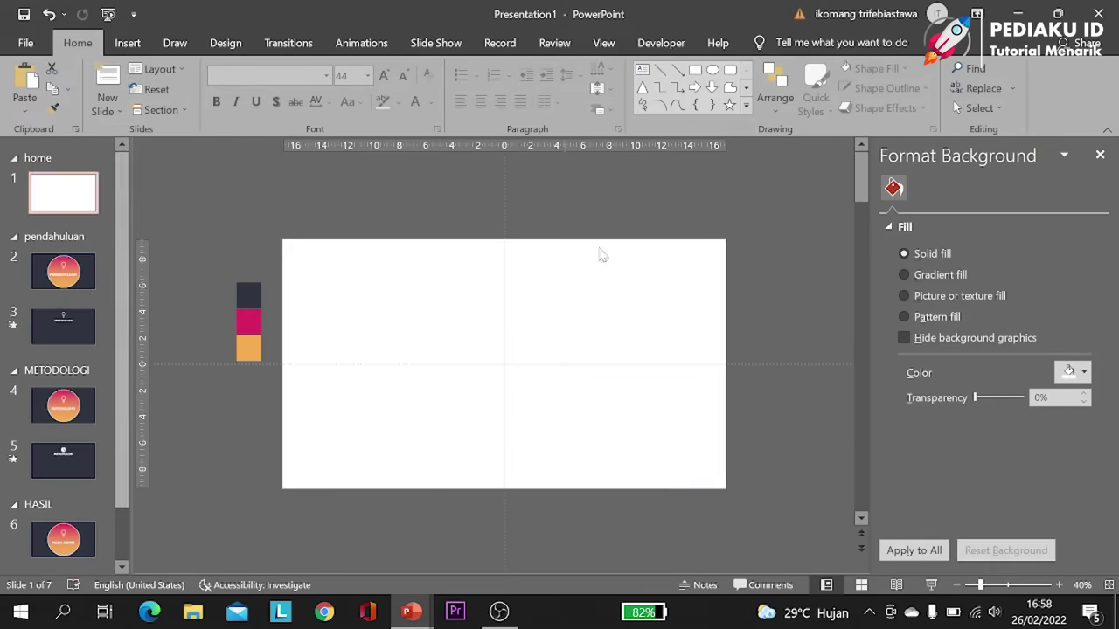
pyautogui.rightClick(394, 294)
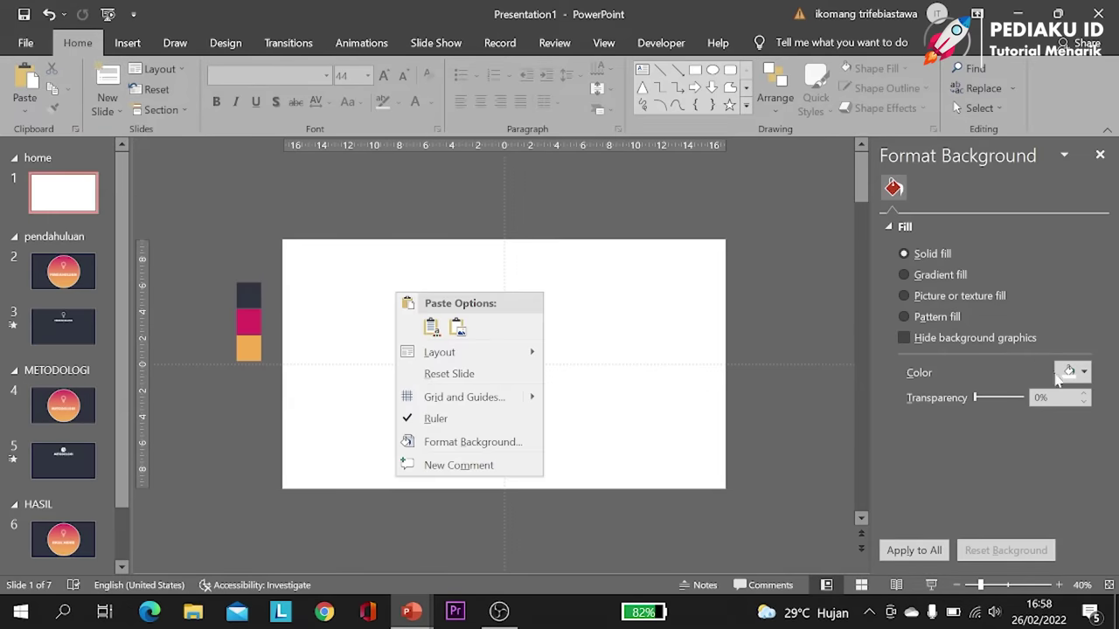
pyautogui.click(1084, 372)
pyautogui.click(999, 321)
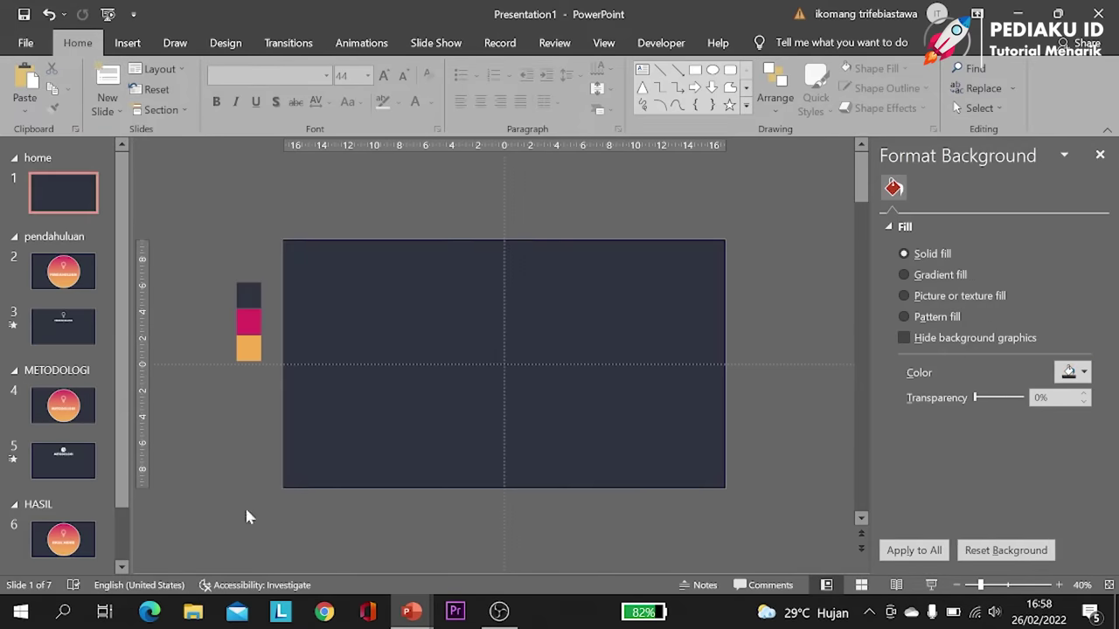
pyautogui.moveTo(411, 611)
pyautogui.click(323, 537)
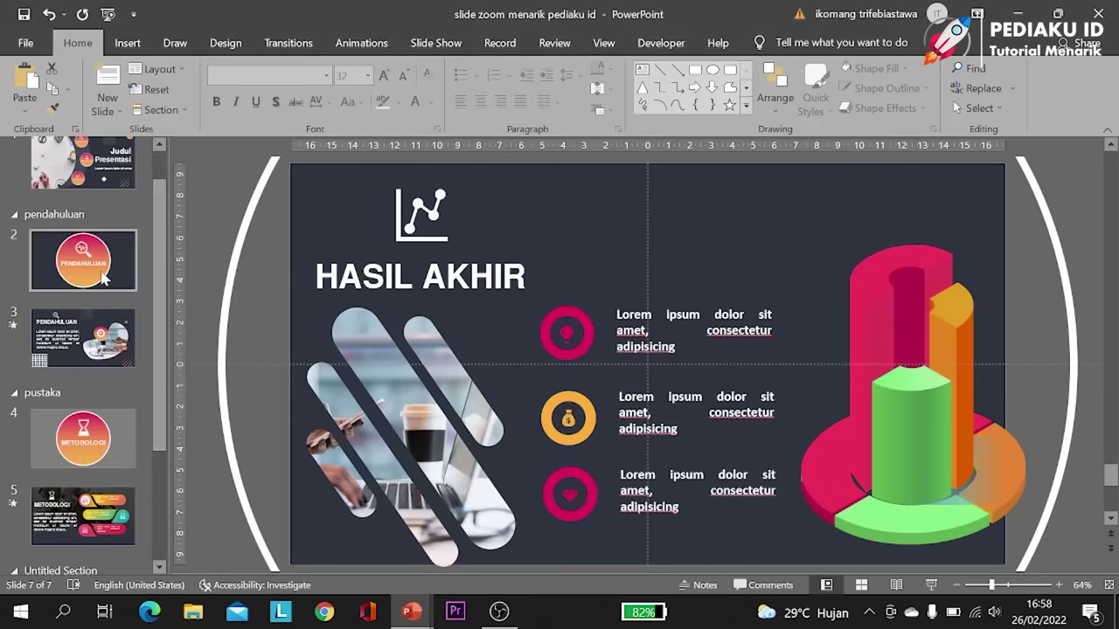
# Step: Show the template's title slide zoomed out and marquee-select all of its design elements
pyautogui.scroll(2, 83, 262)
pyautogui.click(87, 210)
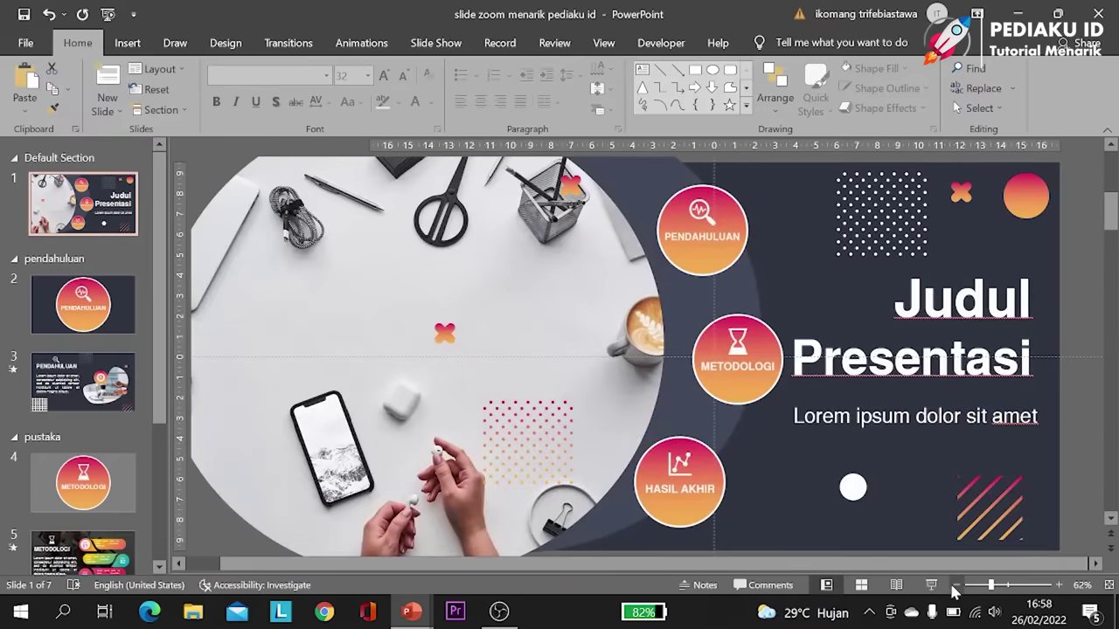
pyautogui.click(956, 584)
pyautogui.click(392, 339)
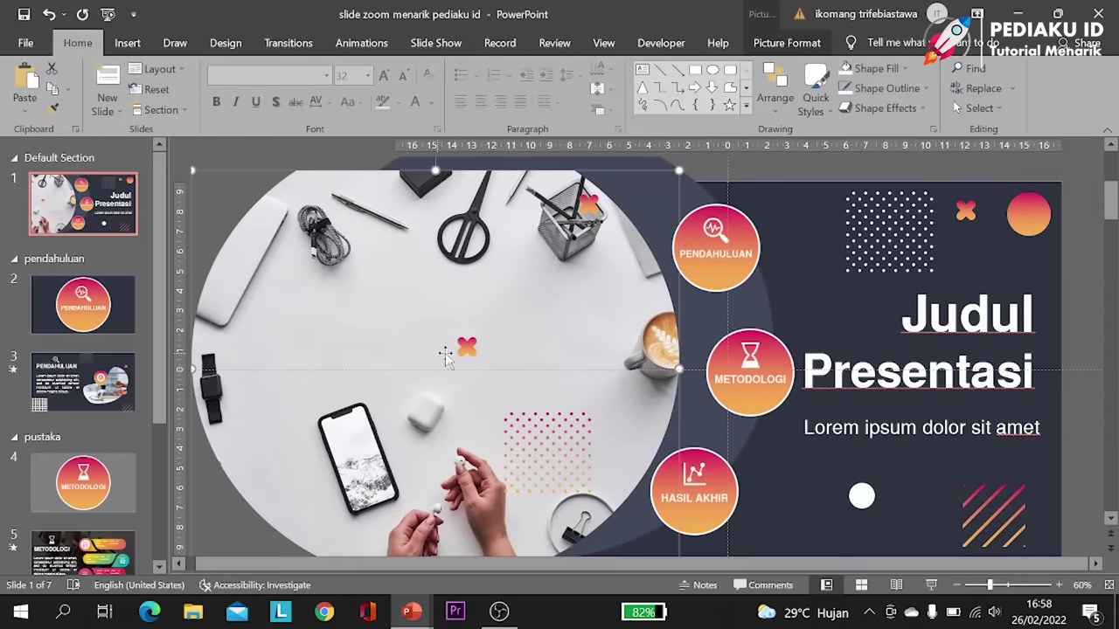
pyautogui.click(956, 585)
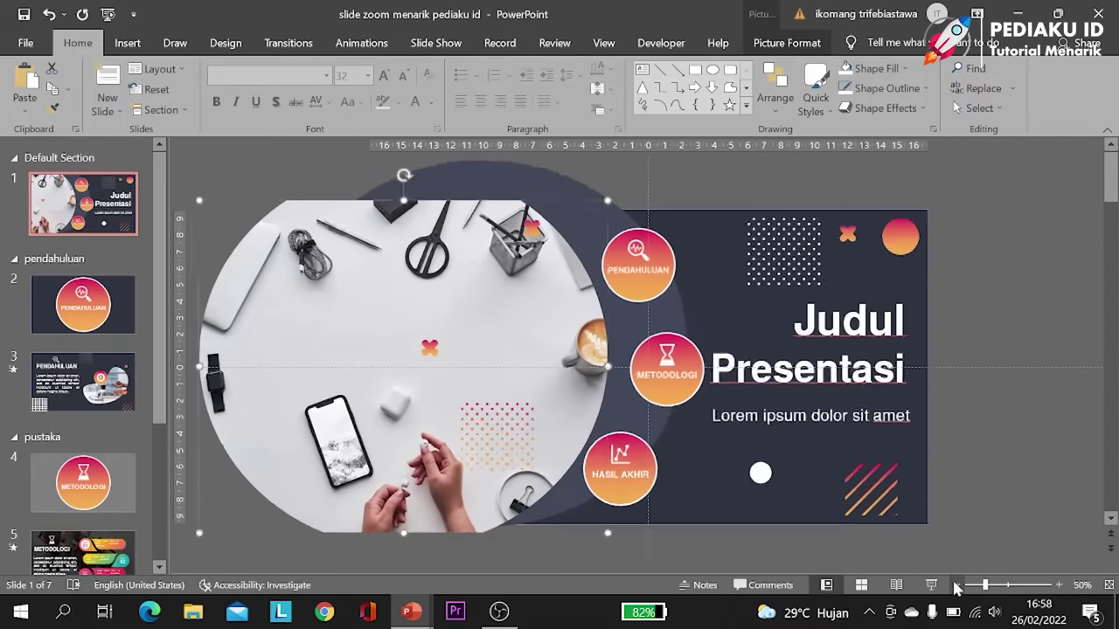
pyautogui.click(956, 585)
pyautogui.moveTo(947, 199); pyautogui.dragTo(281, 546)
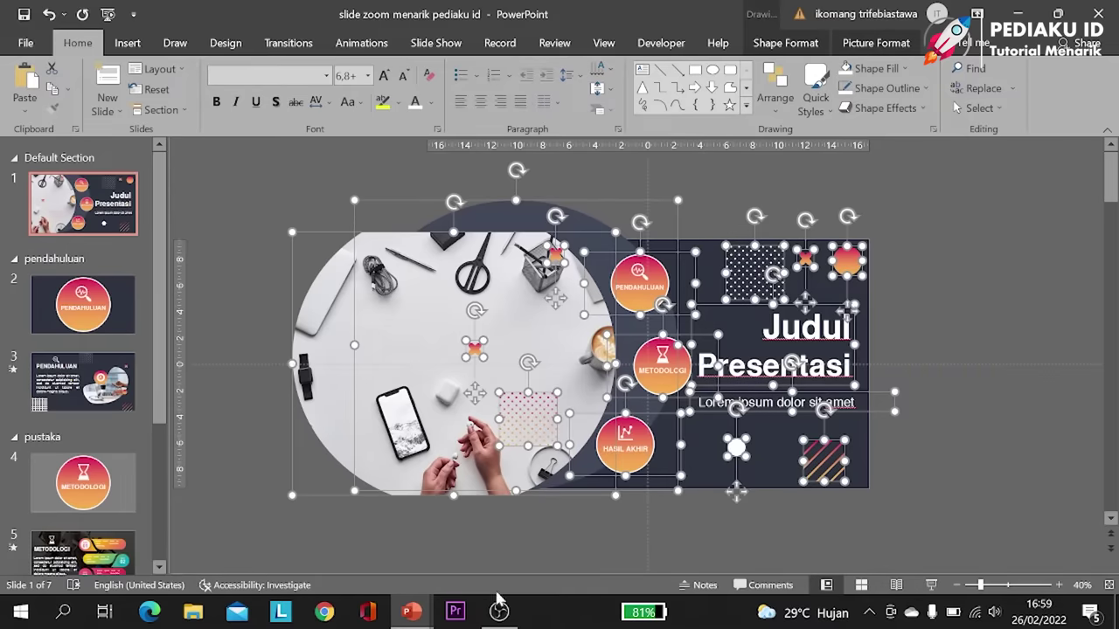
# Step: Paste the template's title design onto Presentation1 slide 1 and delete its three section zoom placeholders
pyautogui.moveTo(410, 612)
pyautogui.click(488, 541)
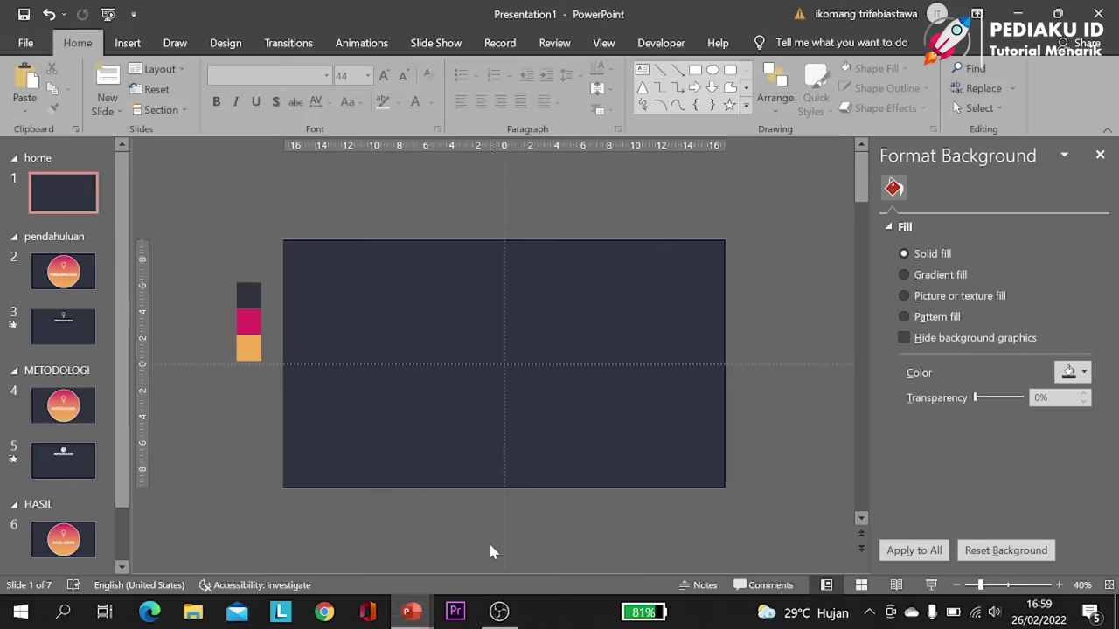
pyautogui.hotkey('ctrl', 'v')
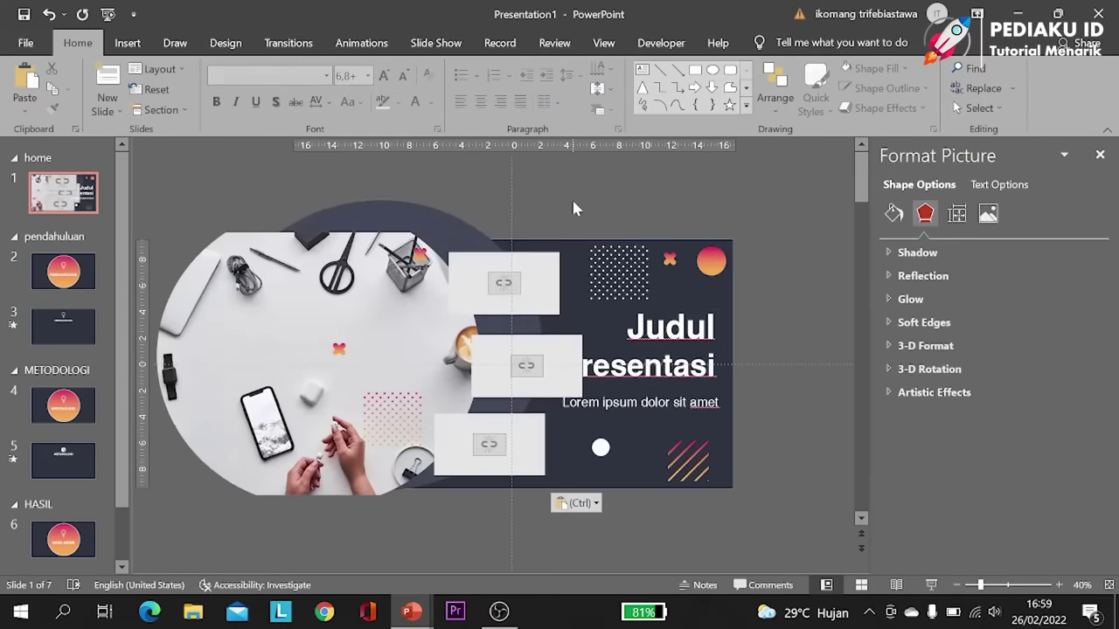
pyautogui.click(550, 269)
pyautogui.press('Delete')
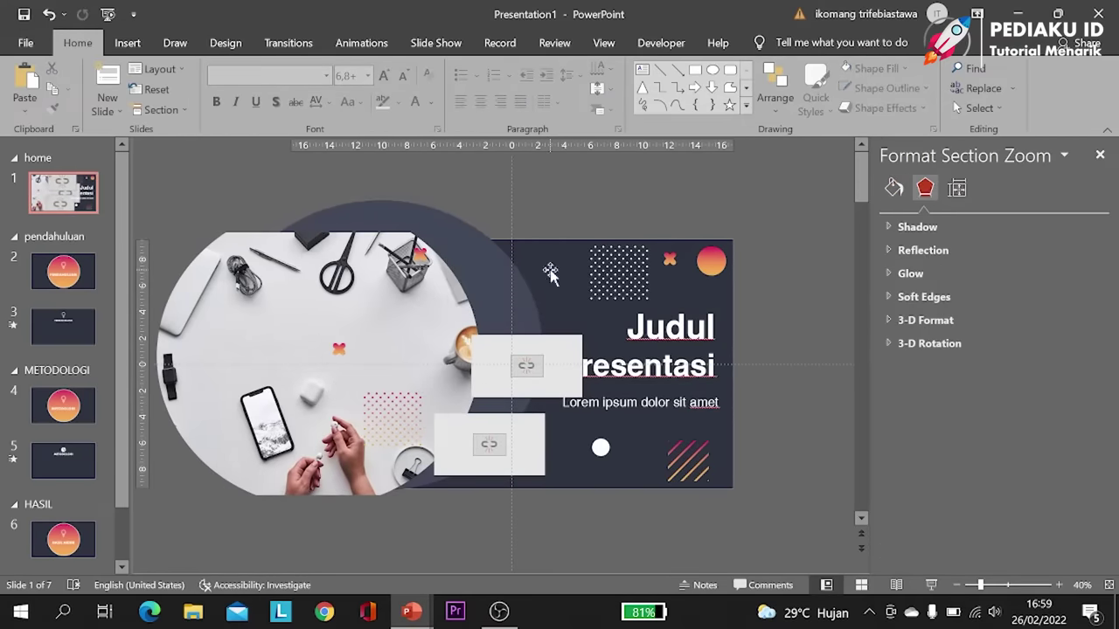
pyautogui.click(526, 366)
pyautogui.press('Delete')
pyautogui.click(489, 444)
pyautogui.press('Delete')
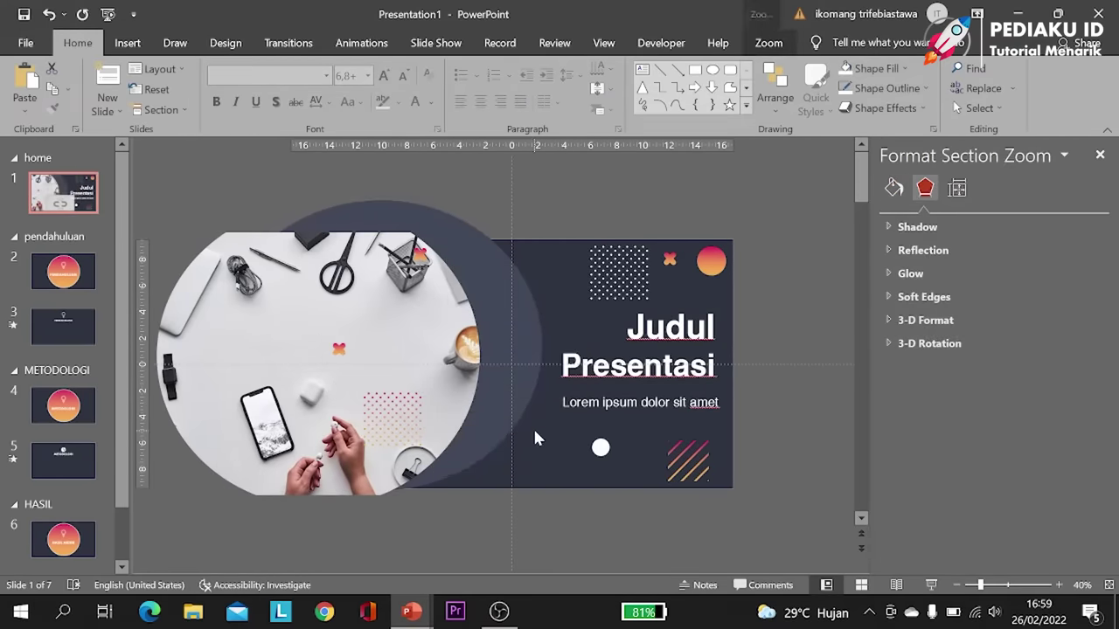
pyautogui.press('Delete')
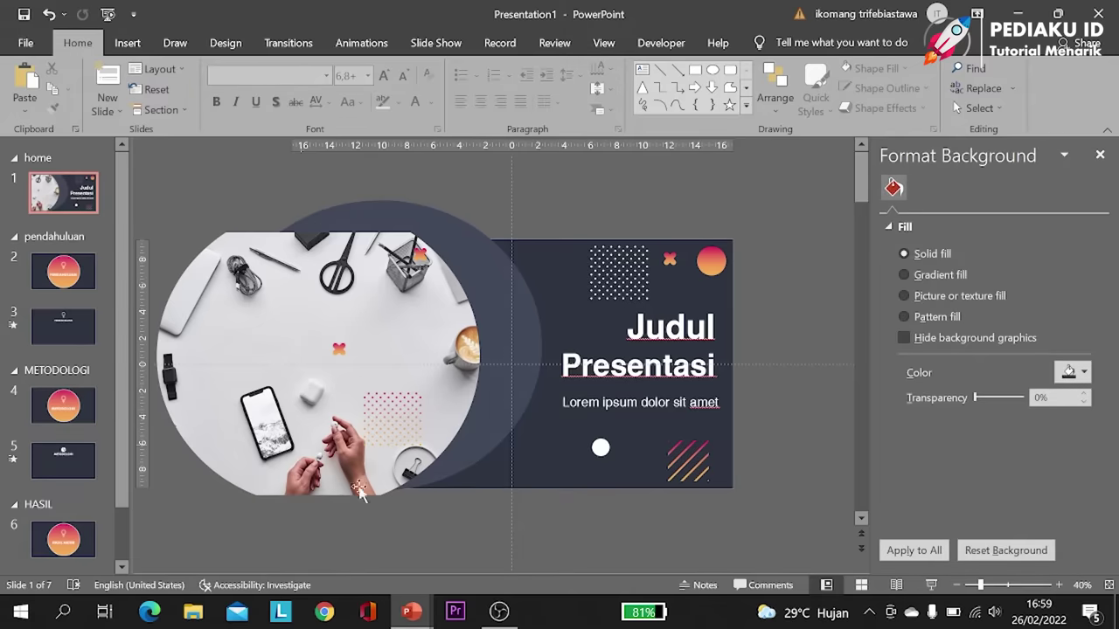
# Step: Preview slide 1 as a slide show, then check the PENDAHULUAN slide and return to the title
pyautogui.click(930, 585)
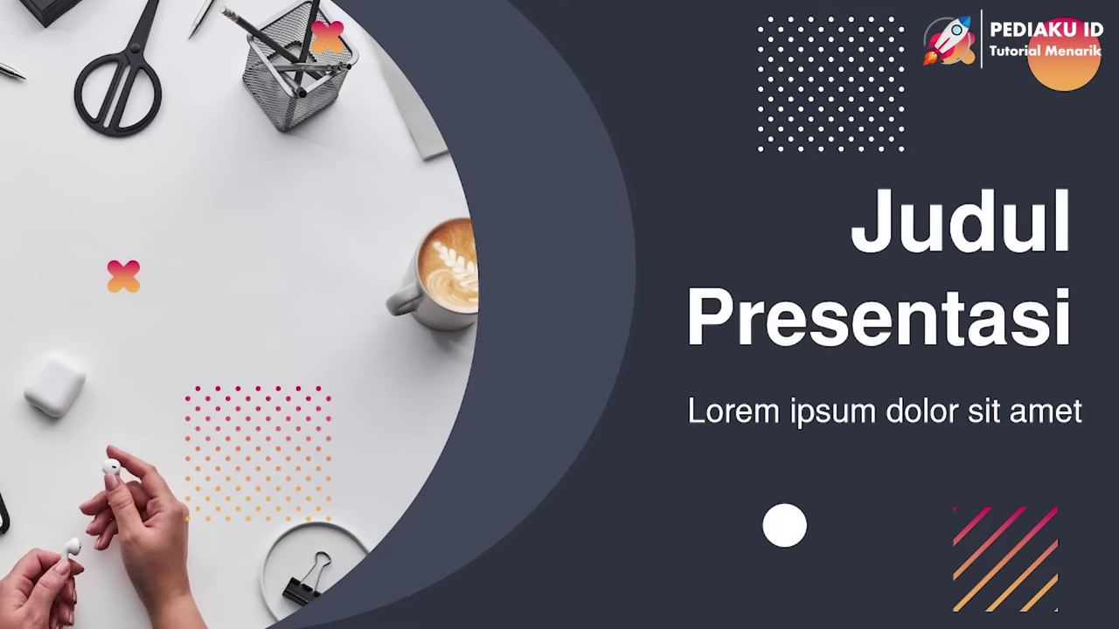
pyautogui.press('Escape')
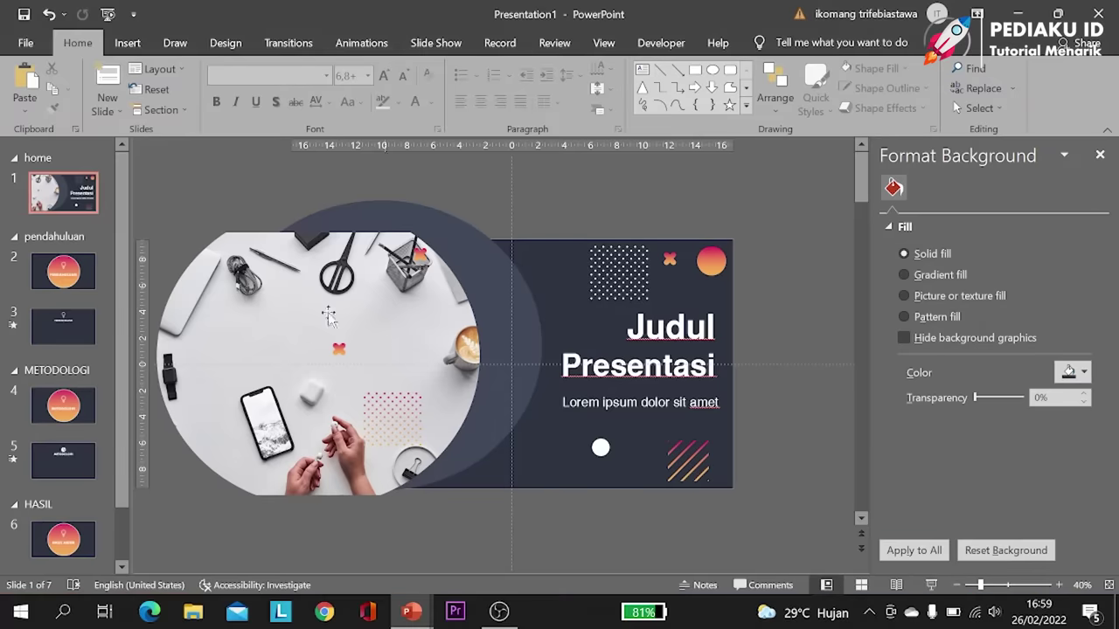
pyautogui.click(63, 271)
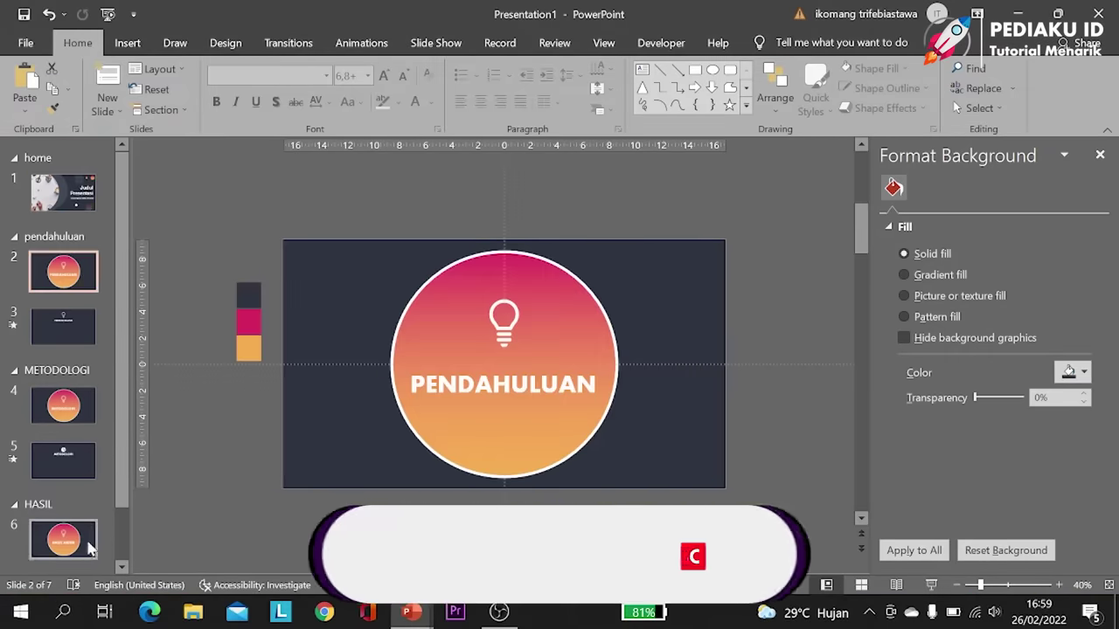
pyautogui.press('Up')
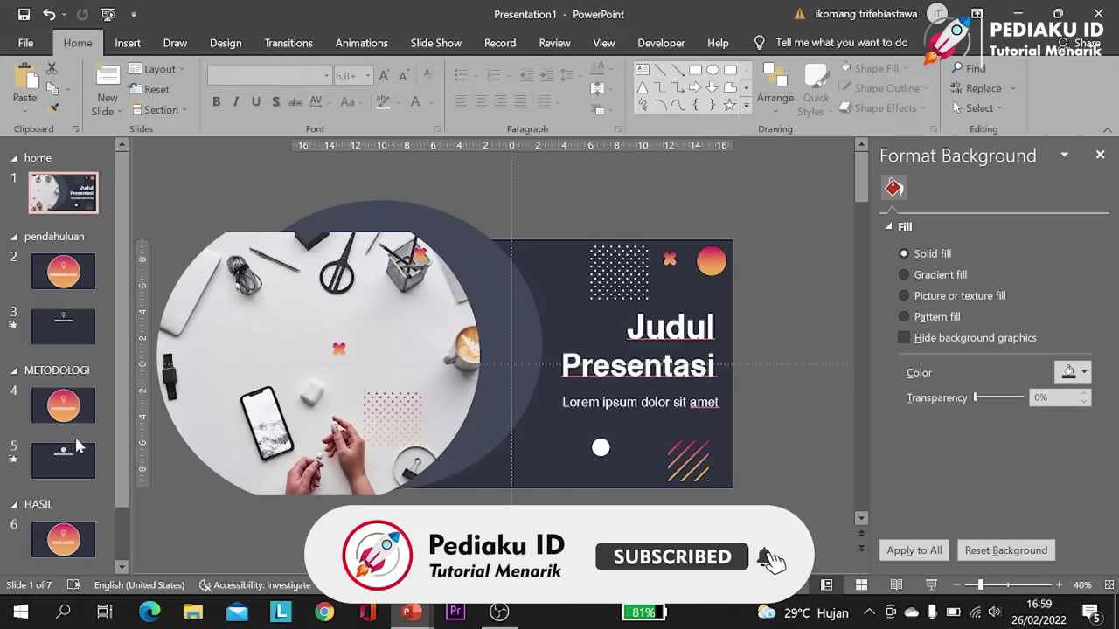
# Step: Drag a thumbnail down the slide pane, then reselect the title slide on the Insert tab
pyautogui.click(33, 267)
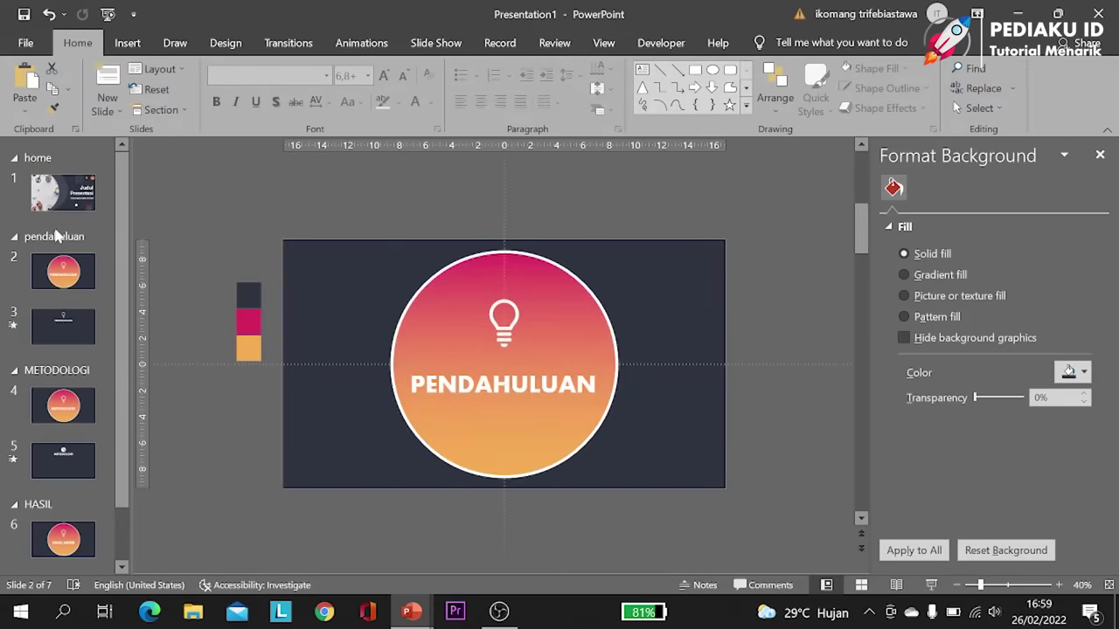
pyautogui.moveTo(62, 271); pyautogui.dragTo(61, 456)
pyautogui.scroll(-1, 62, 524)
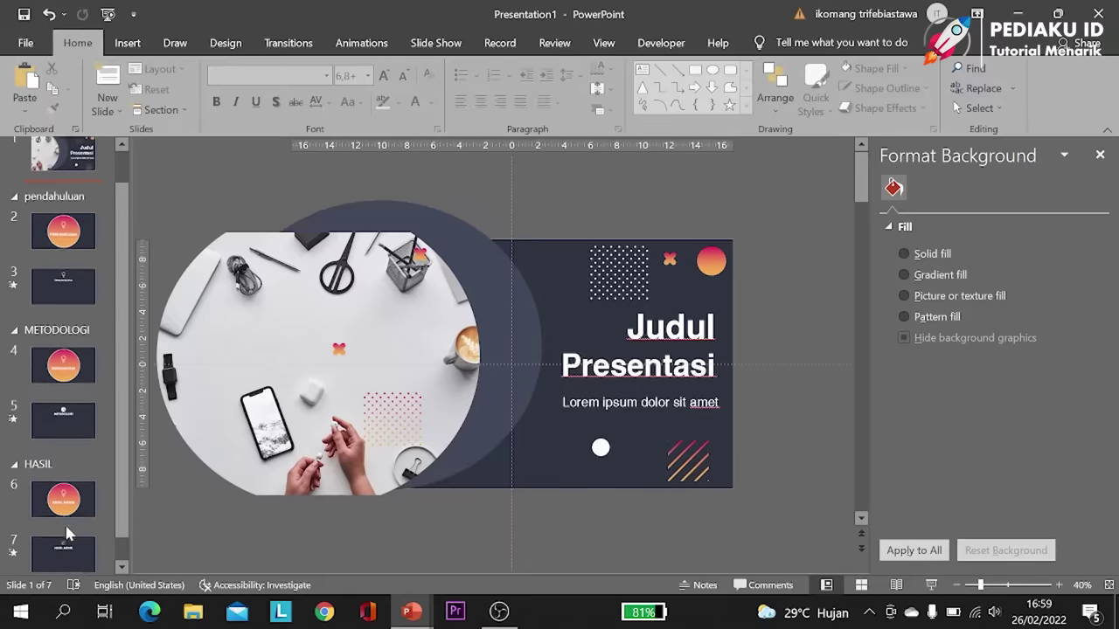
pyautogui.scroll(1, 73, 505)
pyautogui.click(72, 197)
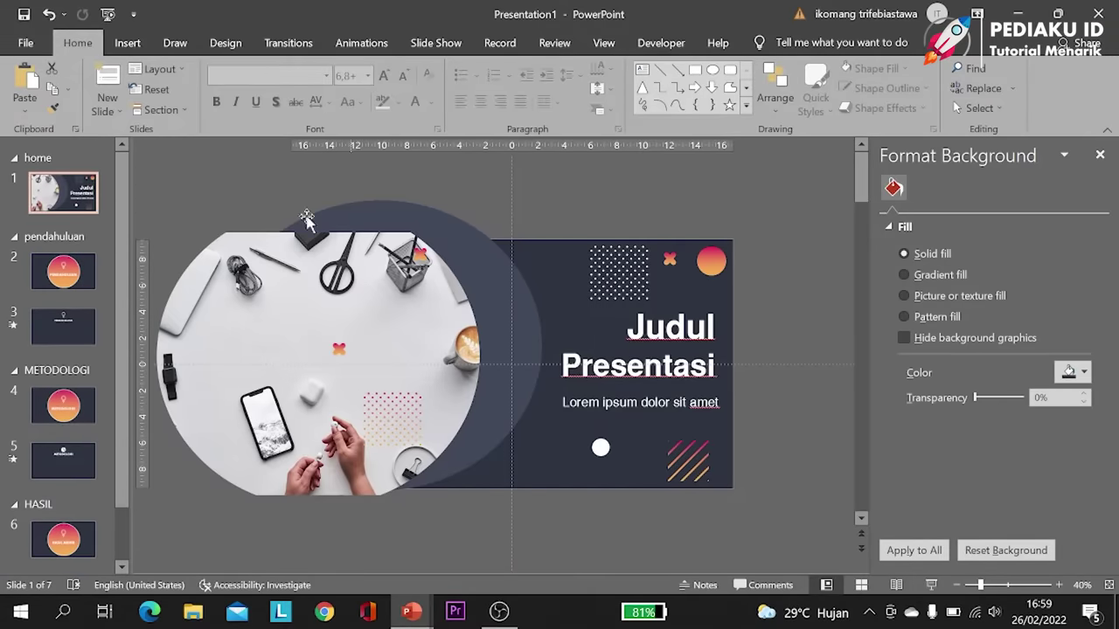
pyautogui.click(131, 44)
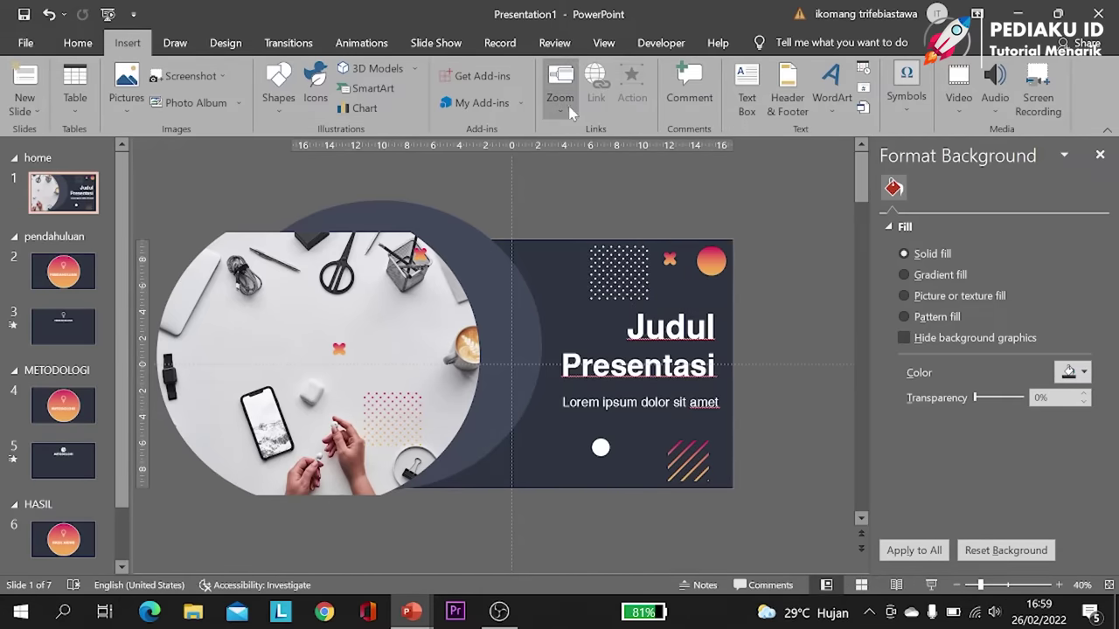
# Step: Insert Section Zoom links to the pendahuluan, METODOLOGI and HASIL sections (Sections 2–4)
pyautogui.click(561, 105)
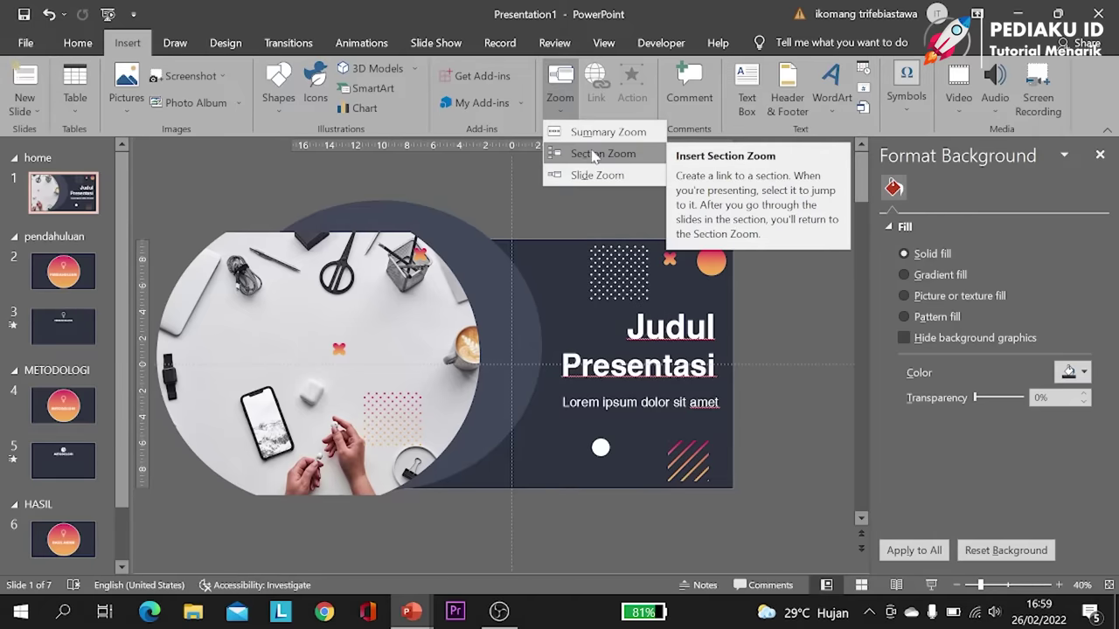
pyautogui.click(595, 154)
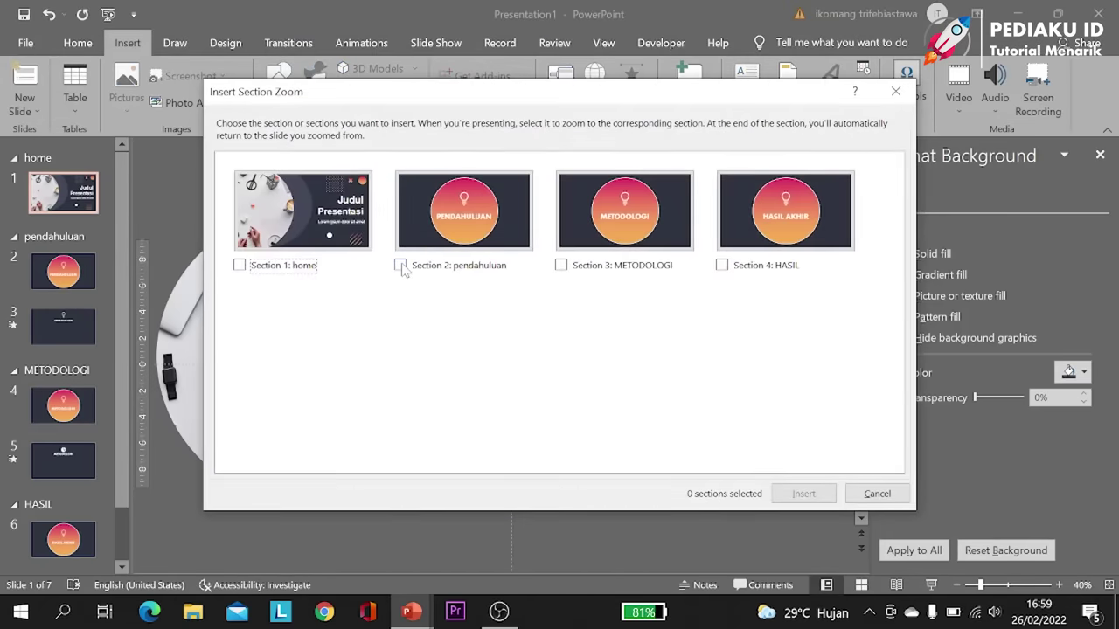
pyautogui.click(401, 266)
pyautogui.click(562, 268)
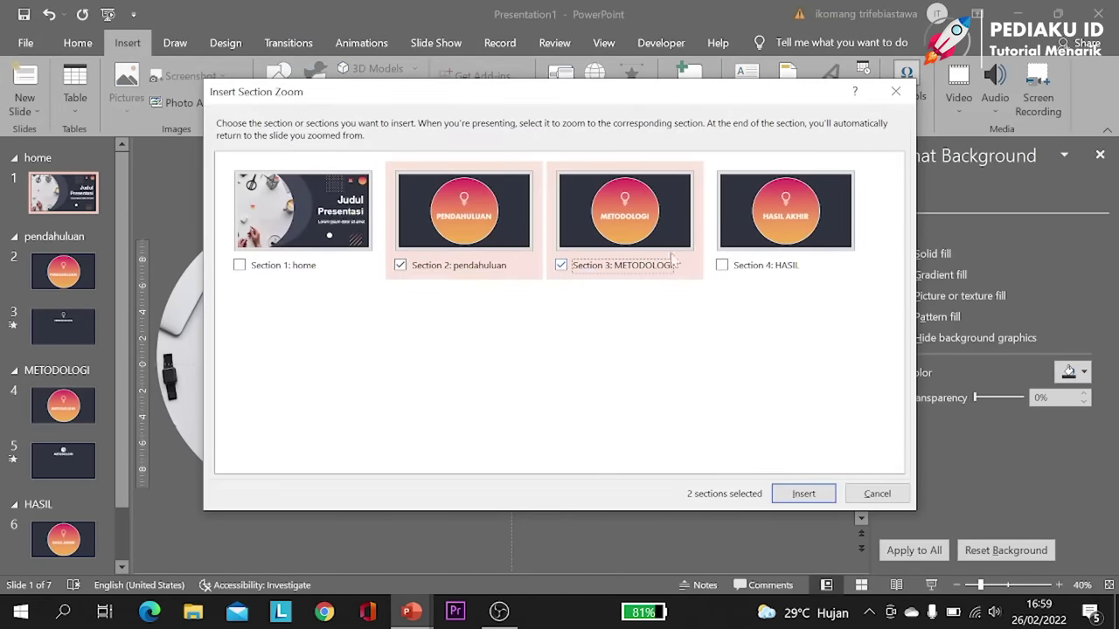
pyautogui.click(722, 267)
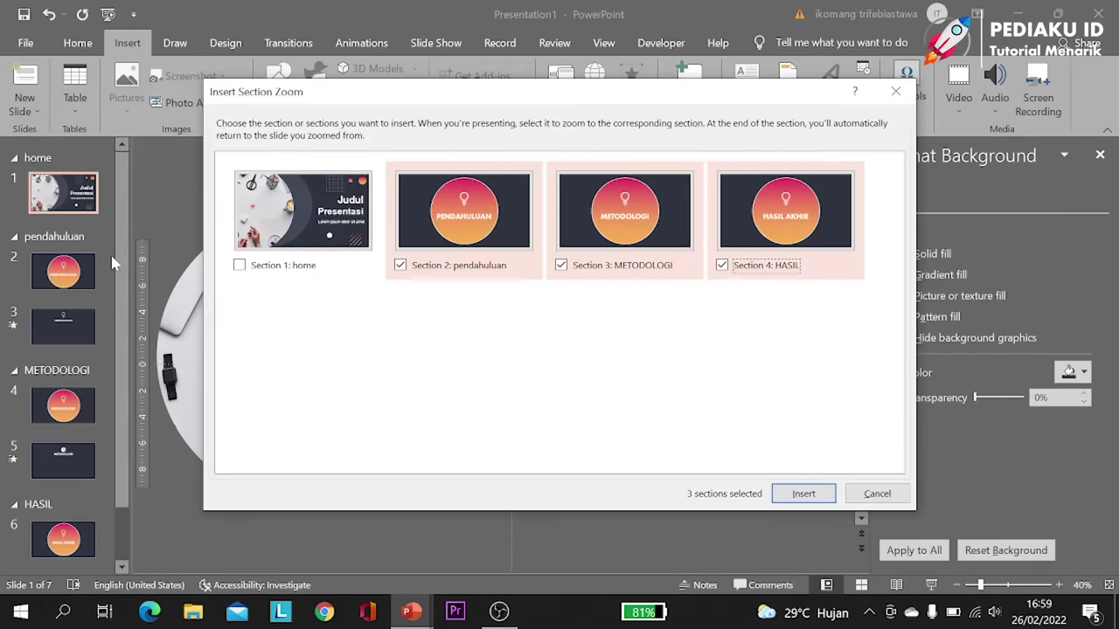
pyautogui.click(811, 496)
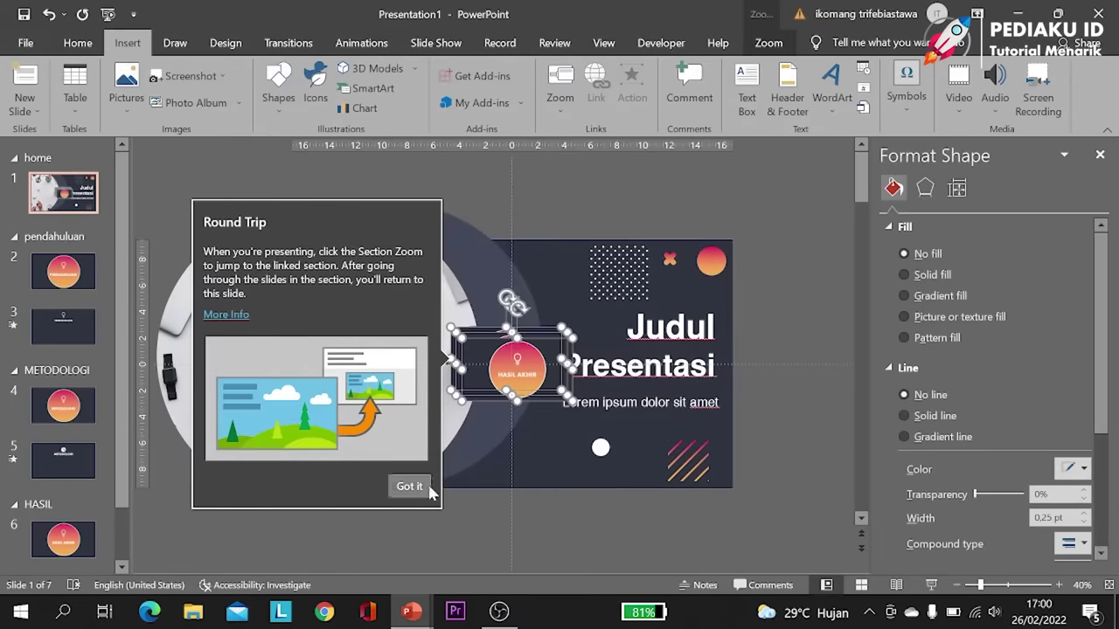
# Step: Spread the stacked PENDAHULUAN, METODOLOGI and HASIL AKHIR zooms in an arc along the photo circle's edge
pyautogui.click(409, 486)
pyautogui.click(558, 218)
pyautogui.click(530, 364)
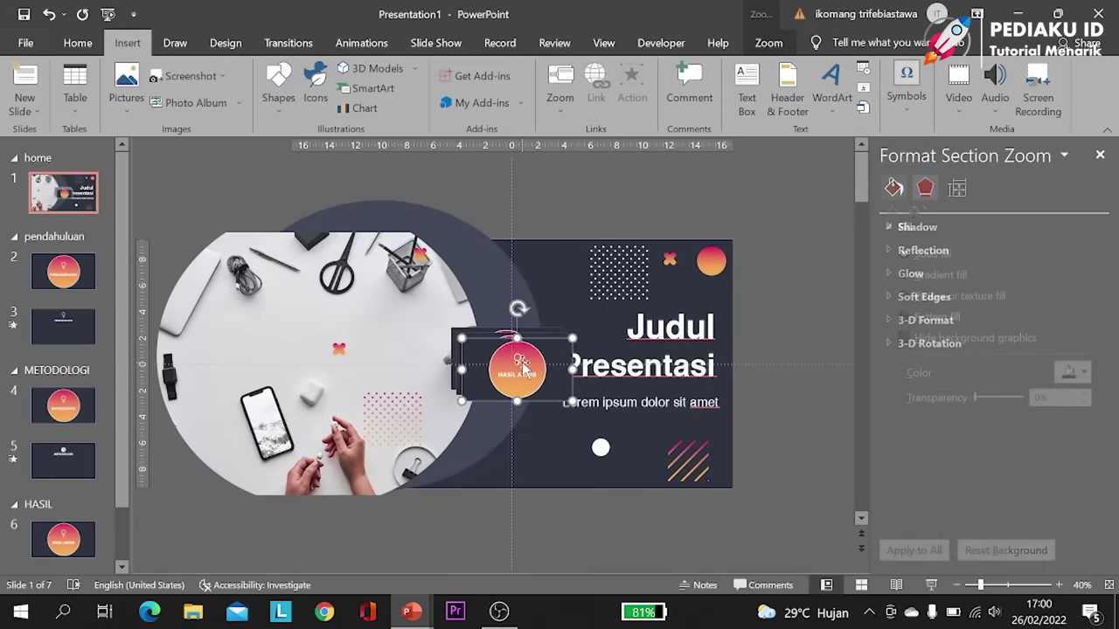
pyautogui.moveTo(530, 364); pyautogui.dragTo(492, 451)
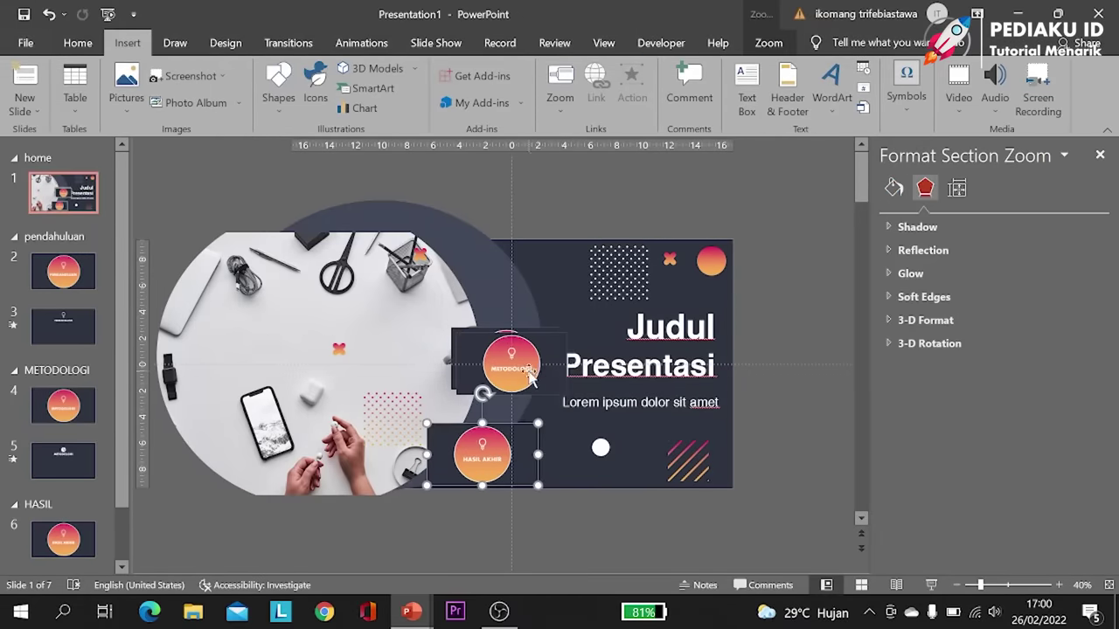
pyautogui.moveTo(530, 365); pyautogui.dragTo(549, 398)
pyautogui.click(523, 345)
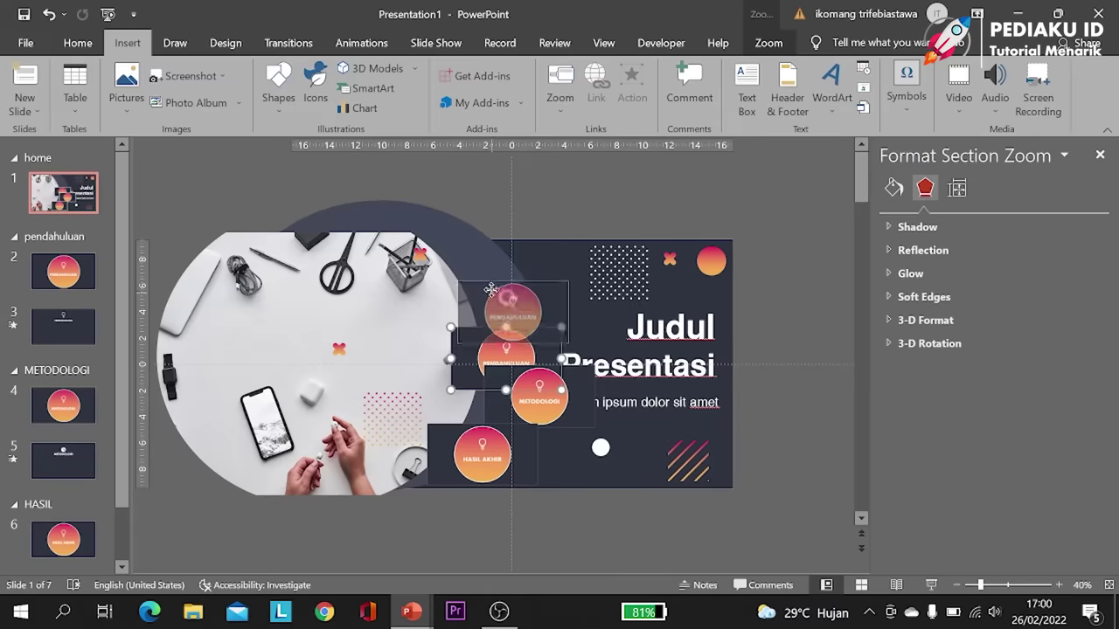
pyautogui.moveTo(486, 350); pyautogui.dragTo(489, 279)
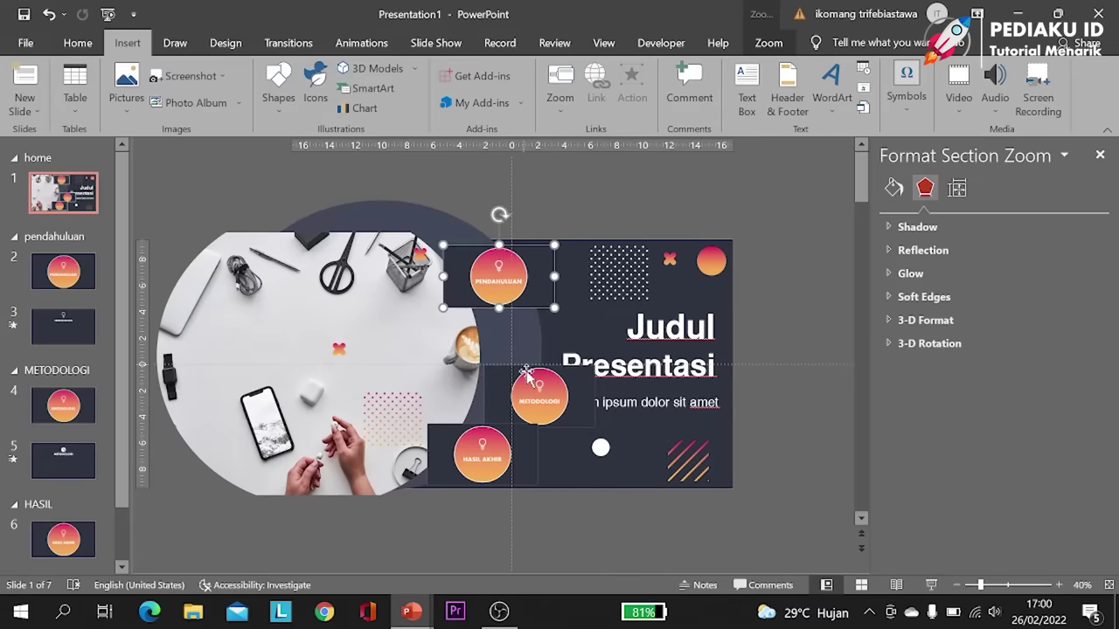
pyautogui.moveTo(540, 397); pyautogui.dragTo(519, 372)
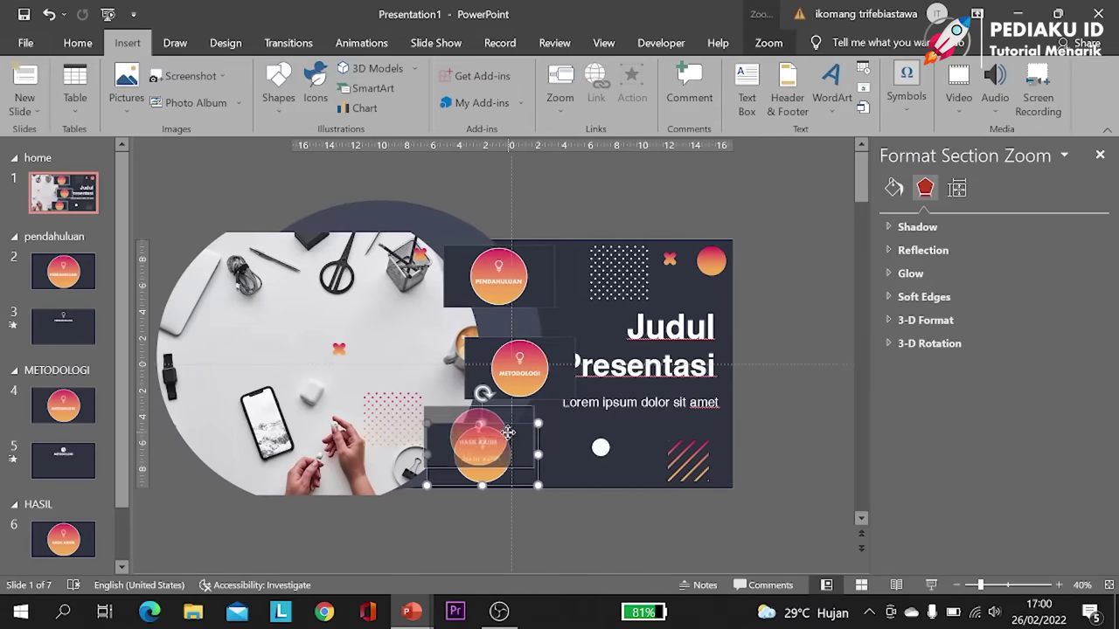
pyautogui.moveTo(514, 452); pyautogui.dragTo(510, 435)
pyautogui.moveTo(521, 370); pyautogui.dragTo(531, 354)
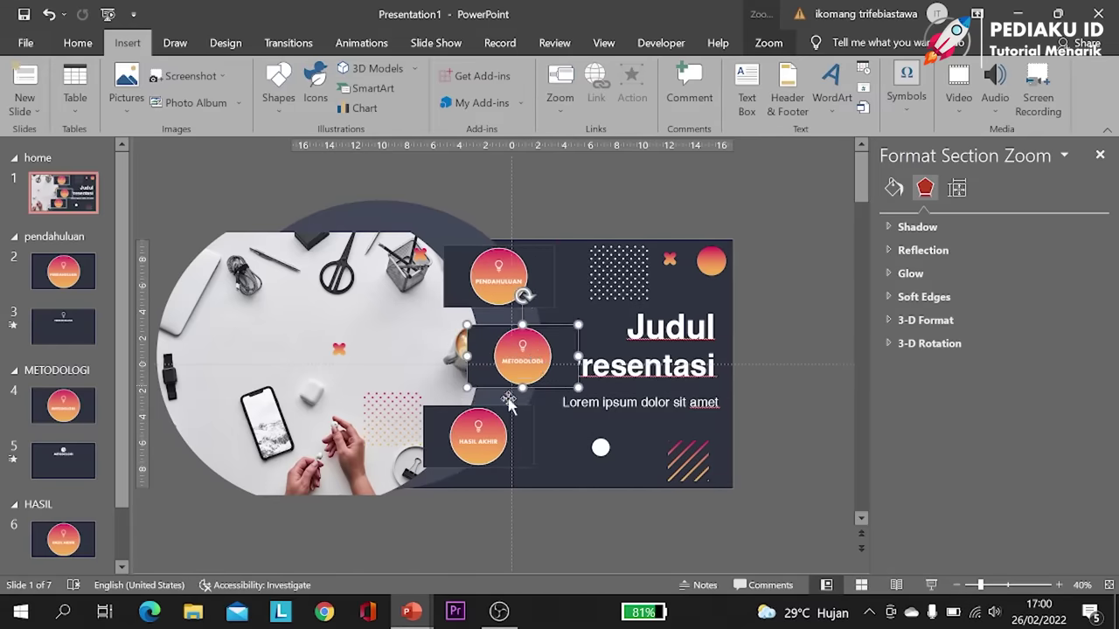
# Step: Apply Zoom Background to each of the three section zooms so only their circles show
pyautogui.click(531, 285)
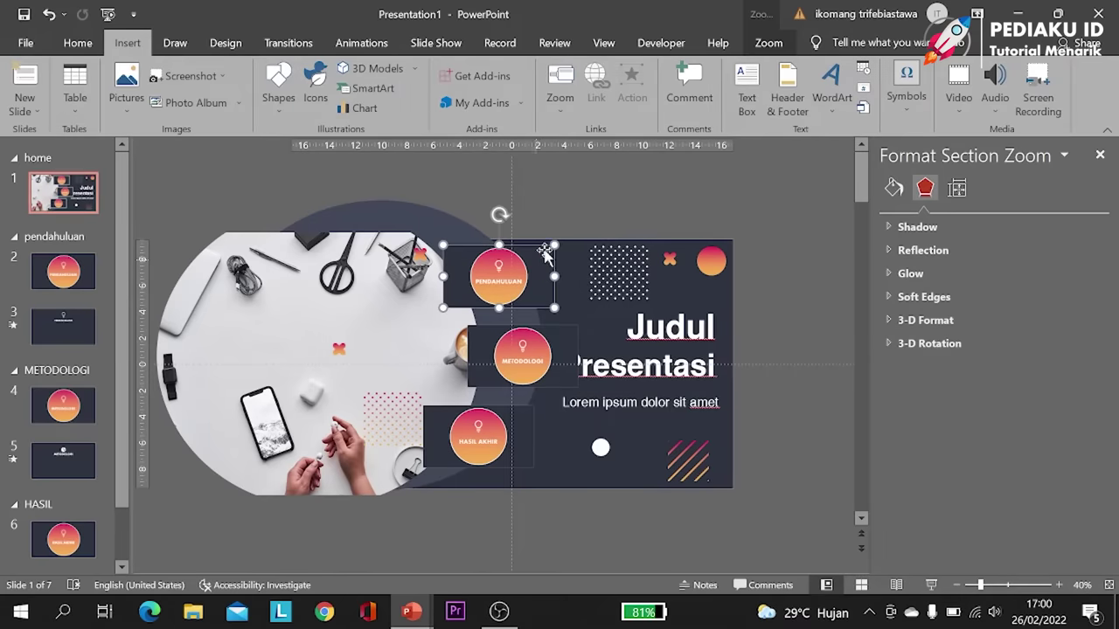
pyautogui.click(782, 45)
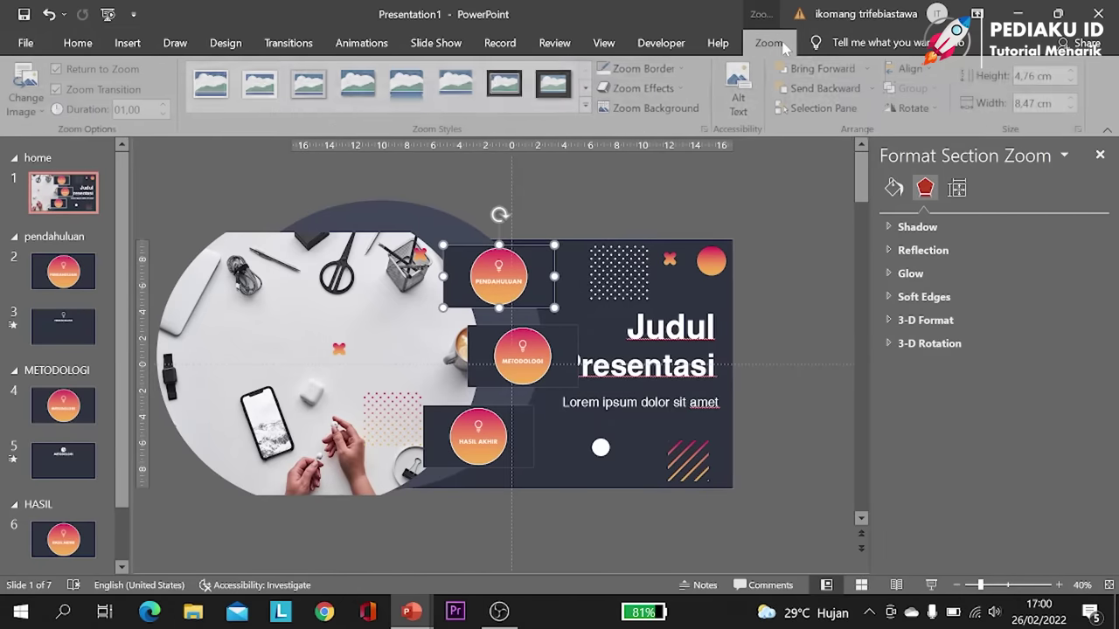
pyautogui.click(664, 110)
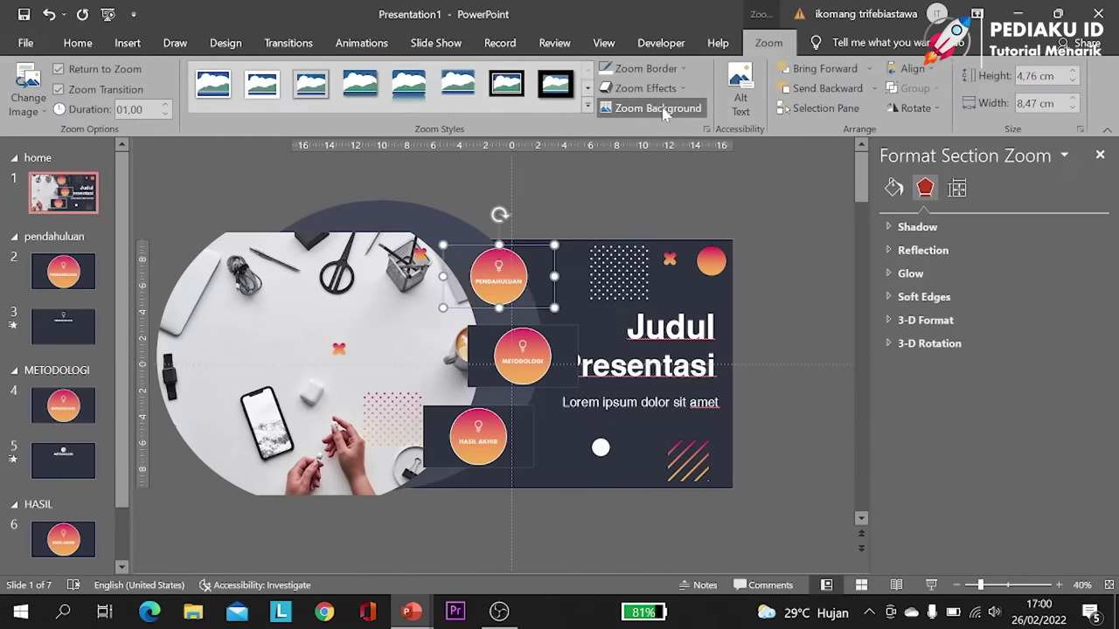
pyautogui.click(556, 362)
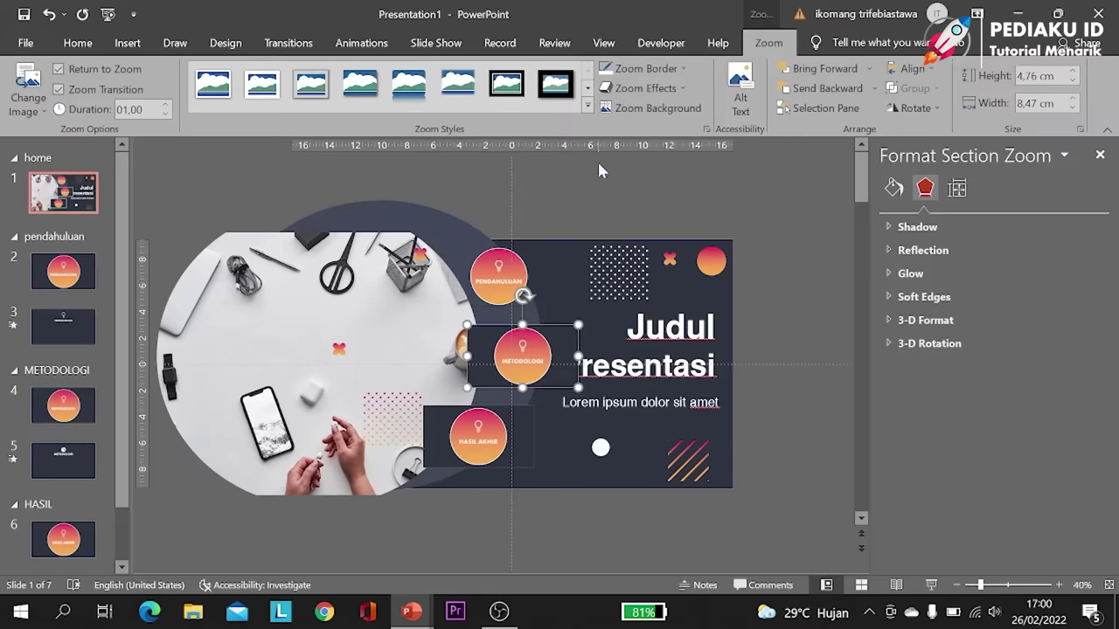
pyautogui.click(655, 108)
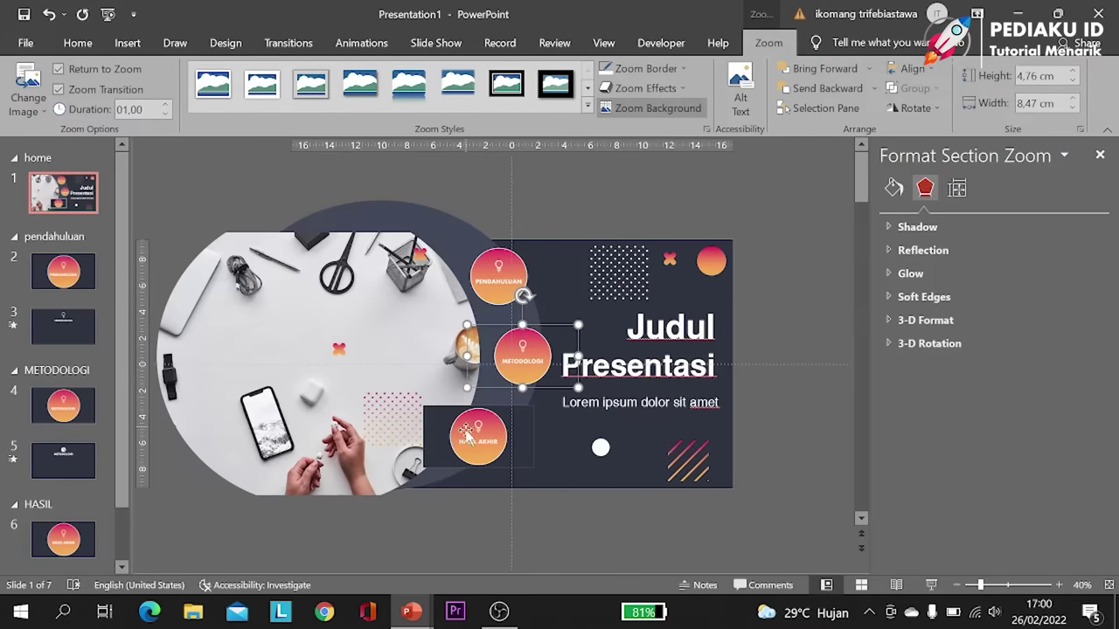
pyautogui.click(468, 433)
pyautogui.click(647, 110)
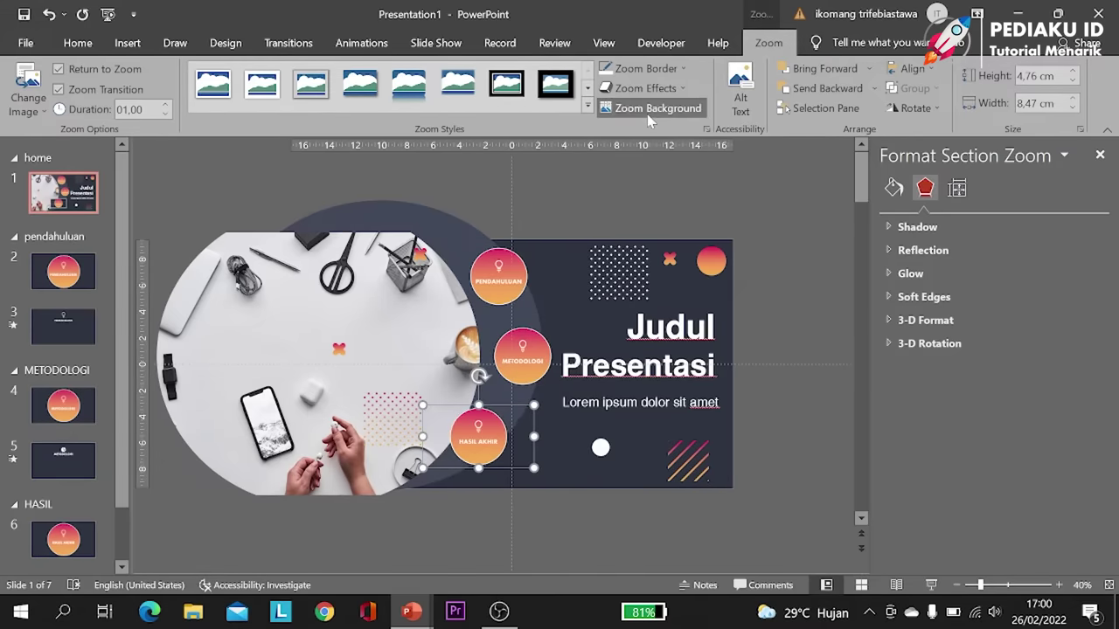
pyautogui.click(634, 193)
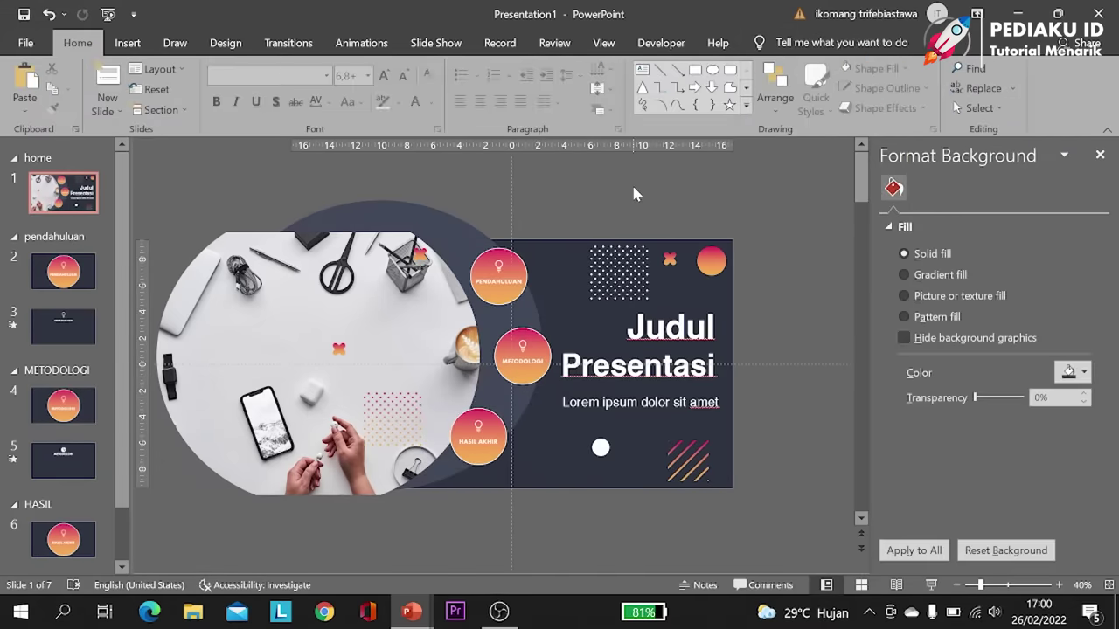
# Step: Open slide 3, the dark PENDAHULUAN slide, then switch over to File Explorer
pyautogui.click(69, 315)
pyautogui.click(354, 280)
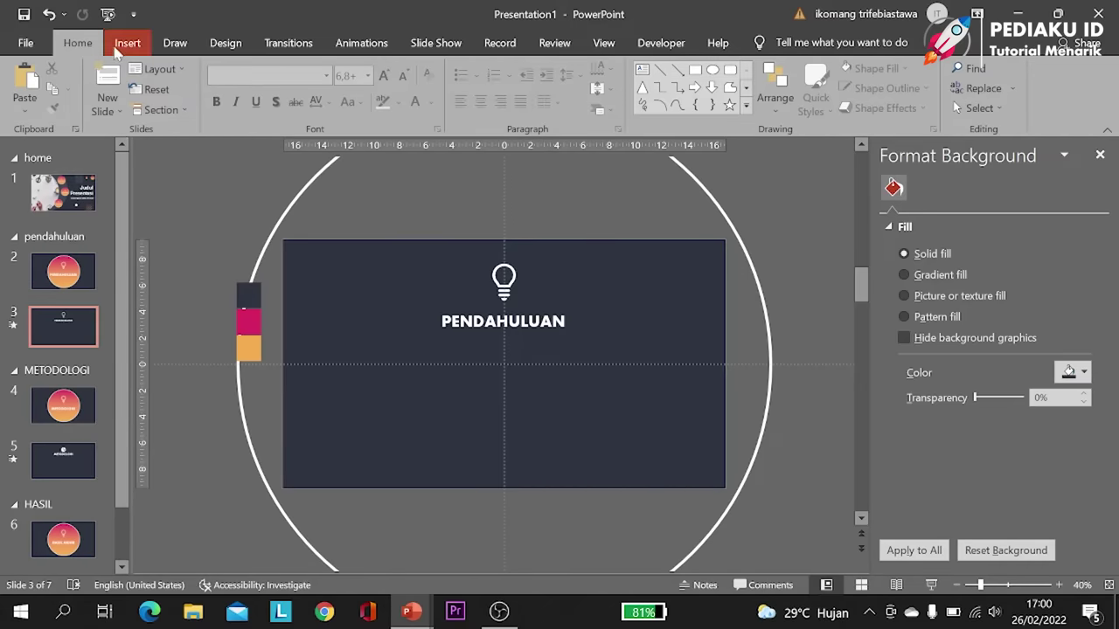
pyautogui.rightClick(358, 330)
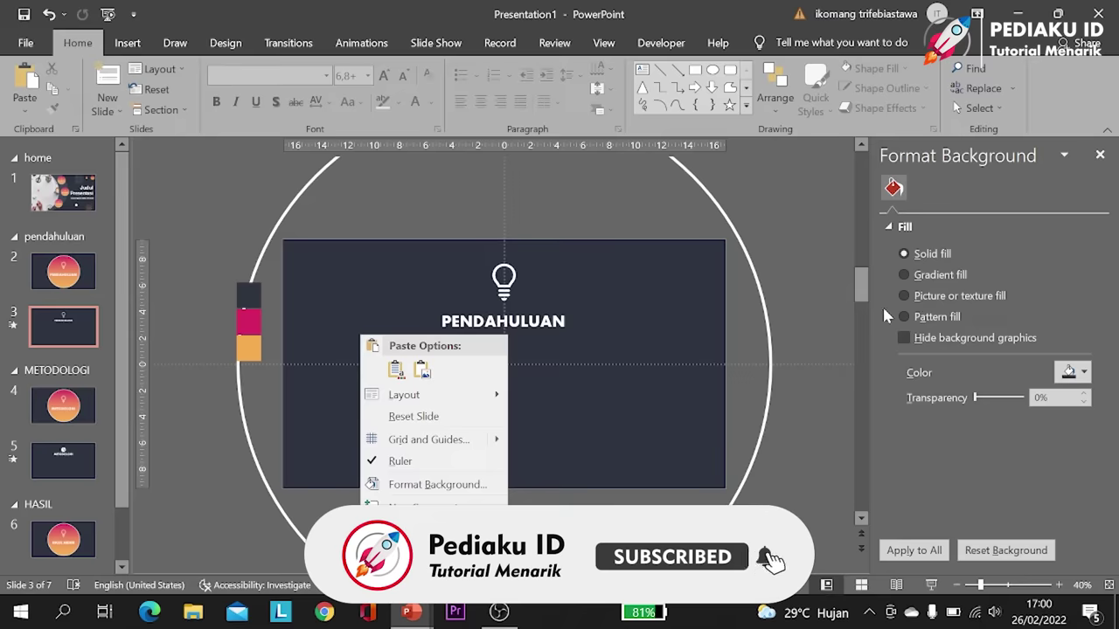
pyautogui.click(669, 382)
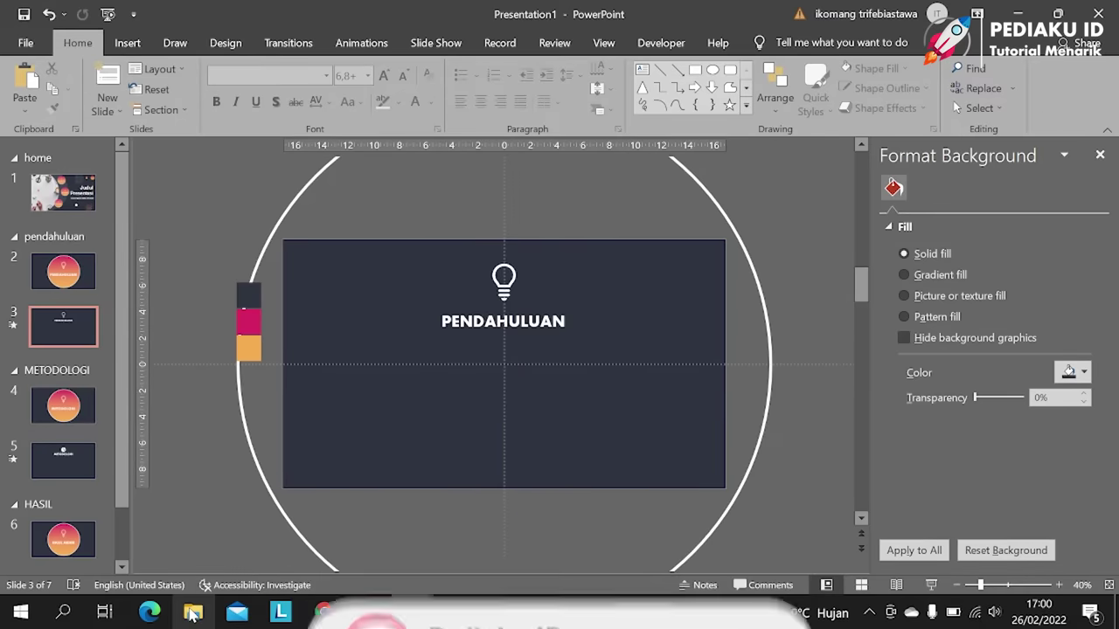
pyautogui.click(193, 613)
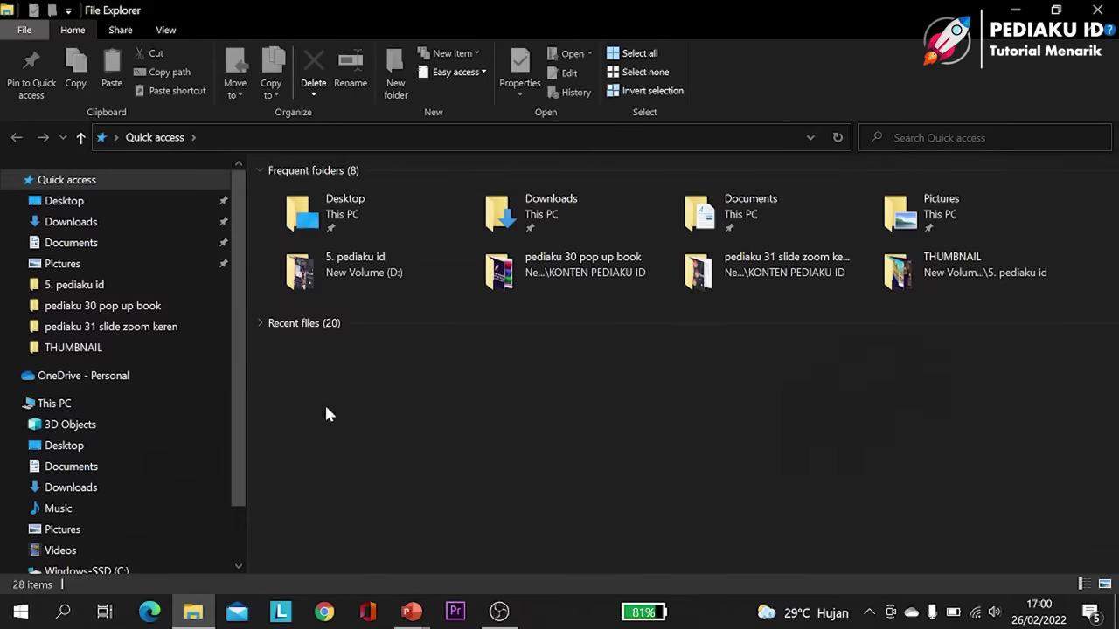
# Step: Open the pediaku 31 slide zoom keren folder and drag pexels-fauxels-3183197 onto PowerPoint's slide 3
pyautogui.click(735, 273)
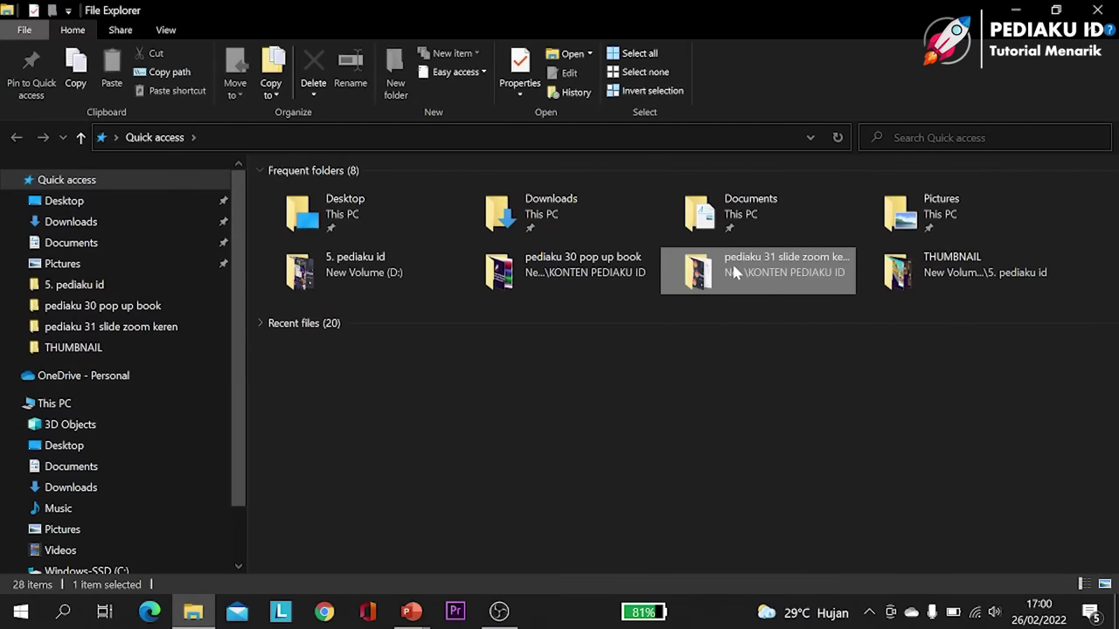
pyautogui.doubleClick(732, 273)
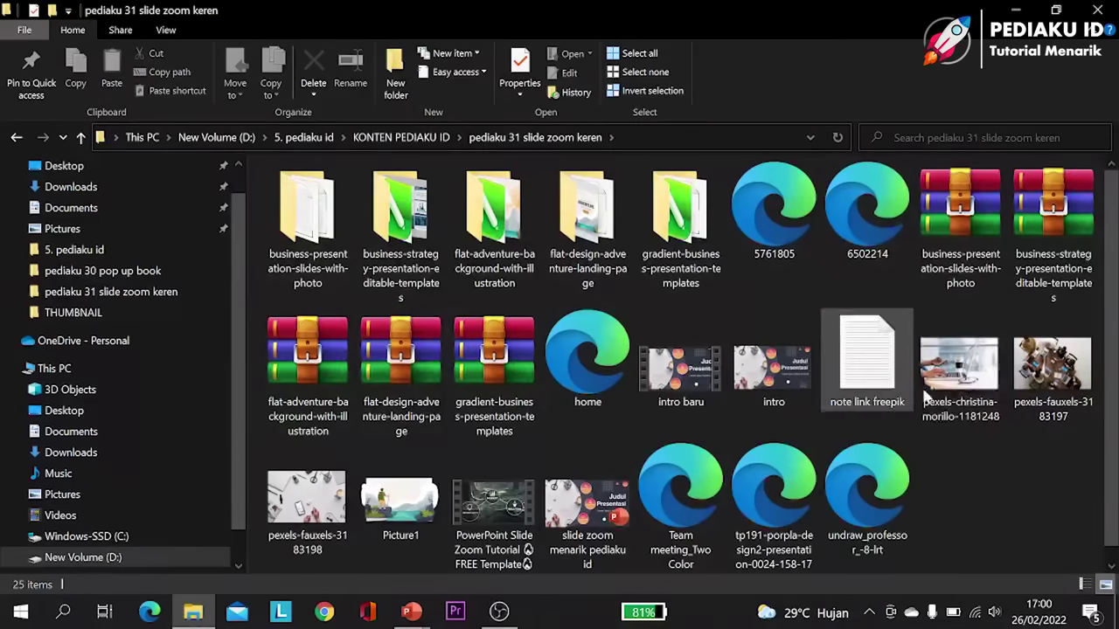
pyautogui.moveTo(1047, 371)
pyautogui.mouseDown()
pyautogui.moveTo(419, 619)
pyautogui.moveTo(486, 570)
pyautogui.moveTo(474, 444)
pyautogui.mouseUp()
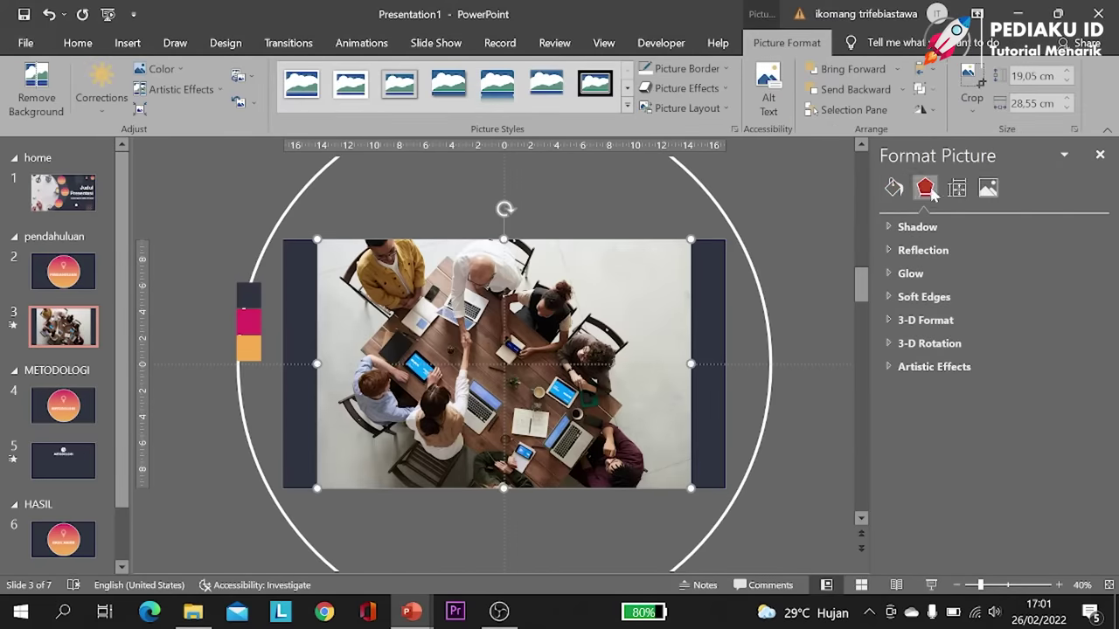
# Step: Crop the meeting photo to a 16:9 aspect ratio
pyautogui.click(969, 75)
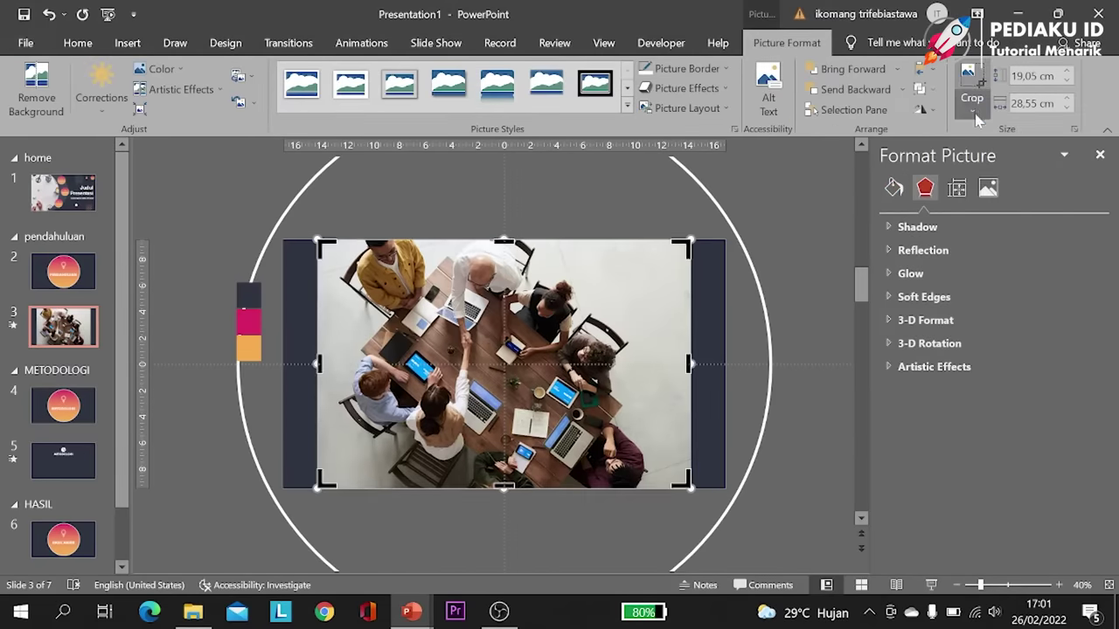
pyautogui.click(972, 109)
pyautogui.moveTo(1011, 174)
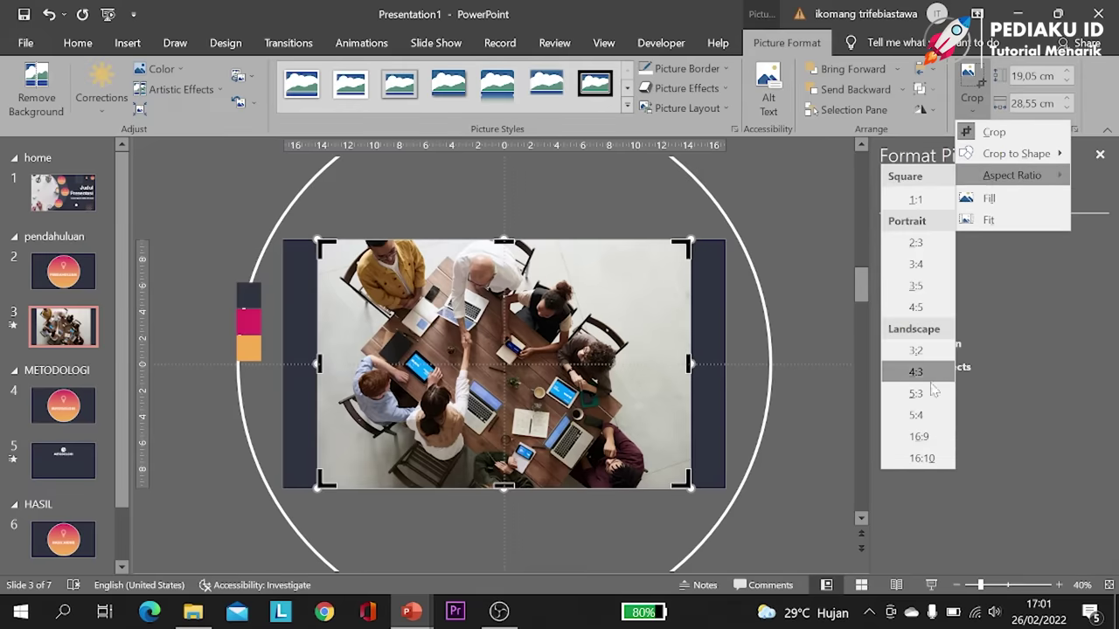
pyautogui.click(930, 437)
pyautogui.click(812, 201)
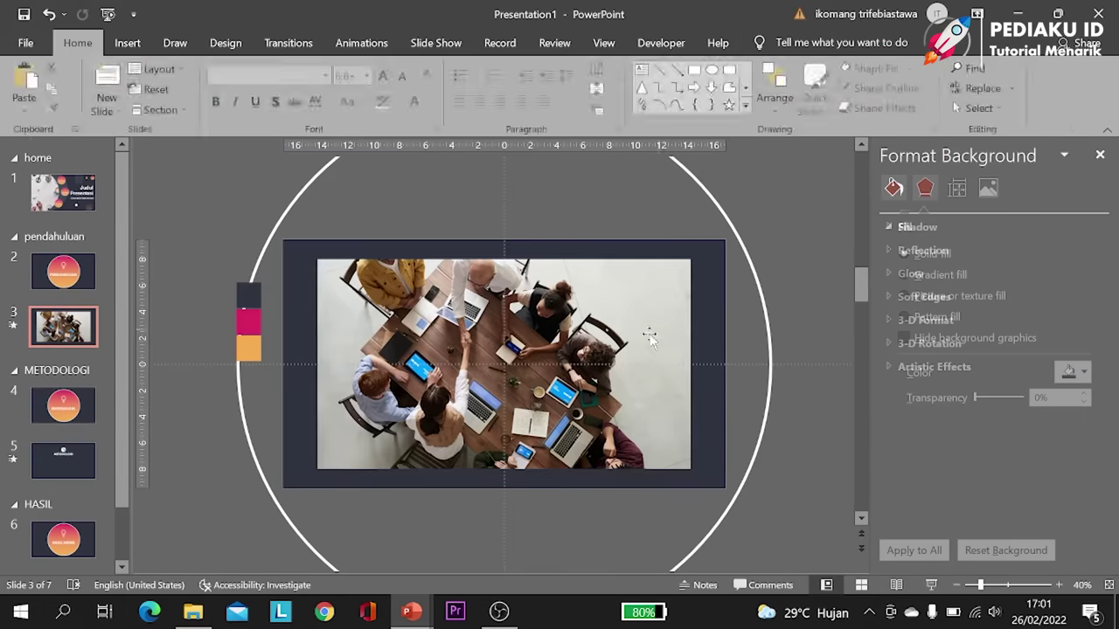
# Step: Enlarge the cropped photo to fill the slide and send it behind the PENDAHULUAN title
pyautogui.click(674, 279)
pyautogui.moveTo(691, 259); pyautogui.dragTo(726, 239)
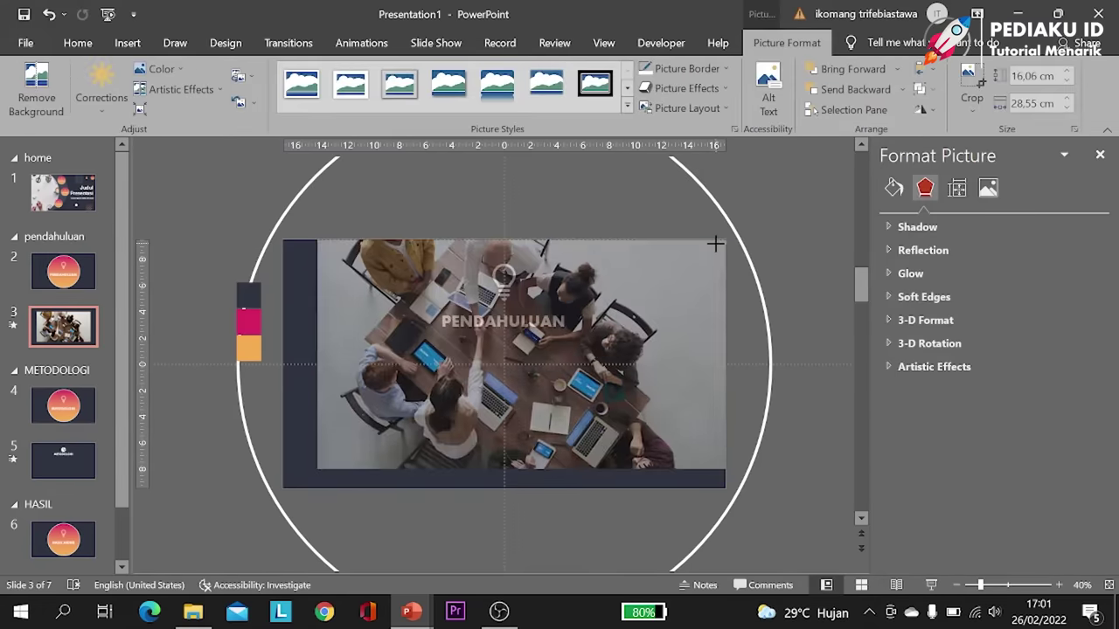
pyautogui.moveTo(316, 470); pyautogui.dragTo(282, 488)
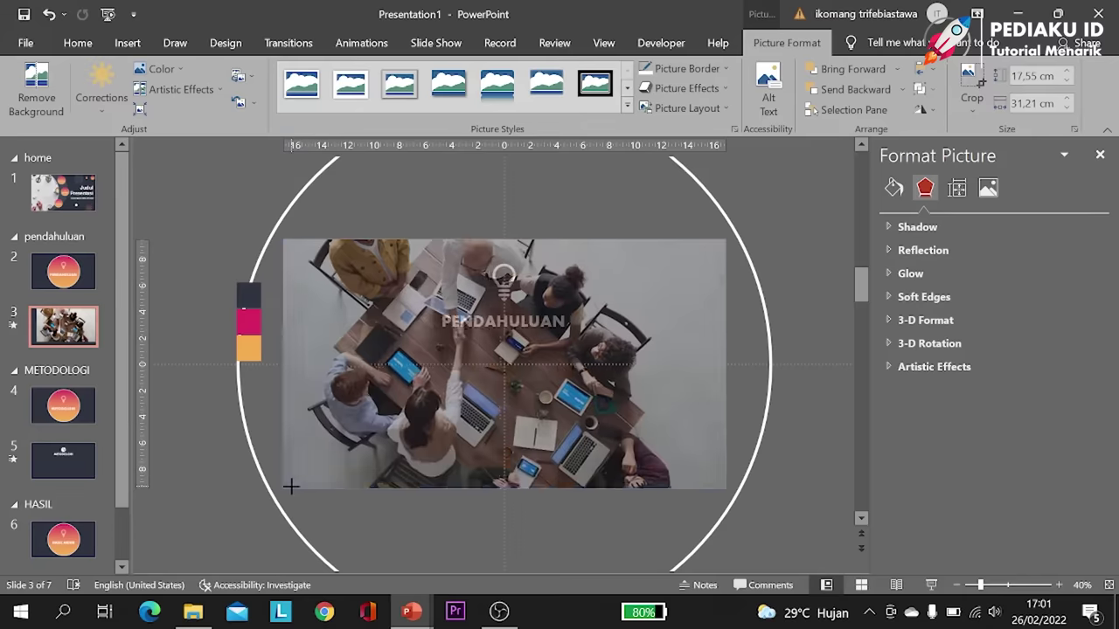
pyautogui.rightClick(312, 464)
pyautogui.click(384, 323)
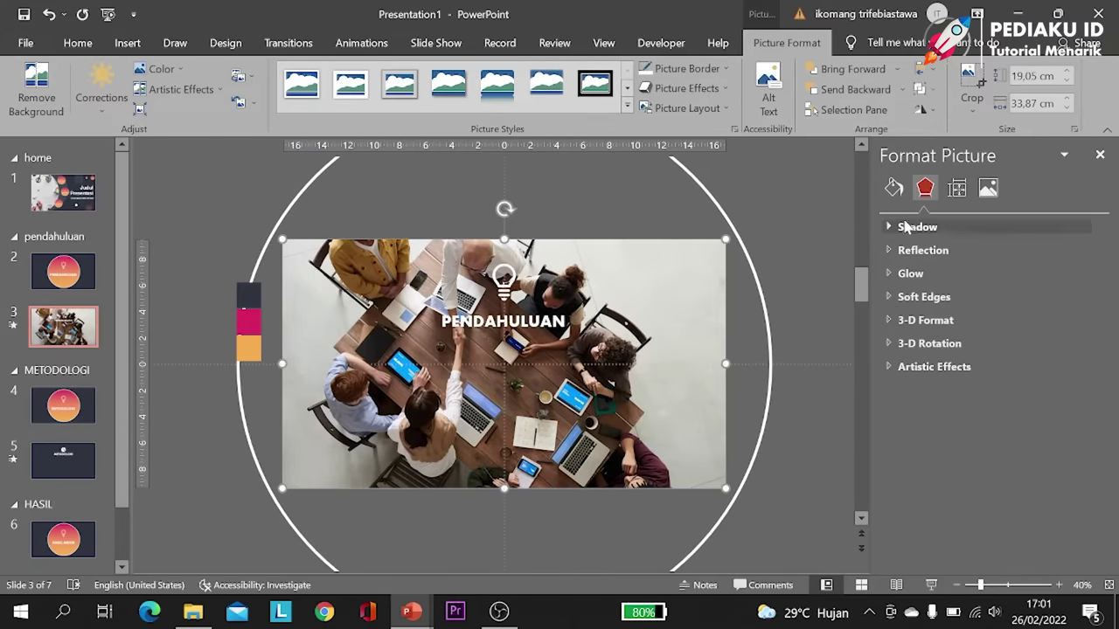
pyautogui.click(989, 192)
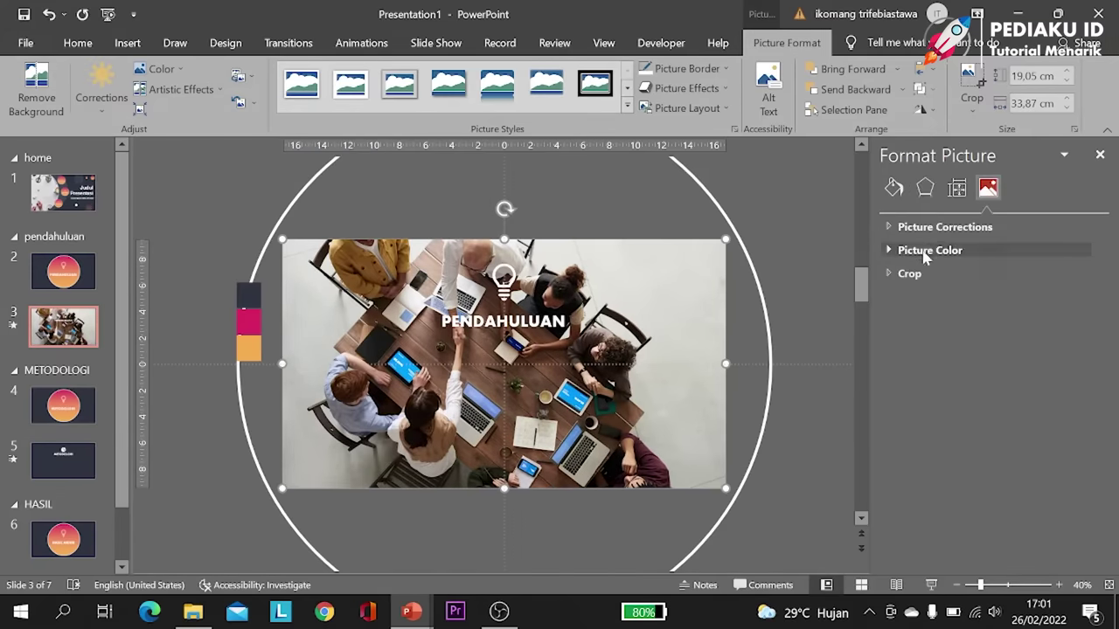
# Step: Darken the meeting photo to -69% brightness in Picture Corrections
pyautogui.click(920, 229)
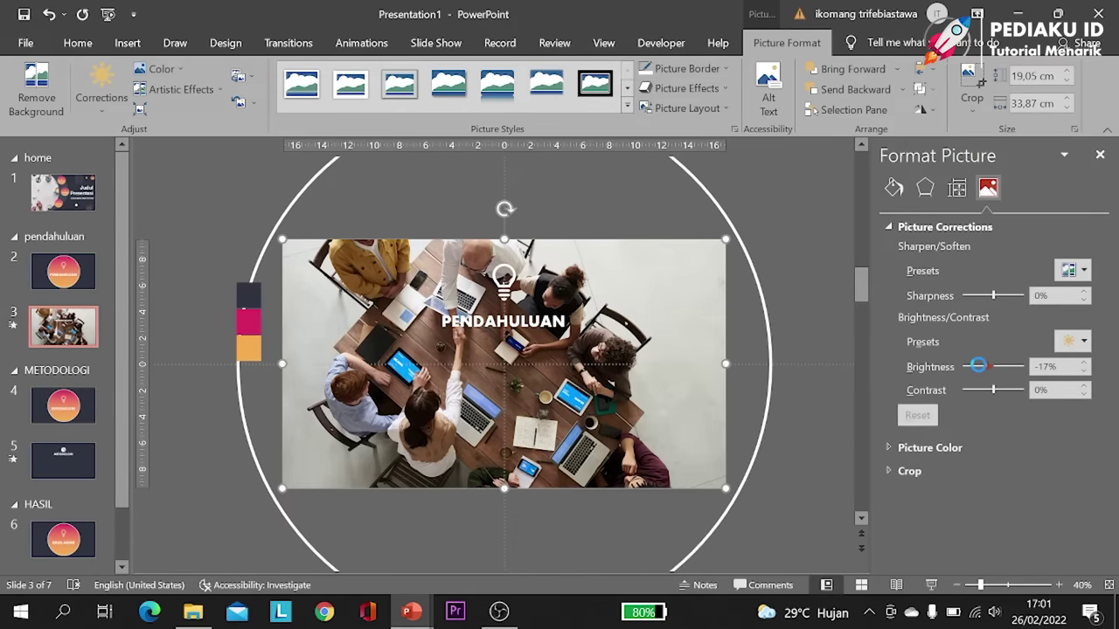
pyautogui.moveTo(977, 367); pyautogui.dragTo(958, 369)
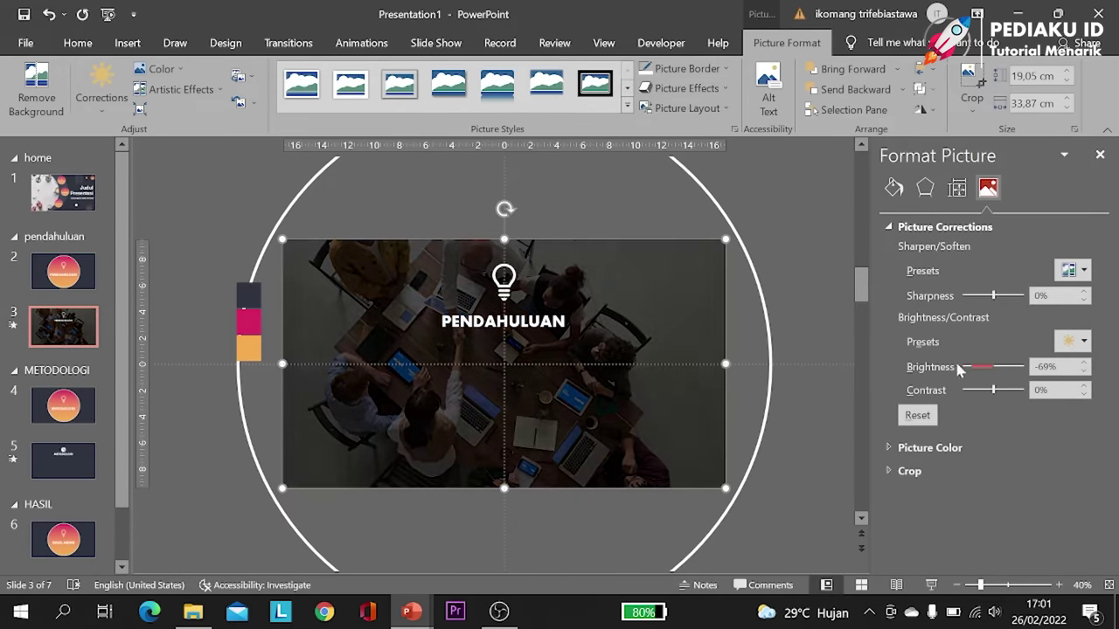
pyautogui.click(799, 194)
# Step: Reposition the darkened photo so it exactly covers slide 3, then select it for copying
pyautogui.click(624, 312)
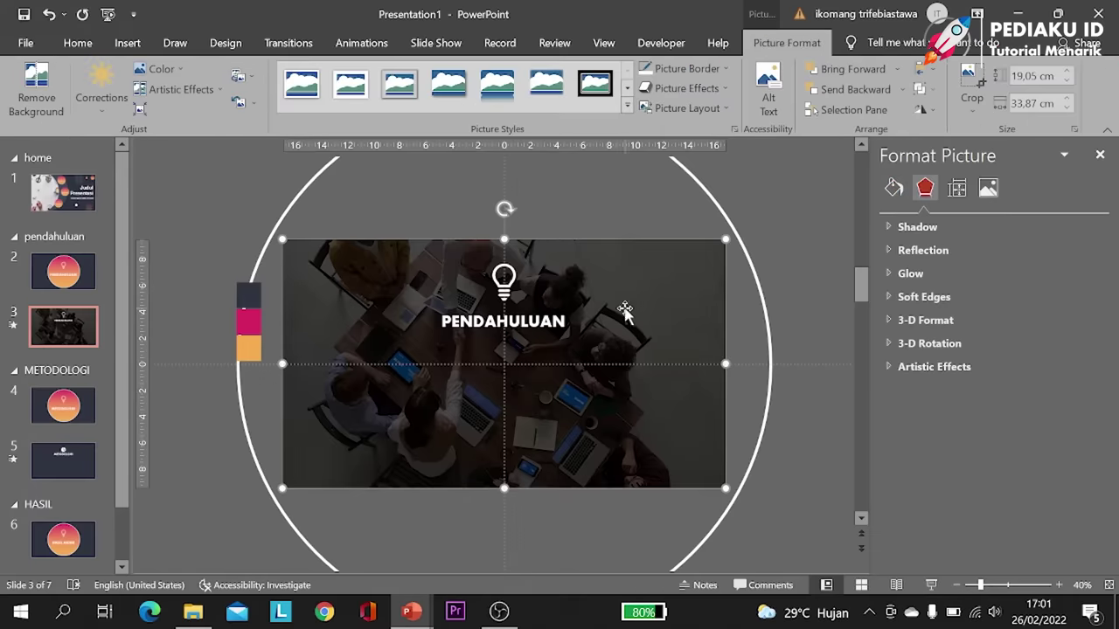
pyautogui.moveTo(624, 312); pyautogui.dragTo(662, 370)
pyautogui.moveTo(595, 457); pyautogui.dragTo(617, 447)
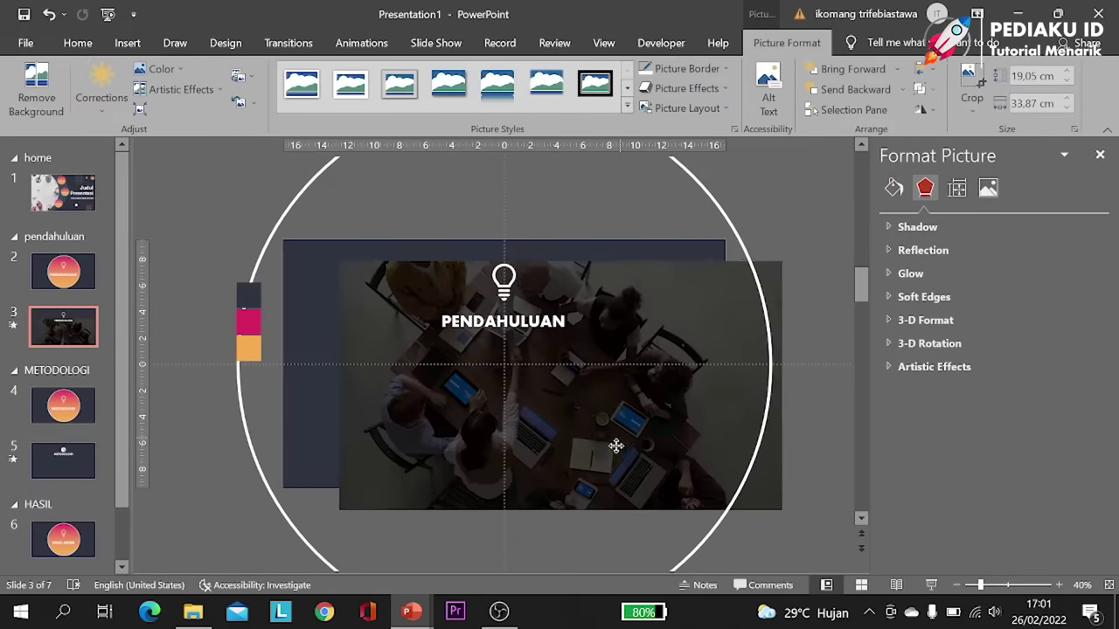
pyautogui.click(292, 302)
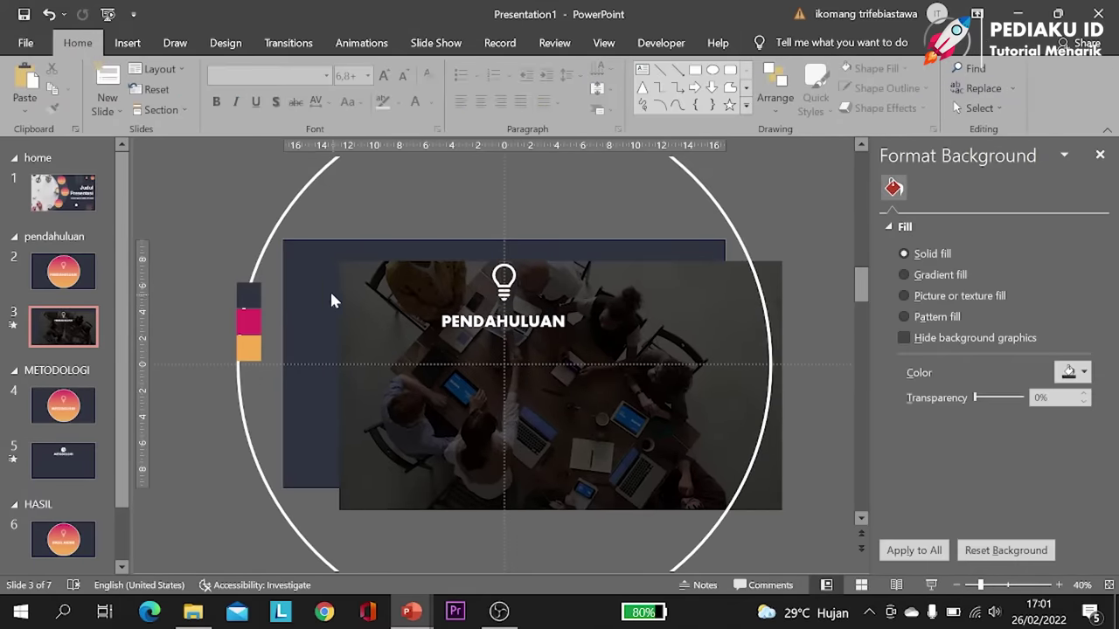
pyautogui.rightClick(308, 288)
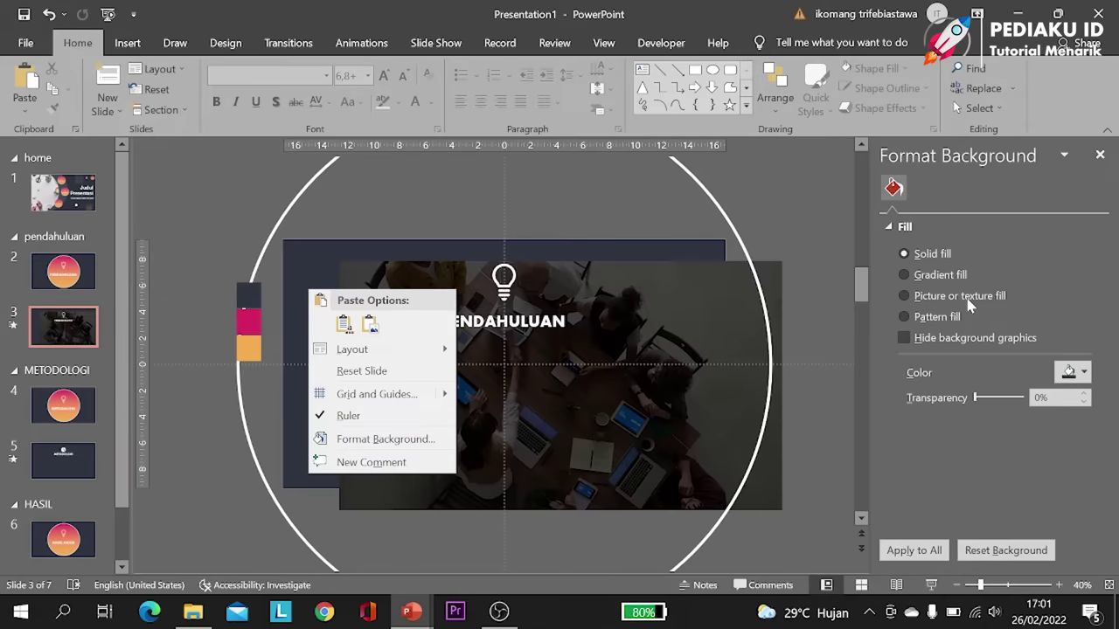
pyautogui.click(654, 324)
pyautogui.click(654, 333)
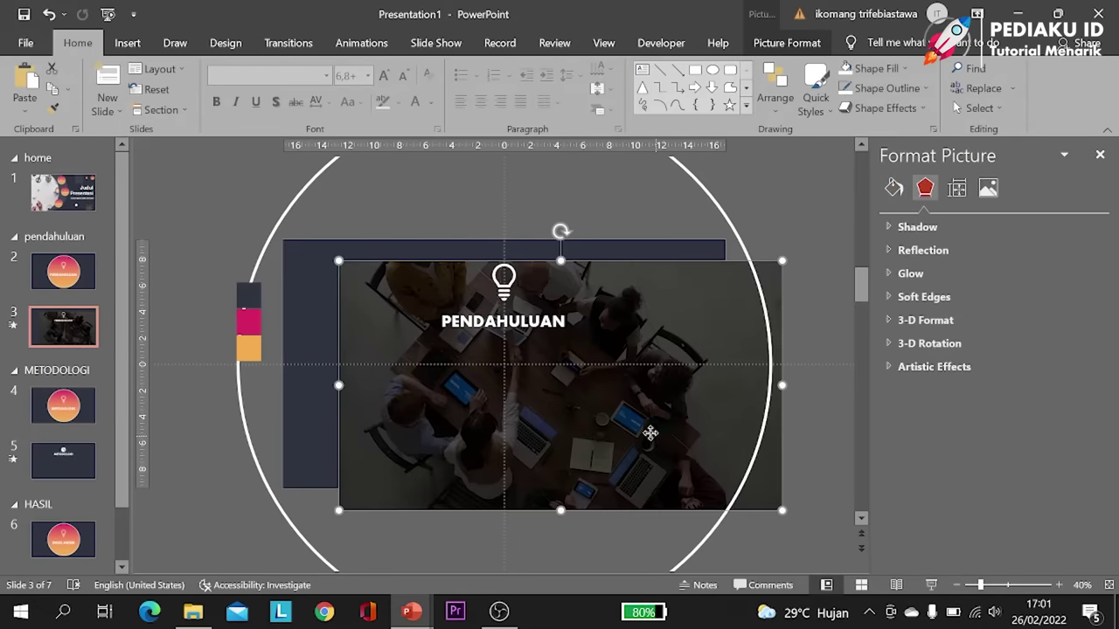
pyautogui.moveTo(654, 431); pyautogui.dragTo(602, 416)
pyautogui.press('Escape')
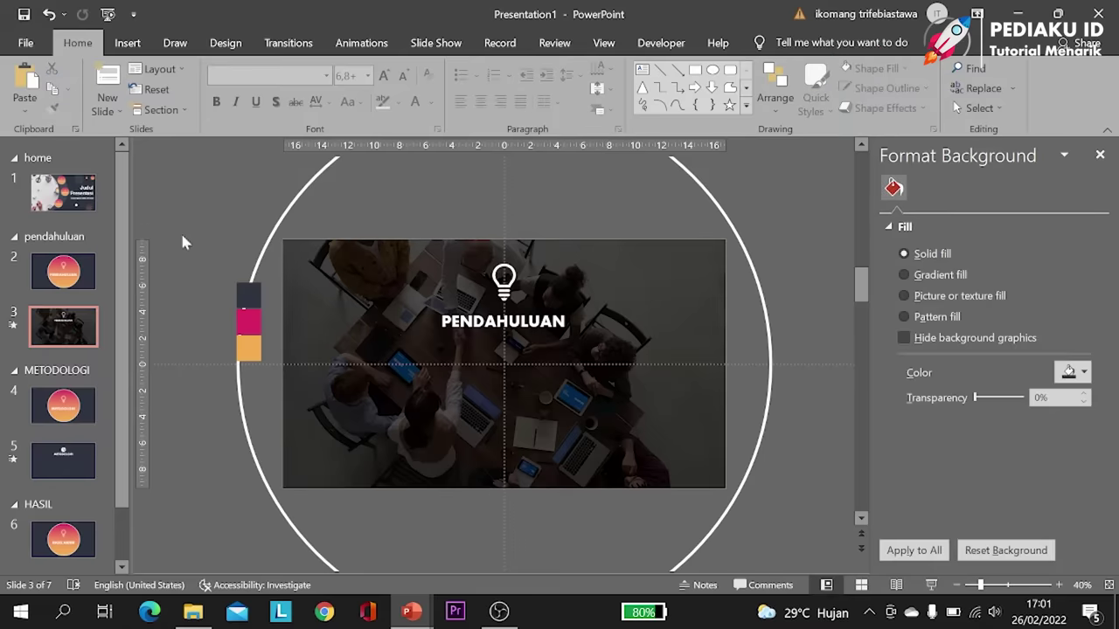
pyautogui.click(353, 286)
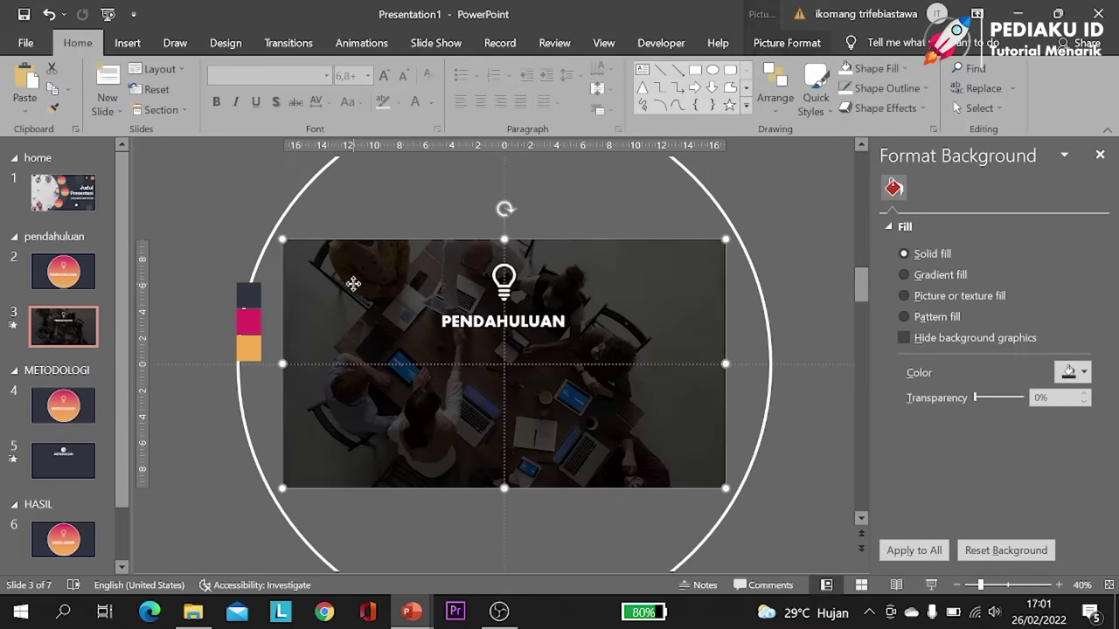
# Step: Paste the dark photo behind the METODOLOGI title on slide 5, deleting the copy wrongly pasted on slide 6
pyautogui.click(68, 458)
pyautogui.hotkey('ctrl', 'v')
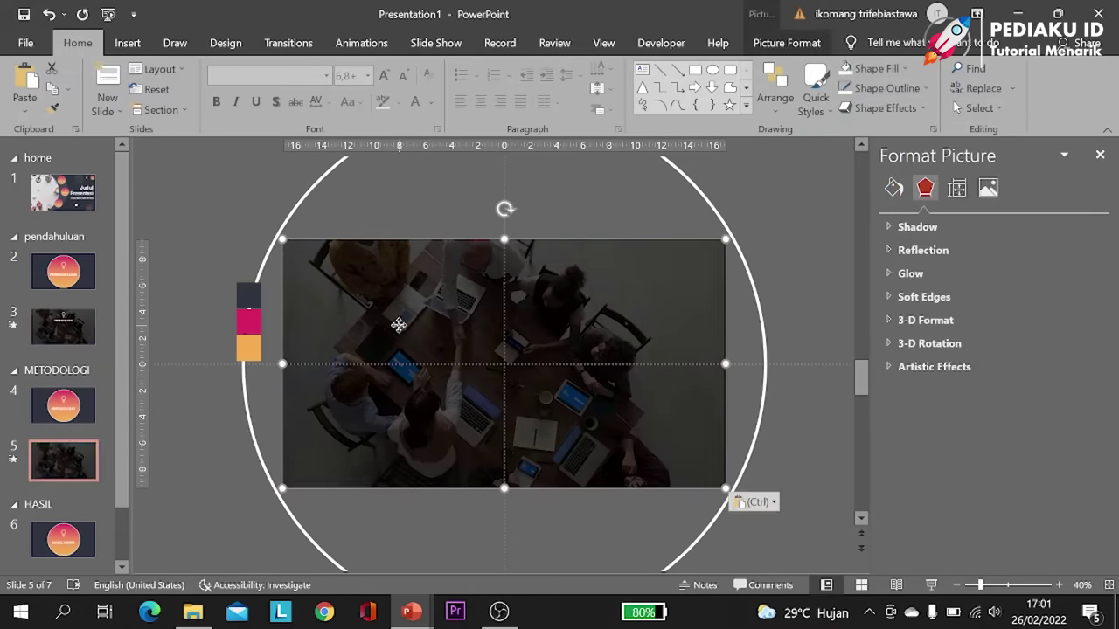
pyautogui.rightClick(398, 400)
pyautogui.click(462, 178)
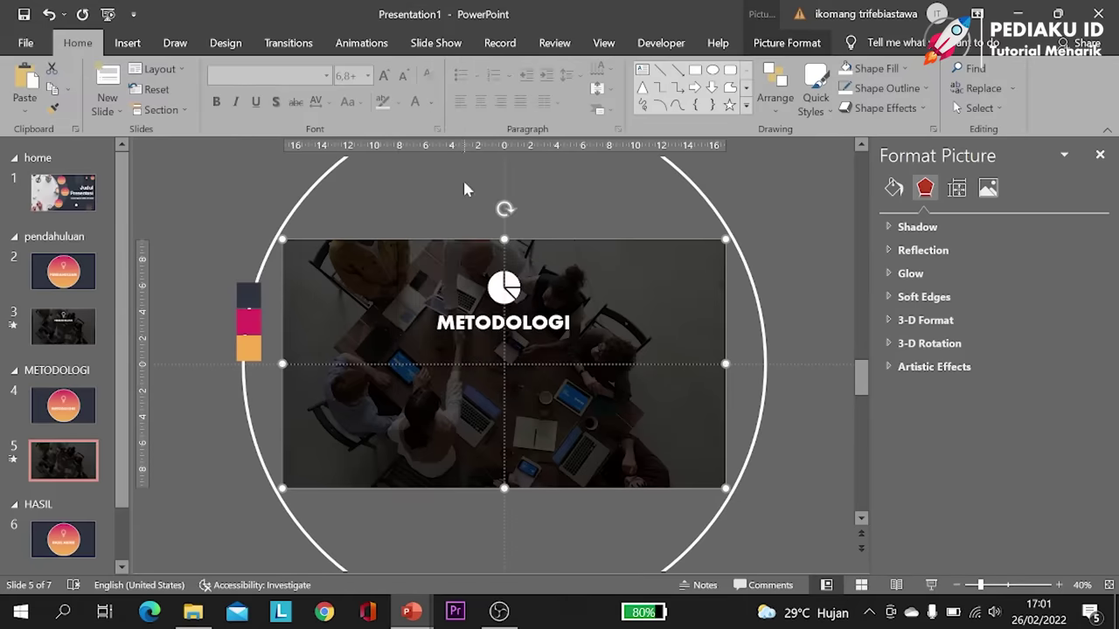
pyautogui.click(51, 526)
pyautogui.hotkey('ctrl', 'v')
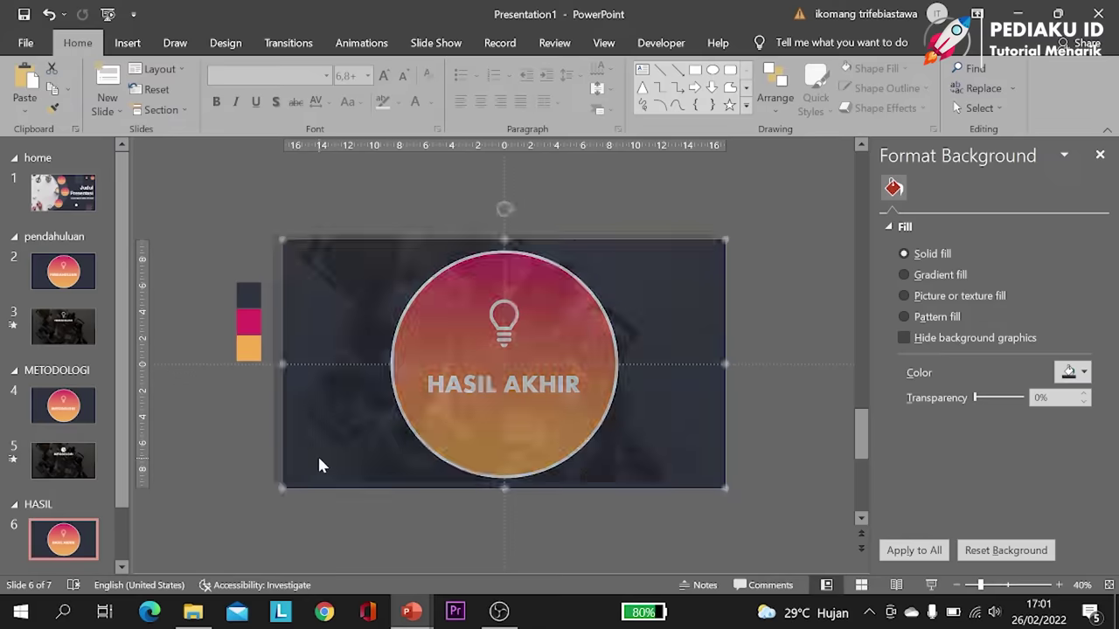
pyautogui.rightClick(421, 327)
pyautogui.click(192, 312)
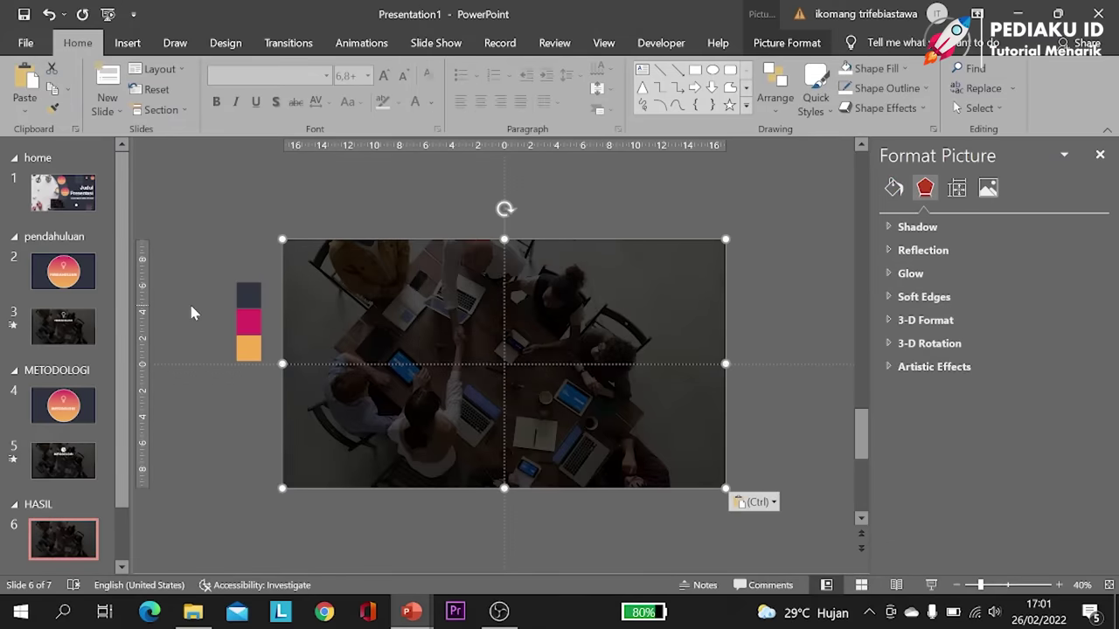
pyautogui.press('Delete')
# Step: Paste the dark photo behind the HASIL AKHIR title on slide 7, then return to the title slide
pyautogui.click(70, 546)
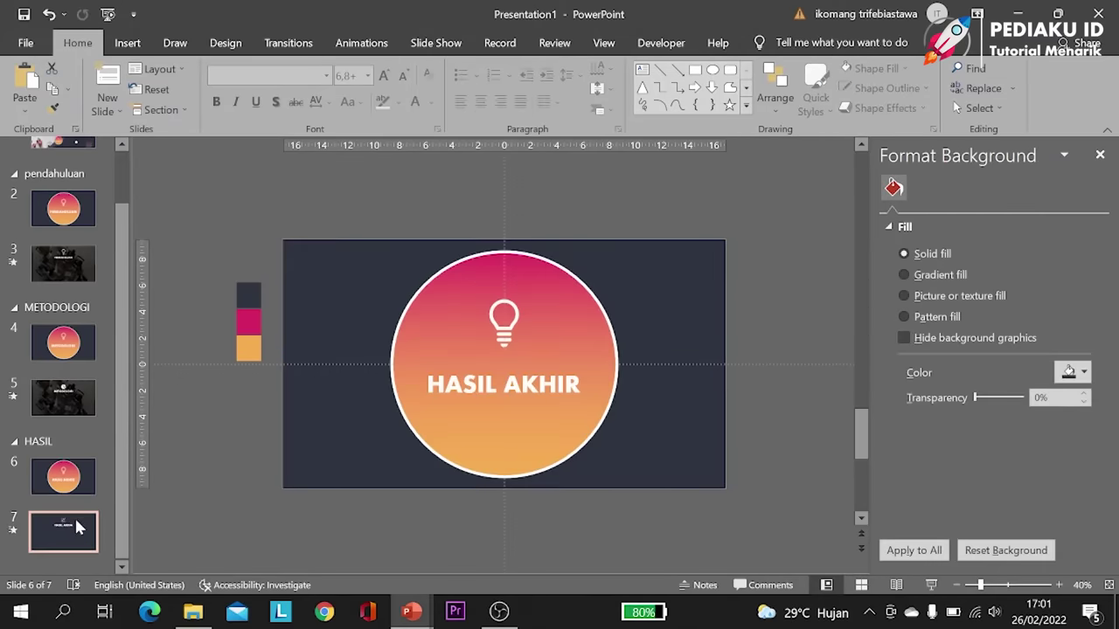
pyautogui.hotkey('ctrl', 'v')
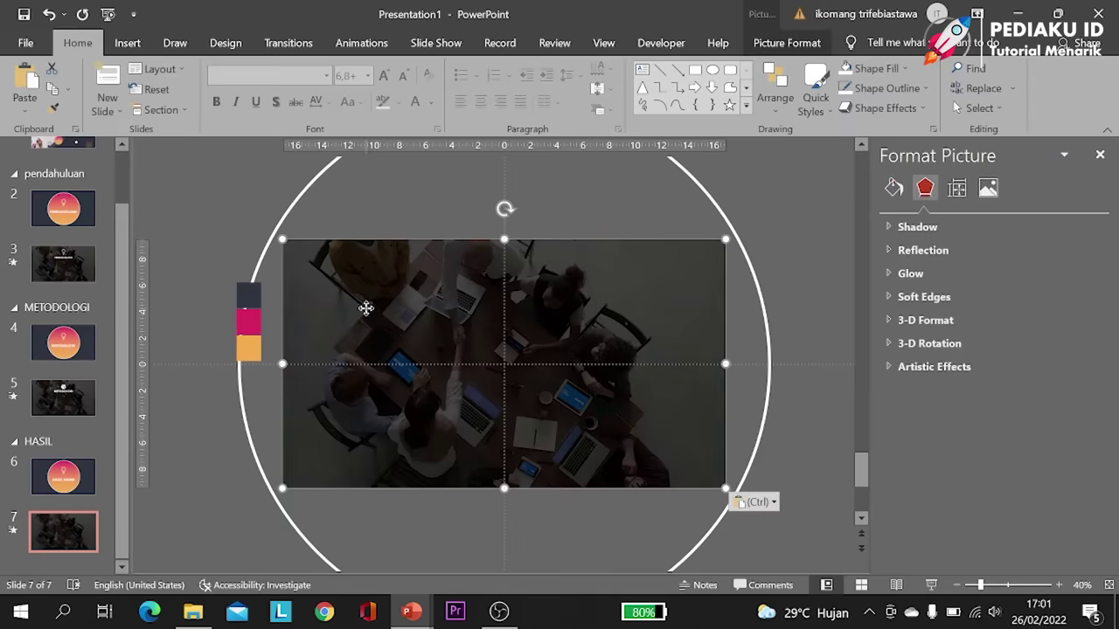
pyautogui.rightClick(365, 308)
pyautogui.click(425, 444)
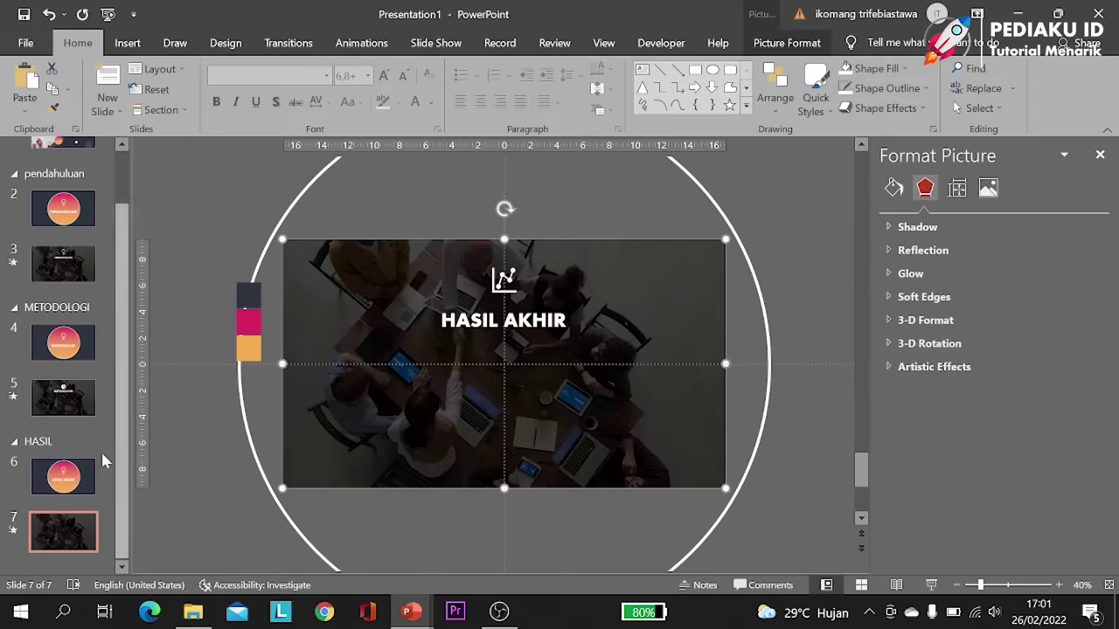
pyautogui.scroll(2, 48, 464)
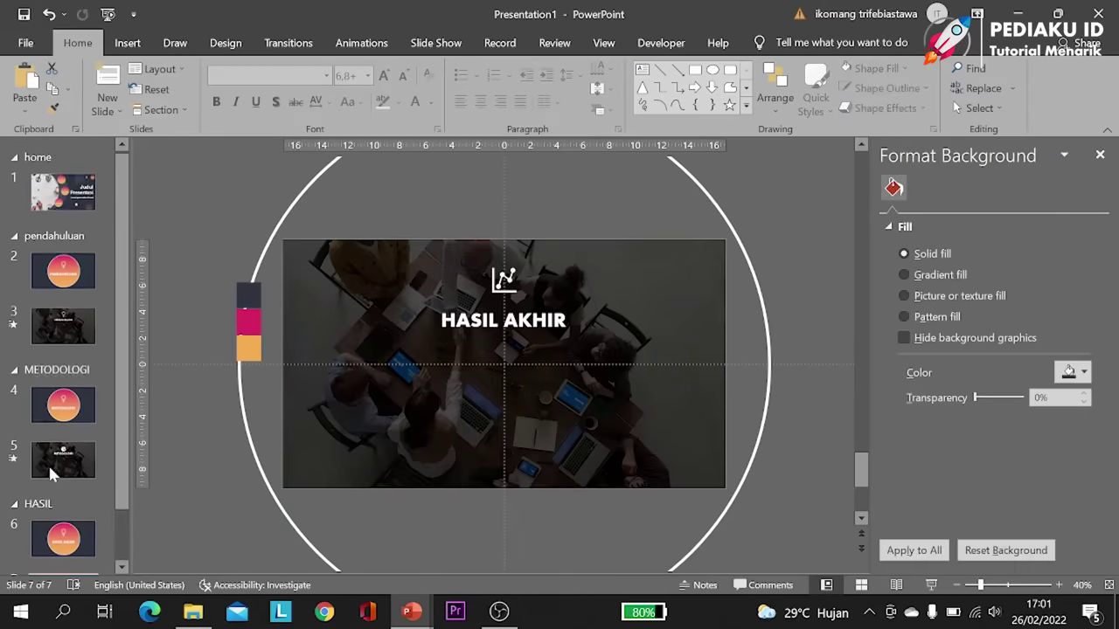
pyautogui.click(59, 207)
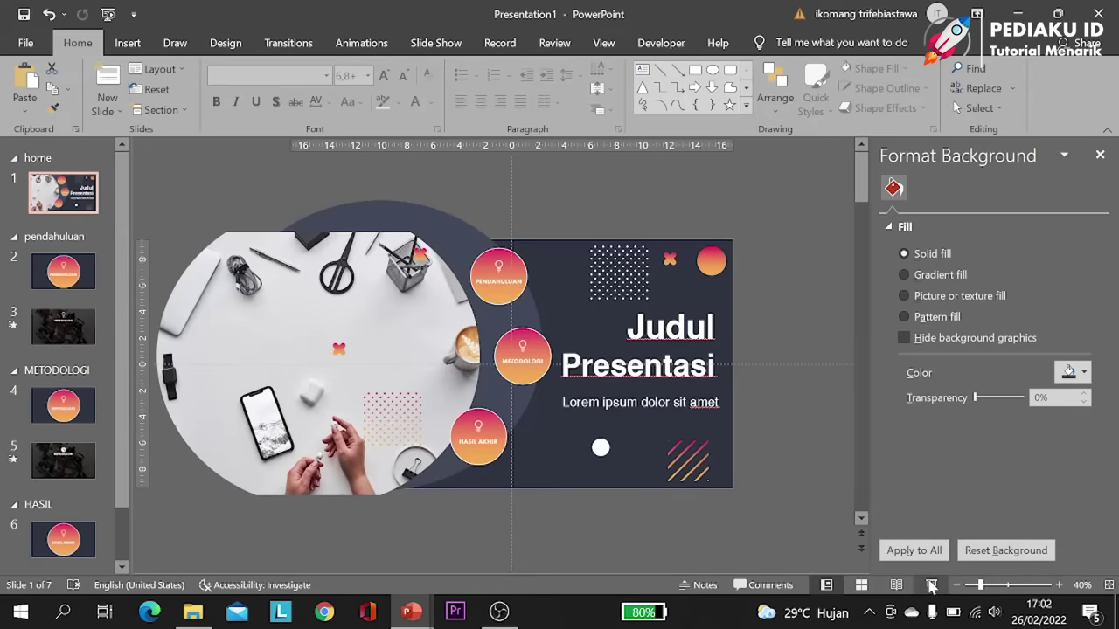
# Step: Run the slideshow from the Judul Presentasi title slide and zoom into the PENDAHULUAN circle
pyautogui.click(930, 585)
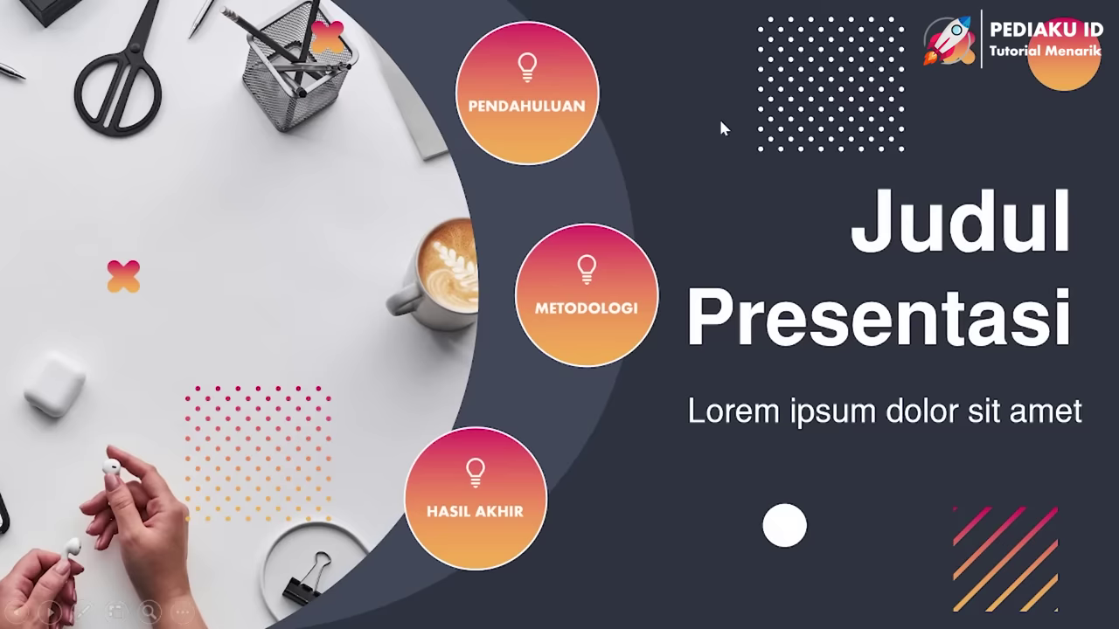
pyautogui.click(549, 101)
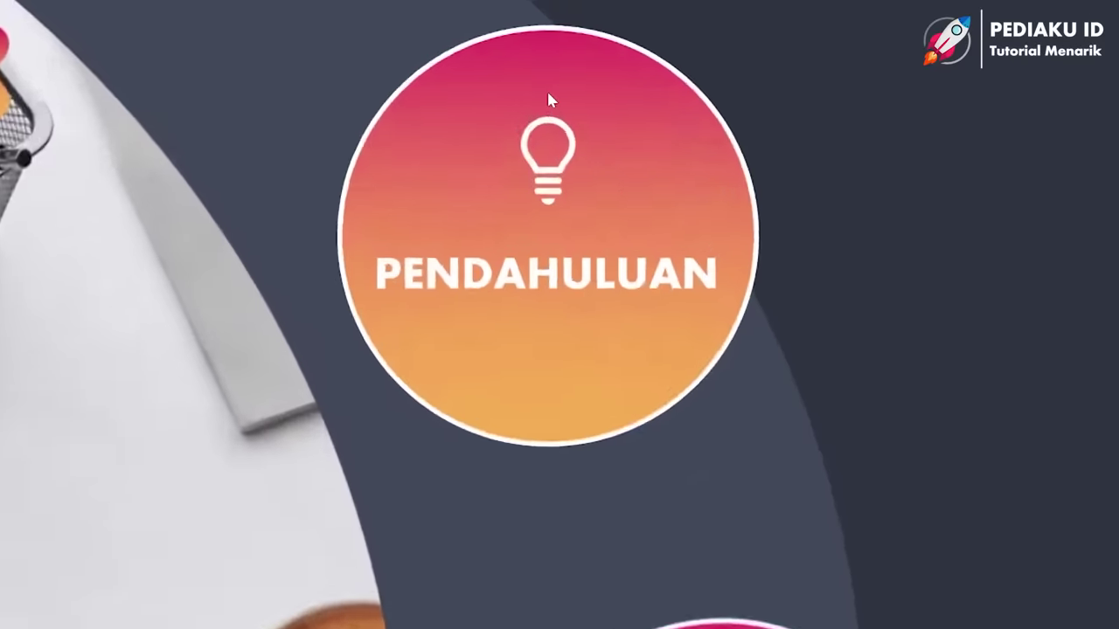
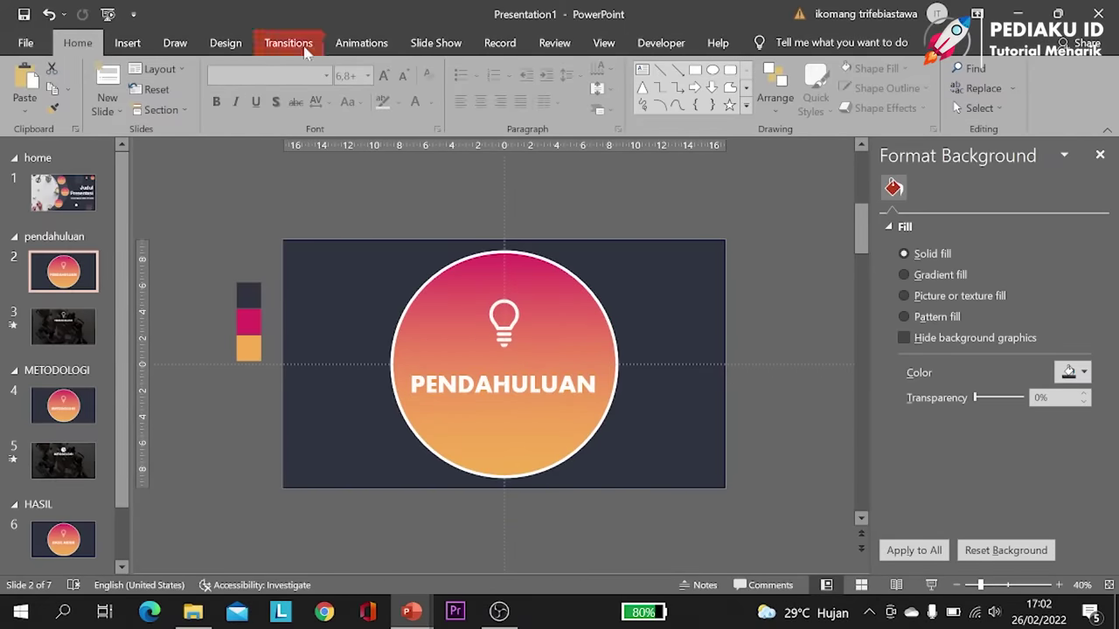
# Step: Give the PENDAHULUAN circle slide no transition, advancing automatically after 00:00,00 instead of on click
pyautogui.click(301, 42)
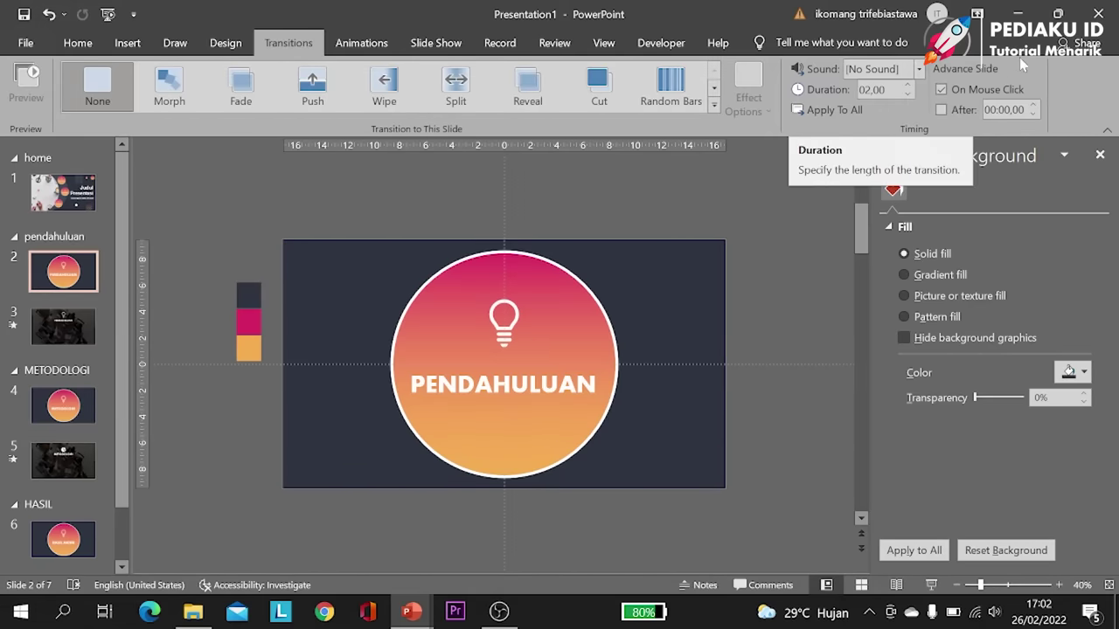
pyautogui.click(942, 91)
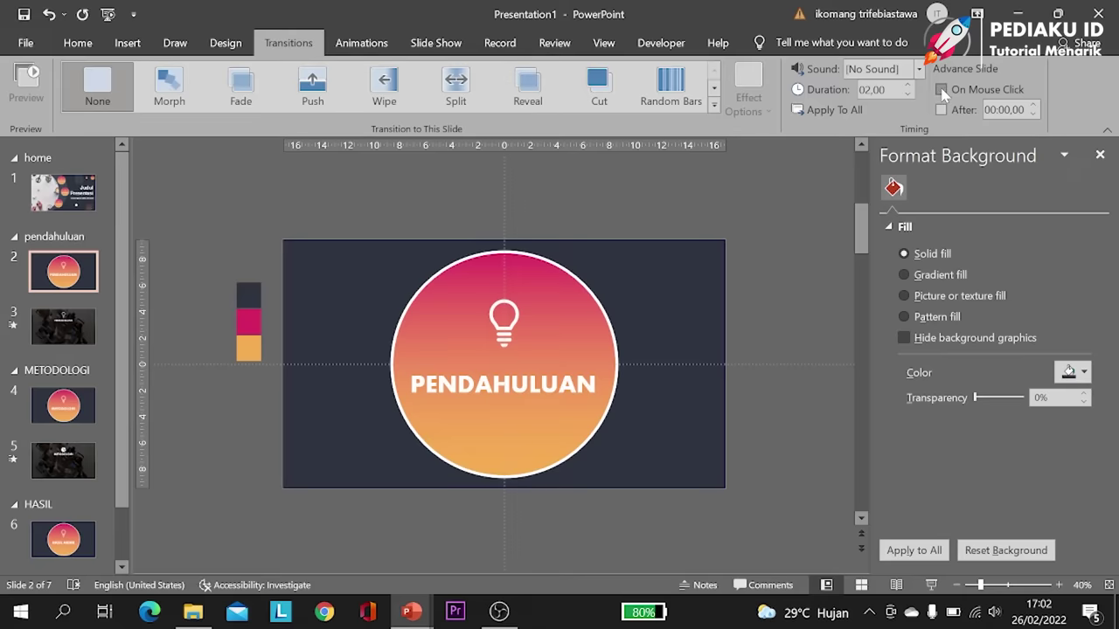
pyautogui.click(942, 111)
pyautogui.click(100, 92)
# Step: Apply the same no-transition, automatic-advance setting to the METODOLOGI and HASIL AKHIR circle slides
pyautogui.click(63, 405)
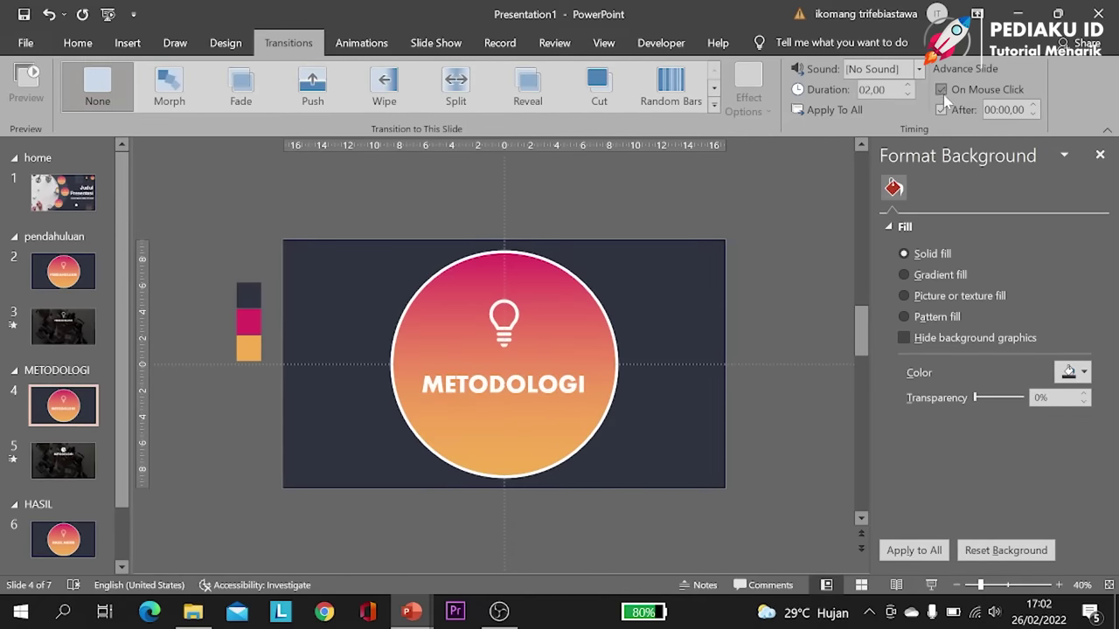
pyautogui.click(168, 96)
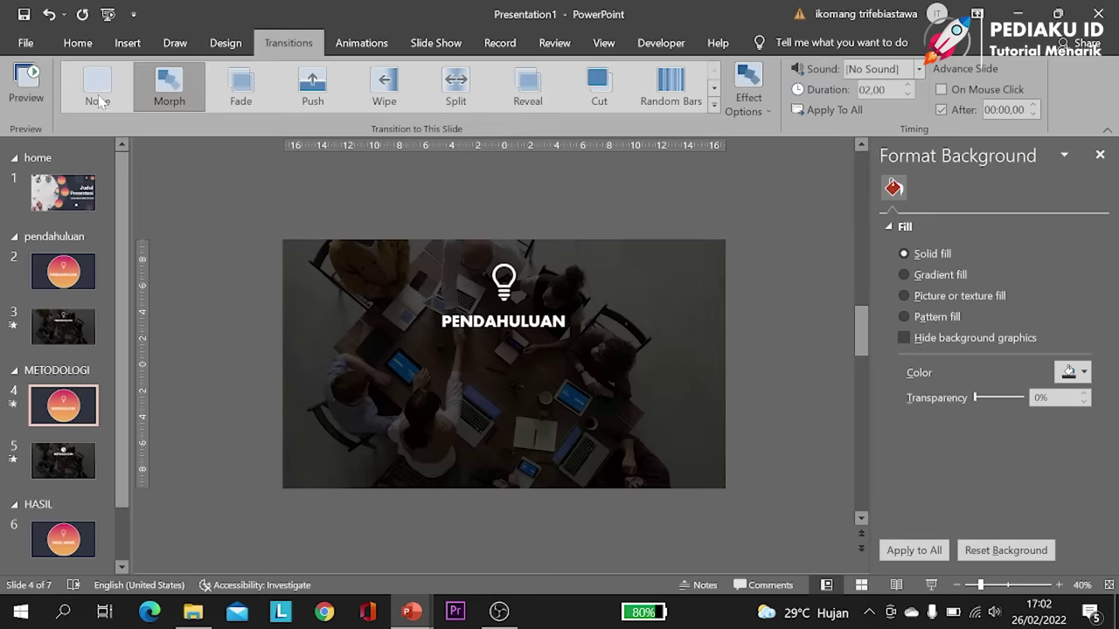
pyautogui.click(98, 95)
pyautogui.click(70, 548)
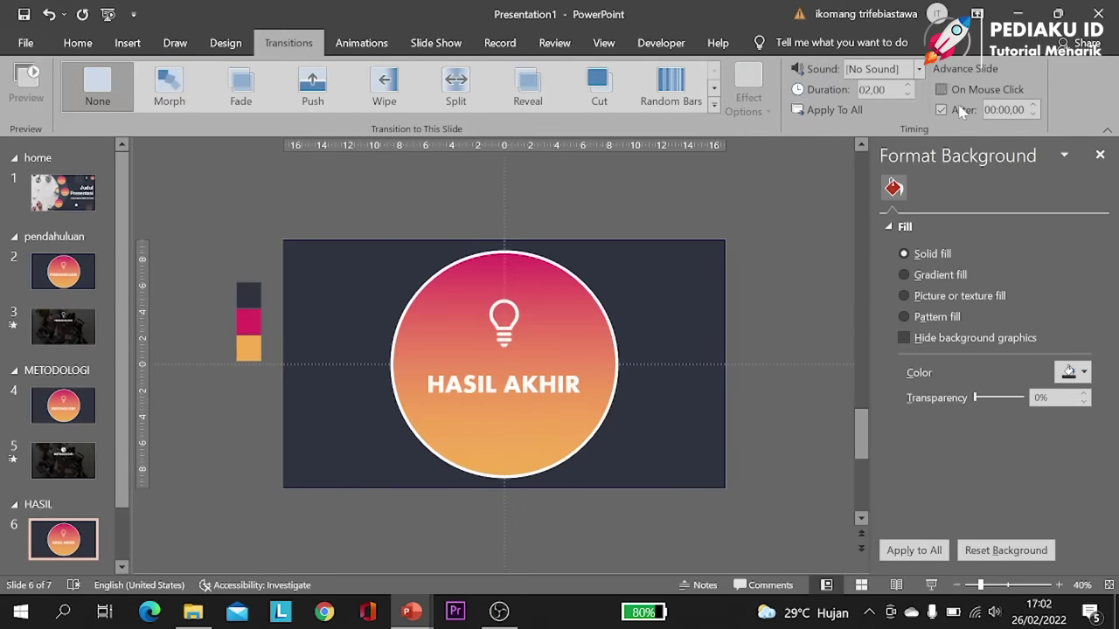
pyautogui.click(169, 87)
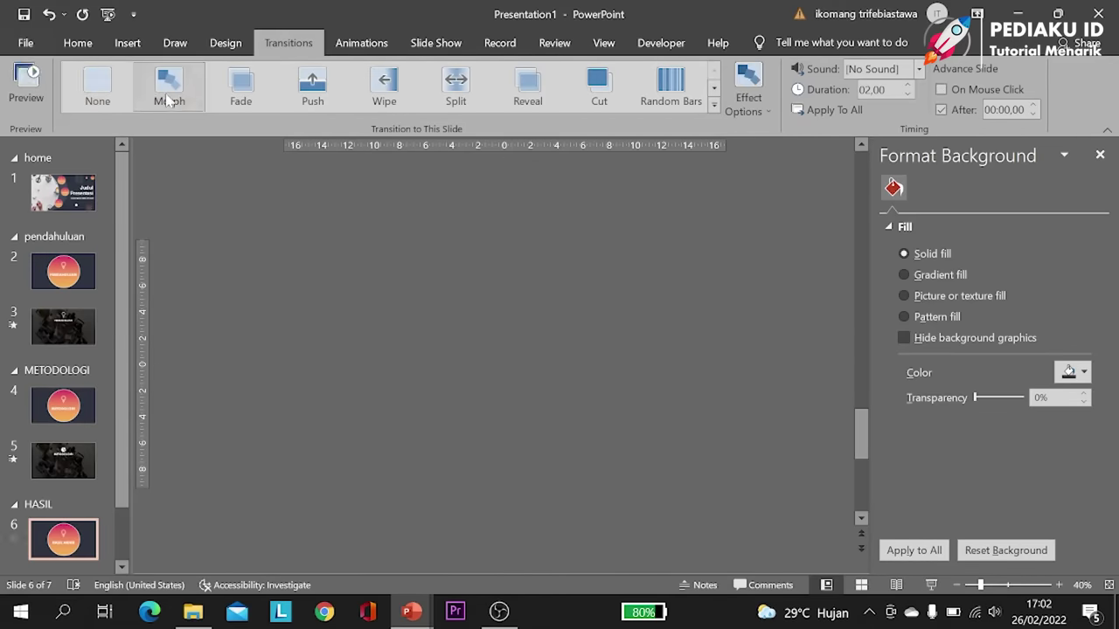
pyautogui.click(98, 92)
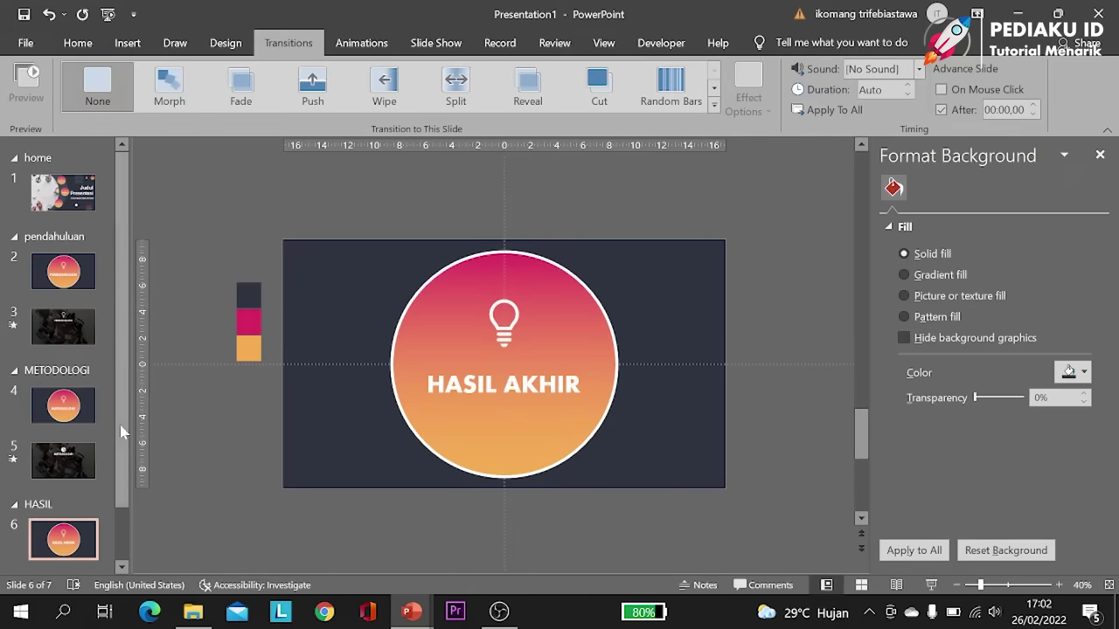
pyautogui.scroll(-1, 125, 449)
pyautogui.press('Home')
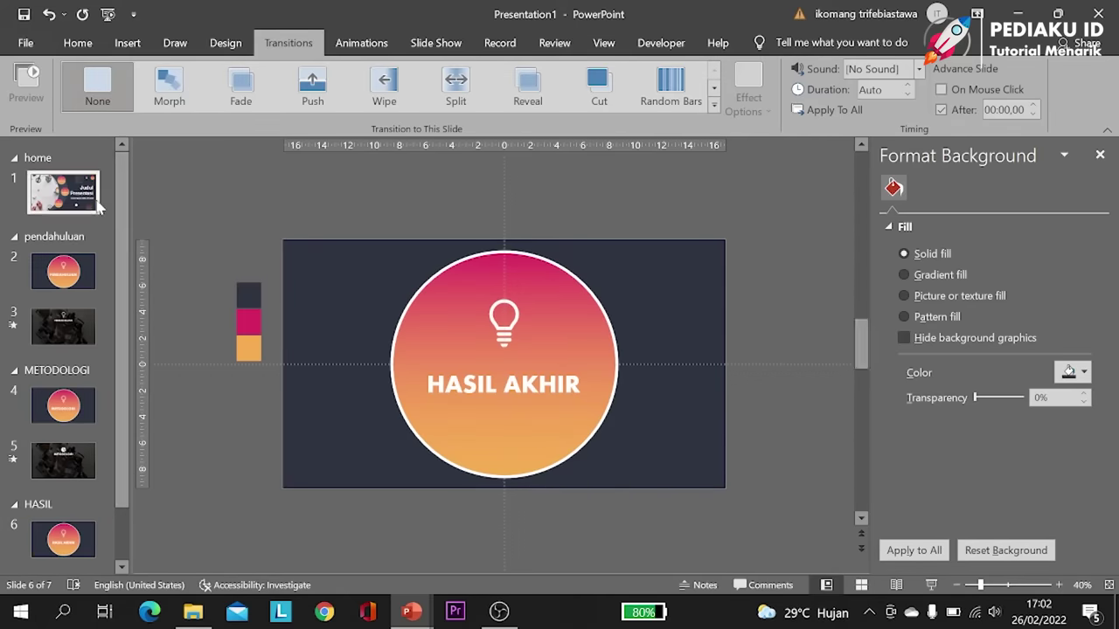
# Step: Play the show and zoom from the title slide into PENDAHULUAN, METODOLOGI and HASIL AKHIR, returning between each
pyautogui.click(932, 586)
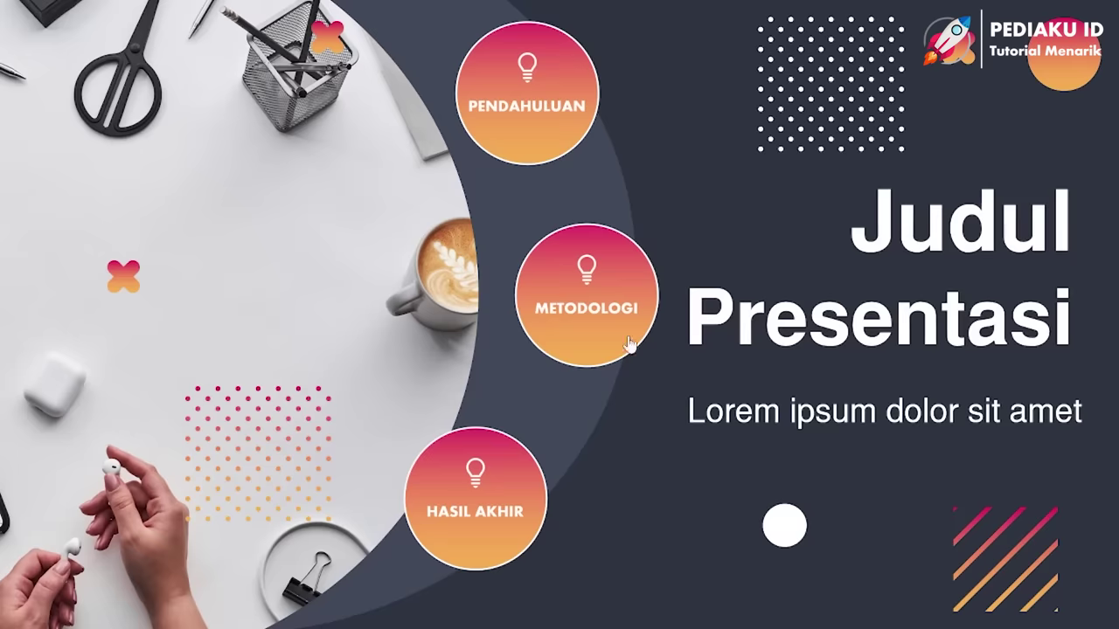
pyautogui.click(551, 94)
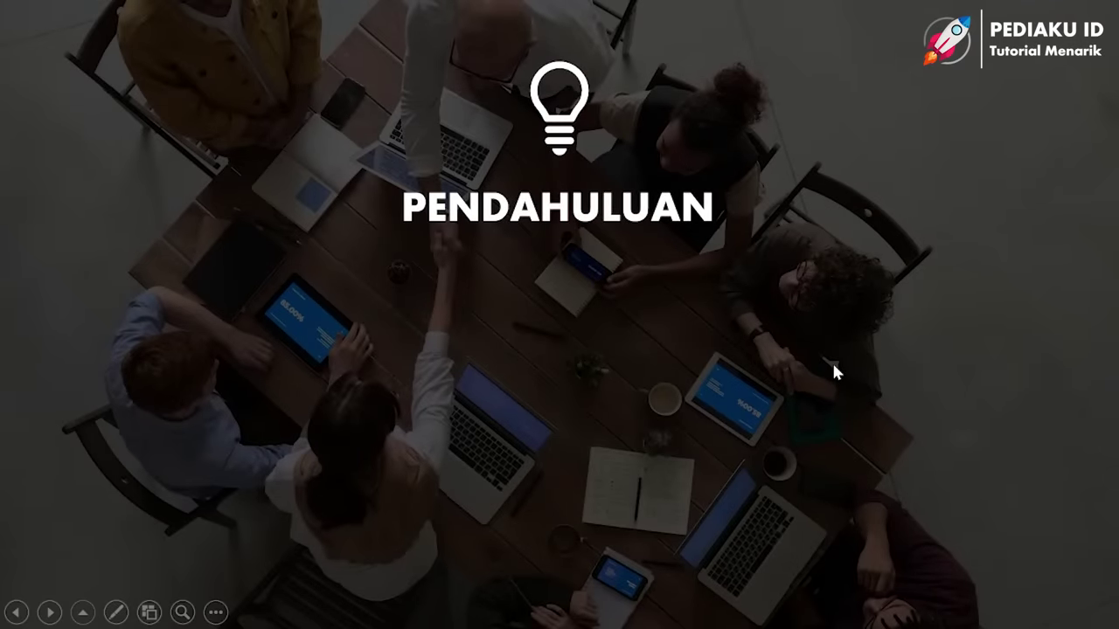
pyautogui.press('Right')
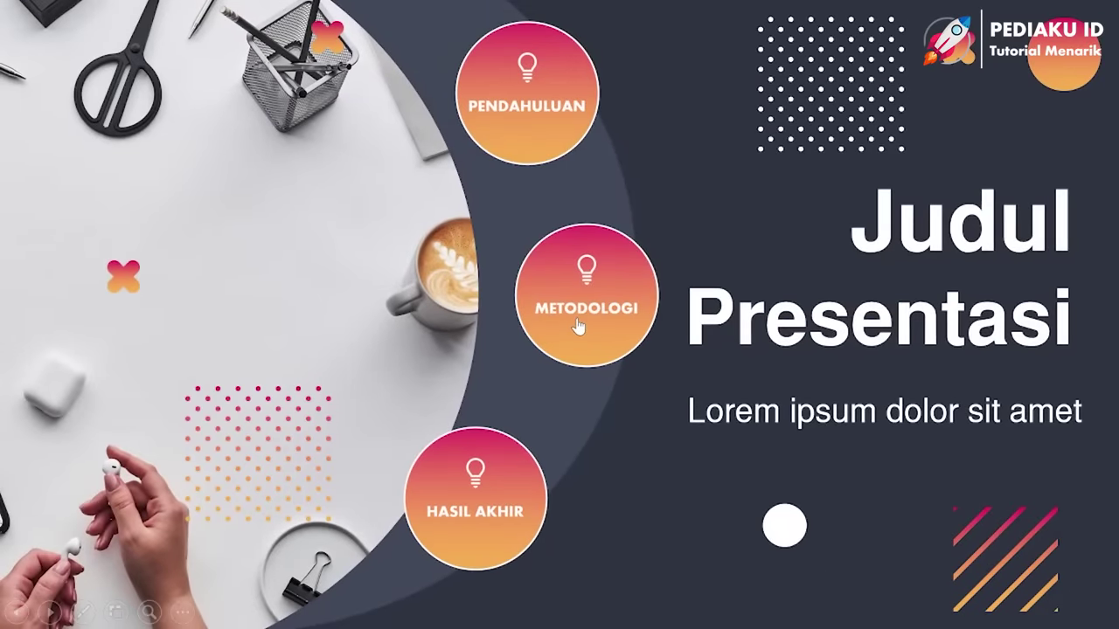
pyautogui.click(577, 323)
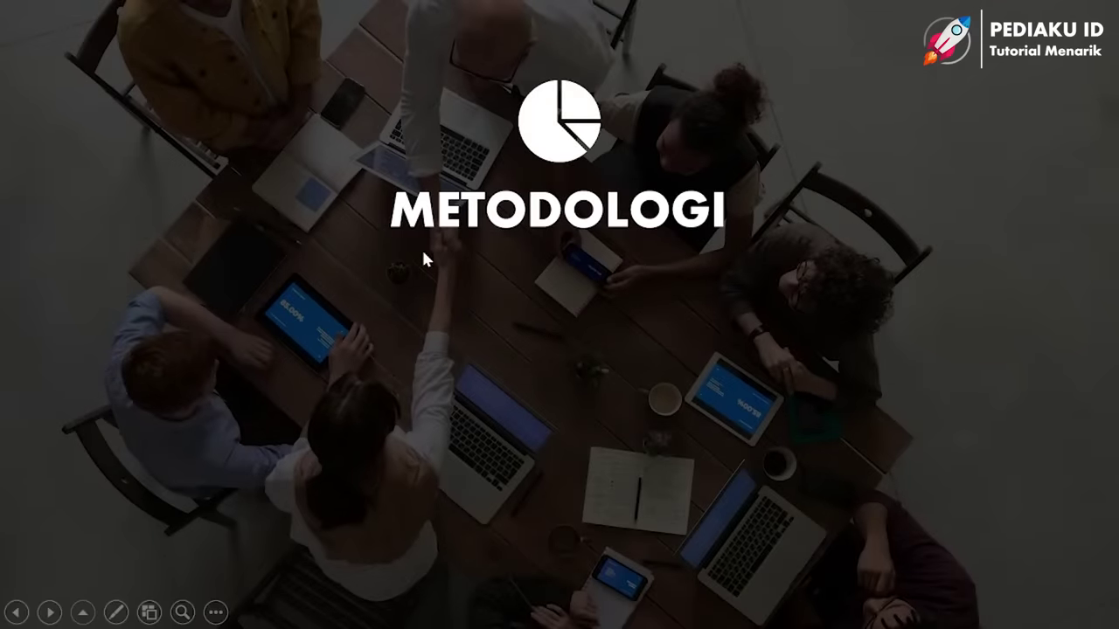
pyautogui.click(552, 359)
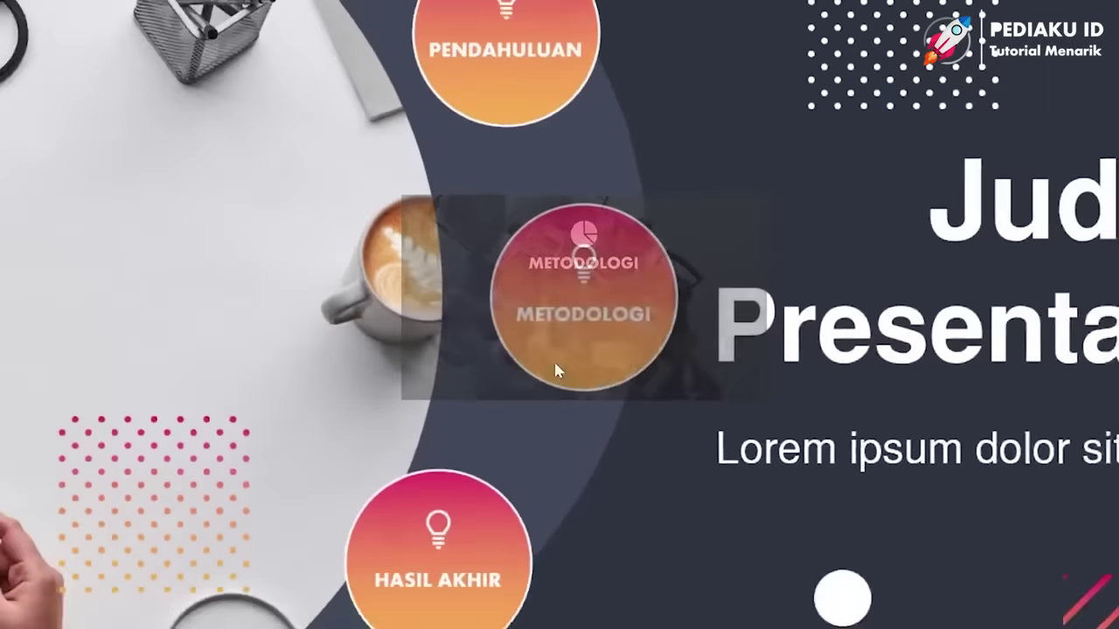
pyautogui.click(478, 498)
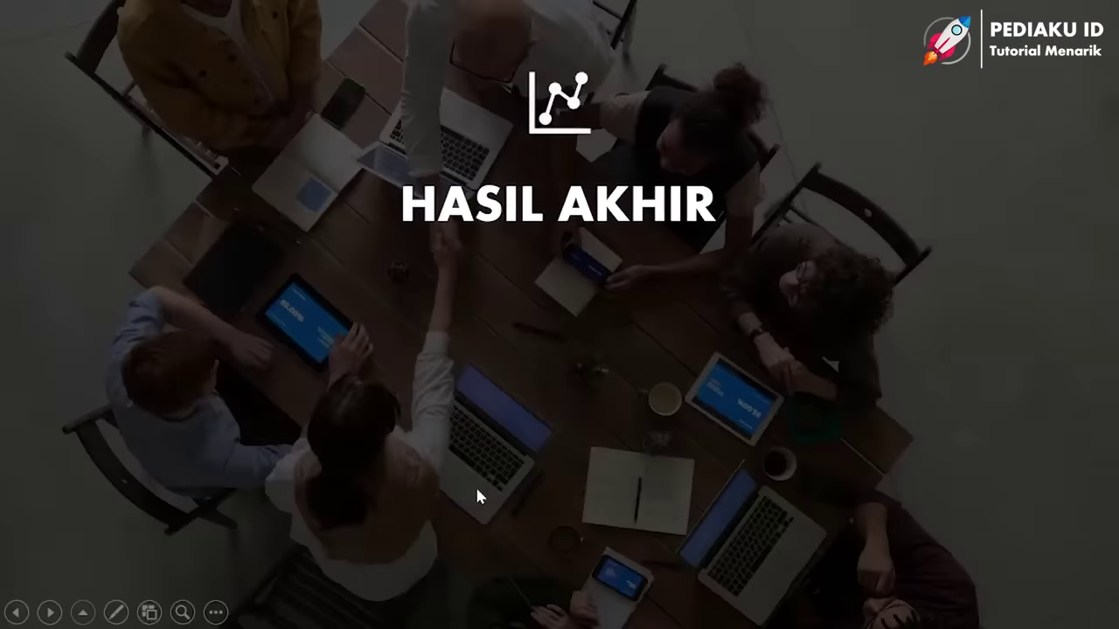
pyautogui.press('Escape')
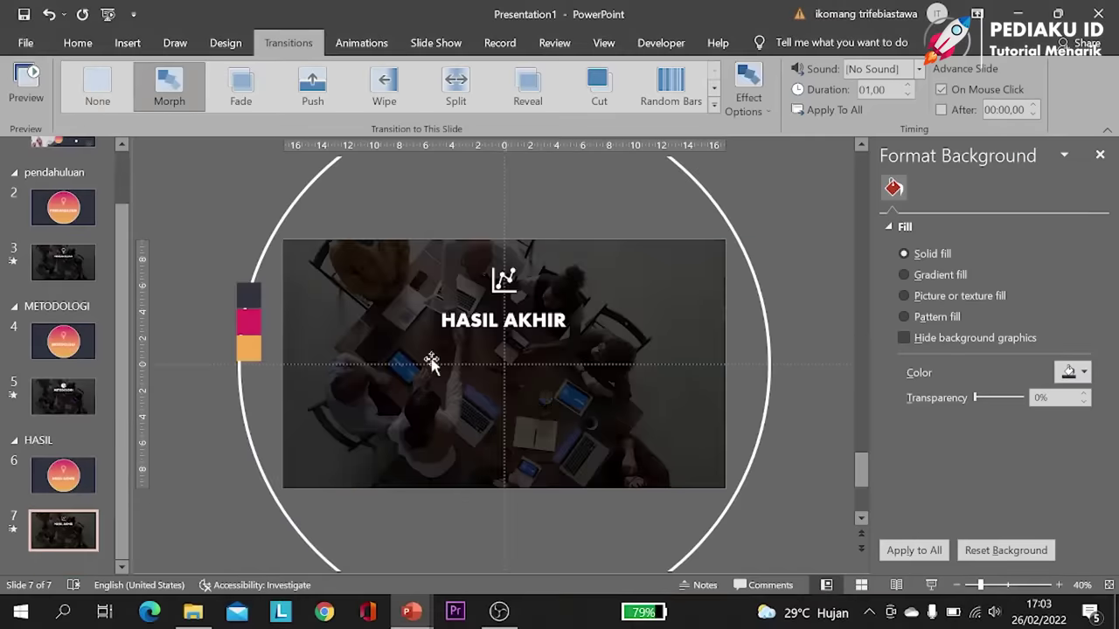
# Step: Replace the lightbulb icon on the METODOLOGI circle slide with a pie-chart icon
pyautogui.click(65, 344)
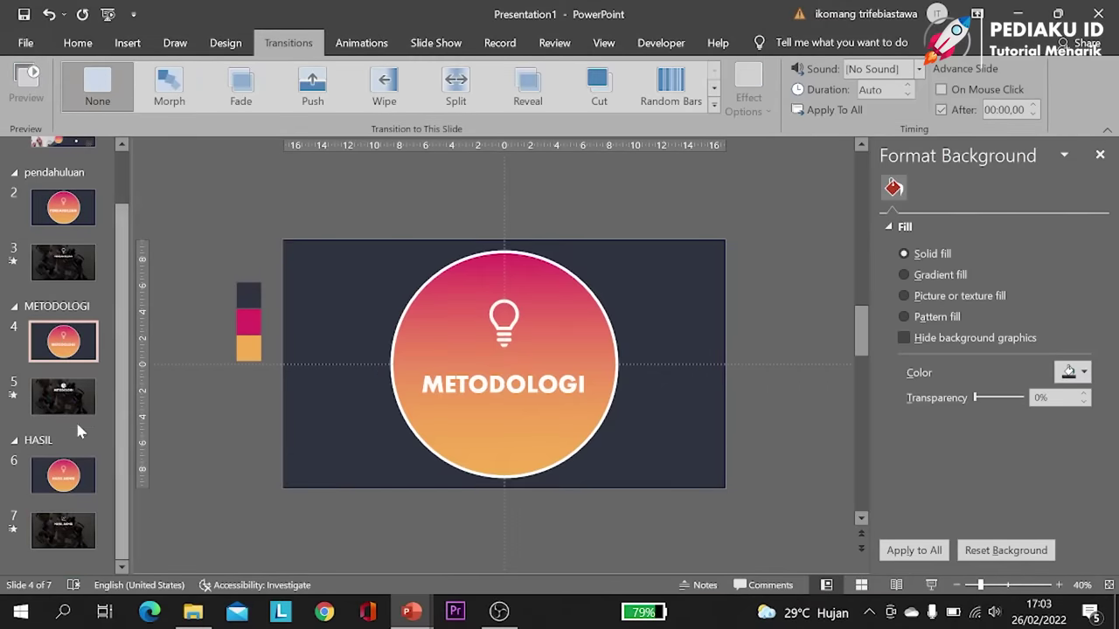
pyautogui.click(503, 334)
pyautogui.rightClick(505, 336)
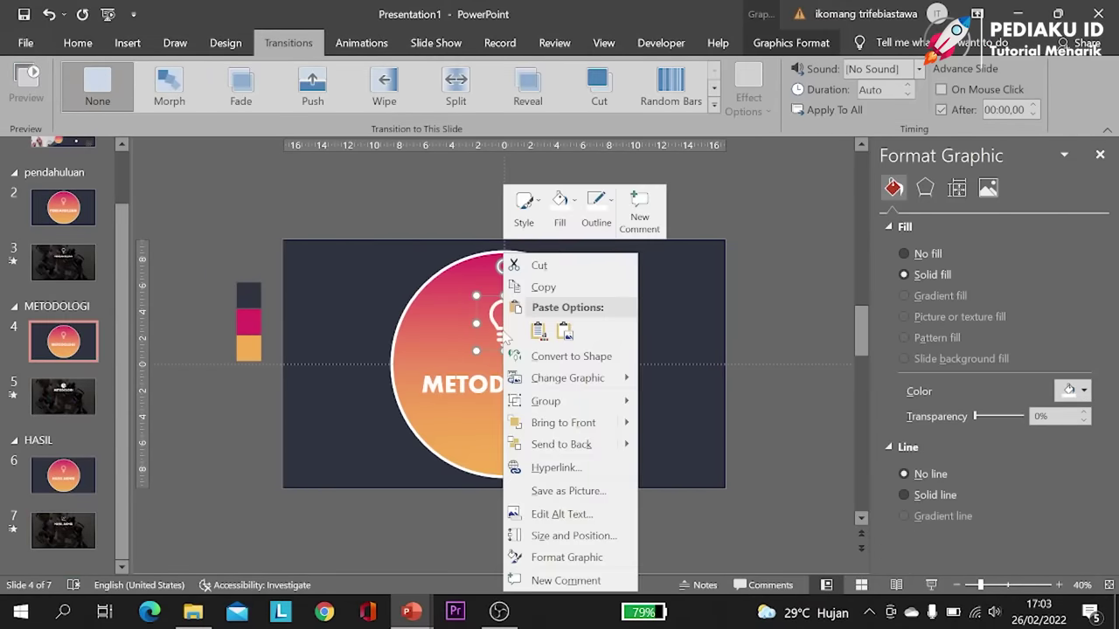
pyautogui.click(52, 395)
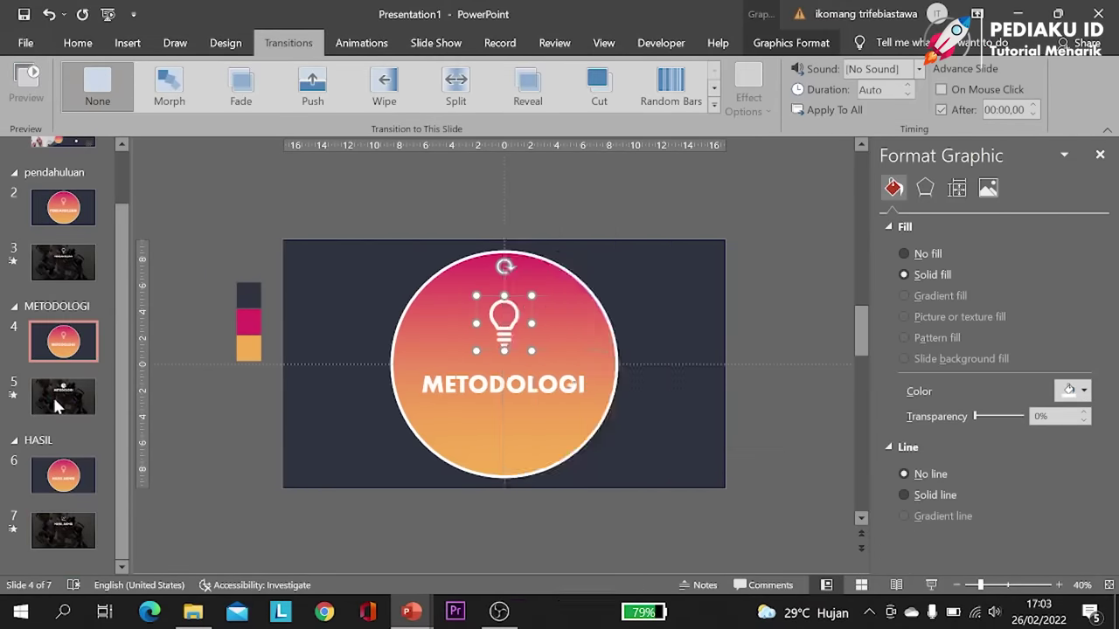
pyautogui.click(52, 395)
pyautogui.click(63, 349)
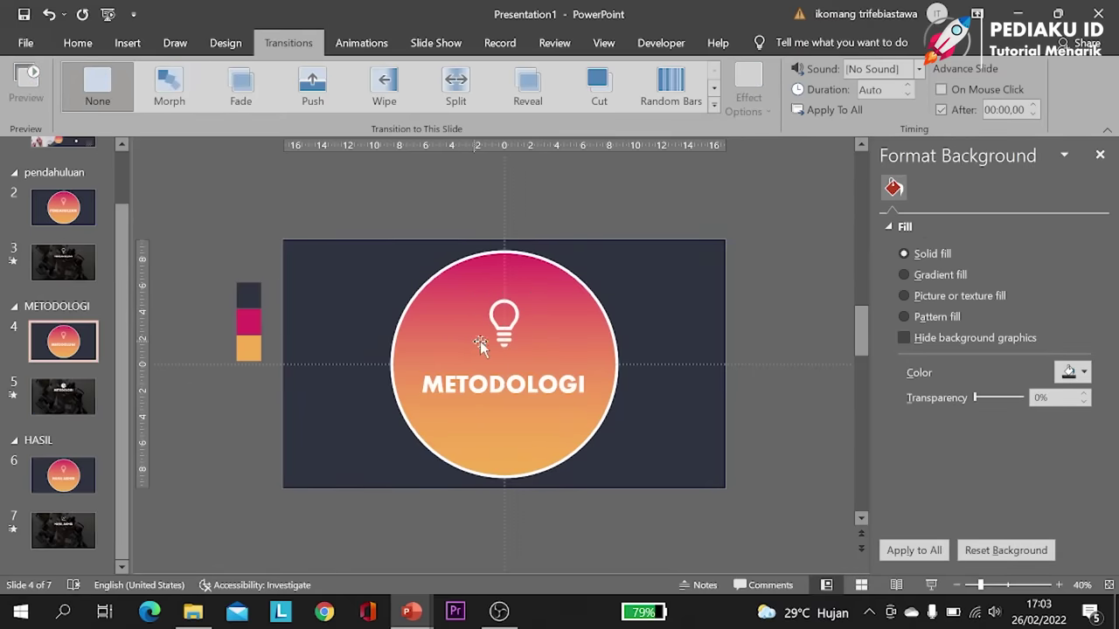
pyautogui.click(503, 330)
pyautogui.rightClick(503, 342)
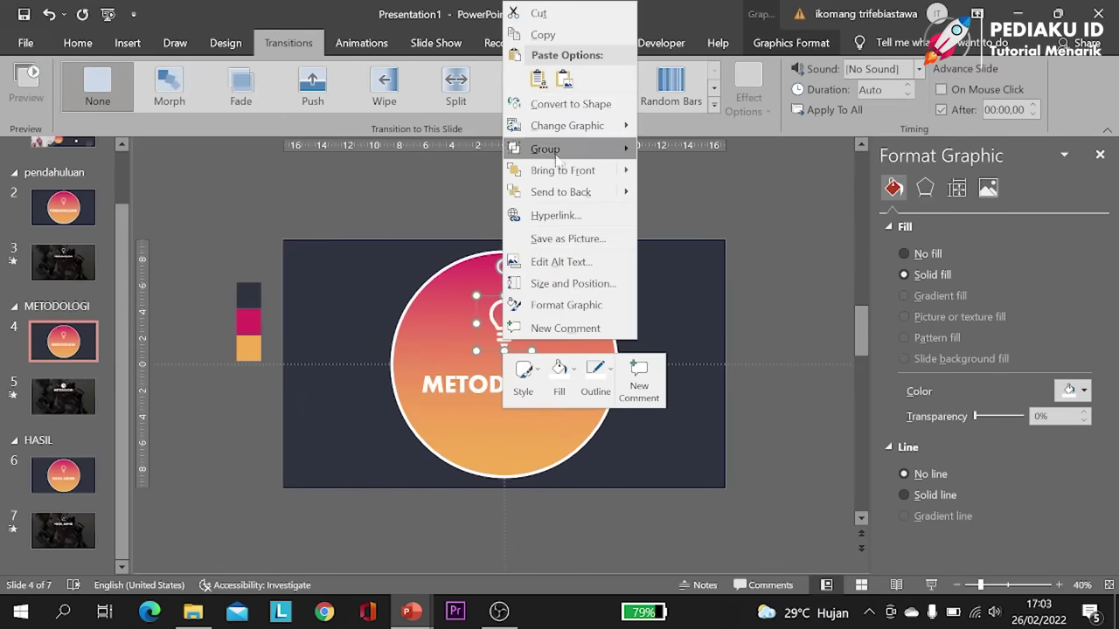
pyautogui.moveTo(568, 126)
pyautogui.click(710, 170)
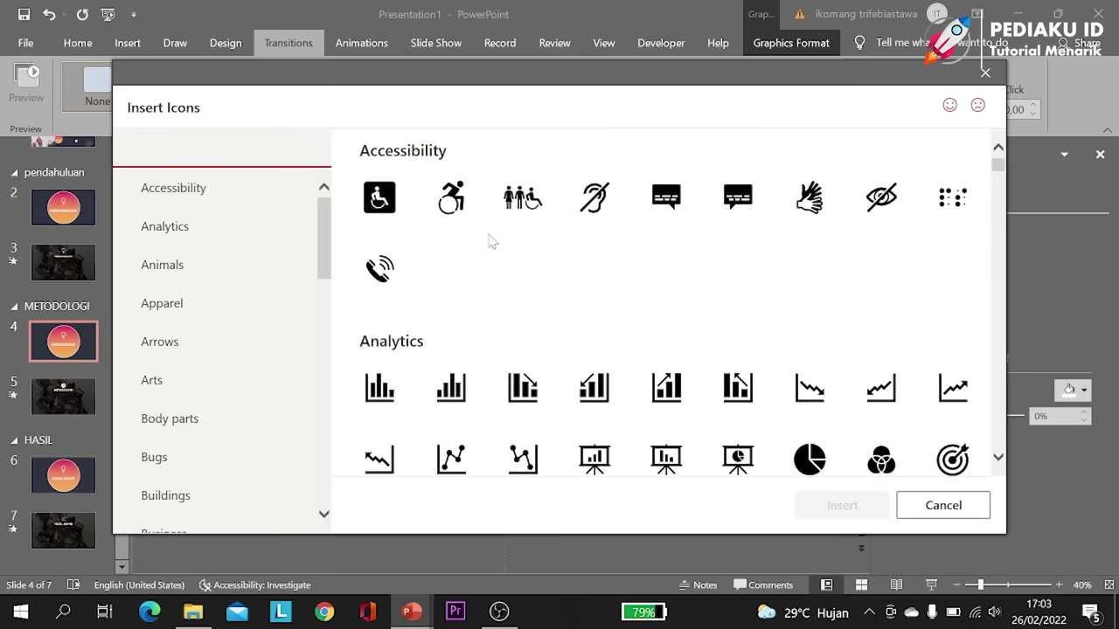
pyautogui.click(826, 450)
pyautogui.click(859, 506)
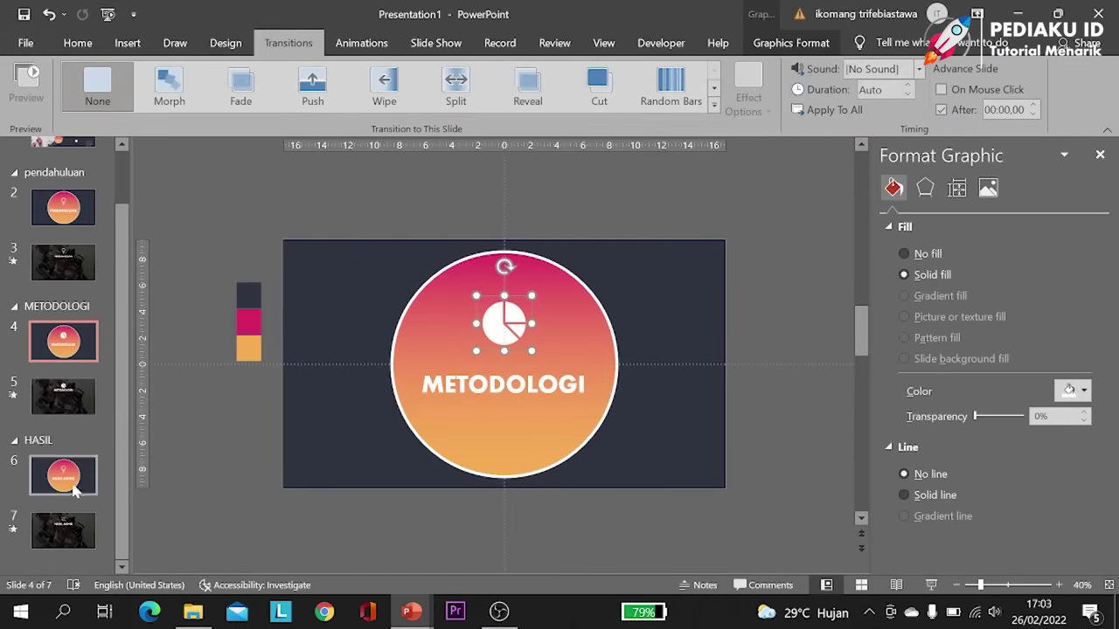
pyautogui.press('Escape')
# Step: Replace the HASIL AKHIR circle's lightbulb with a line-chart icon and view slide 7
pyautogui.click(70, 496)
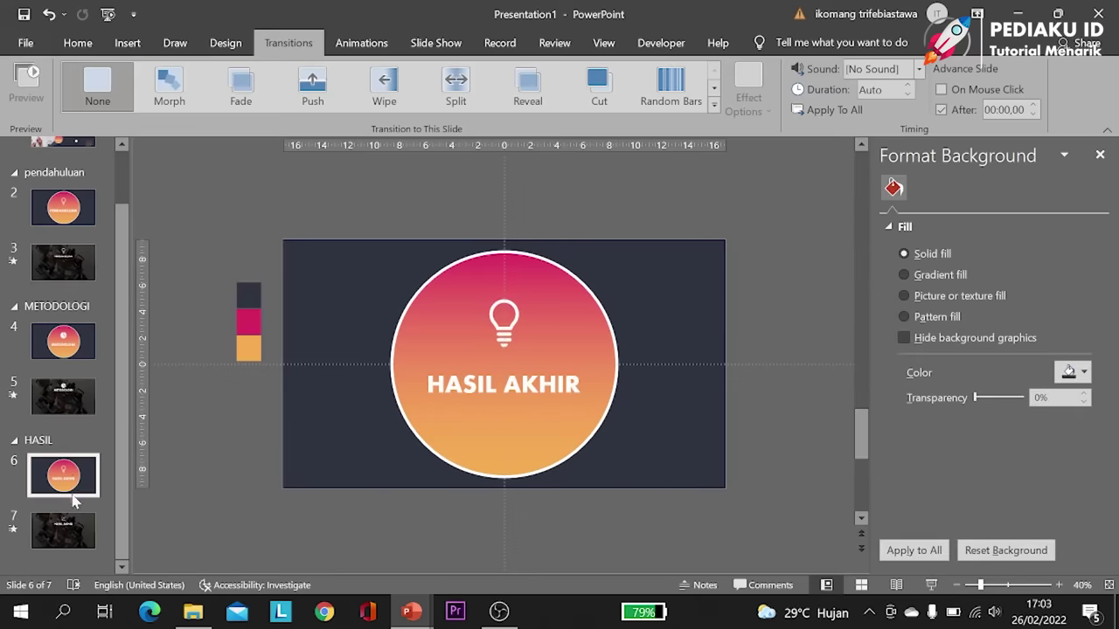
pyautogui.press('Down')
pyautogui.click(75, 494)
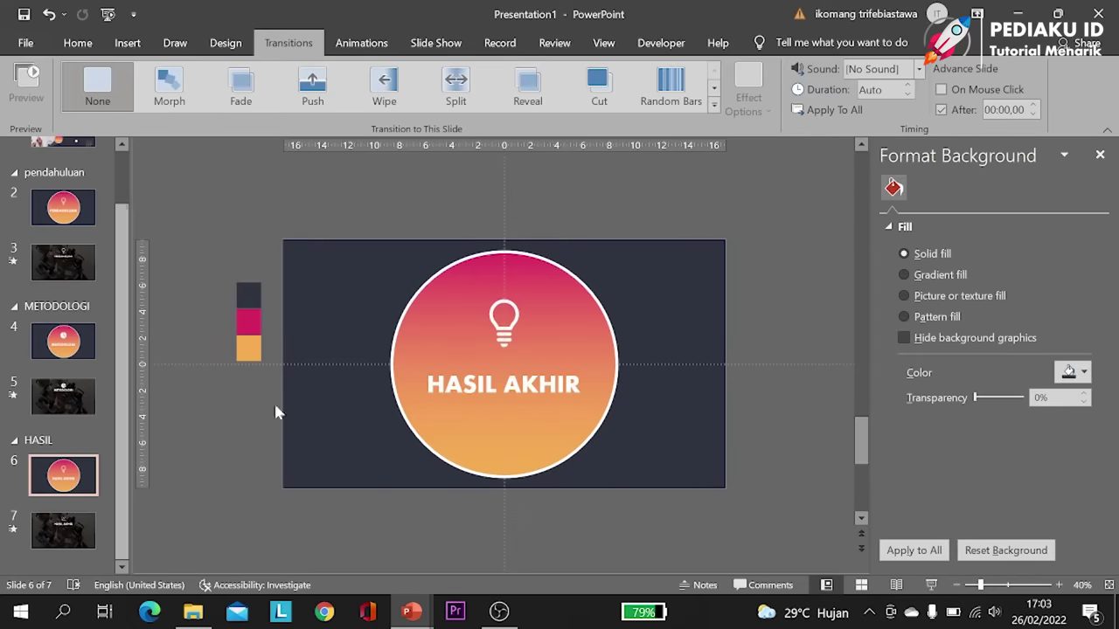
pyautogui.click(511, 324)
pyautogui.rightClick(511, 323)
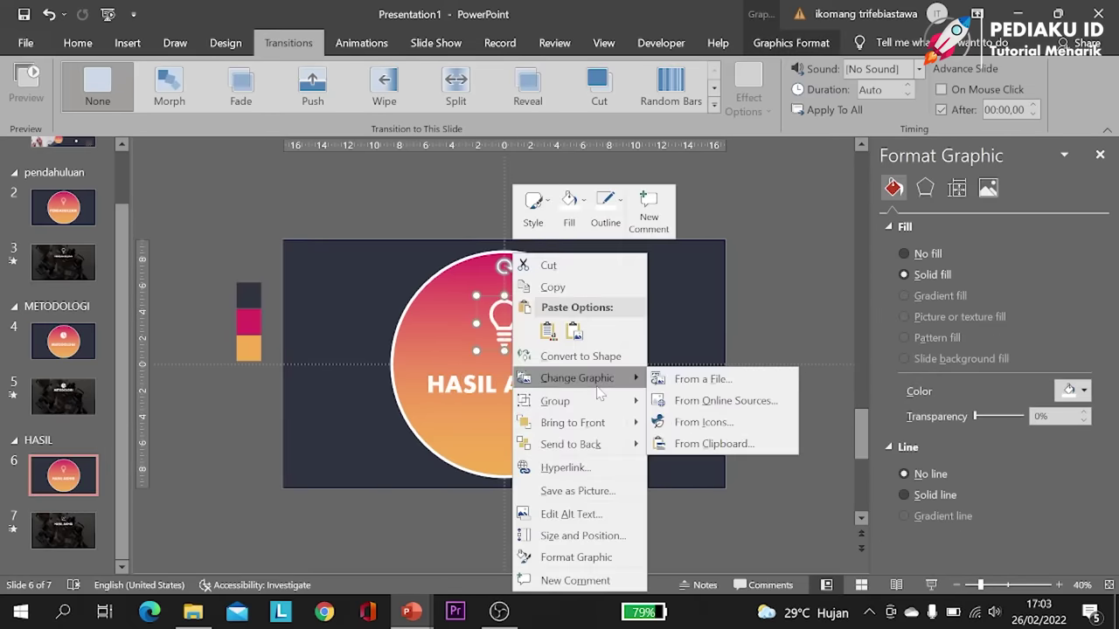
pyautogui.click(663, 425)
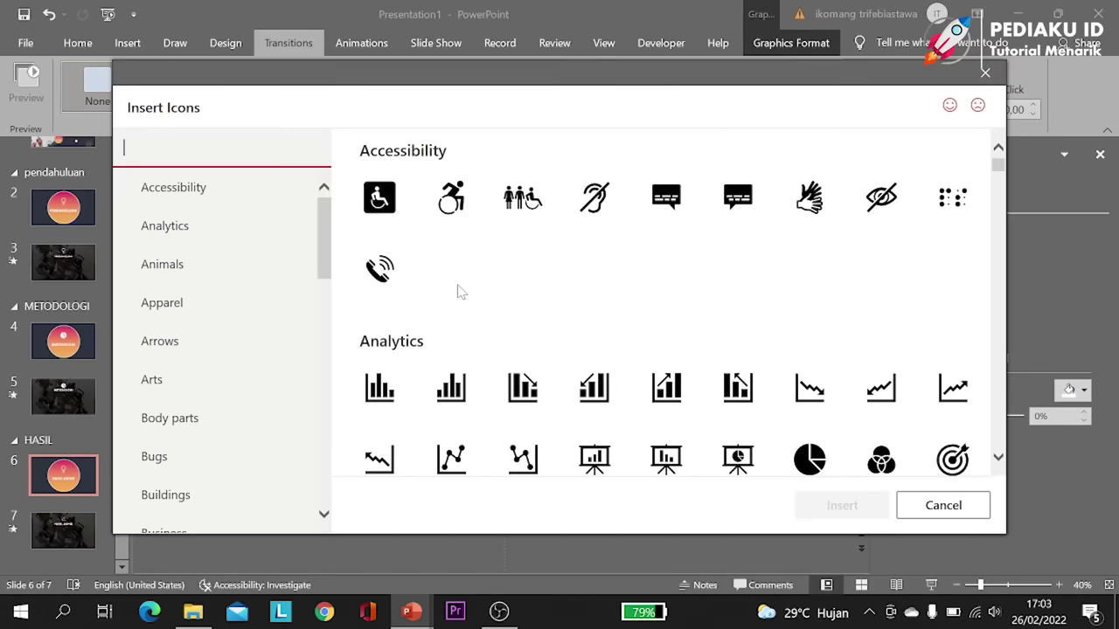
pyautogui.click(451, 457)
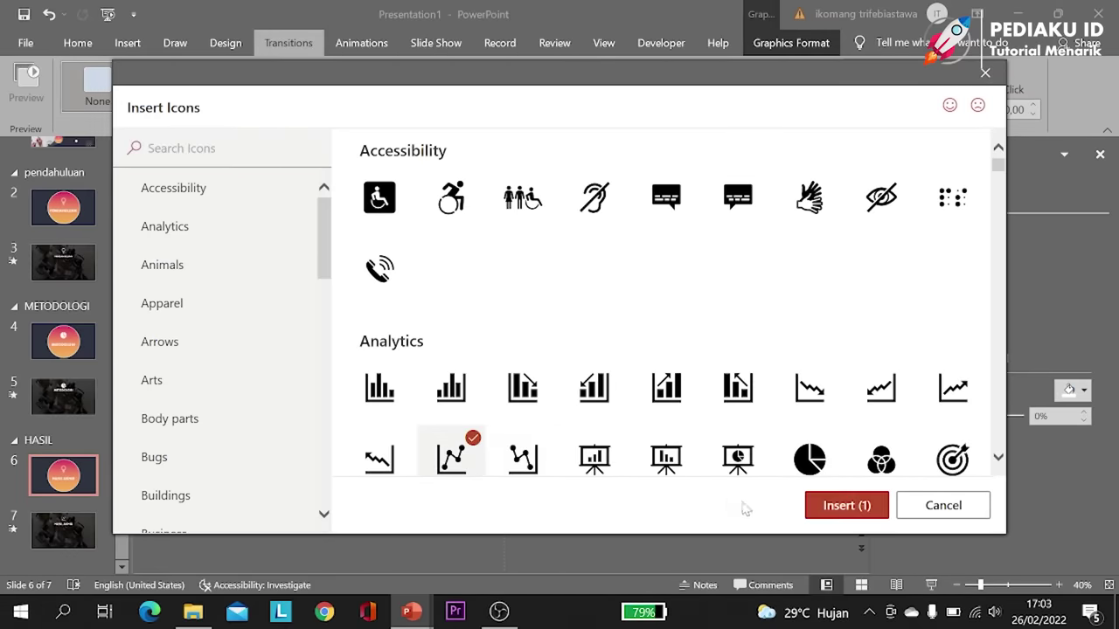
pyautogui.click(836, 507)
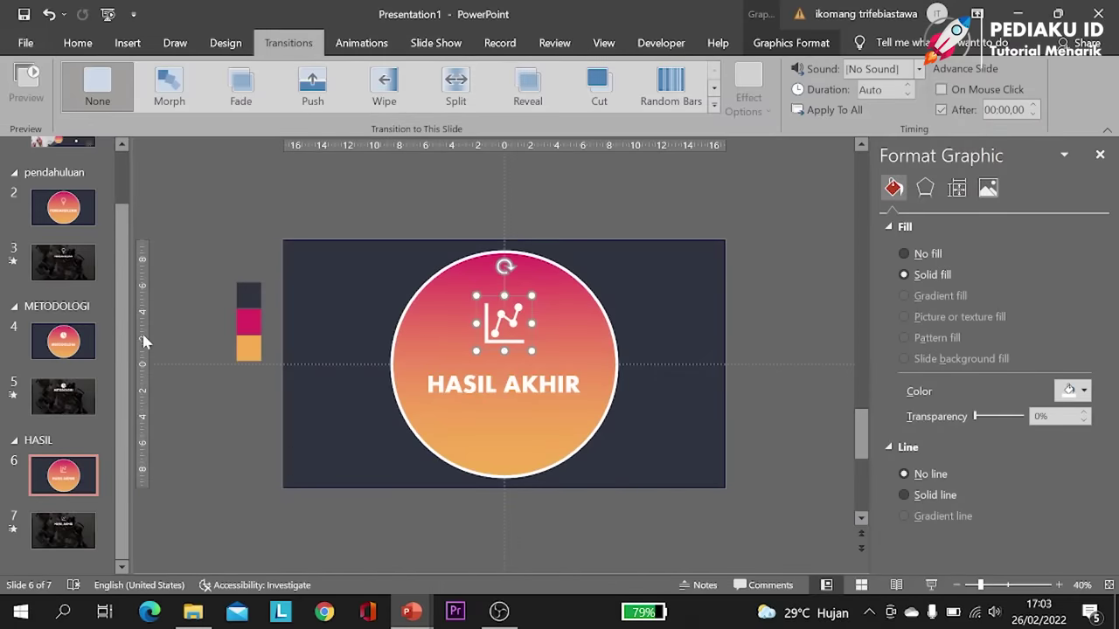
pyautogui.click(63, 530)
# Step: Preview slide 7's Morph transition, then select the title slide
pyautogui.click(26, 86)
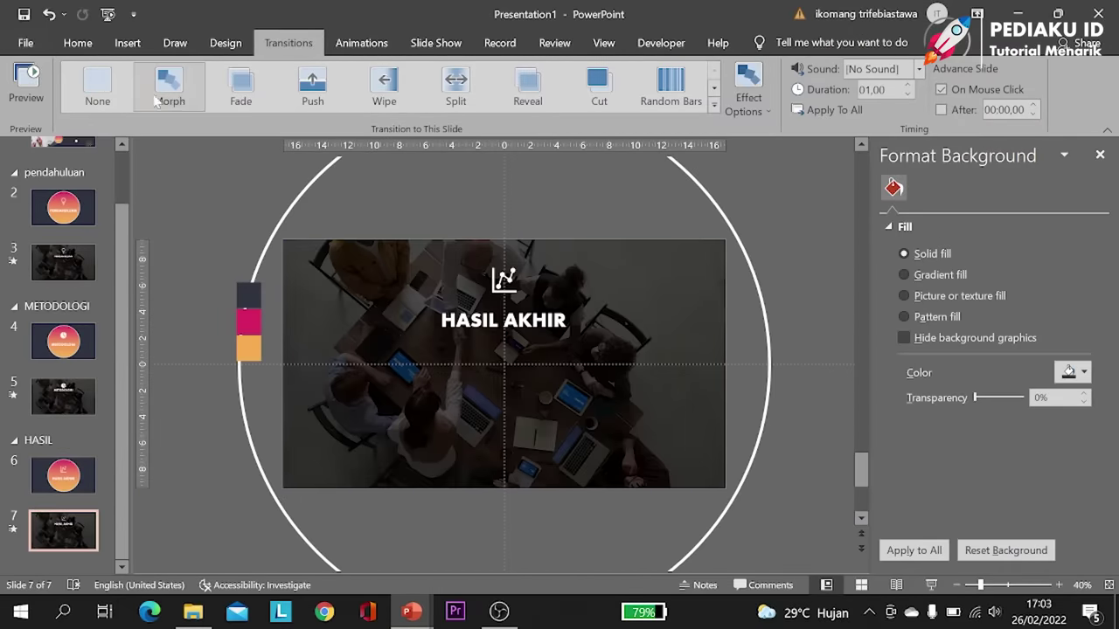
pyautogui.click(28, 88)
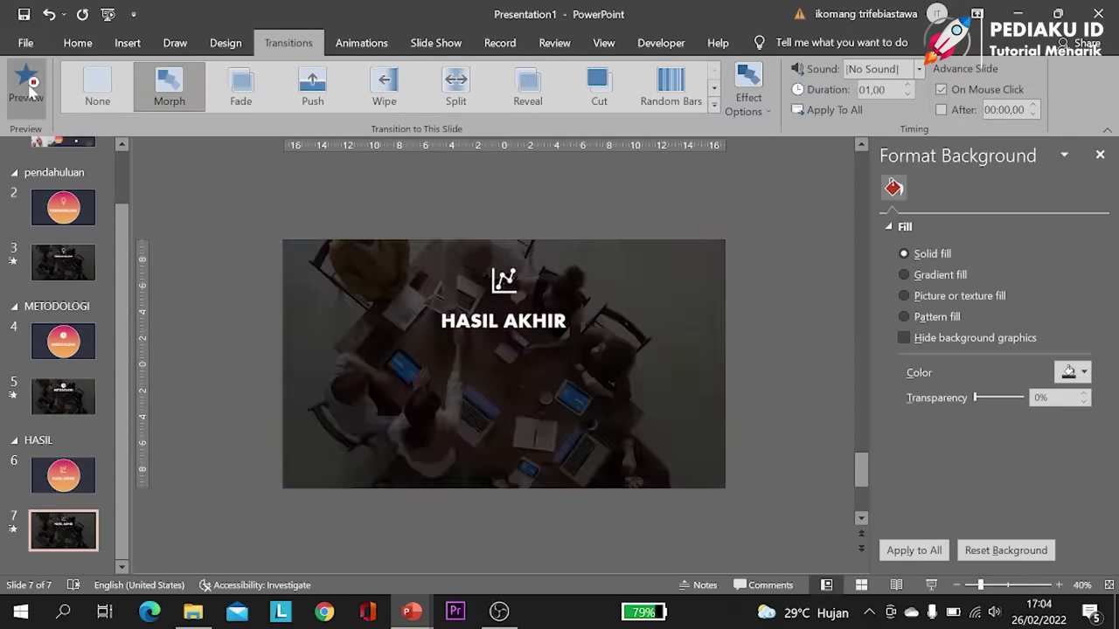
pyautogui.scroll(2, 92, 380)
pyautogui.click(63, 192)
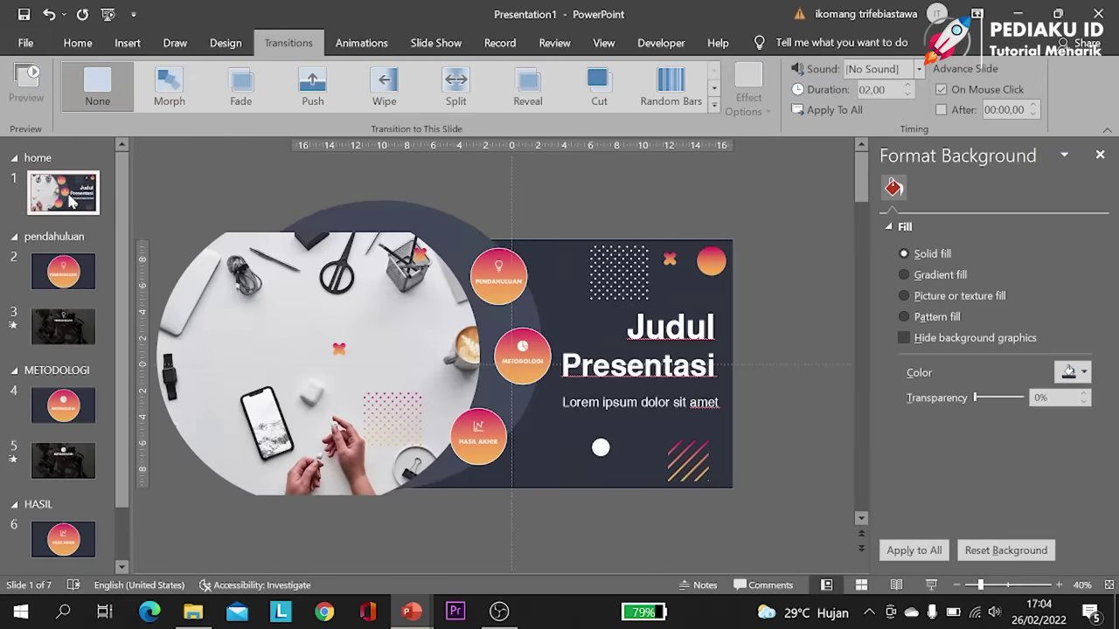
# Step: Play the show from the title slide, zooming into METODOLOGI and HASIL AKHIR and back
pyautogui.click(930, 585)
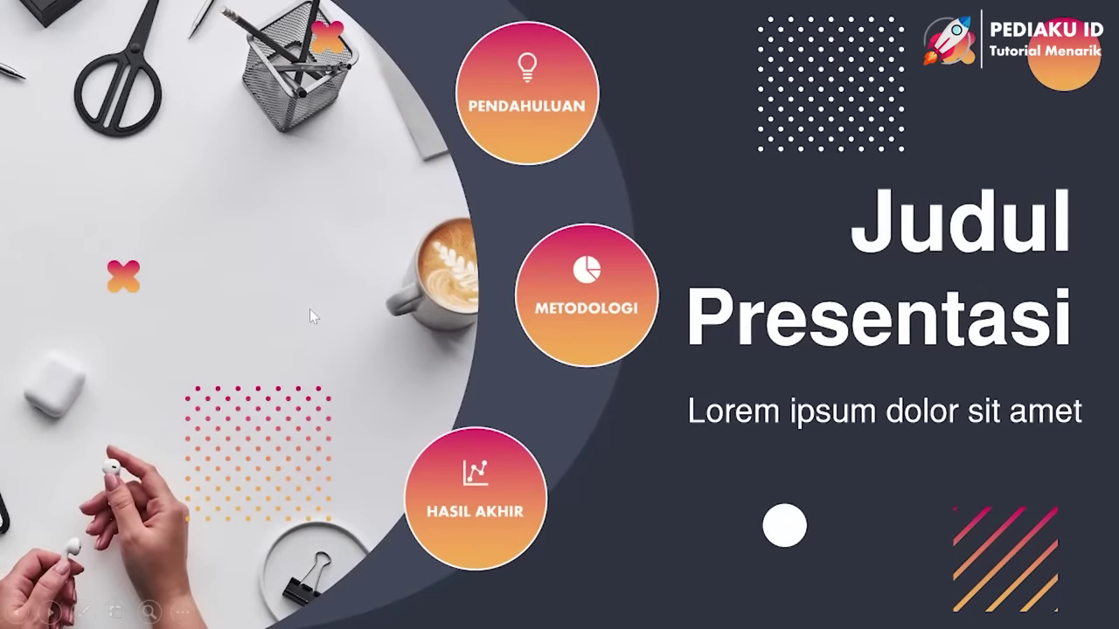
pyautogui.click(618, 318)
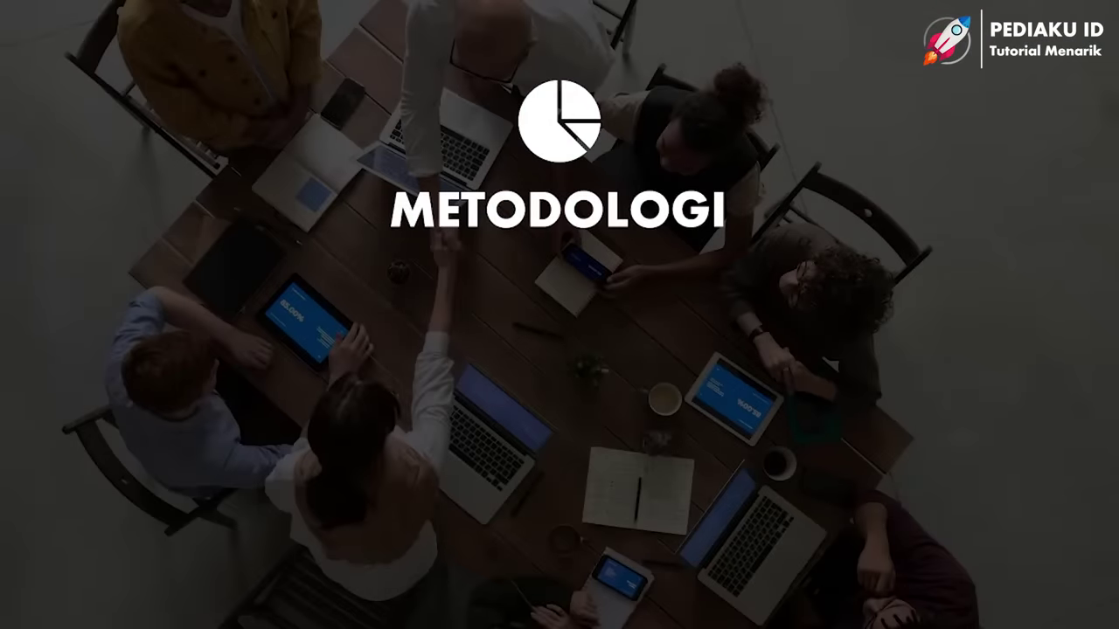
pyautogui.press('Right')
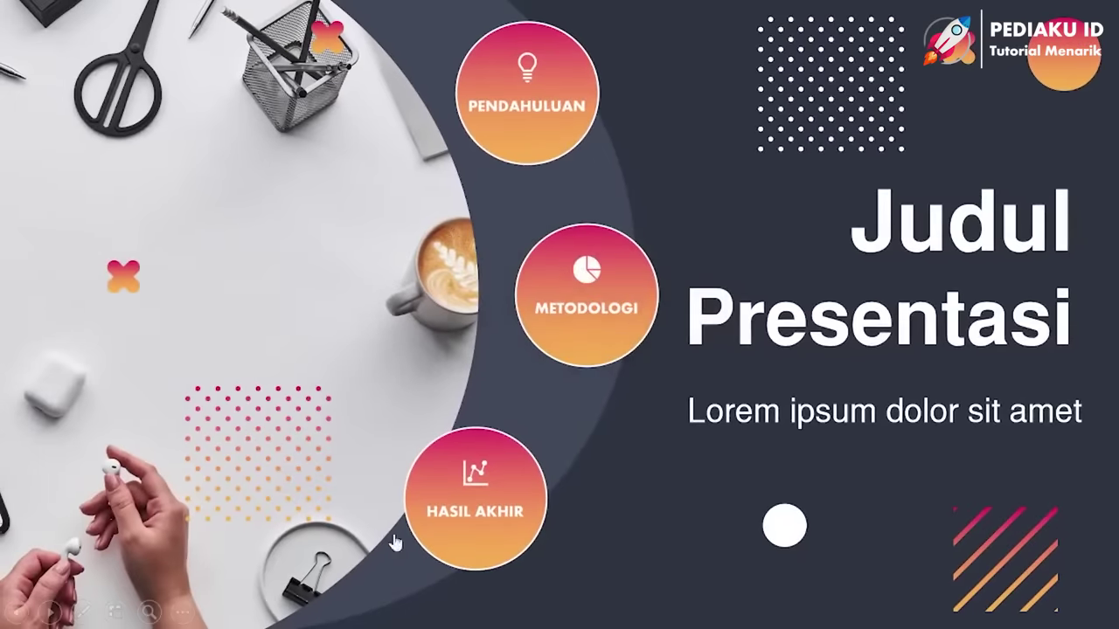
pyautogui.click(472, 514)
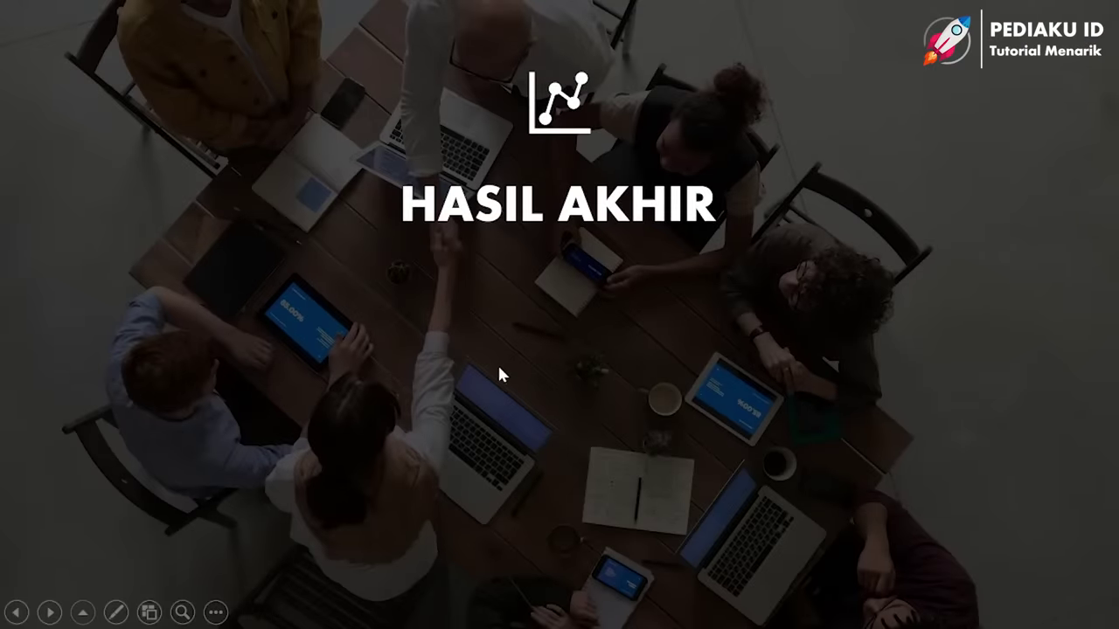
pyautogui.click(513, 373)
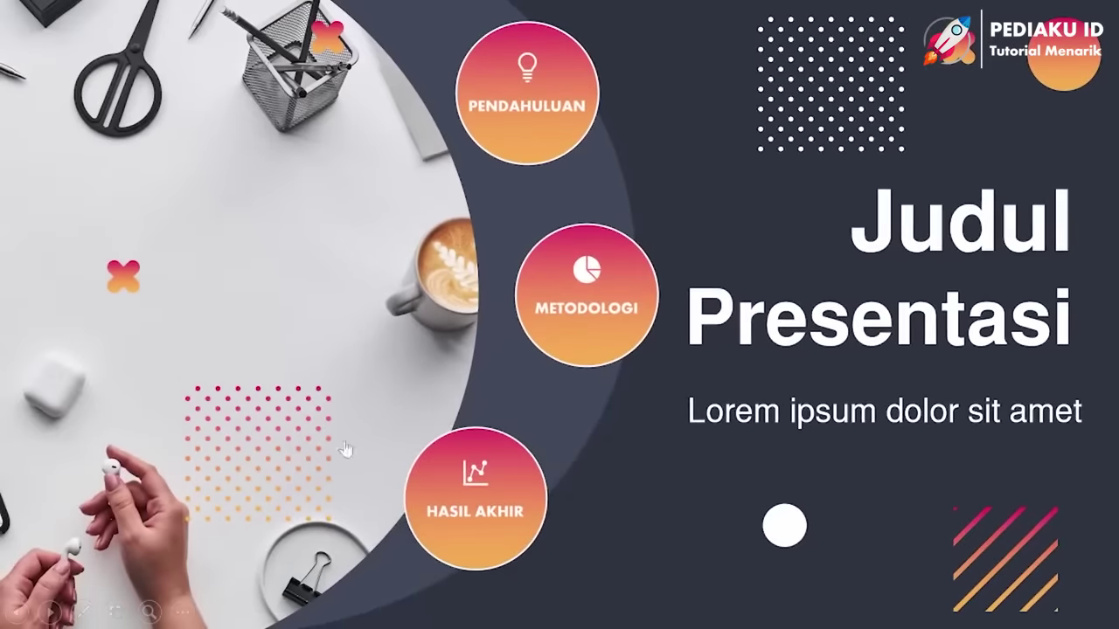
pyautogui.press('Escape')
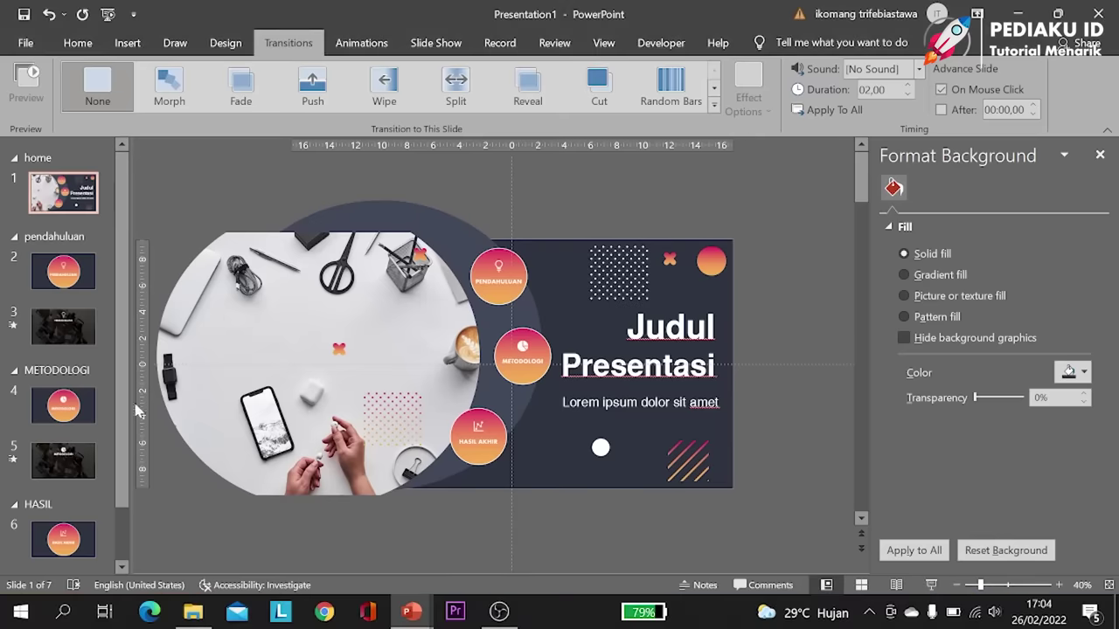
# Step: Delete the background photo from the PENDAHULUAN photo slide
pyautogui.click(63, 341)
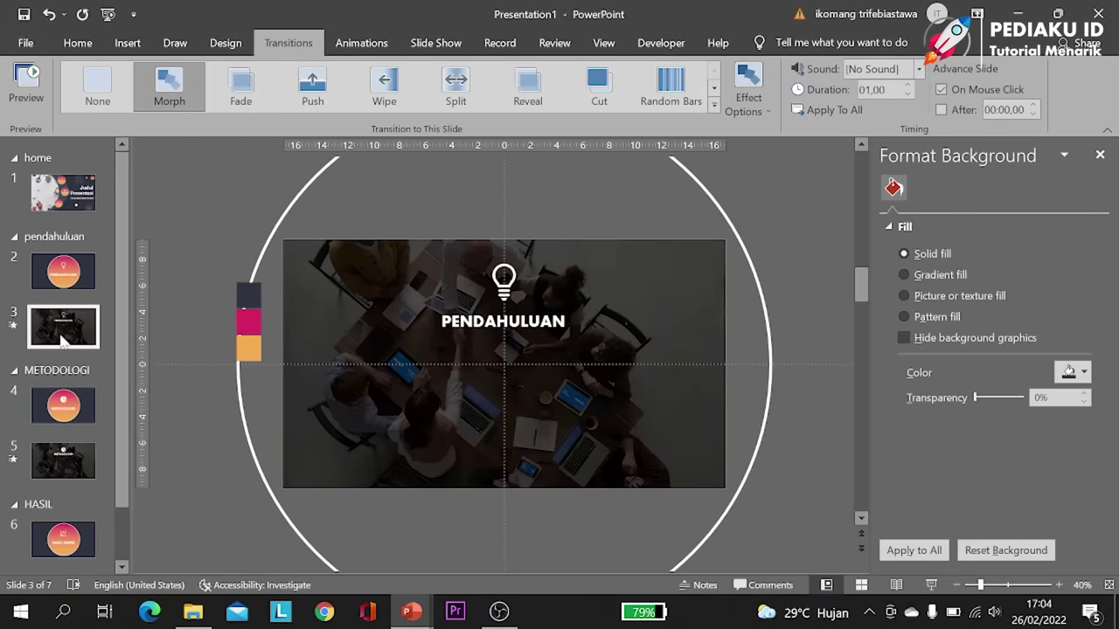
pyautogui.click(345, 269)
pyautogui.moveTo(332, 289); pyautogui.dragTo(372, 311)
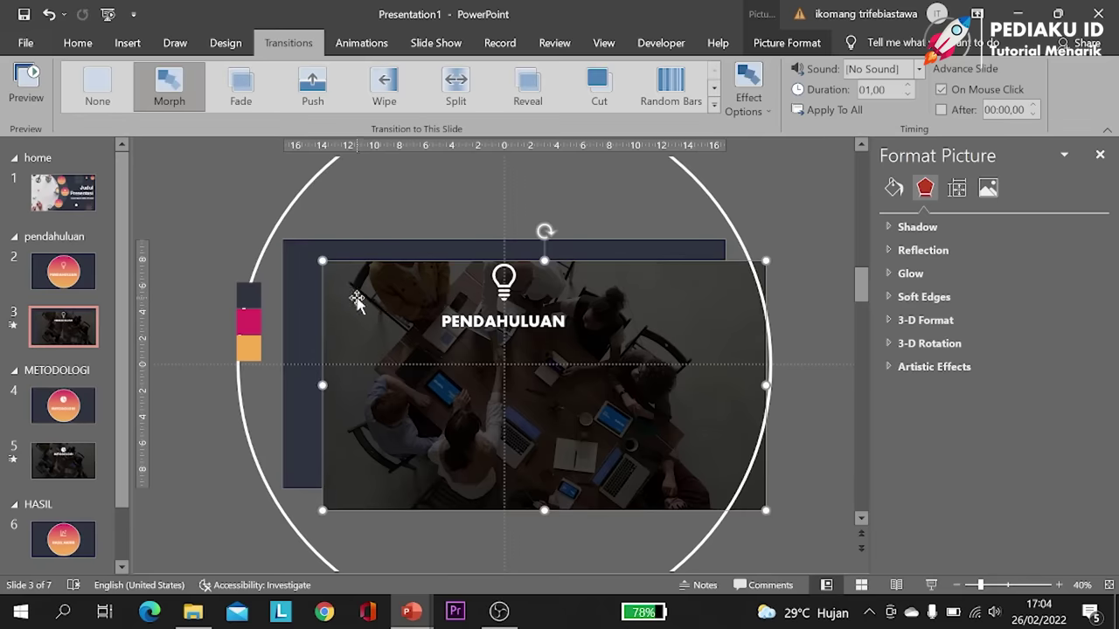
pyautogui.press('Delete')
# Step: Run the show from the title slide and zoom into the PENDAHULUAN section
pyautogui.click(63, 193)
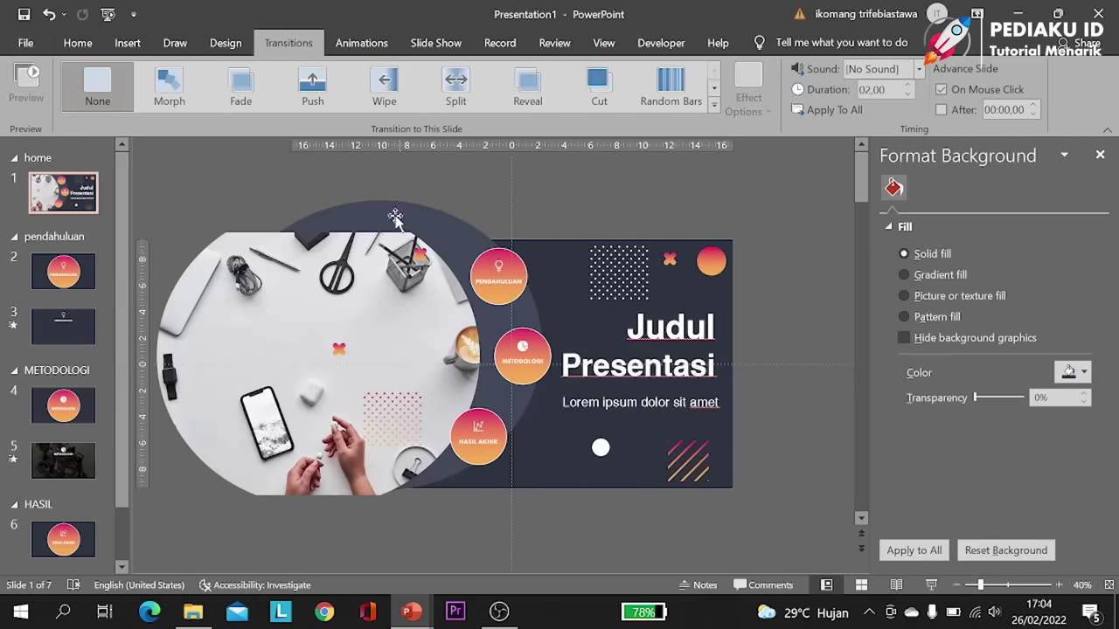
pyautogui.click(500, 271)
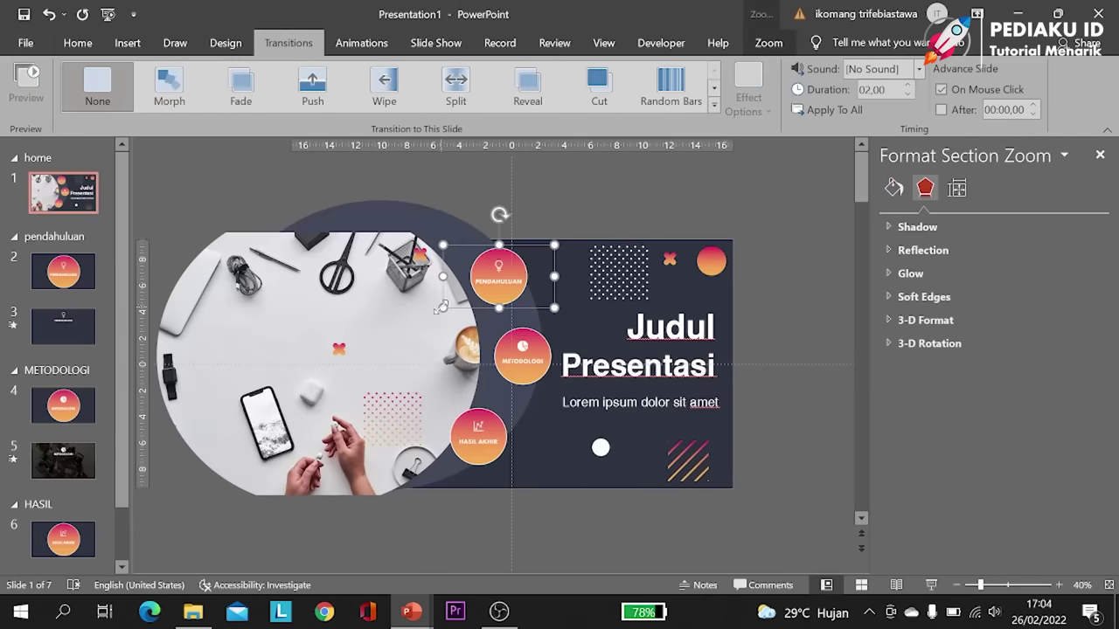
pyautogui.click(710, 190)
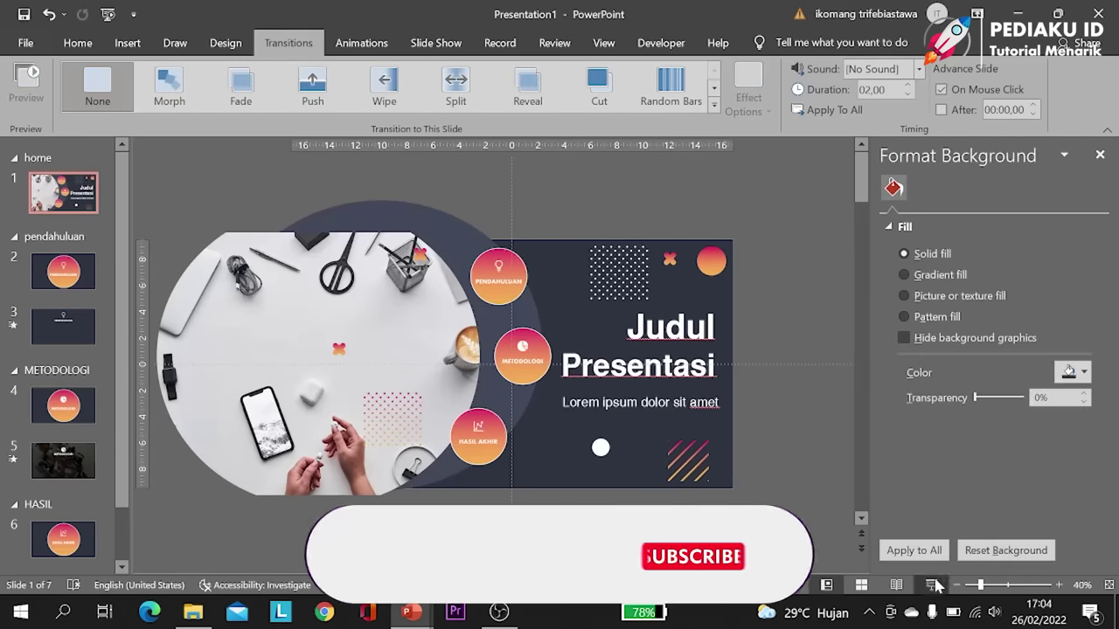
pyautogui.press('F5')
pyautogui.click(551, 116)
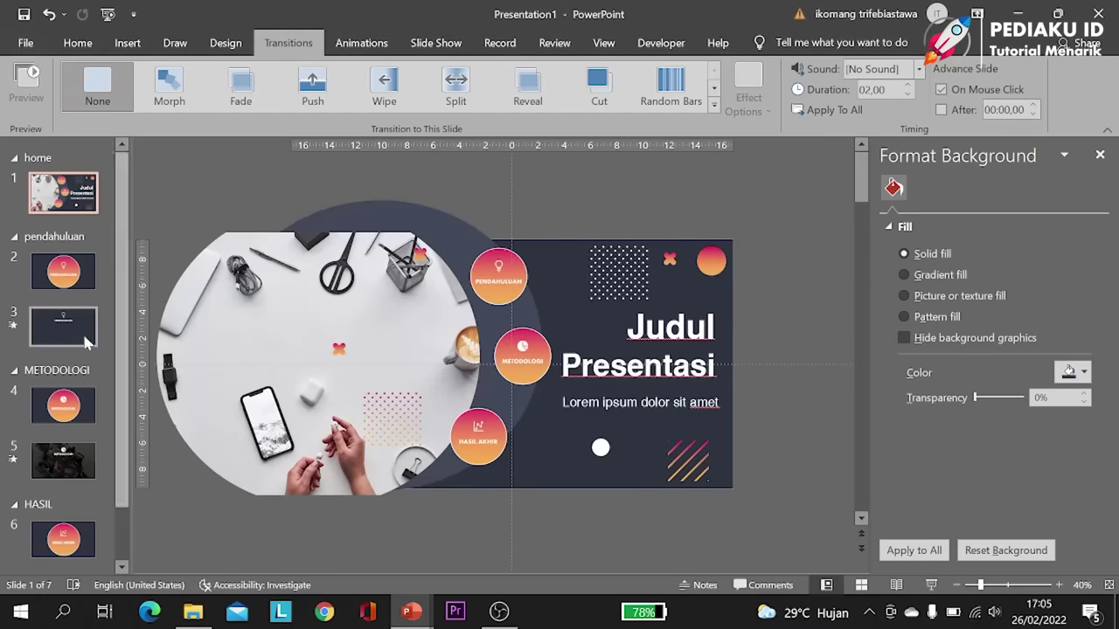
# Step: Paste the team-meeting photo onto the PENDAHULUAN slide, then start the show from slide 1
pyautogui.click(75, 331)
pyautogui.hotkey('ctrl', 'v')
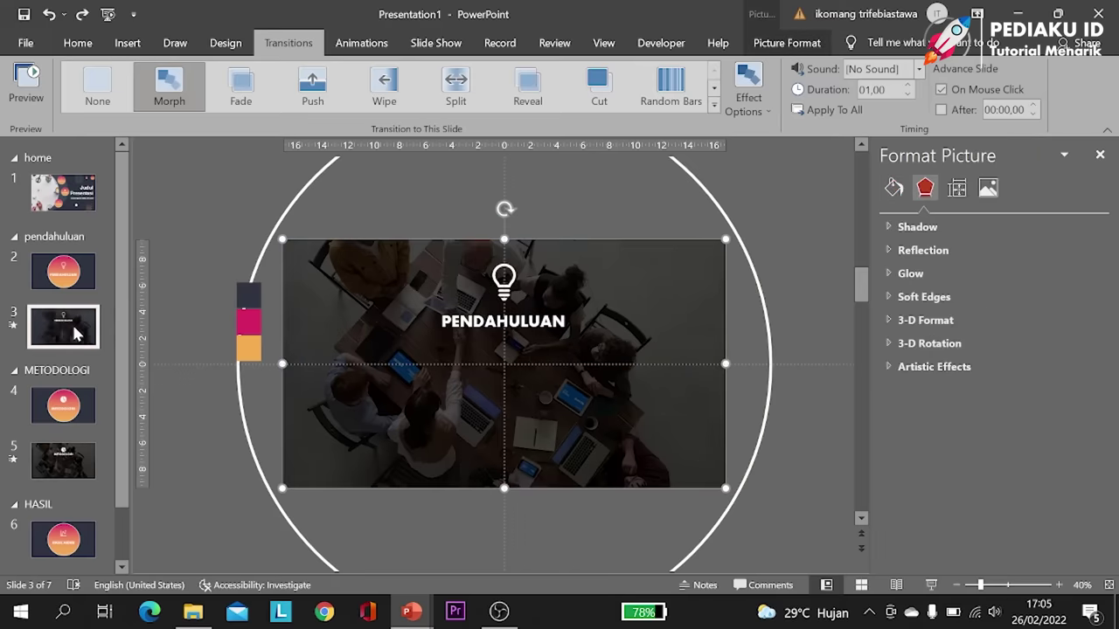
pyautogui.click(209, 236)
pyautogui.click(63, 192)
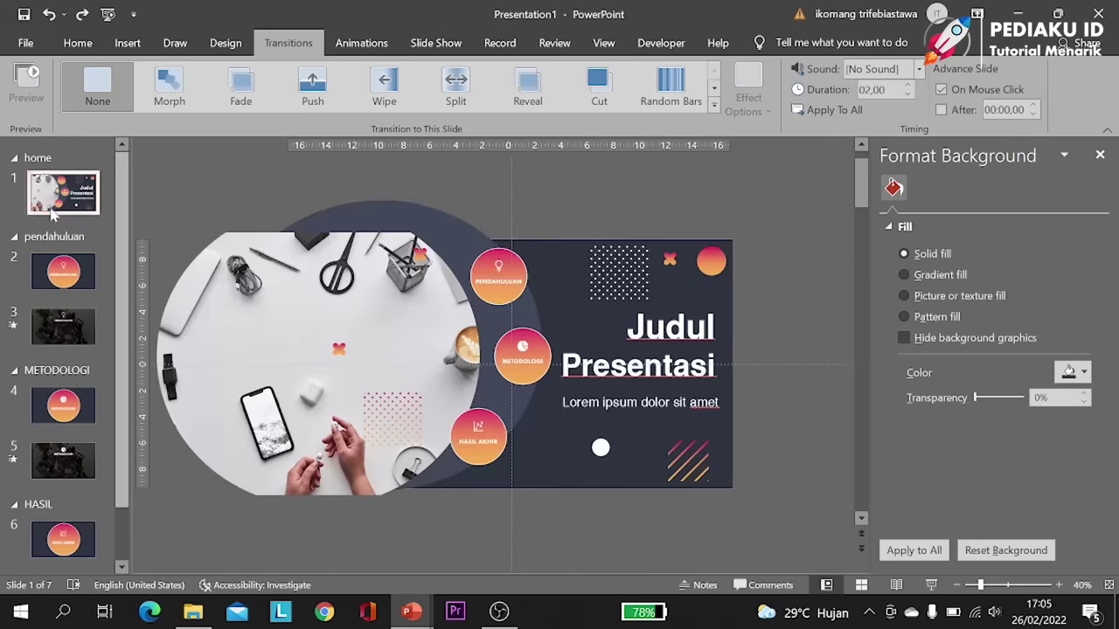
pyautogui.click(925, 585)
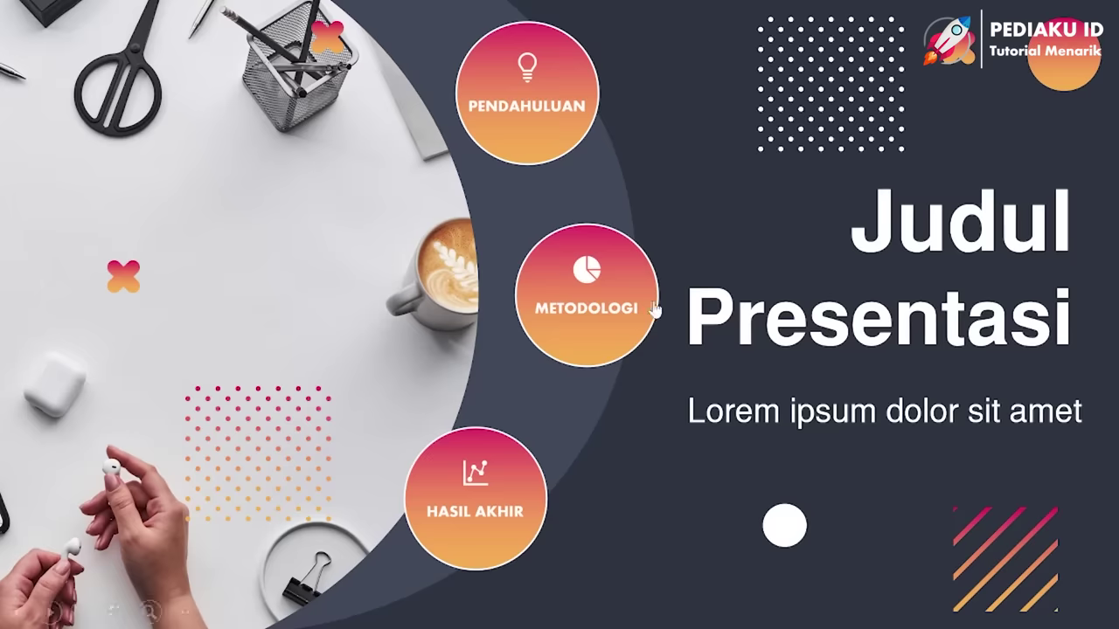
# Step: Zoom into PENDAHULUAN, return to the title menu, zoom into HASIL AKHIR, then end the show
pyautogui.click(542, 129)
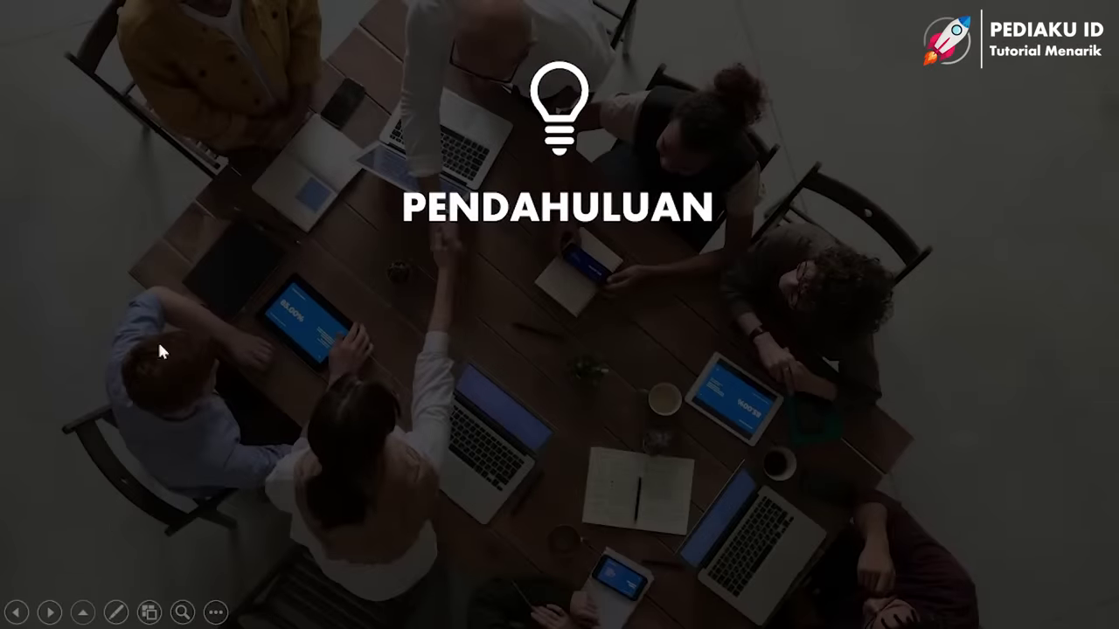
pyautogui.click(534, 377)
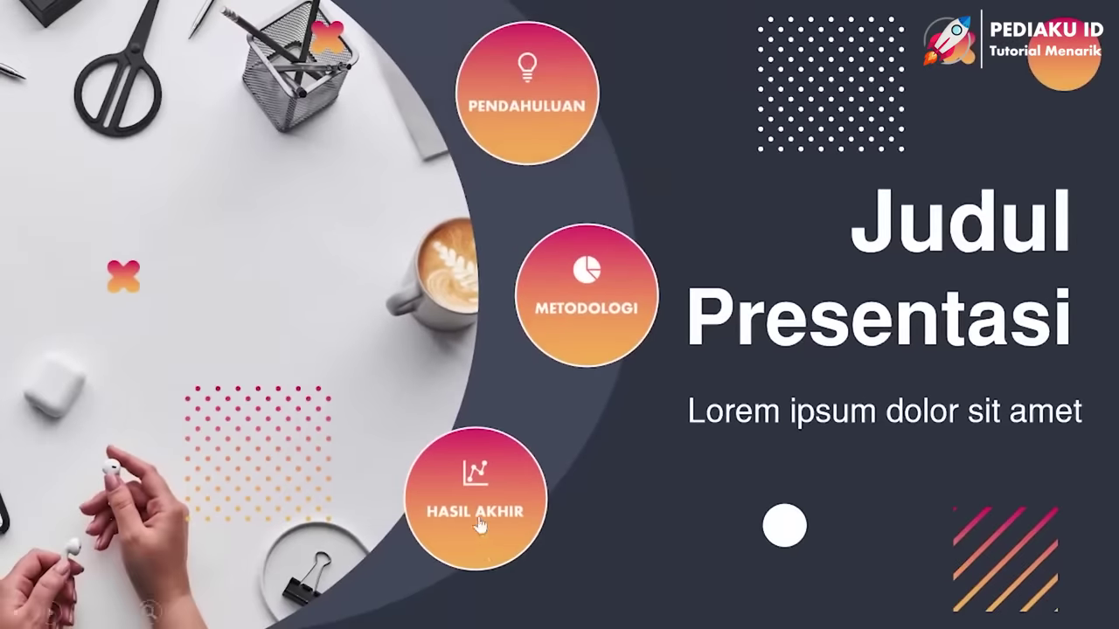
pyautogui.click(478, 515)
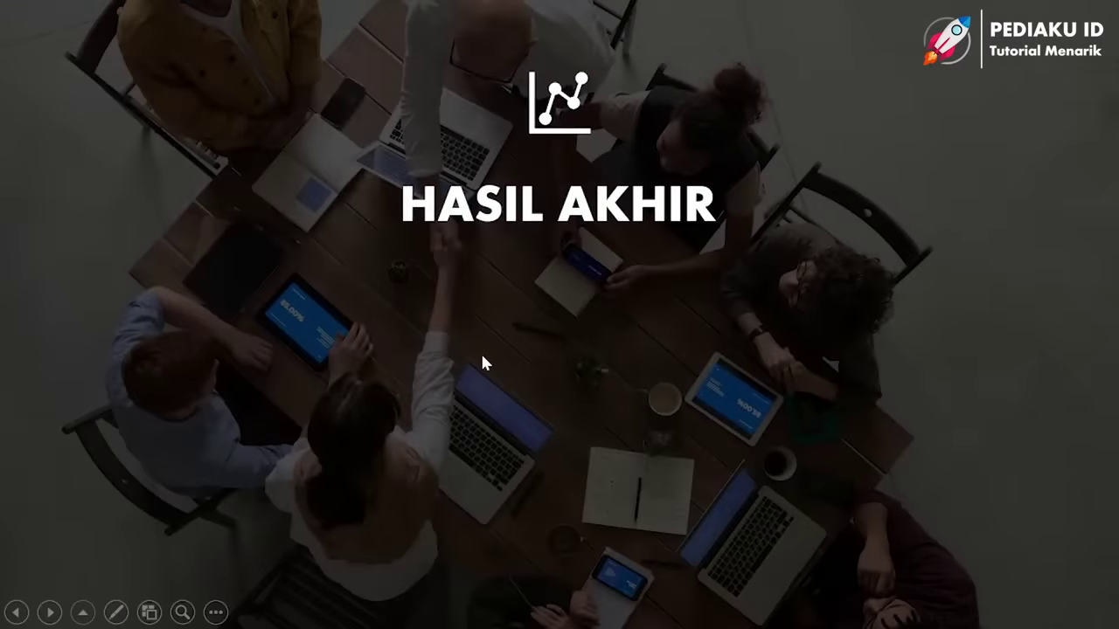
pyautogui.press('Escape')
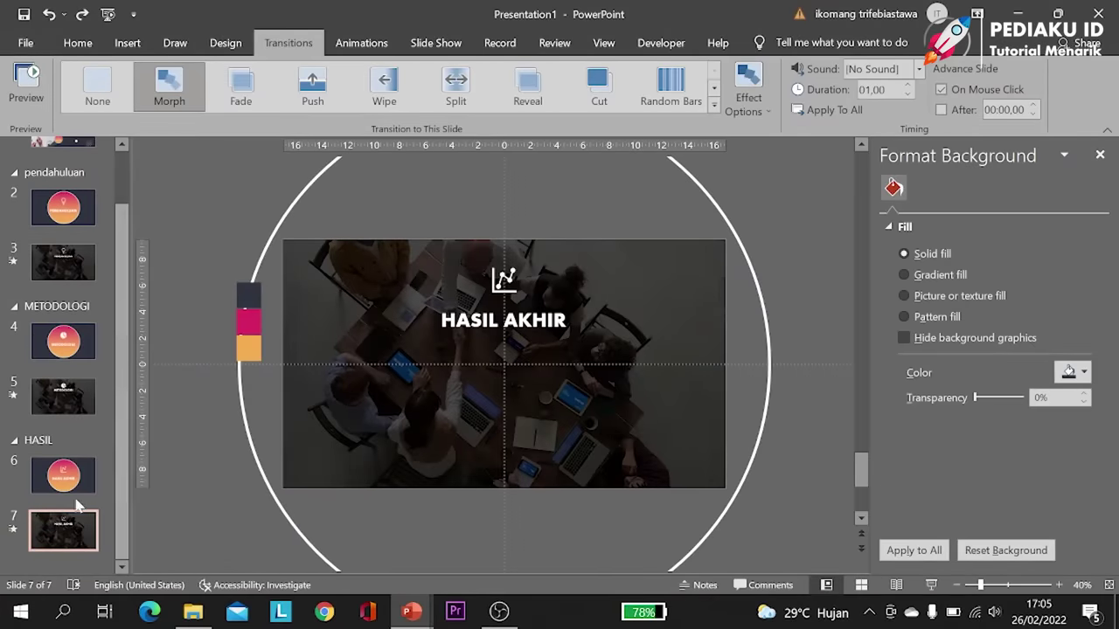
# Step: Step through the HASIL AKHIR and METODOLOGI slides back to the title slide, previewing their Morph transitions
pyautogui.click(68, 494)
pyautogui.click(62, 345)
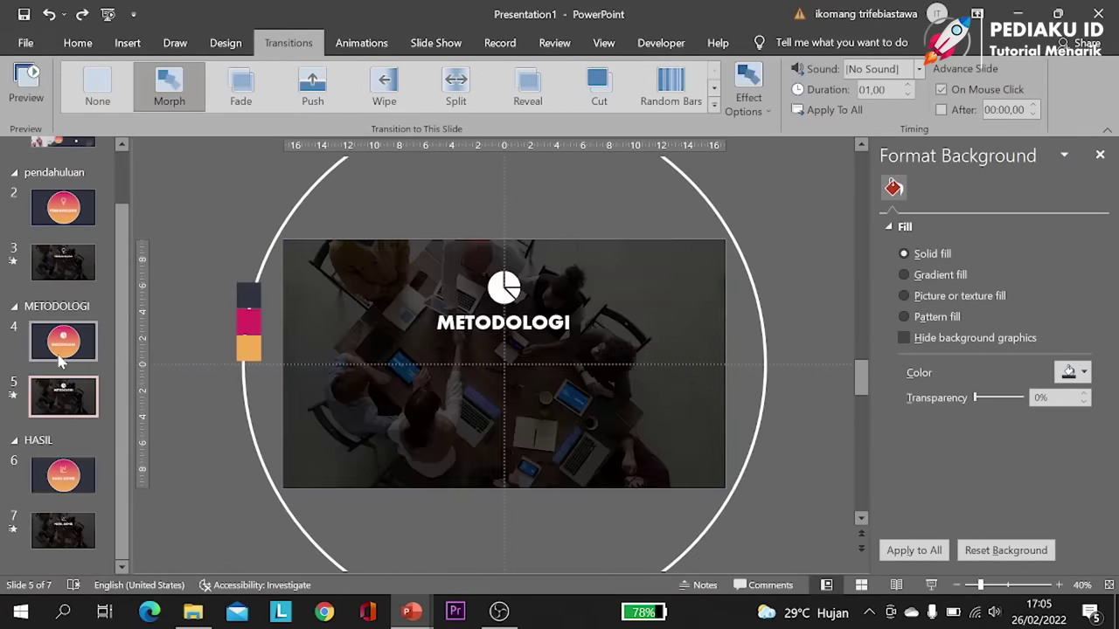
pyautogui.click(59, 395)
pyautogui.click(70, 479)
pyautogui.click(70, 515)
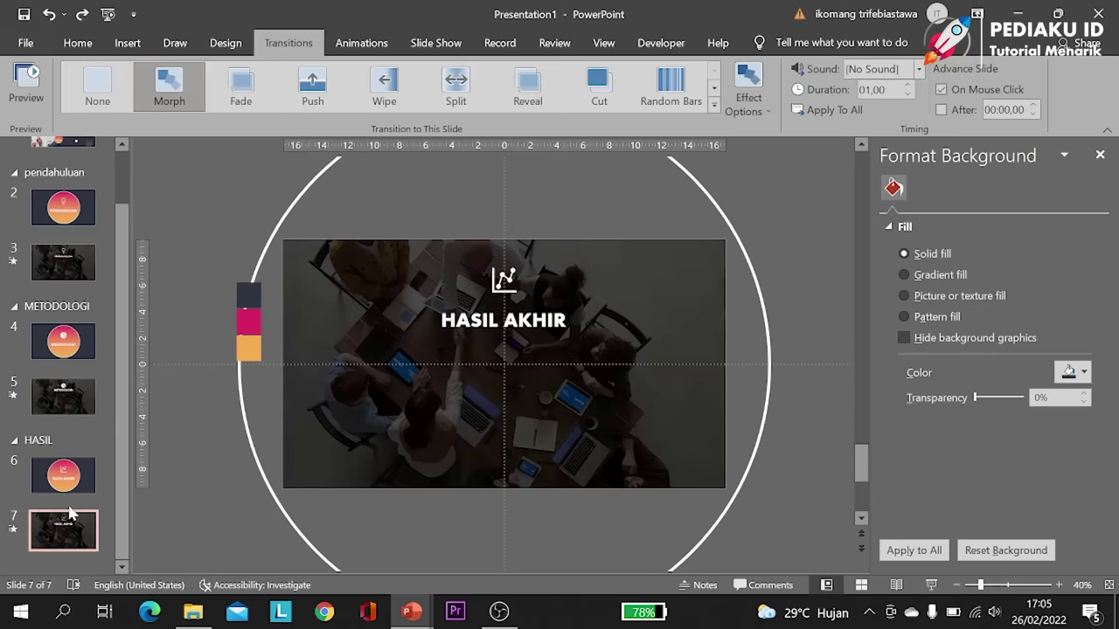
pyautogui.click(70, 486)
pyautogui.click(69, 389)
pyautogui.click(66, 341)
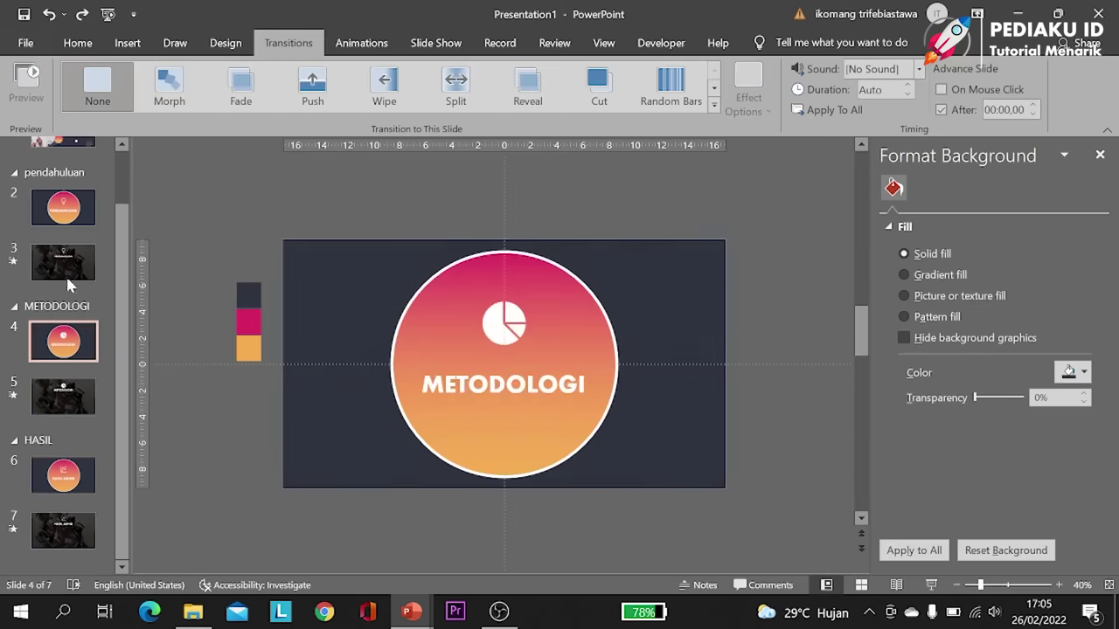
pyautogui.click(63, 259)
pyautogui.scroll(3, 62, 259)
pyautogui.click(61, 194)
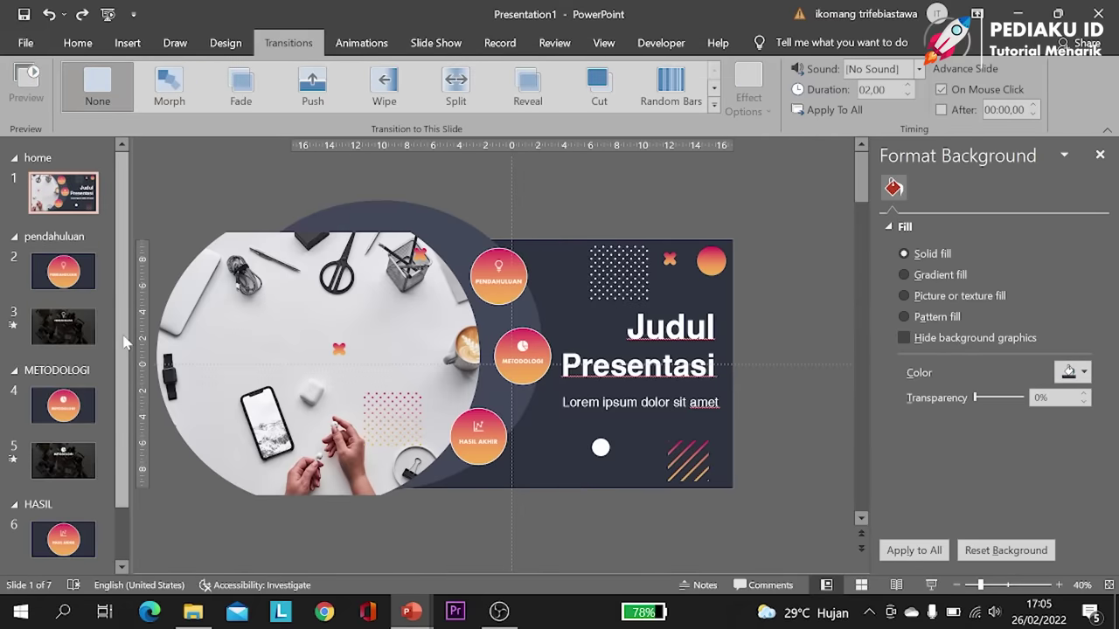
pyautogui.scroll(-2, 125, 367)
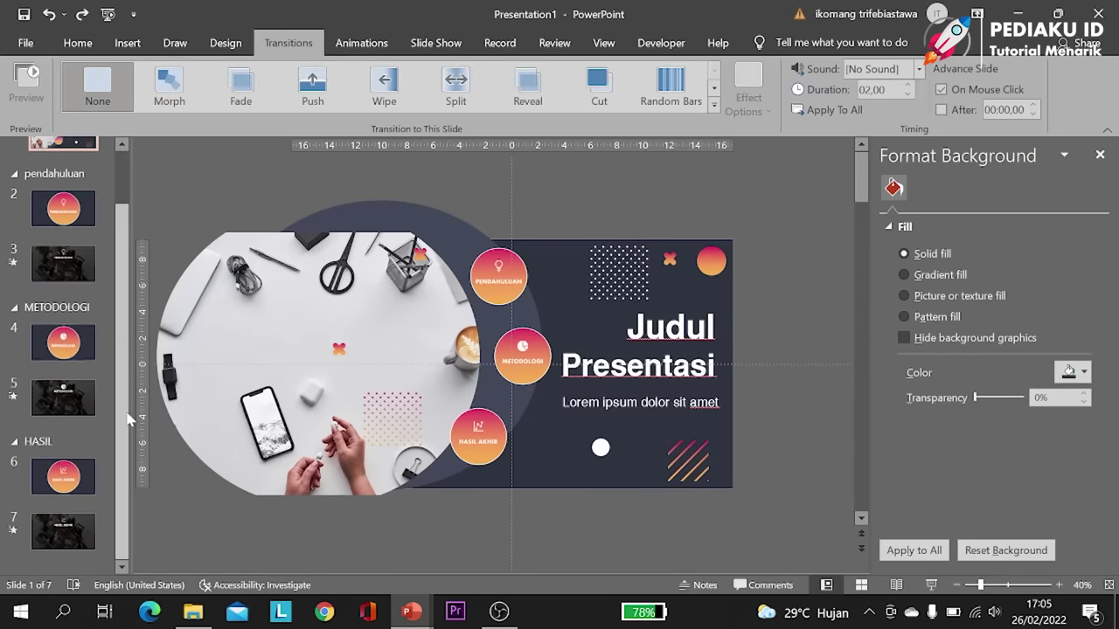
# Step: Preview the Morph from each circle slide into its photo slide, ending on PENDAHULUAN at 30% zoom
pyautogui.click(53, 223)
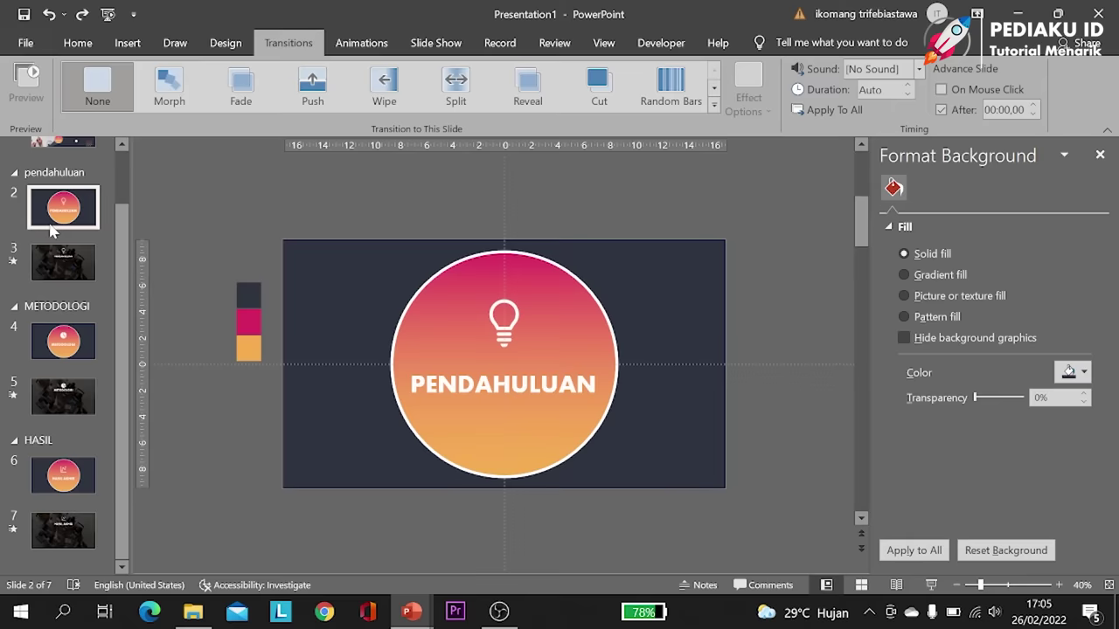
pyautogui.click(63, 276)
pyautogui.click(66, 345)
pyautogui.click(69, 401)
pyautogui.click(71, 479)
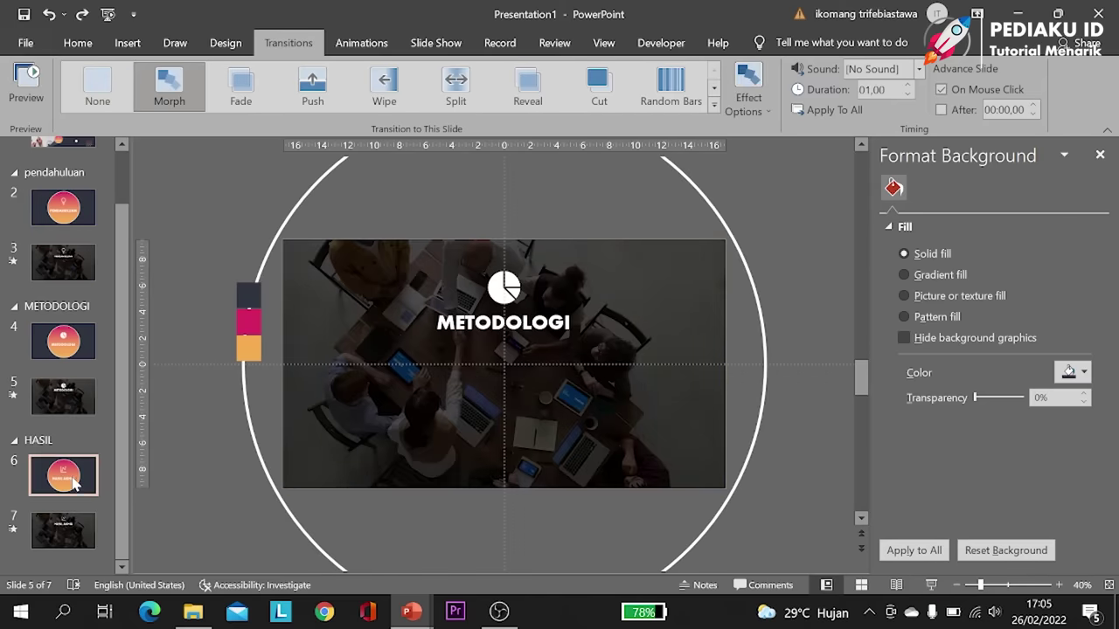
pyautogui.click(67, 529)
pyautogui.click(64, 476)
pyautogui.click(63, 398)
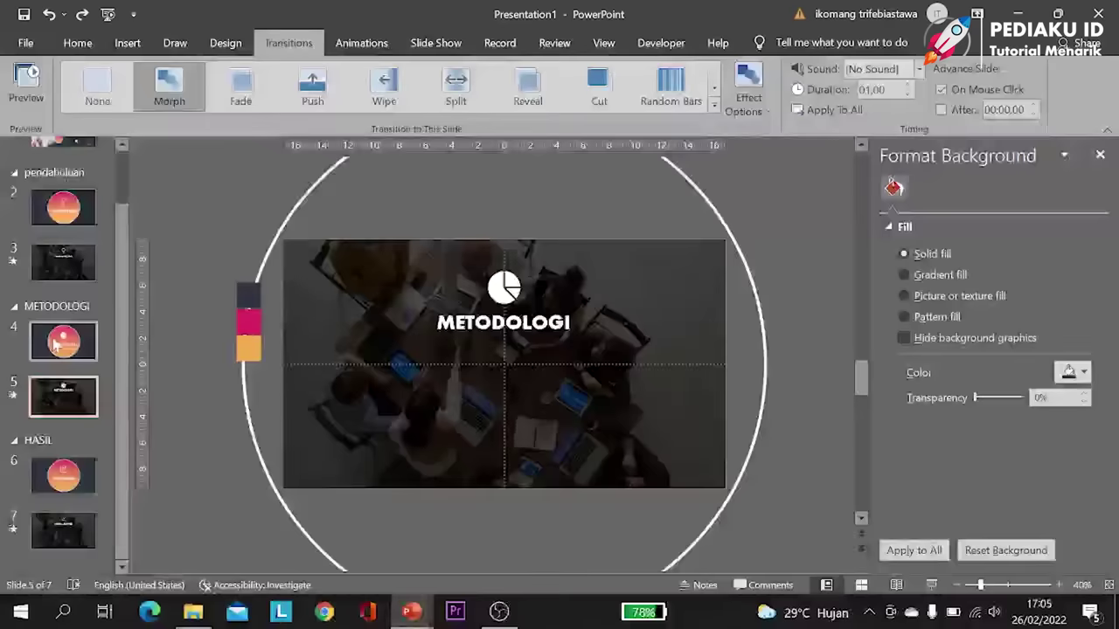
pyautogui.click(63, 262)
pyautogui.click(73, 218)
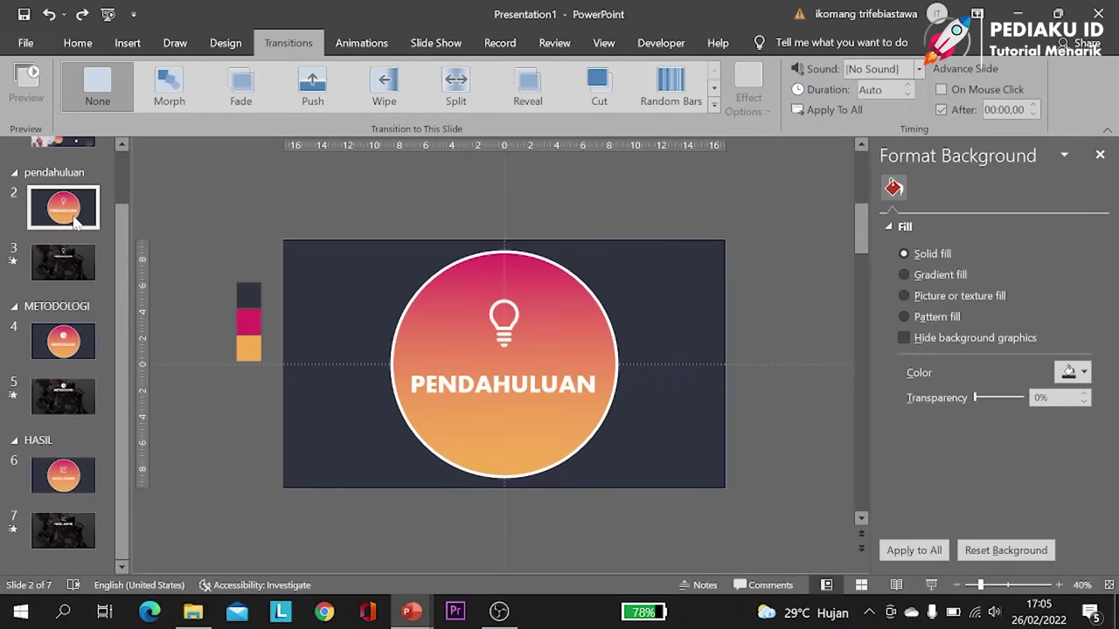
pyautogui.scroll(1, 74, 222)
pyautogui.click(69, 194)
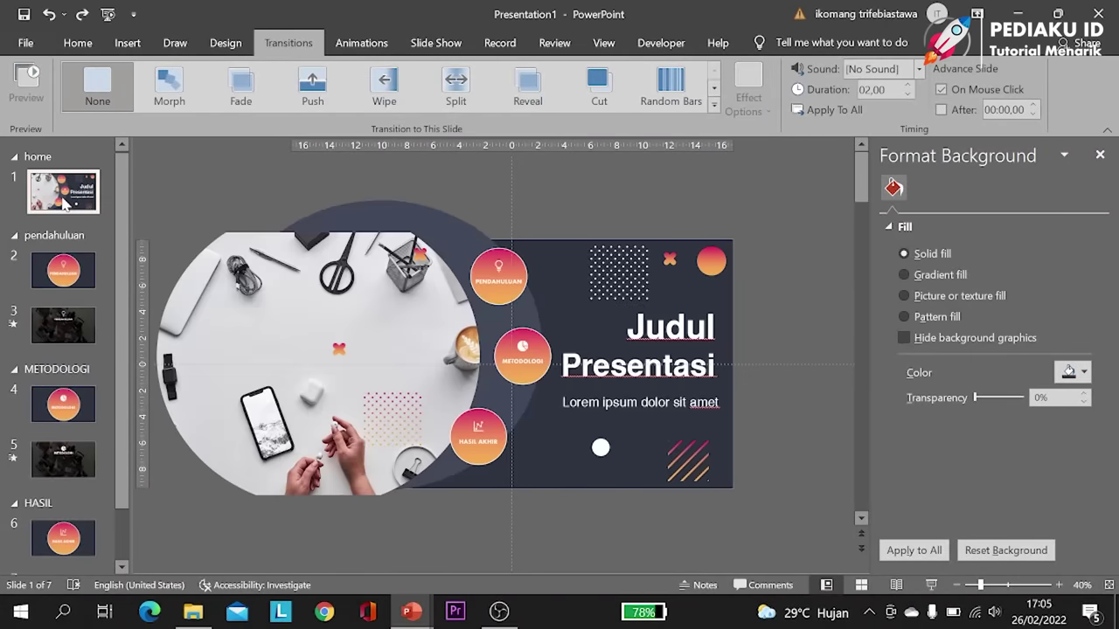
pyautogui.click(63, 325)
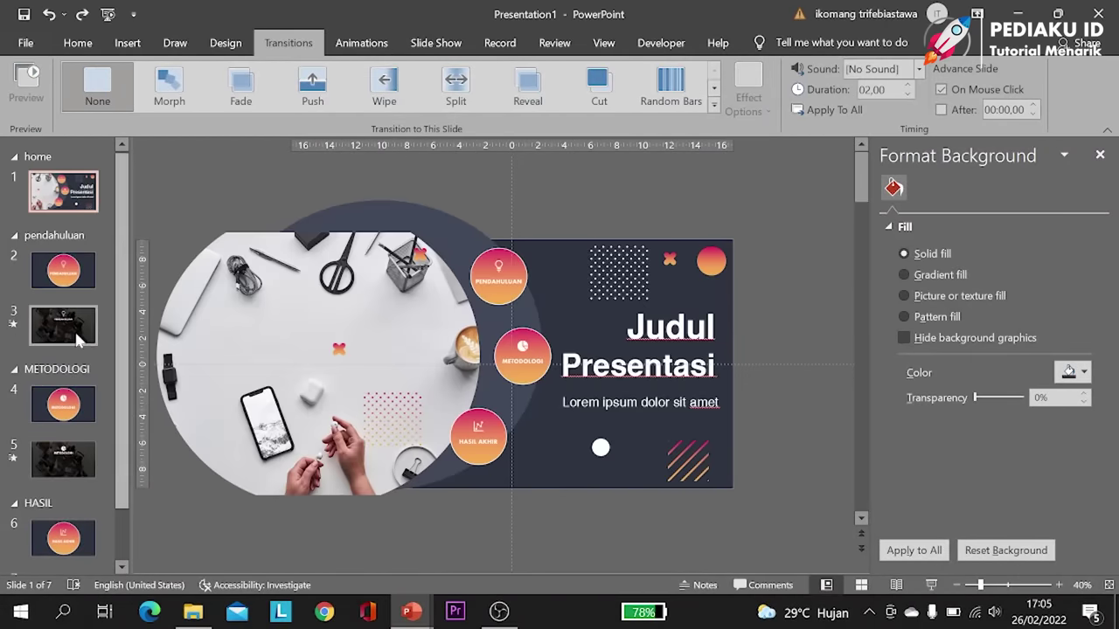
pyautogui.scroll(-1, 122, 473)
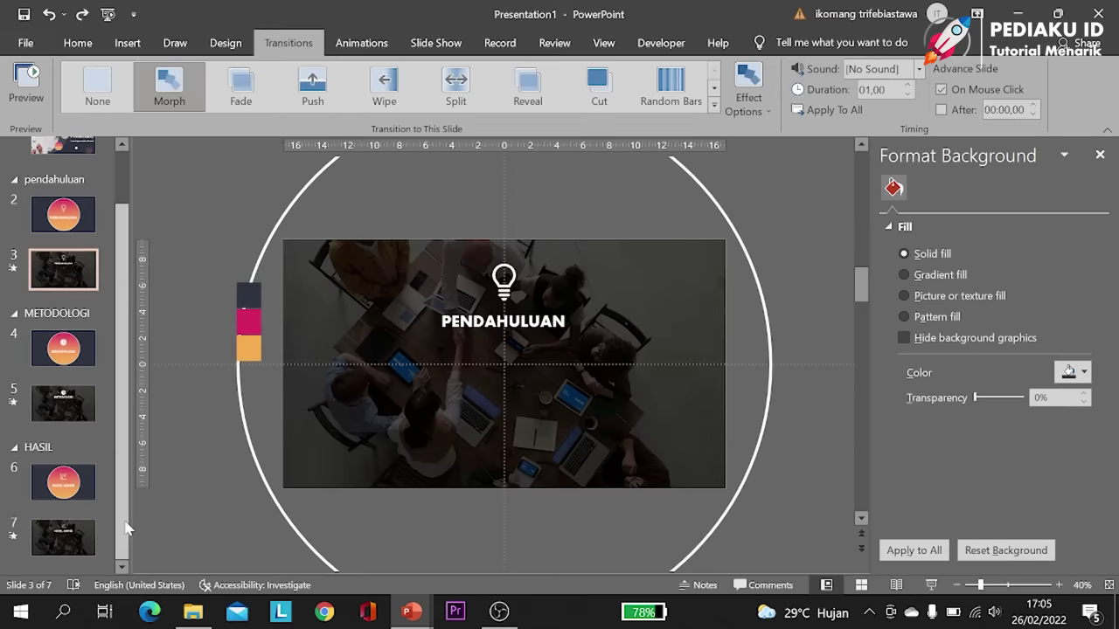
pyautogui.scroll(1, 130, 430)
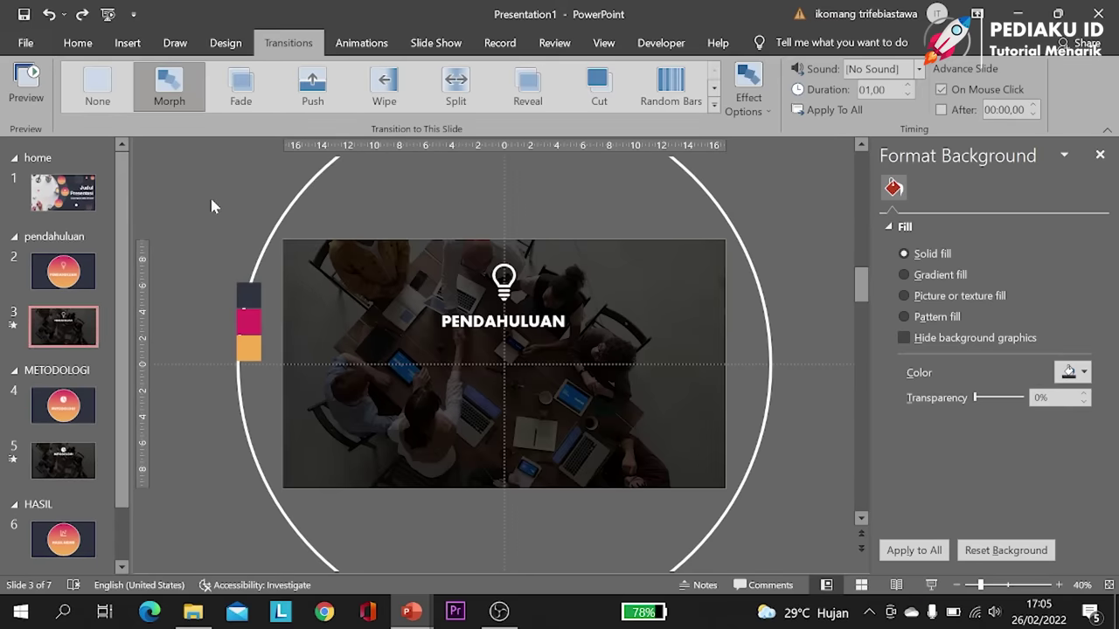
pyautogui.click(955, 586)
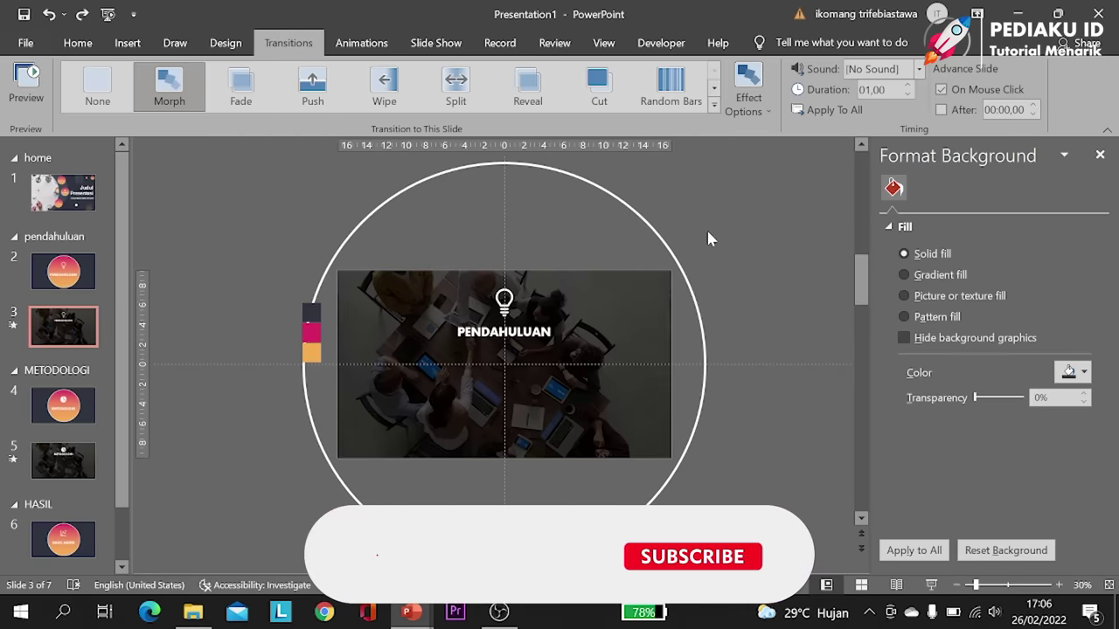